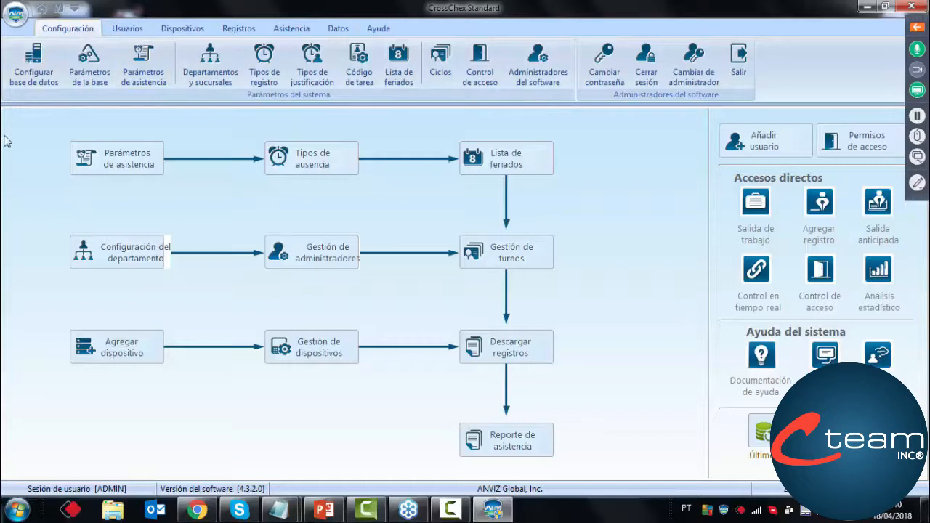
# Open the database configuration and examine the path of the Access database file
pyautogui.click(24, 70)
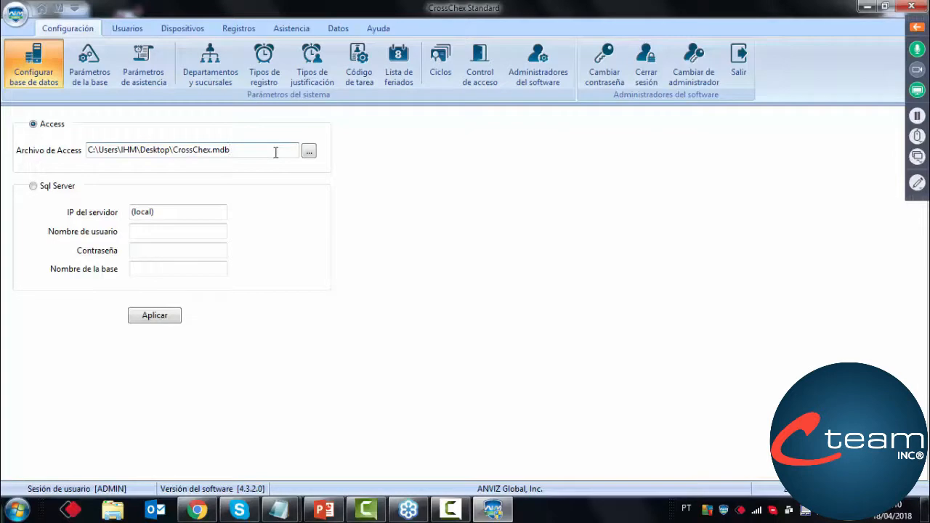
pyautogui.moveTo(276, 151); pyautogui.dragTo(337, 168)
pyautogui.moveTo(232, 149); pyautogui.dragTo(217, 156)
pyautogui.click(239, 155)
# Review the base and attendance parameters, departments, record types, justification types, task codes and holiday list
pyautogui.click(79, 88)
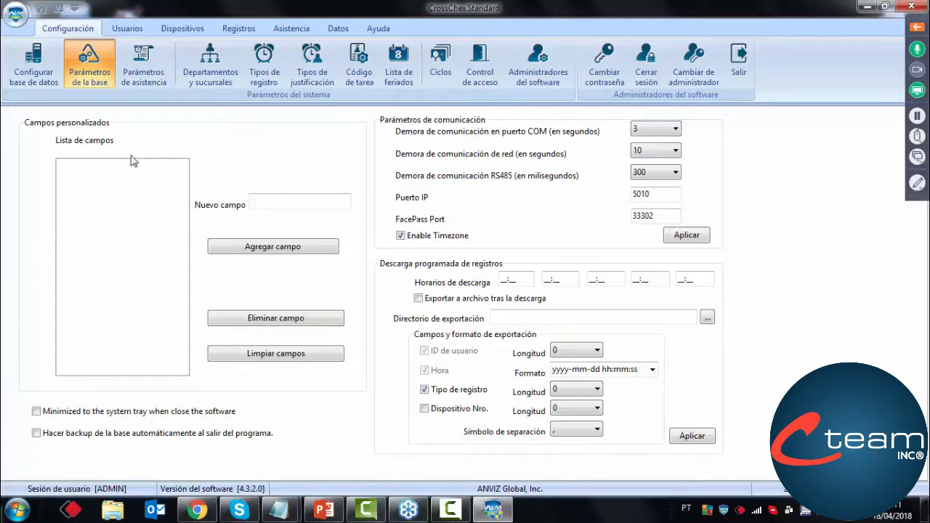
pyautogui.click(141, 80)
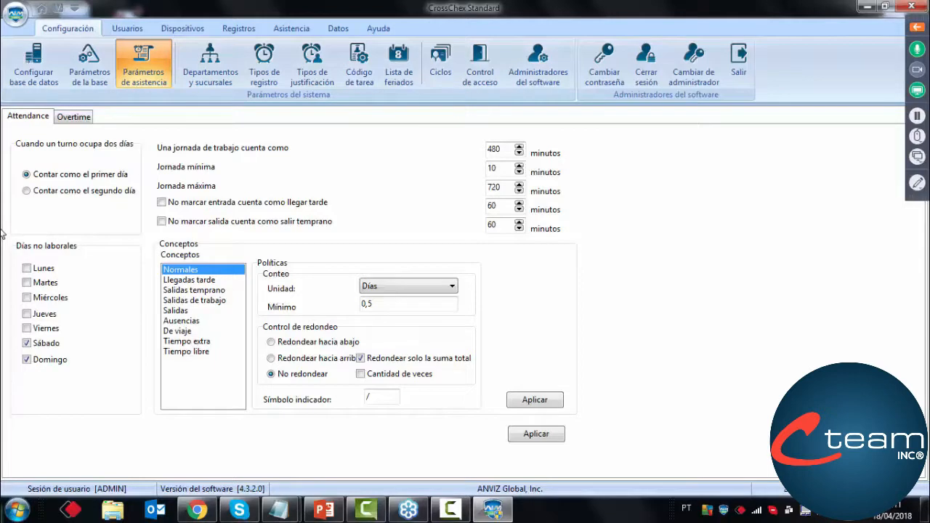
pyautogui.click(209, 85)
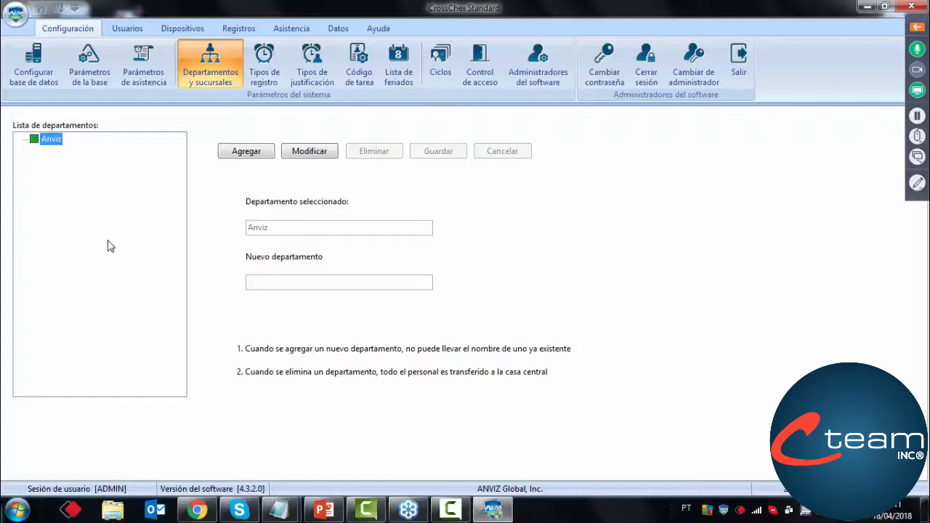
pyautogui.click(273, 70)
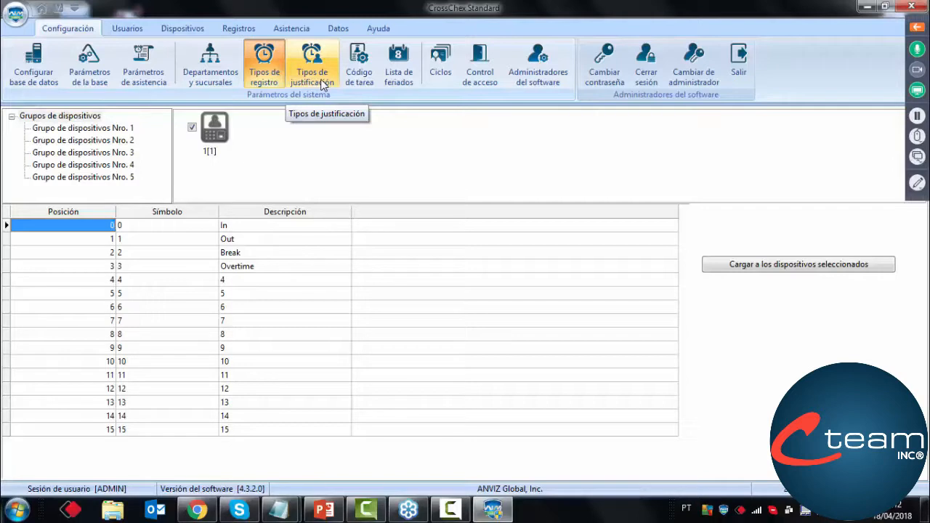
pyautogui.click(324, 85)
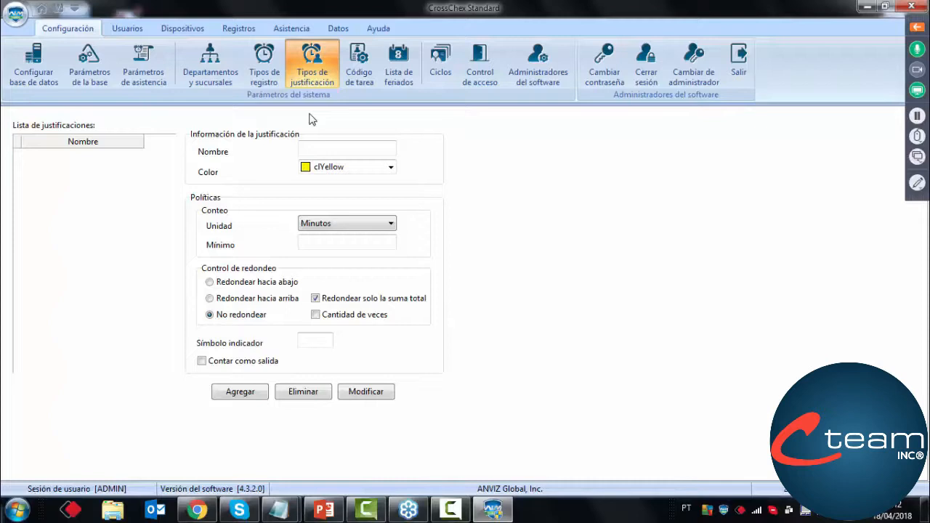
pyautogui.click(357, 74)
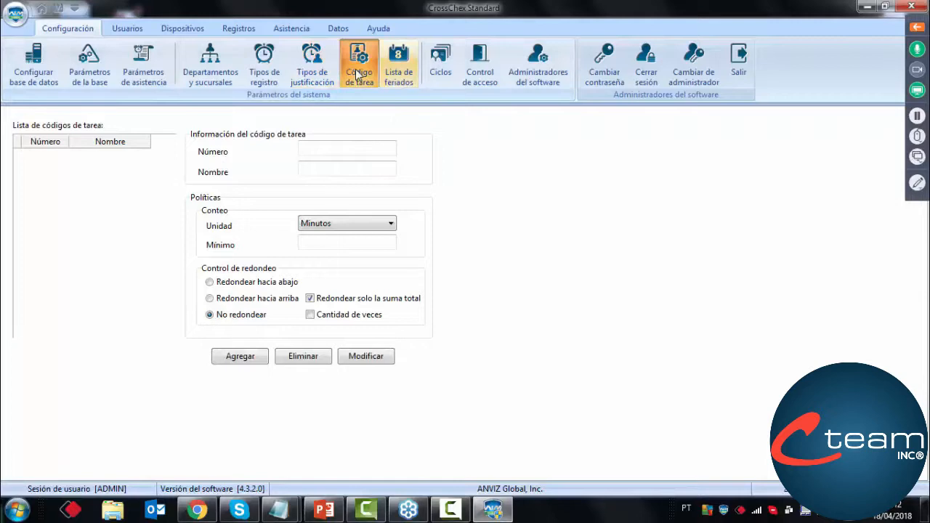
pyautogui.click(391, 82)
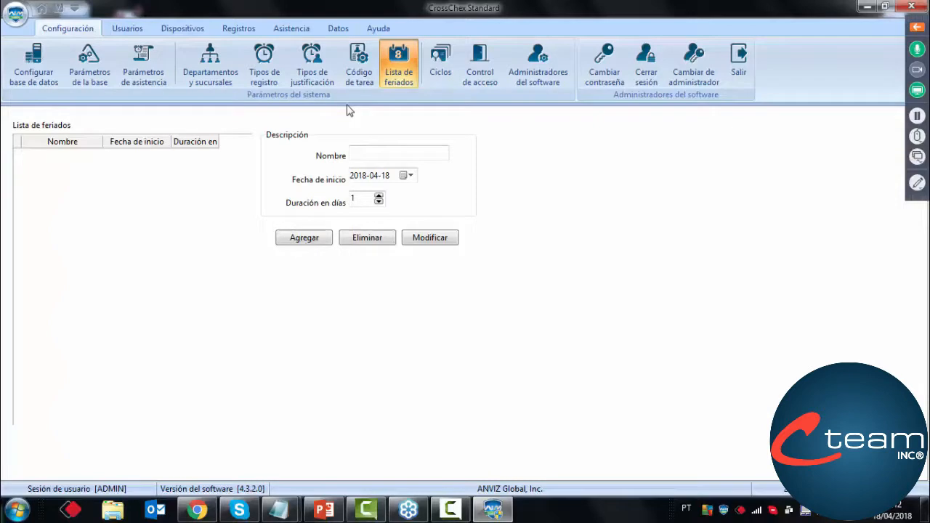
# Examine the shift, cycle and assignment settings in the cycle management
pyautogui.click(438, 76)
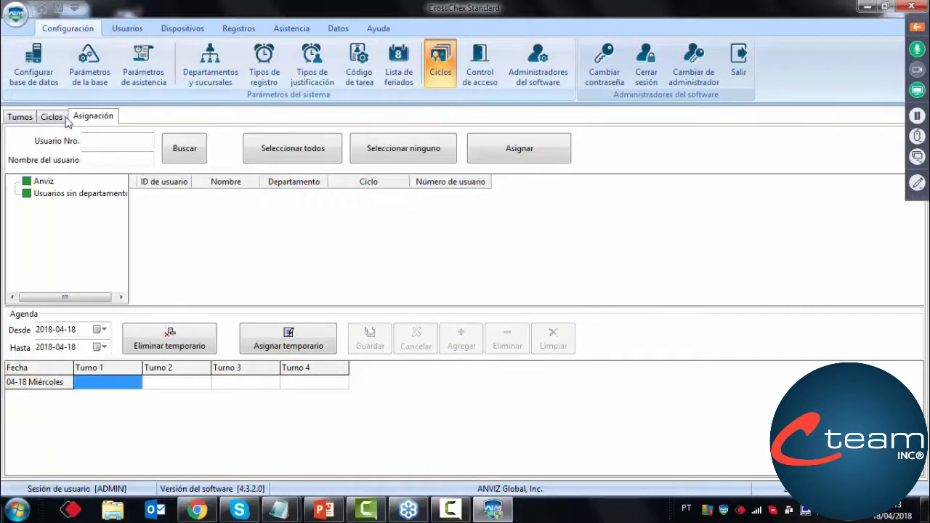
pyautogui.click(21, 117)
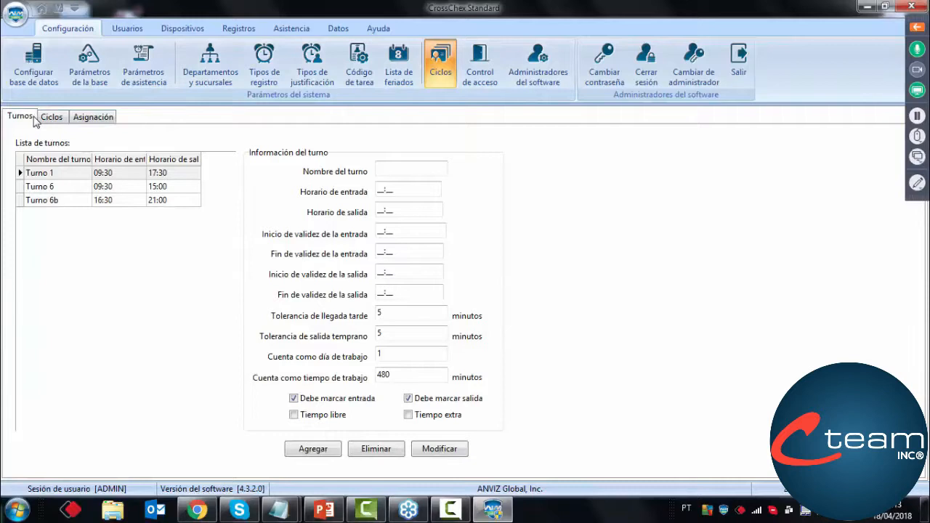
pyautogui.click(45, 119)
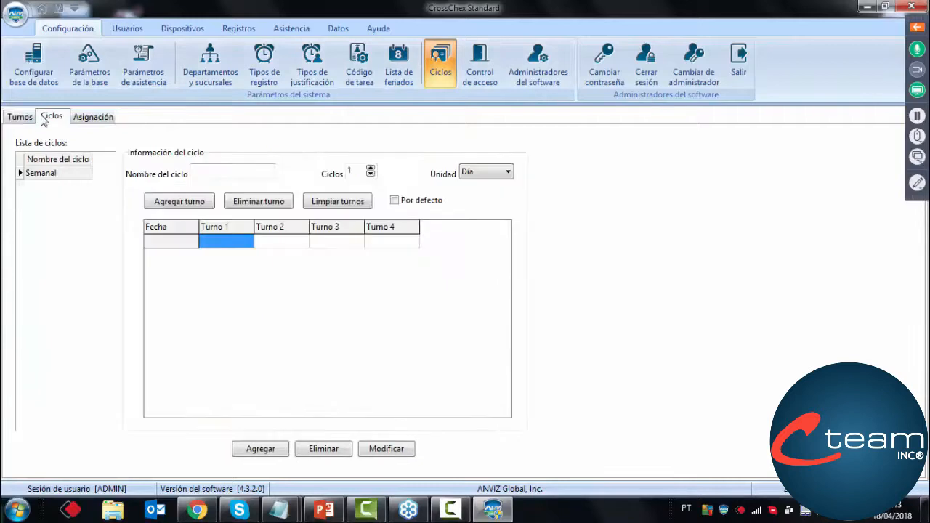
pyautogui.click(78, 122)
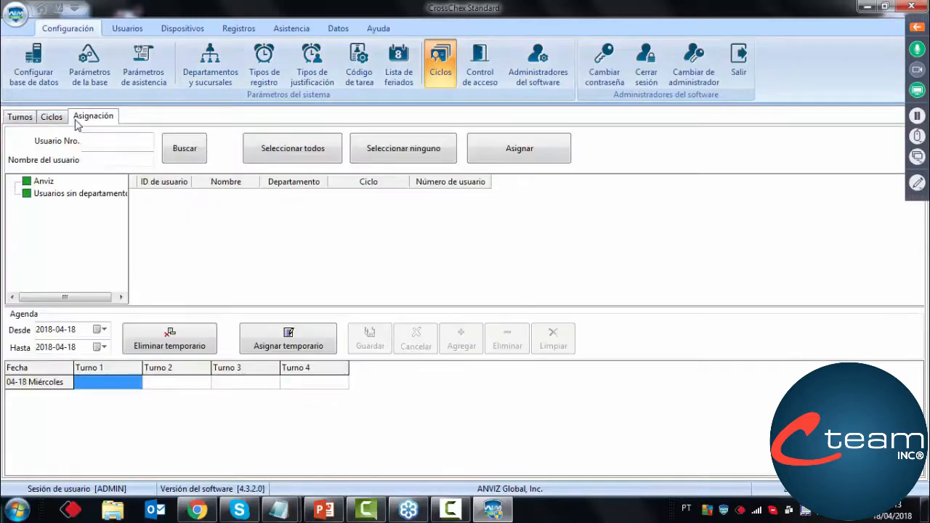
# Examine the access control time slots and the permissions of the software administrators
pyautogui.click(493, 63)
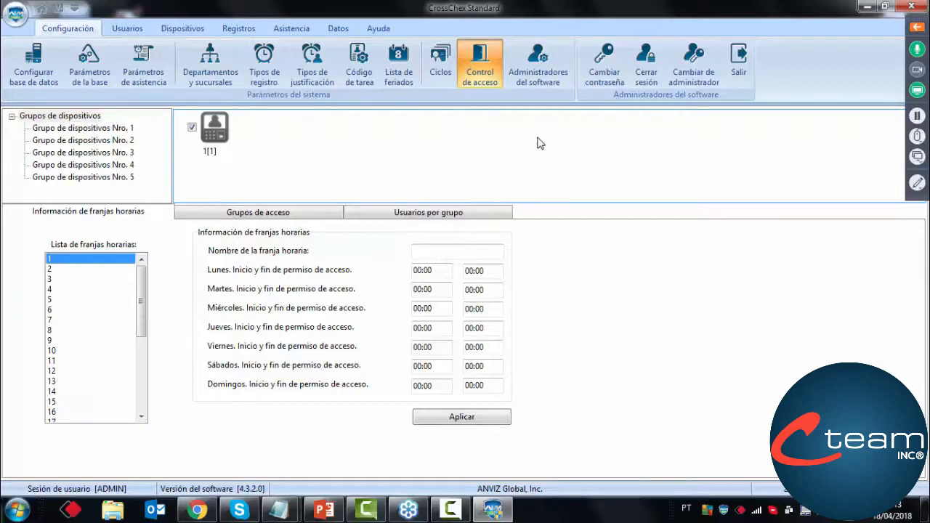
pyautogui.click(532, 82)
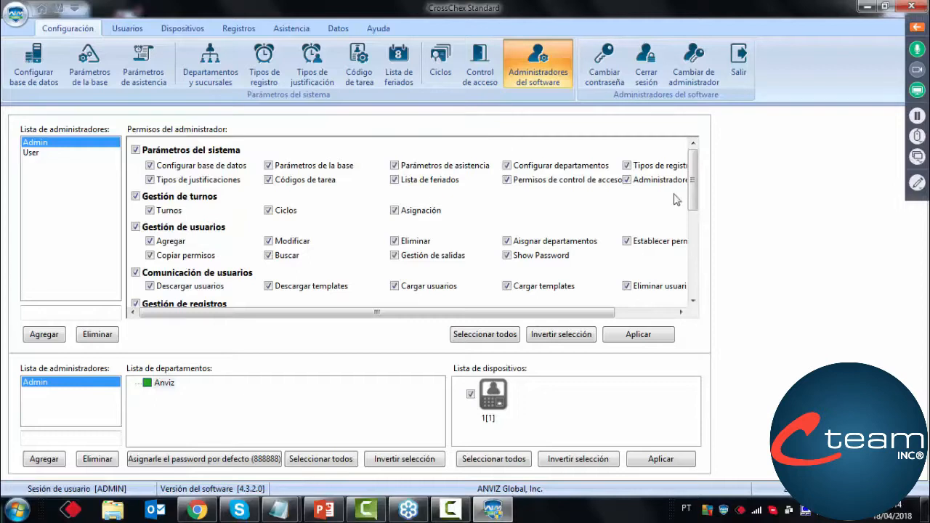
pyautogui.moveTo(696, 195)
pyautogui.mouseDown()
pyautogui.moveTo(693, 269)
pyautogui.moveTo(685, 205)
pyautogui.mouseUp()
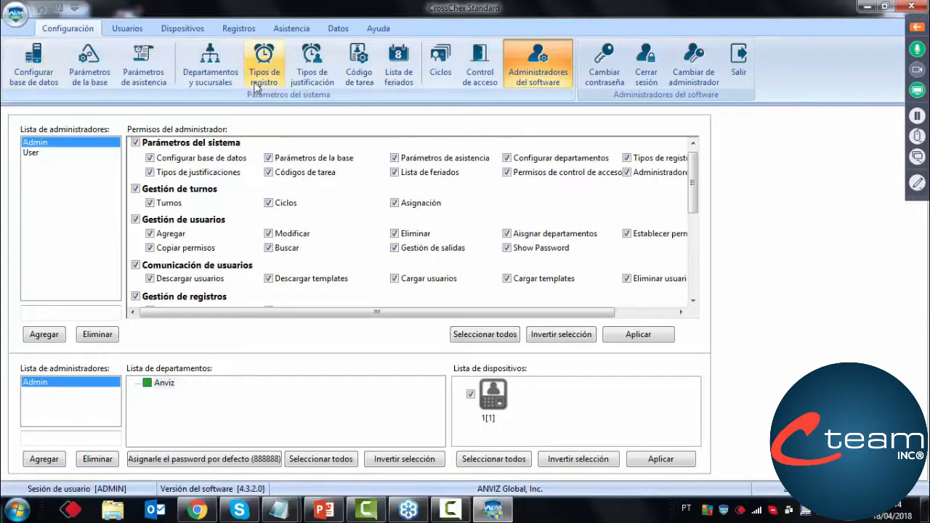
# Look through the users, devices, records, attendance details, data management and help sections
pyautogui.click(128, 30)
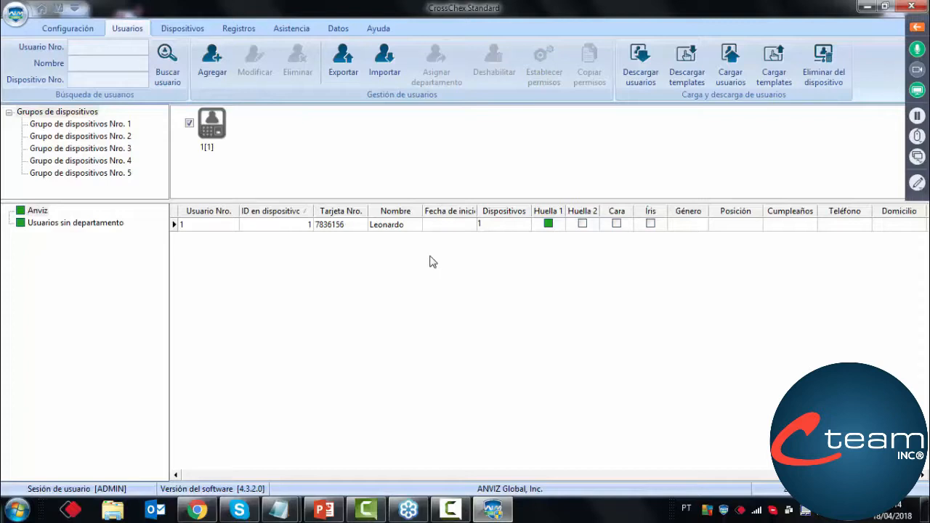
pyautogui.click(190, 29)
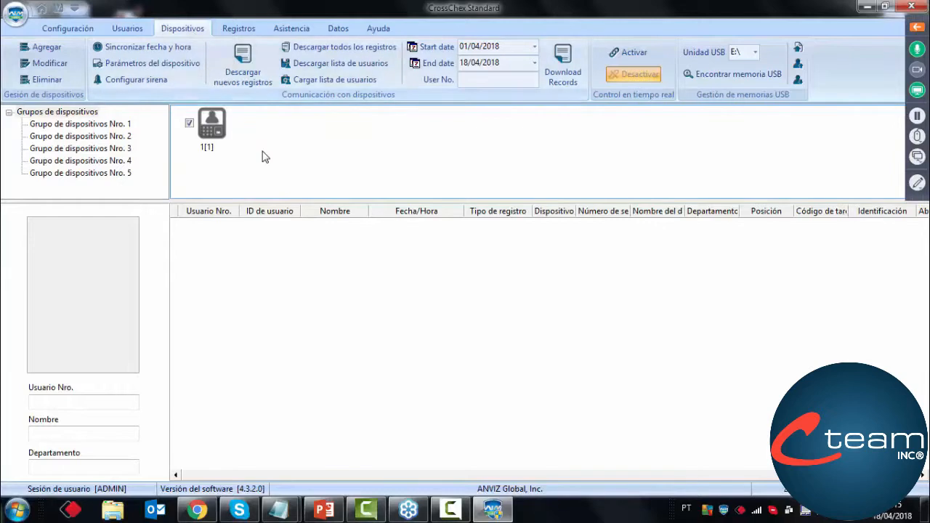
pyautogui.click(243, 30)
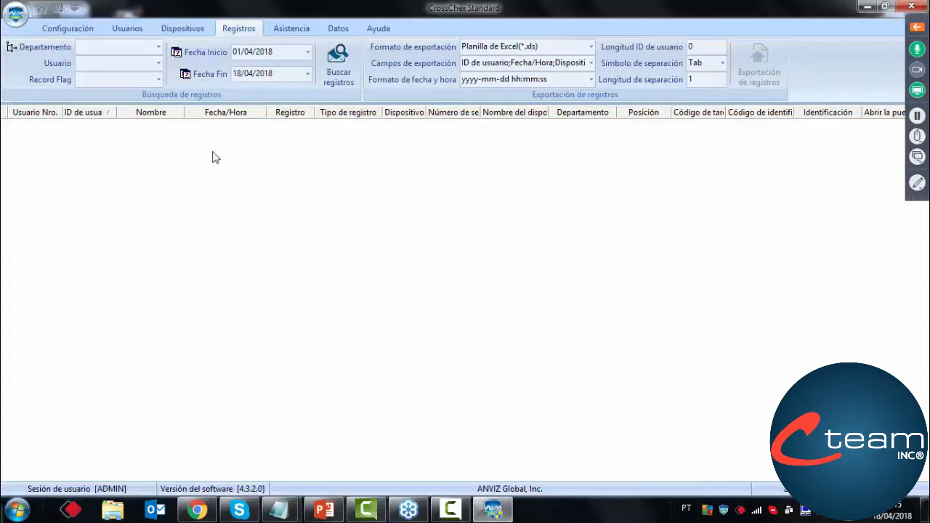
pyautogui.click(294, 29)
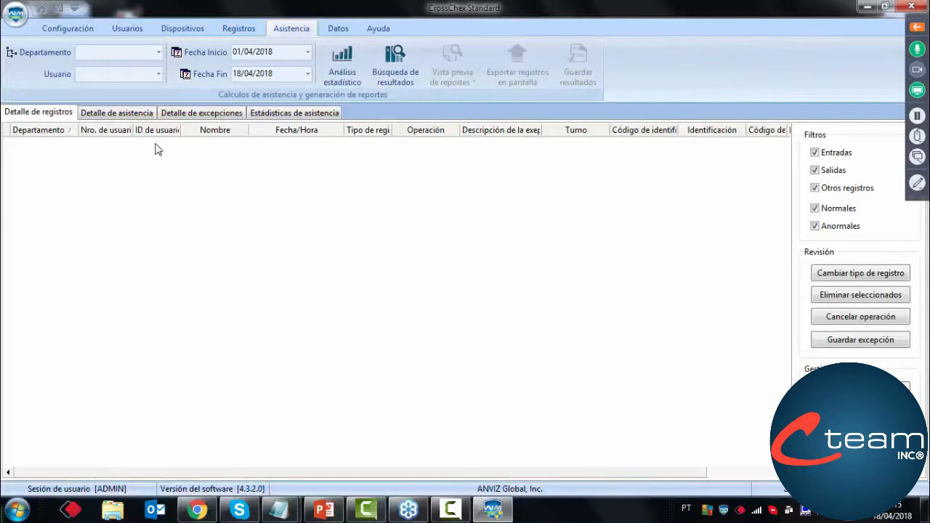
pyautogui.click(138, 118)
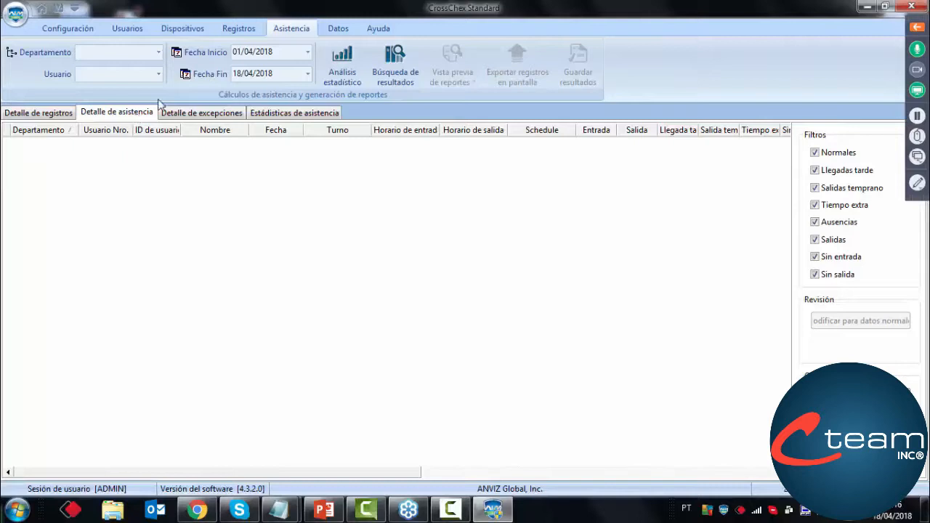
pyautogui.click(335, 32)
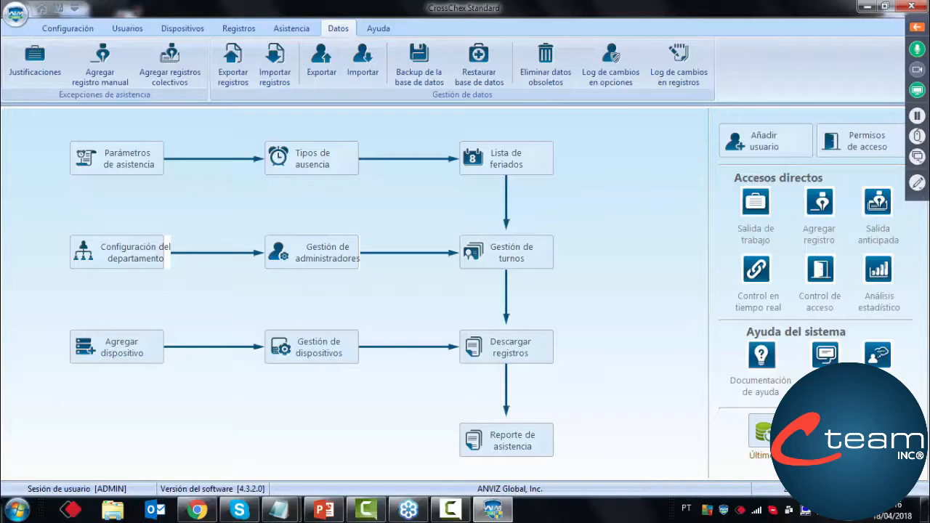
pyautogui.click(379, 29)
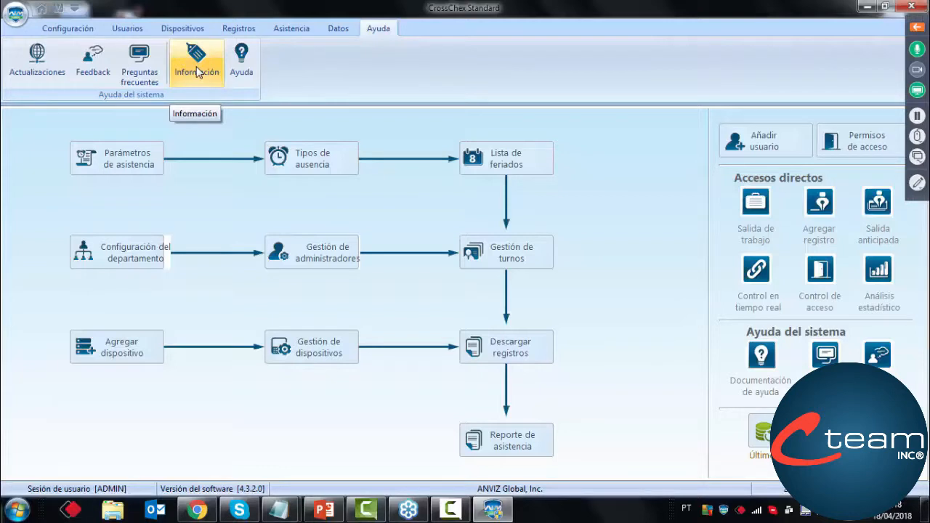
# Return to the home overview and check the attendee list in the webinar control panel, closing the panel again
pyautogui.click(42, 10)
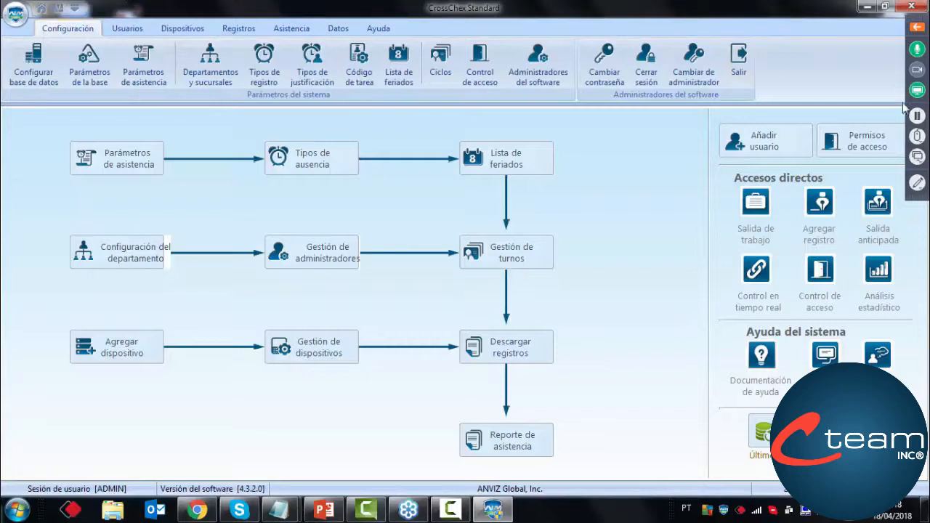
pyautogui.click(918, 30)
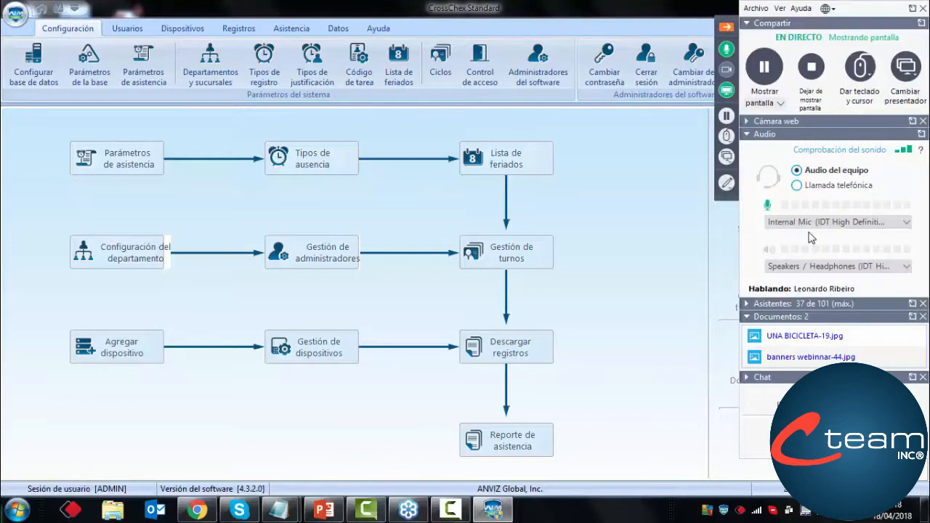
pyautogui.click(746, 305)
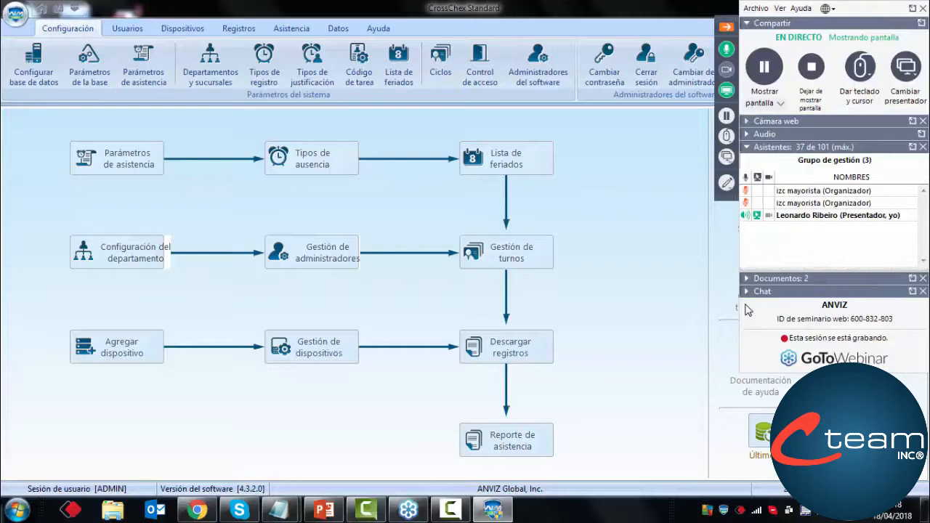
pyautogui.click(726, 27)
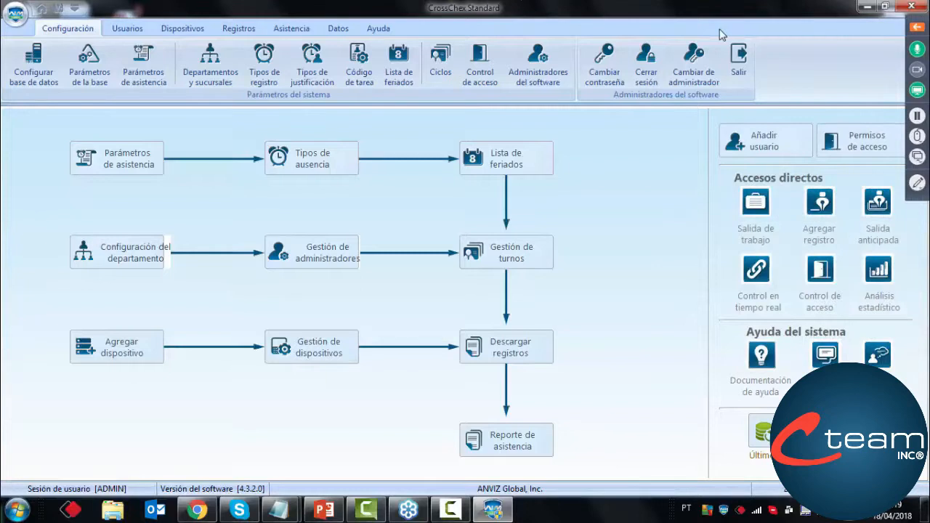
# Examine the settings of the existing shifts Turno 1, Turno 6 and Turno 6b
pyautogui.click(444, 68)
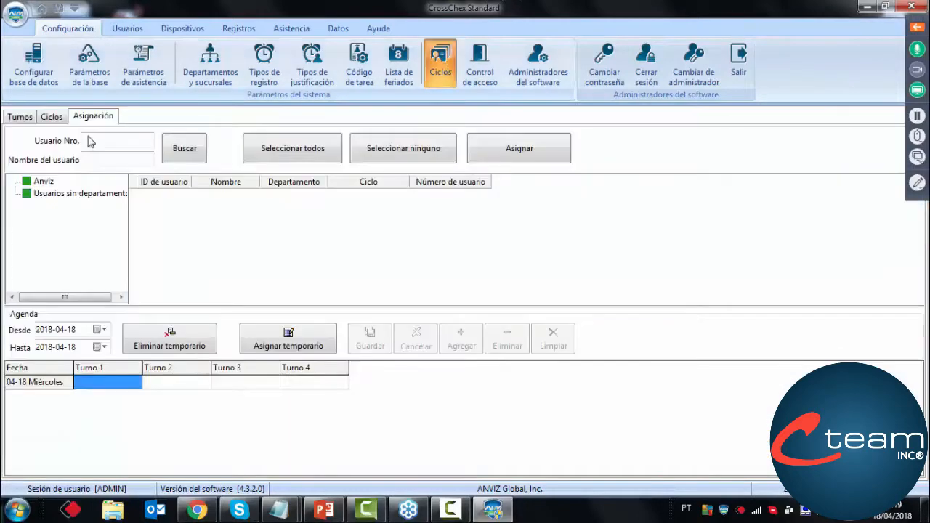
pyautogui.click(20, 118)
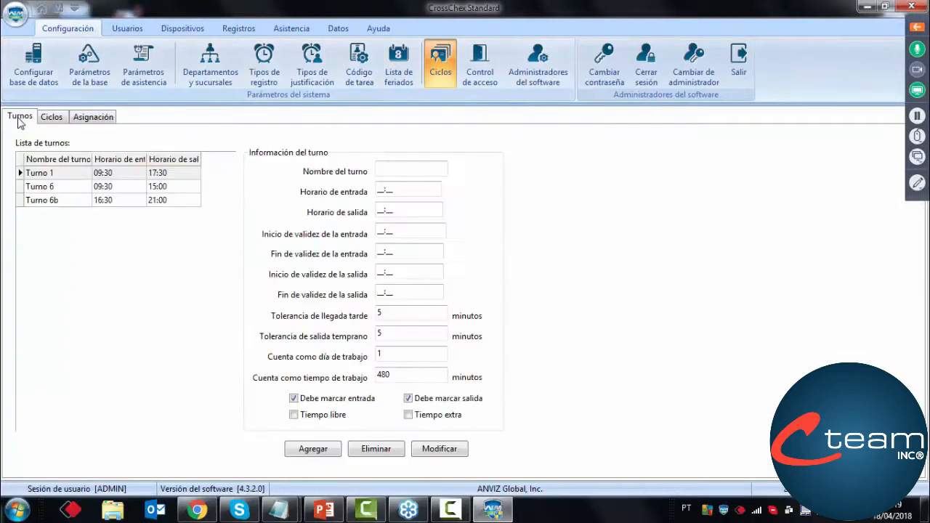
pyautogui.click(56, 177)
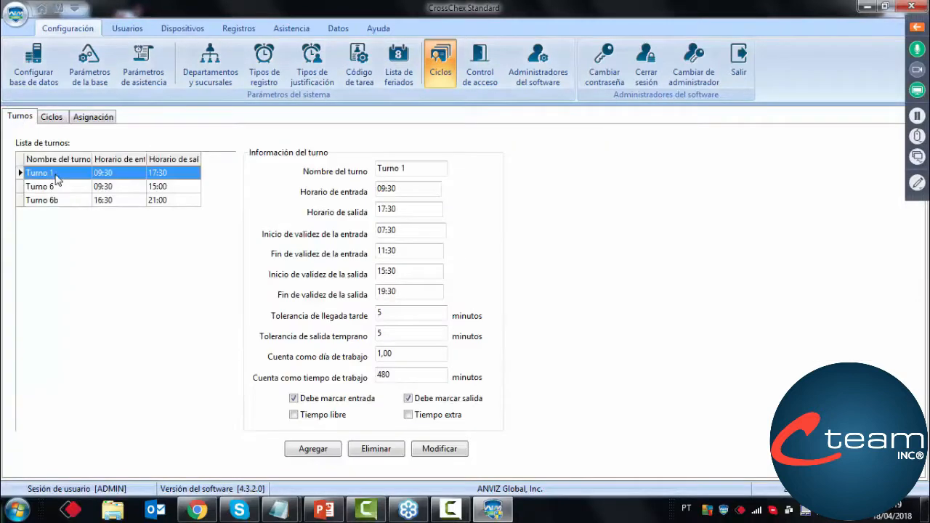
pyautogui.click(52, 189)
pyautogui.click(48, 200)
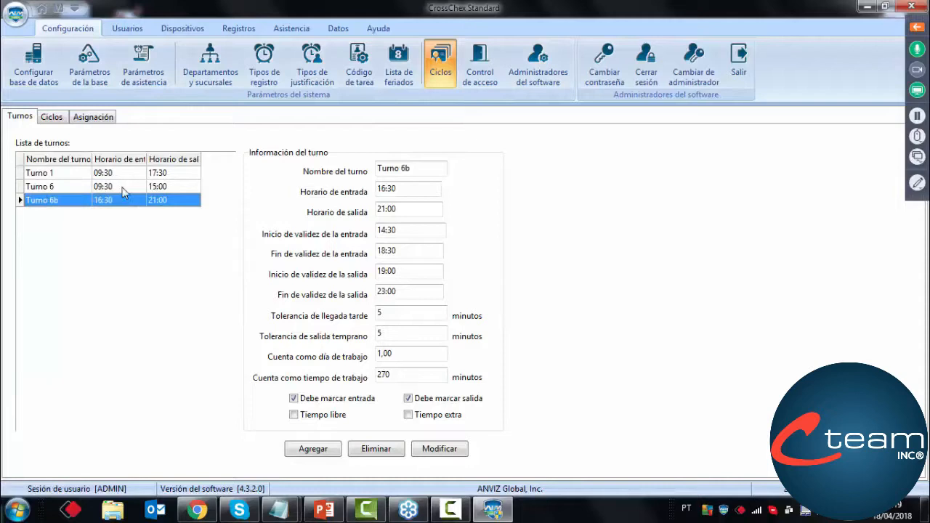
pyautogui.click(85, 174)
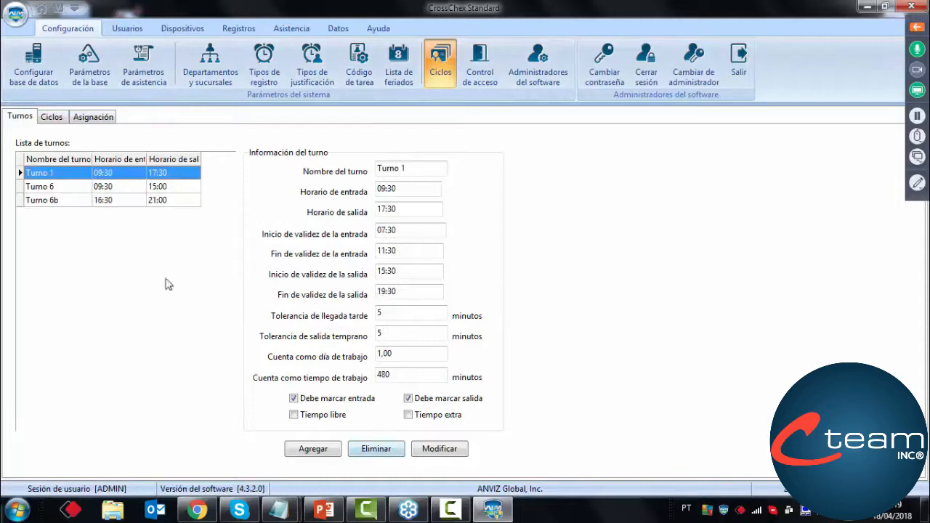
# Name the new shift IZC and try to add it without any times, dismissing the warning
pyautogui.click(406, 168)
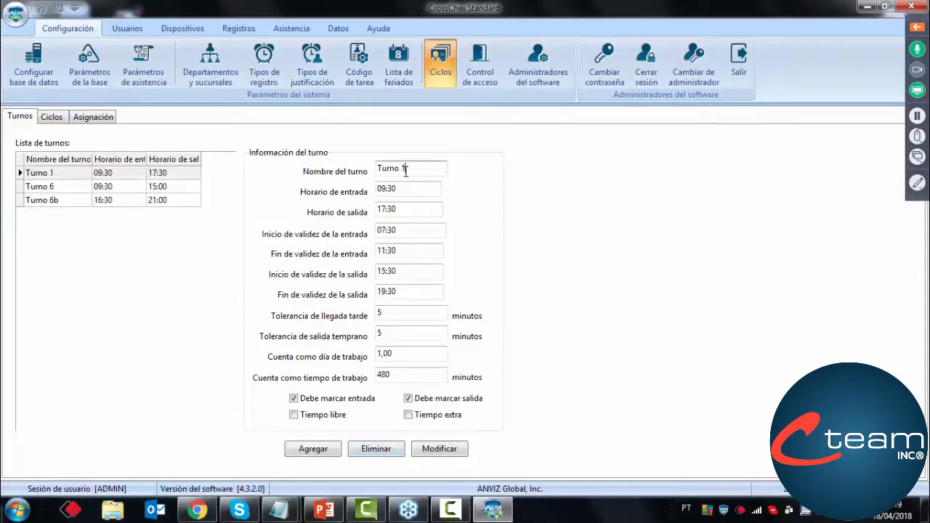
pyautogui.moveTo(405, 168); pyautogui.dragTo(338, 171)
pyautogui.write('IZC')
pyautogui.click(330, 450)
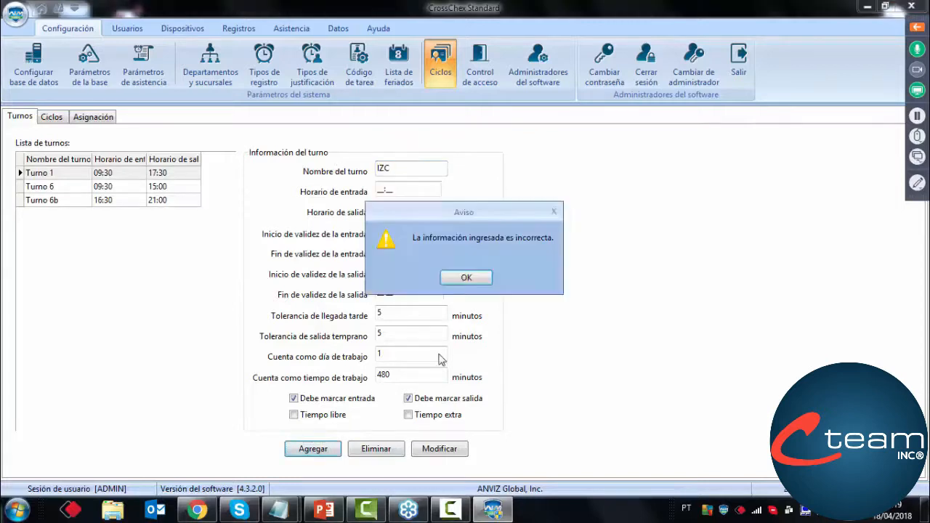
pyautogui.click(465, 278)
pyautogui.click(419, 167)
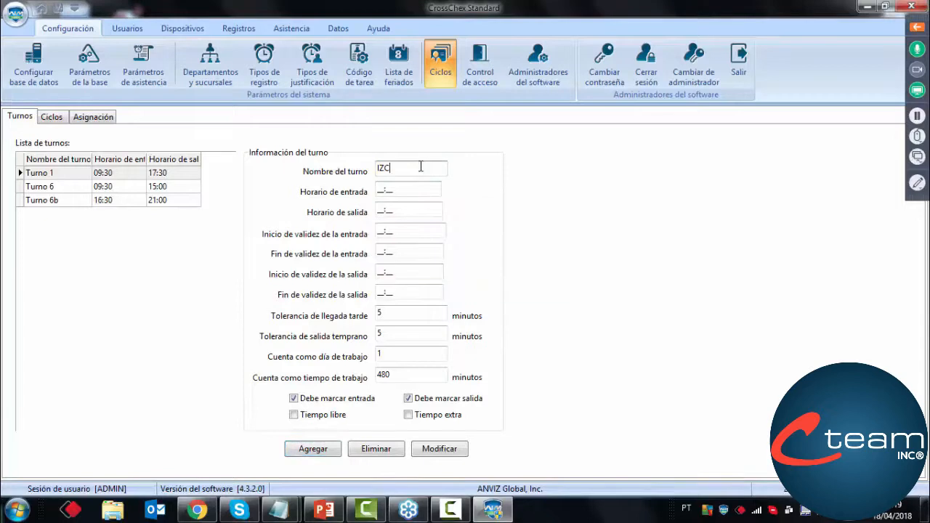
# Set the IZC shift's entry time to 08:00 and exit time to 18:00, and check the filled-in validity times
pyautogui.click(380, 190)
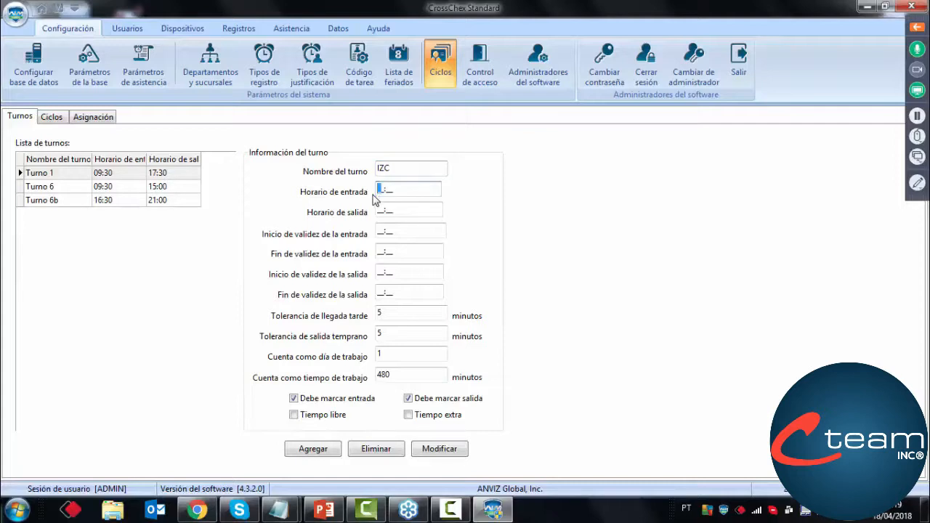
pyautogui.write('0800')
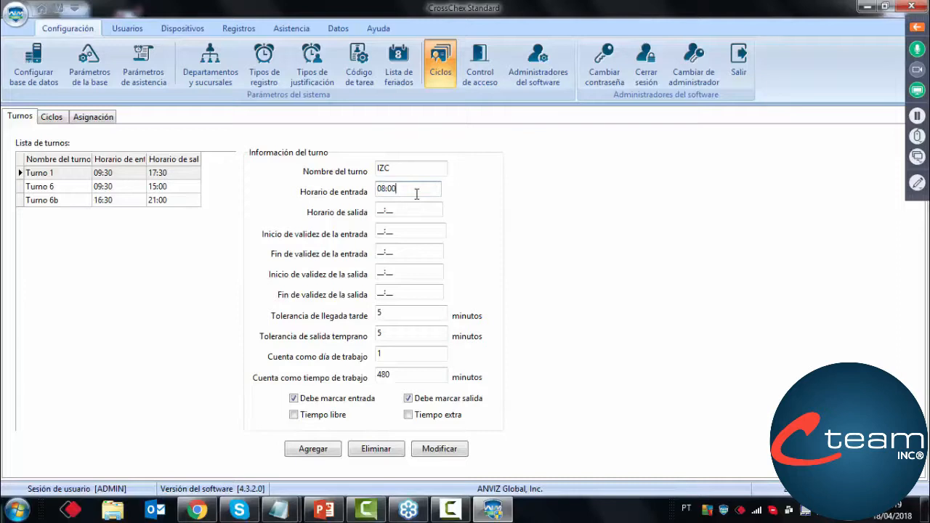
pyautogui.click(377, 212)
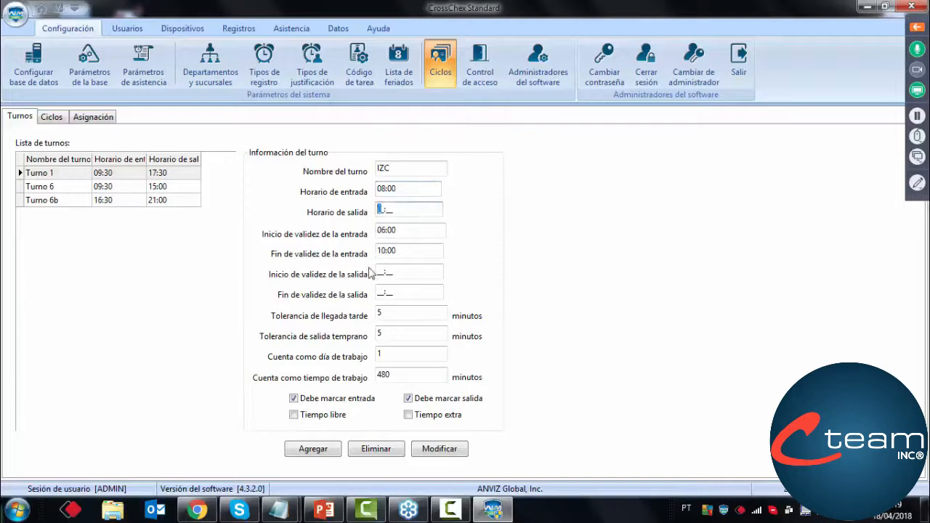
pyautogui.write('1800')
pyautogui.click(414, 191)
pyautogui.click(410, 209)
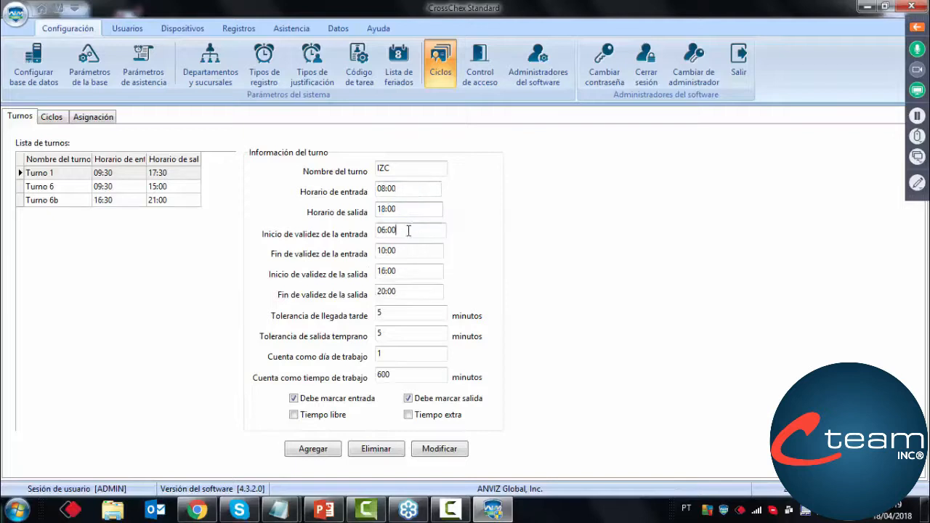
pyautogui.click(401, 252)
pyautogui.click(401, 270)
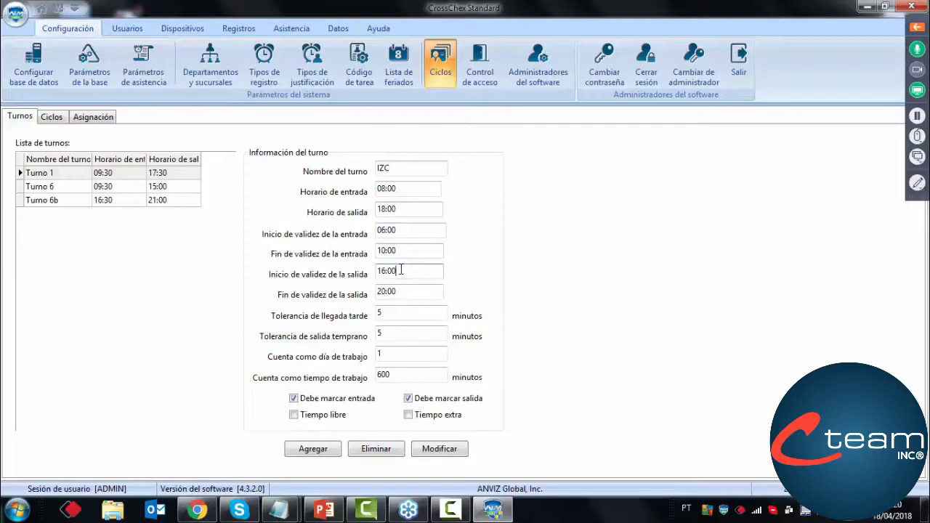
pyautogui.click(399, 293)
# Set the start of the IZC shift's entry validity to 07:00
pyautogui.moveTo(398, 231); pyautogui.dragTo(352, 234)
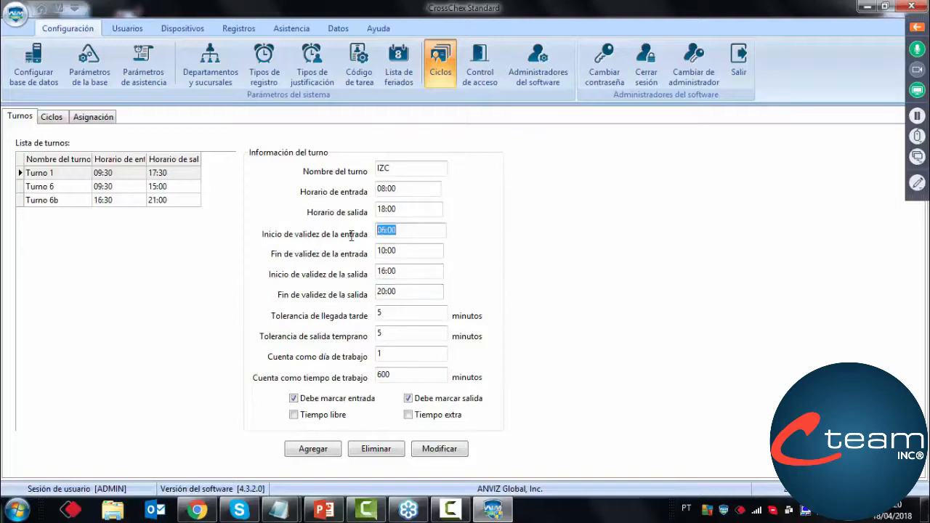
pyautogui.click(405, 232)
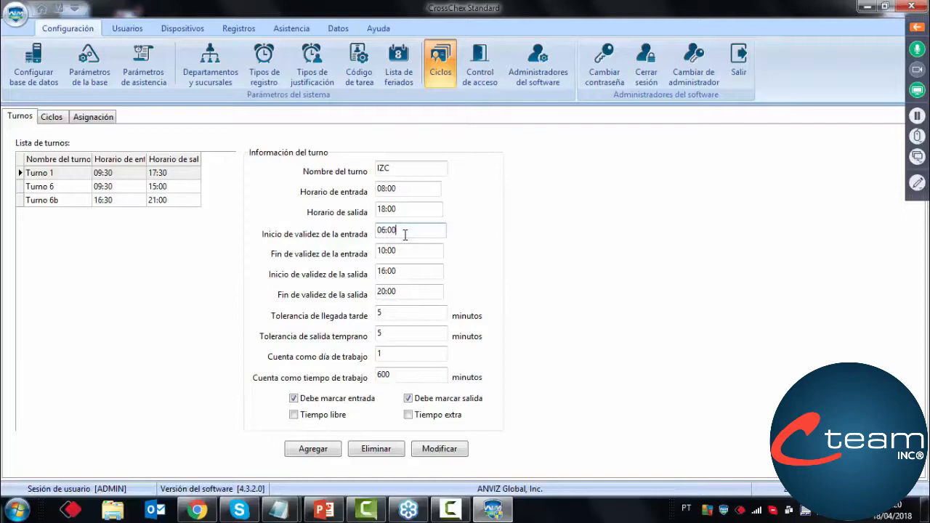
pyautogui.moveTo(405, 235); pyautogui.dragTo(354, 233)
pyautogui.click(417, 233)
pyautogui.moveTo(417, 232); pyautogui.dragTo(377, 233)
pyautogui.click(411, 229)
pyautogui.moveTo(419, 232); pyautogui.dragTo(357, 228)
pyautogui.click(414, 231)
pyautogui.moveTo(413, 231); pyautogui.dragTo(369, 234)
pyautogui.click(411, 231)
pyautogui.click(414, 232)
pyautogui.write('7')
pyautogui.click(393, 250)
# Examine the IZC shift's exit time together with its entry and exit validity windows
pyautogui.doubleClick(385, 208)
pyautogui.click(414, 209)
pyautogui.doubleClick(415, 209)
pyautogui.click(420, 212)
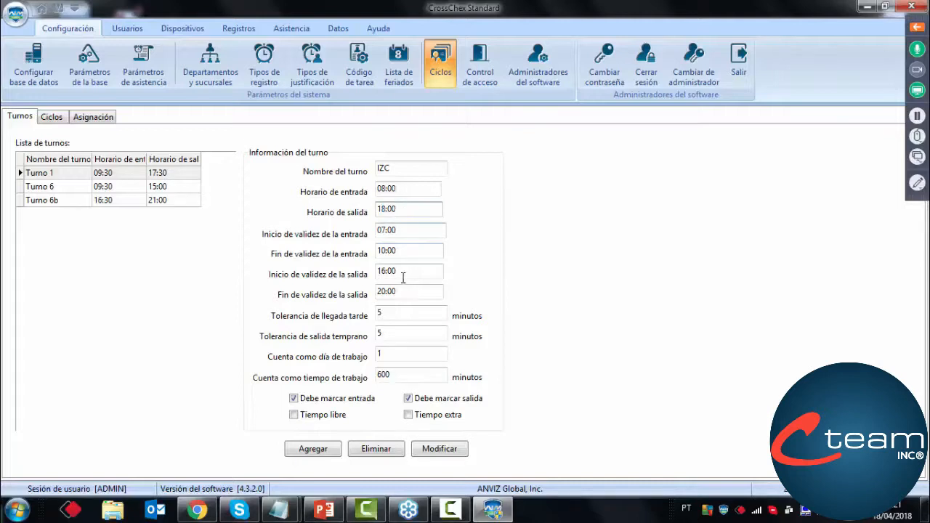
pyautogui.click(405, 273)
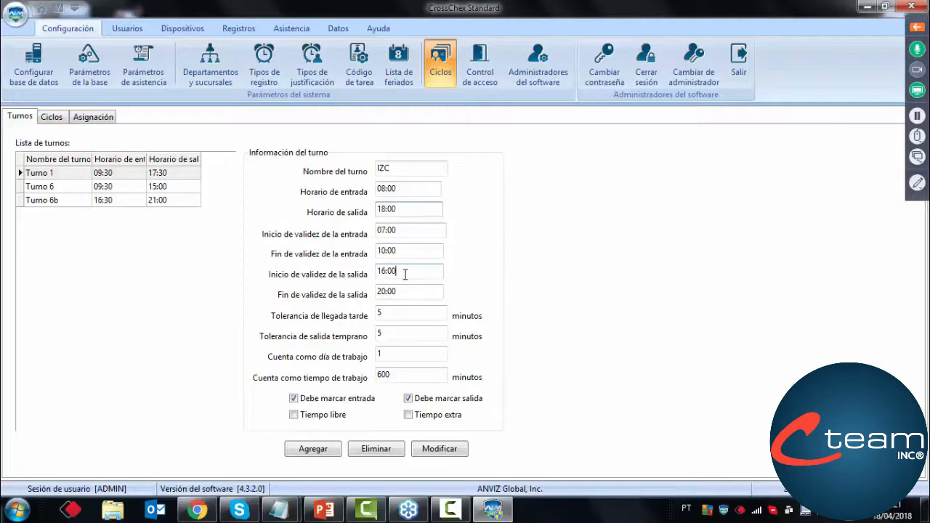
pyautogui.moveTo(406, 273); pyautogui.dragTo(363, 273)
pyautogui.click(413, 273)
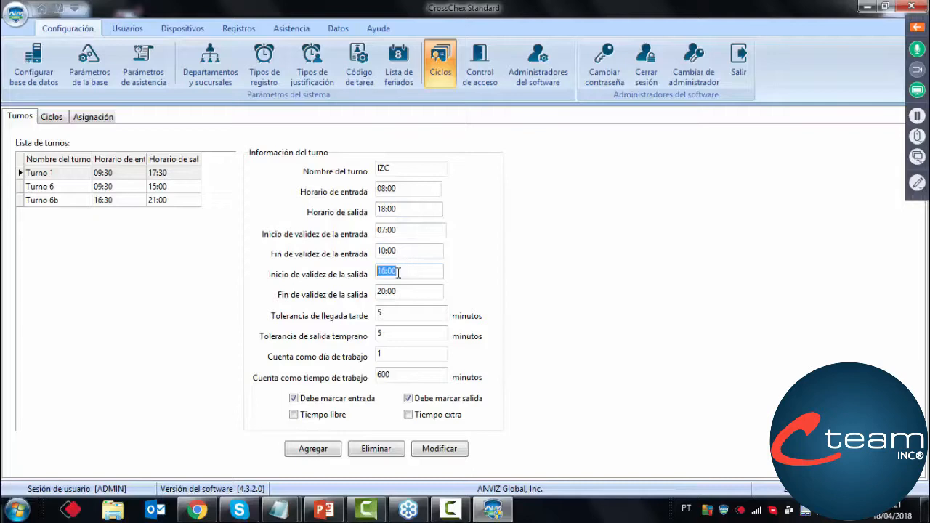
pyautogui.click(404, 270)
pyautogui.click(415, 255)
pyautogui.click(424, 255)
pyautogui.moveTo(425, 256); pyautogui.dragTo(378, 251)
pyautogui.click(413, 258)
pyautogui.click(404, 231)
pyautogui.moveTo(403, 232); pyautogui.dragTo(343, 231)
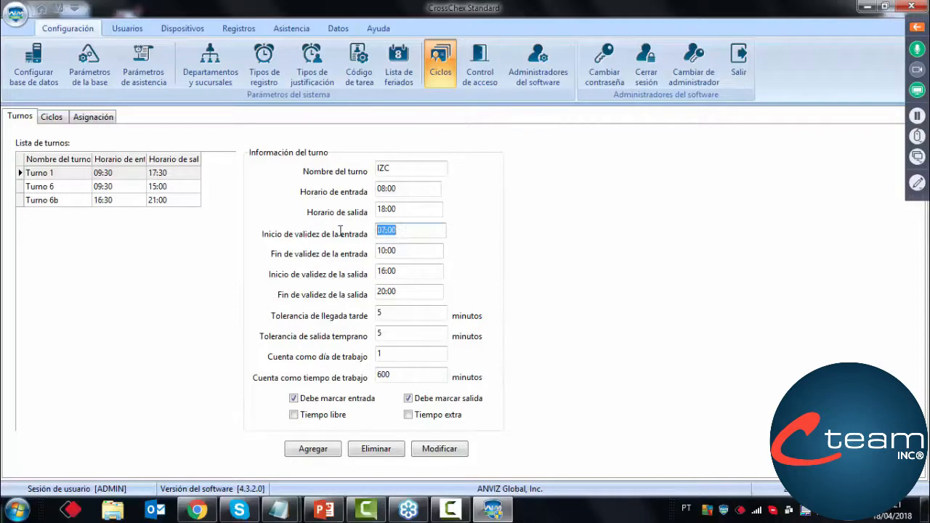
pyautogui.moveTo(444, 230); pyautogui.dragTo(324, 230)
pyautogui.click(442, 234)
pyautogui.moveTo(413, 233); pyautogui.dragTo(364, 229)
# Set the end of the IZC shift's entry validity to 09:30
pyautogui.click(403, 253)
pyautogui.moveTo(402, 255)
pyautogui.mouseDown()
pyautogui.moveTo(367, 255)
pyautogui.moveTo(431, 253)
pyautogui.moveTo(345, 263)
pyautogui.moveTo(414, 256)
pyautogui.mouseUp()
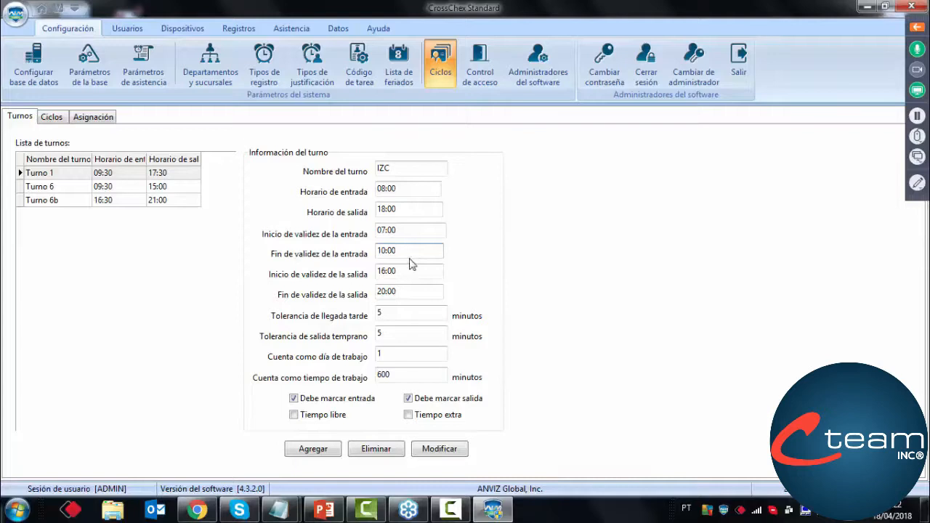
pyautogui.moveTo(386, 251); pyautogui.dragTo(364, 251)
pyautogui.click(411, 251)
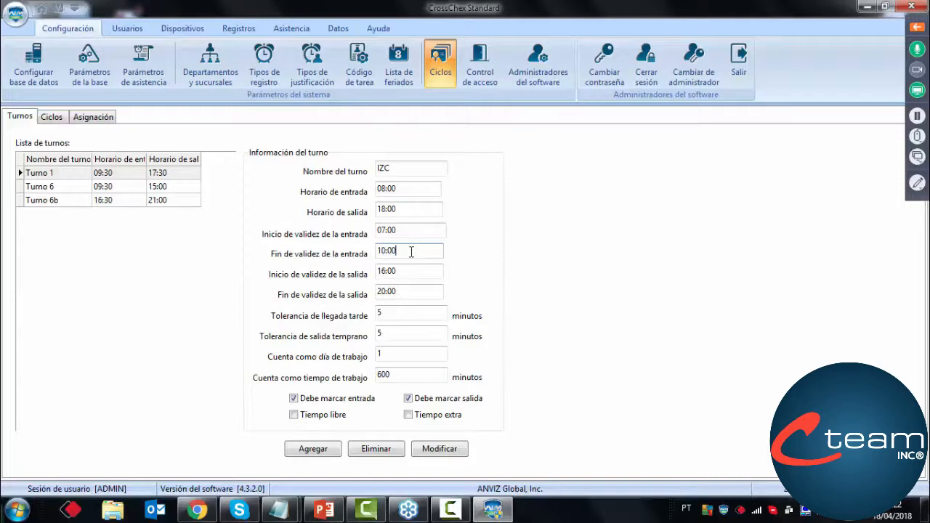
pyautogui.moveTo(406, 189); pyautogui.dragTo(376, 189)
pyautogui.click(413, 188)
pyautogui.moveTo(405, 252); pyautogui.dragTo(373, 252)
pyautogui.click(408, 252)
pyautogui.moveTo(408, 251); pyautogui.dragTo(342, 253)
pyautogui.click(429, 252)
pyautogui.click(429, 252)
pyautogui.click(420, 257)
pyautogui.doubleClick(386, 251)
pyautogui.write('09:30')
pyautogui.moveTo(425, 254)
pyautogui.mouseDown()
pyautogui.moveTo(333, 268)
pyautogui.moveTo(436, 268)
pyautogui.mouseUp()
# Review the entry validity window, then compare the exit validity window with the shift's exit time
pyautogui.click(425, 230)
pyautogui.moveTo(426, 231)
pyautogui.mouseDown()
pyautogui.moveTo(382, 239)
pyautogui.moveTo(429, 237)
pyautogui.mouseUp()
pyautogui.click(418, 254)
pyautogui.moveTo(405, 252); pyautogui.dragTo(369, 251)
pyautogui.moveTo(413, 231); pyautogui.dragTo(369, 231)
pyautogui.click(403, 230)
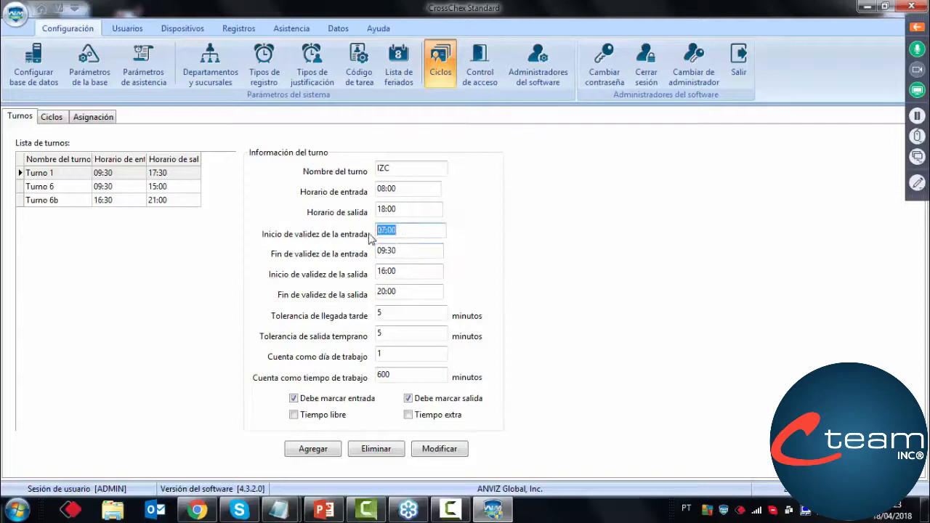
pyautogui.click(403, 270)
pyautogui.moveTo(401, 269); pyautogui.dragTo(356, 274)
pyautogui.click(407, 295)
pyautogui.moveTo(405, 293); pyautogui.dragTo(374, 292)
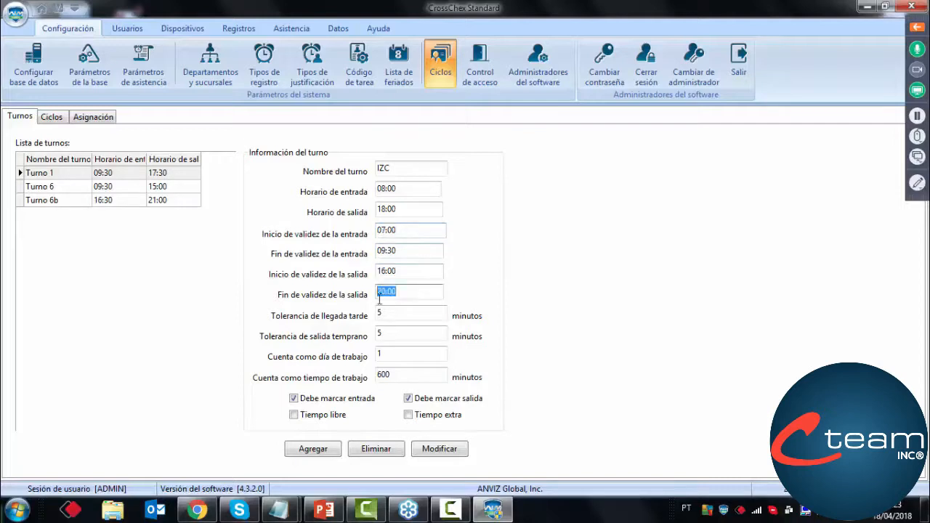
pyautogui.click(406, 295)
pyautogui.click(399, 210)
pyautogui.moveTo(400, 210); pyautogui.dragTo(364, 210)
pyautogui.click(437, 207)
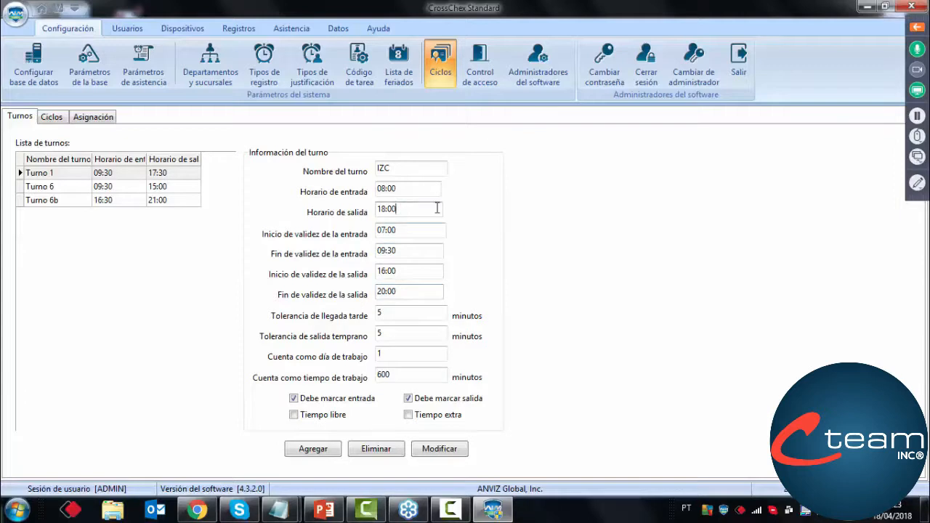
# Re-enter 16:00 as the start of the exit validity and compare it with the exit time
pyautogui.moveTo(436, 208); pyautogui.dragTo(348, 212)
pyautogui.moveTo(405, 271); pyautogui.dragTo(372, 271)
pyautogui.press('BackSpace')
pyautogui.write('16:00')
pyautogui.moveTo(414, 273); pyautogui.dragTo(355, 272)
pyautogui.click(408, 269)
pyautogui.click(394, 271)
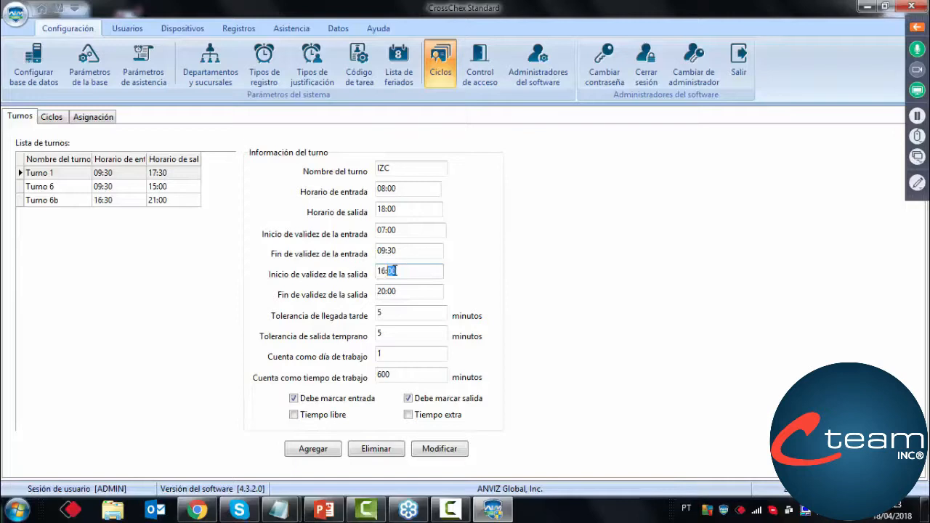
pyautogui.doubleClick(411, 210)
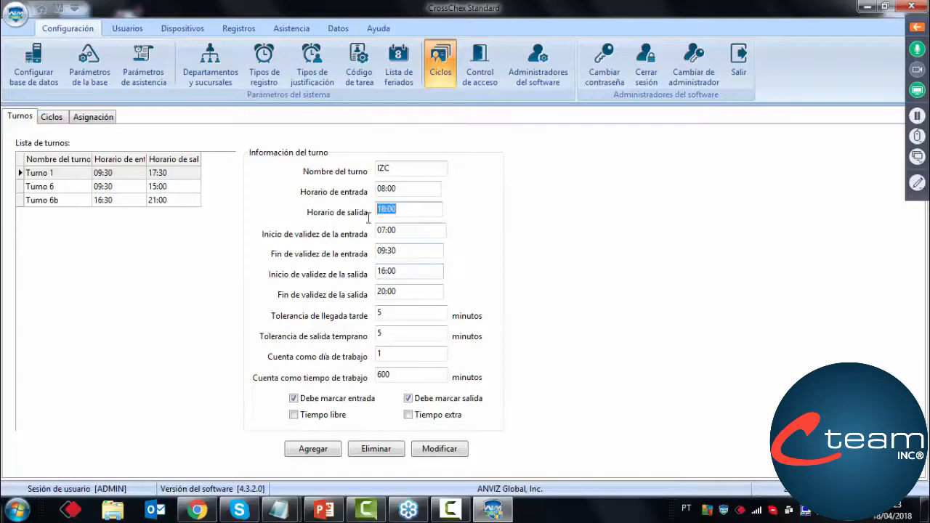
pyautogui.click(409, 211)
pyautogui.moveTo(404, 269)
pyautogui.mouseDown()
pyautogui.moveTo(347, 269)
pyautogui.moveTo(405, 274)
pyautogui.mouseUp()
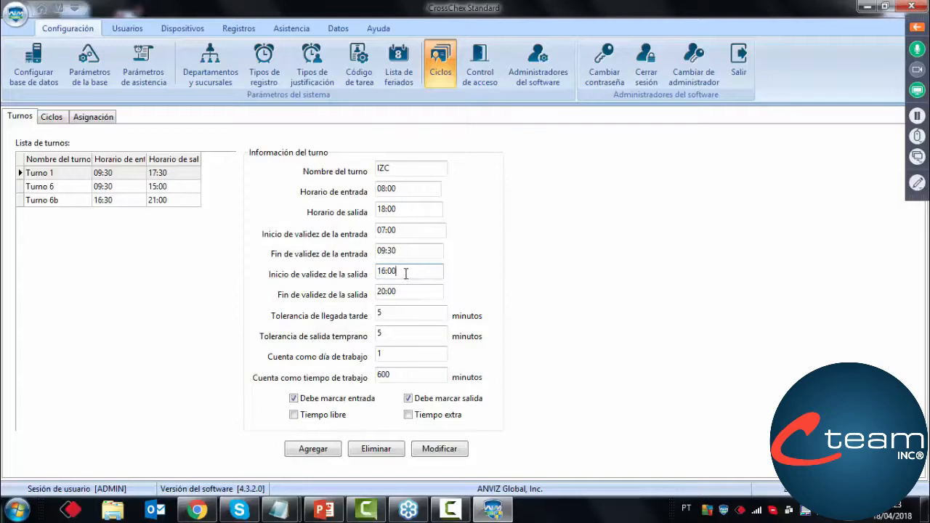
pyautogui.moveTo(405, 272); pyautogui.dragTo(375, 271)
pyautogui.click(409, 275)
pyautogui.moveTo(407, 271); pyautogui.dragTo(376, 290)
pyautogui.click(417, 274)
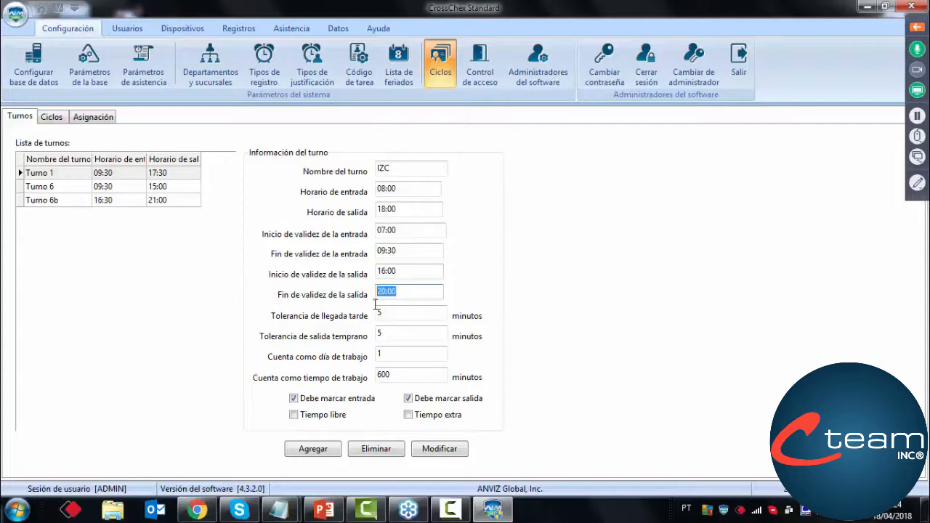
# Set the end of the IZC shift's exit validity to 22:00
pyautogui.click(407, 291)
pyautogui.moveTo(408, 291); pyautogui.dragTo(362, 294)
pyautogui.click(418, 296)
pyautogui.click(384, 293)
pyautogui.write('2')
pyautogui.click(405, 291)
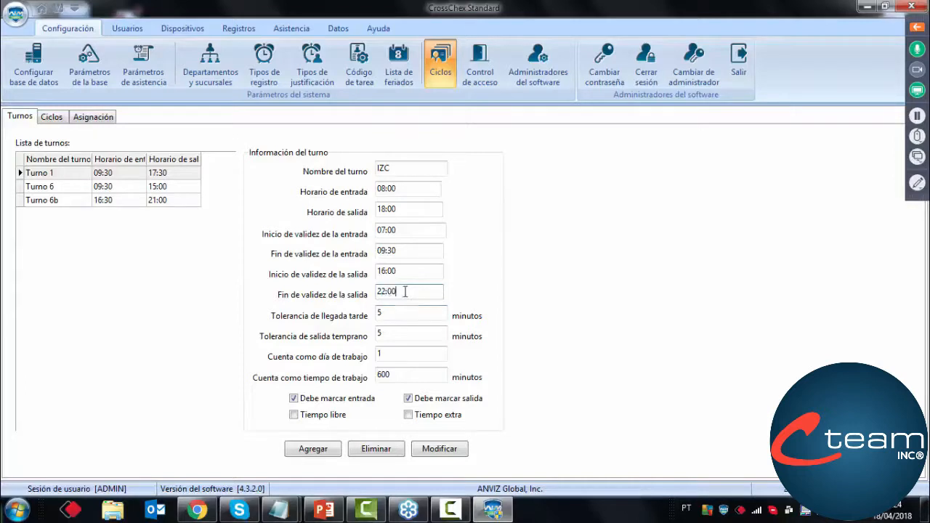
pyautogui.moveTo(376, 292); pyautogui.dragTo(408, 292)
pyautogui.click(409, 291)
pyautogui.click(407, 211)
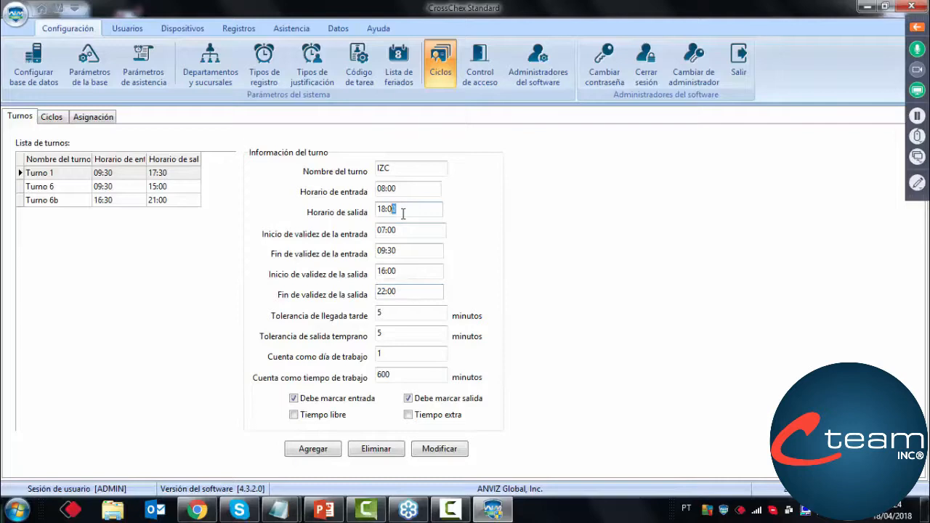
pyautogui.click(403, 292)
# Set the late arrival tolerance to 10 minutes and compare it with the entry time
pyautogui.click(395, 313)
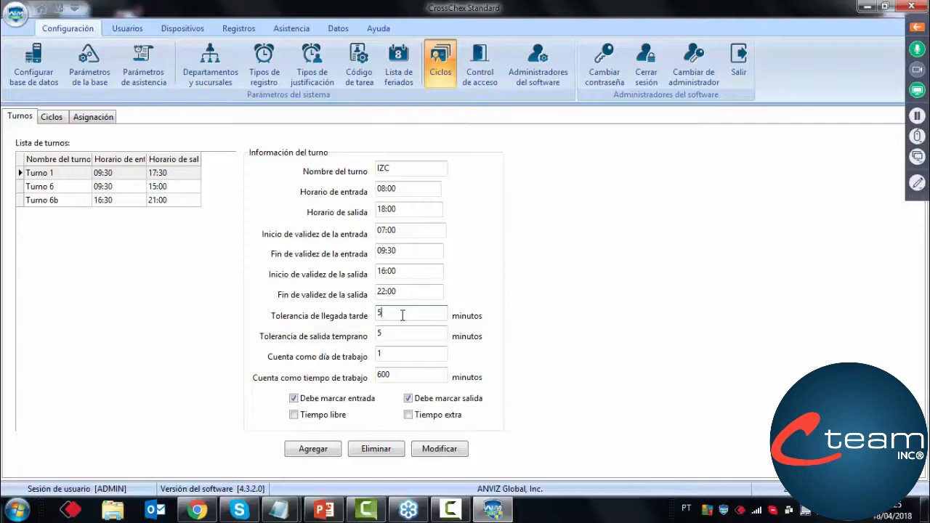
pyautogui.press('BackSpace')
pyautogui.write('10')
pyautogui.click(410, 188)
pyautogui.click(412, 188)
pyautogui.moveTo(413, 188)
pyautogui.mouseDown()
pyautogui.moveTo(352, 192)
pyautogui.moveTo(423, 191)
pyautogui.mouseUp()
pyautogui.click(399, 310)
pyautogui.click(400, 308)
# Set the early departure tolerance of the IZC shift to 10 minutes
pyautogui.moveTo(399, 313)
pyautogui.mouseDown()
pyautogui.moveTo(367, 316)
pyautogui.moveTo(377, 322)
pyautogui.moveTo(349, 331)
pyautogui.moveTo(404, 331)
pyautogui.mouseUp()
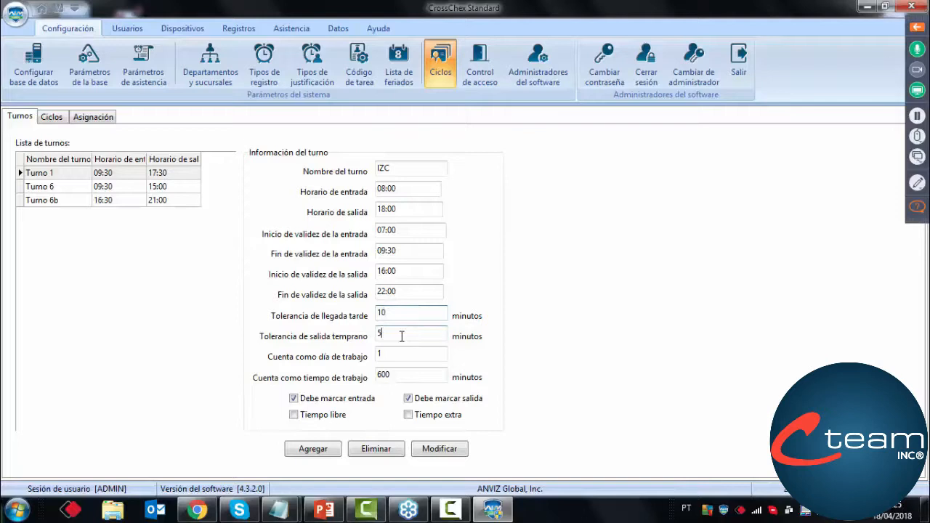
pyautogui.moveTo(401, 336)
pyautogui.mouseDown()
pyautogui.moveTo(349, 335)
pyautogui.moveTo(421, 329)
pyautogui.moveTo(394, 343)
pyautogui.moveTo(405, 342)
pyautogui.mouseUp()
pyautogui.moveTo(409, 205)
pyautogui.mouseDown()
pyautogui.moveTo(368, 203)
pyautogui.moveTo(408, 207)
pyautogui.mouseUp()
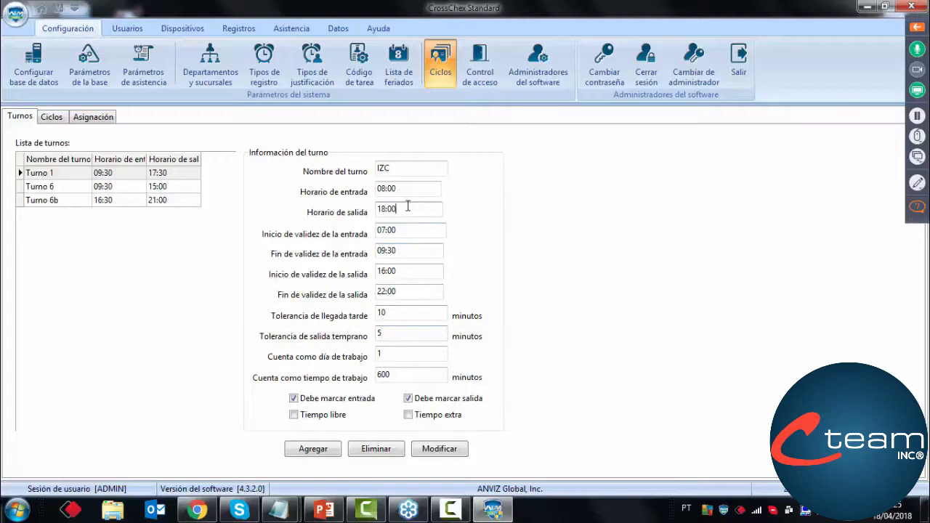
pyautogui.write('10')
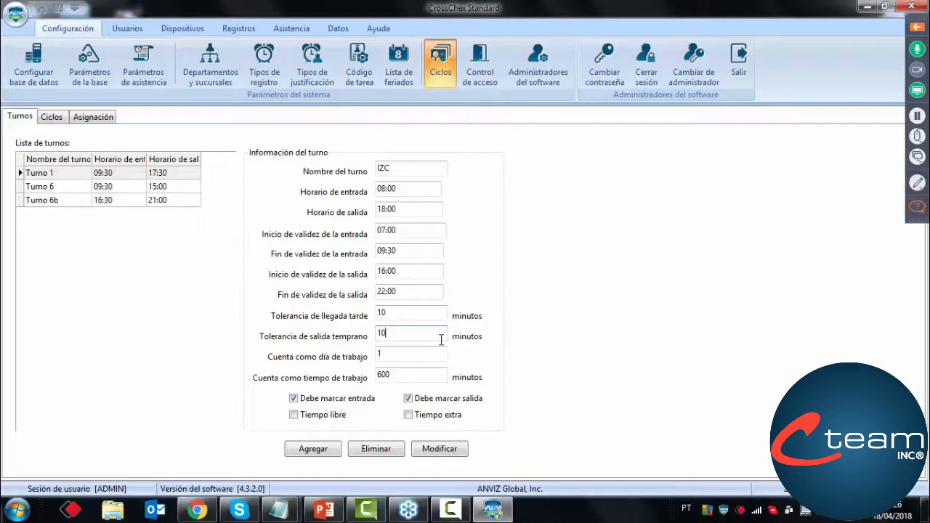
# Enter 1 as the number of workdays the IZC shift counts for
pyautogui.click(420, 354)
pyautogui.press('BackSpace')
pyautogui.write('1')
pyautogui.moveTo(438, 356); pyautogui.dragTo(328, 349)
pyautogui.click(395, 355)
pyautogui.press('Tab')
# Try 540 minutes as the shift's counted work time and return the value to 600 minutes
pyautogui.click(416, 379)
pyautogui.moveTo(414, 378)
pyautogui.mouseDown()
pyautogui.moveTo(356, 377)
pyautogui.moveTo(406, 367)
pyautogui.mouseUp()
pyautogui.moveTo(409, 376); pyautogui.dragTo(466, 375)
pyautogui.moveTo(423, 378); pyautogui.dragTo(490, 386)
pyautogui.press('BackSpace')
pyautogui.press('BackSpace')
pyautogui.press('BackSpace')
pyautogui.write('540')
pyautogui.press('BackSpace')
pyautogui.press('BackSpace')
pyautogui.press('BackSpace')
pyautogui.write('600')
pyautogui.press('BackSpace')
pyautogui.press('BackSpace')
pyautogui.press('BackSpace')
pyautogui.write('540')
pyautogui.press('BackSpace')
pyautogui.press('BackSpace')
pyautogui.write('00')
# Try the Tiempo extra option for the IZC shift and leave it disabled
pyautogui.click(444, 421)
pyautogui.click(445, 421)
pyautogui.click(452, 409)
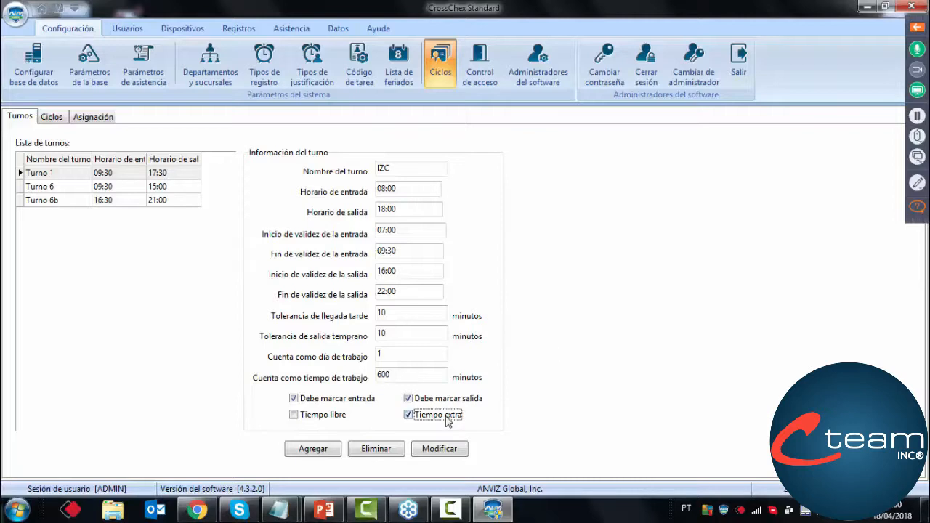
pyautogui.click(447, 420)
# Add the IZC shift to the shift list and select its entry
pyautogui.click(325, 449)
pyautogui.click(108, 215)
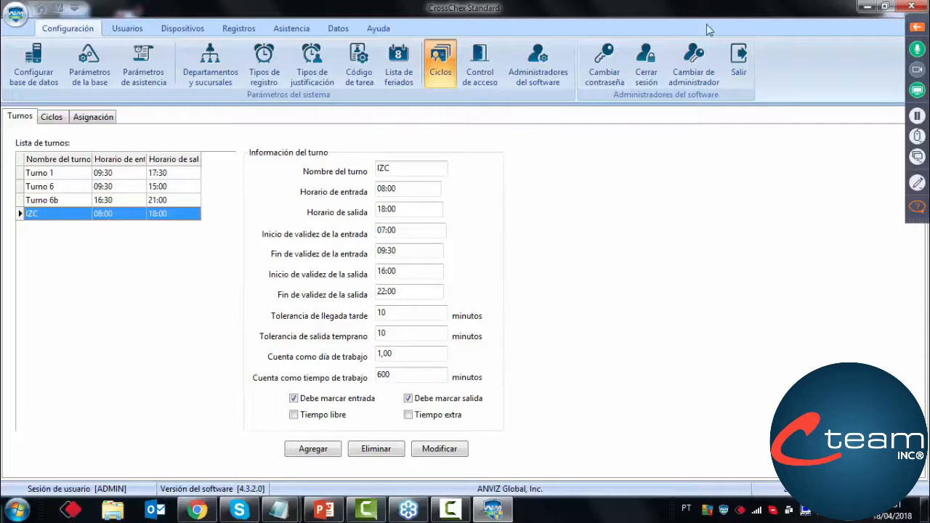
# Show the webinar's attendee questions, hide the answered ones and select the entry reading "evento*"
pyautogui.click(917, 27)
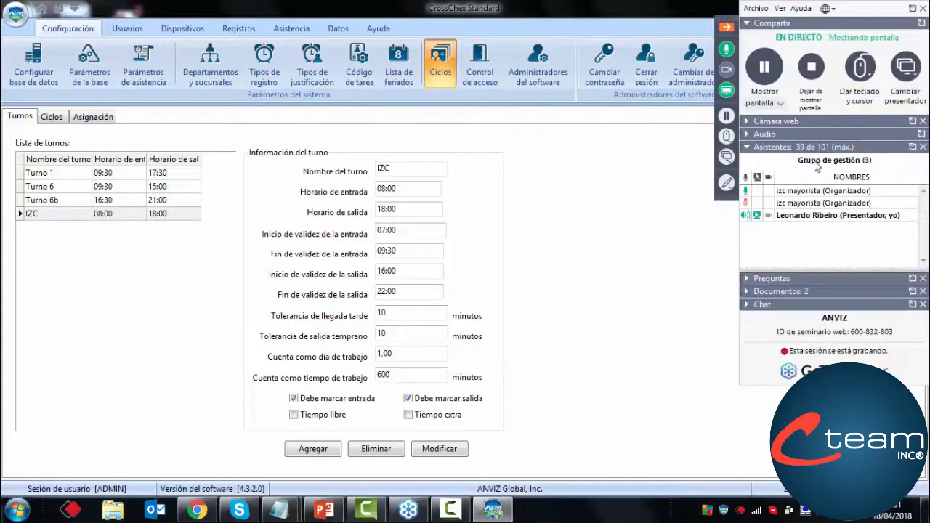
pyautogui.click(749, 280)
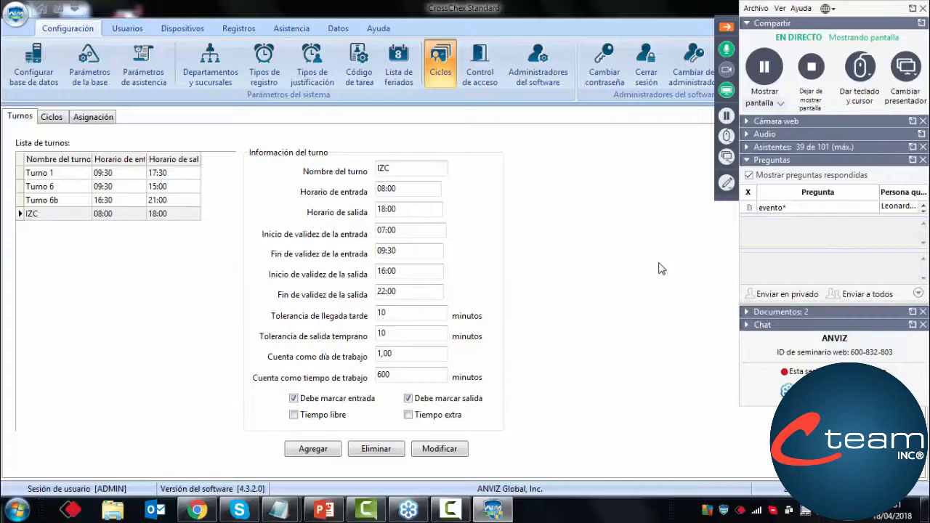
pyautogui.click(749, 175)
pyautogui.click(792, 209)
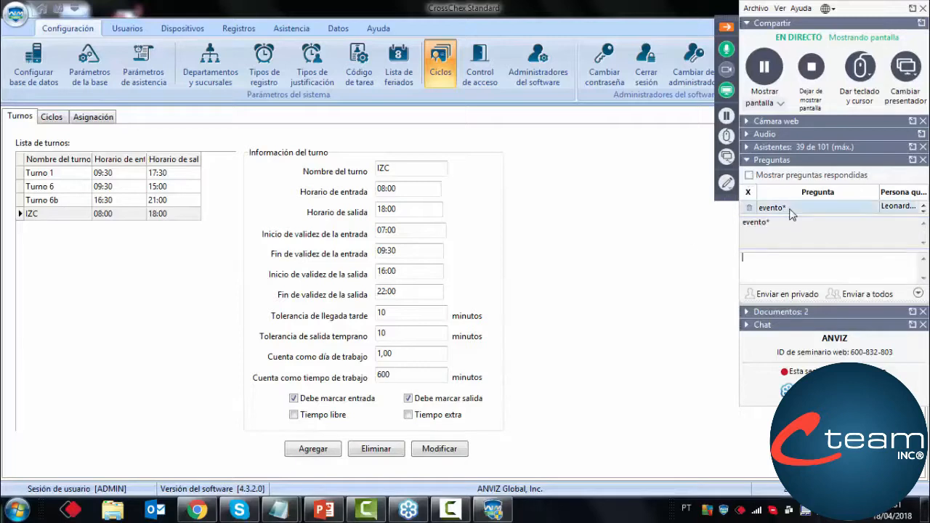
# Read the attendee's full question about an invalid record when an employee leaves at 3pm
pyautogui.click(923, 210)
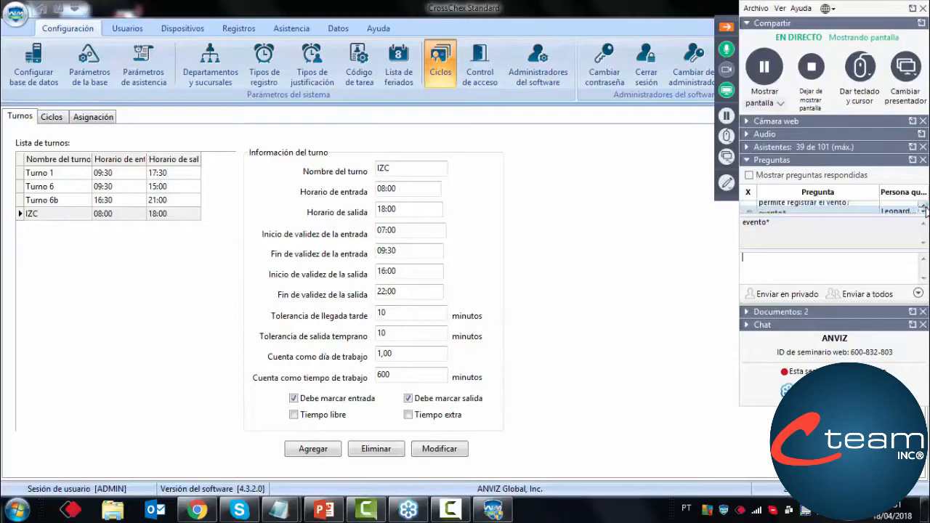
pyautogui.click(924, 205)
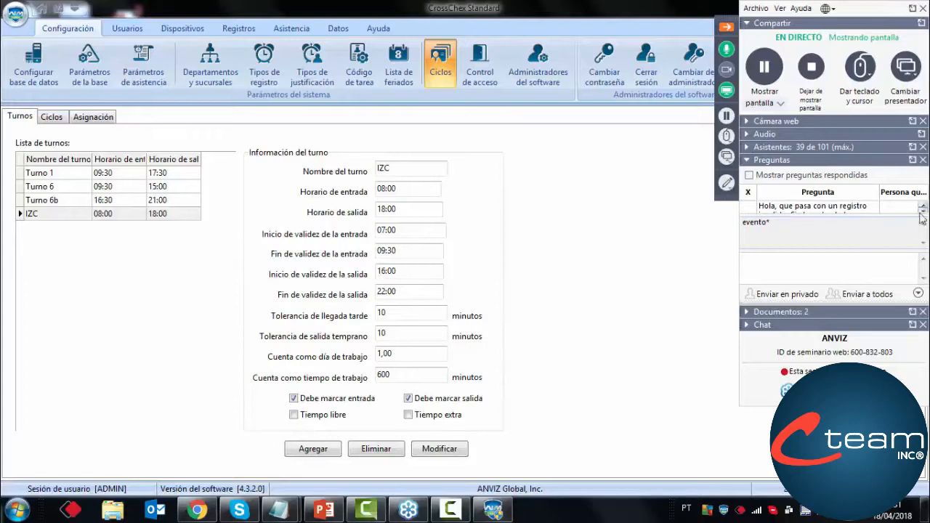
pyautogui.click(923, 211)
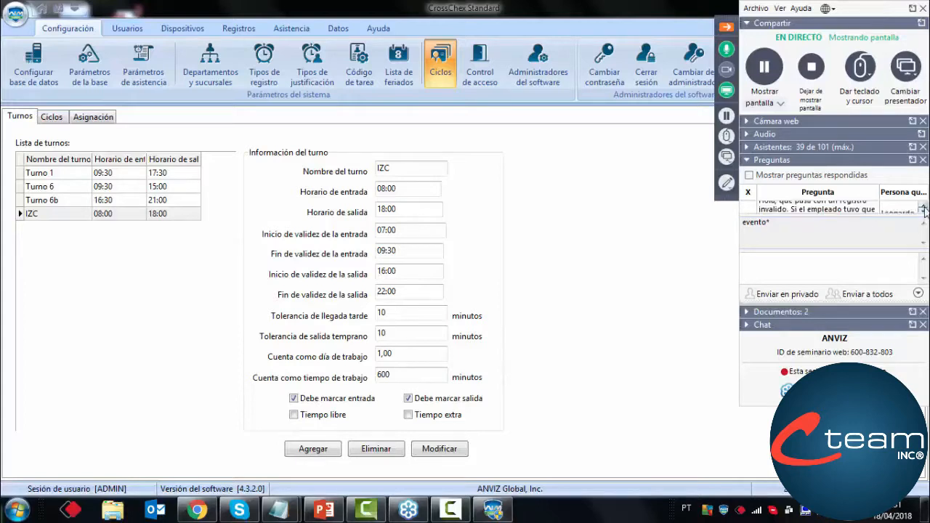
pyautogui.click(924, 206)
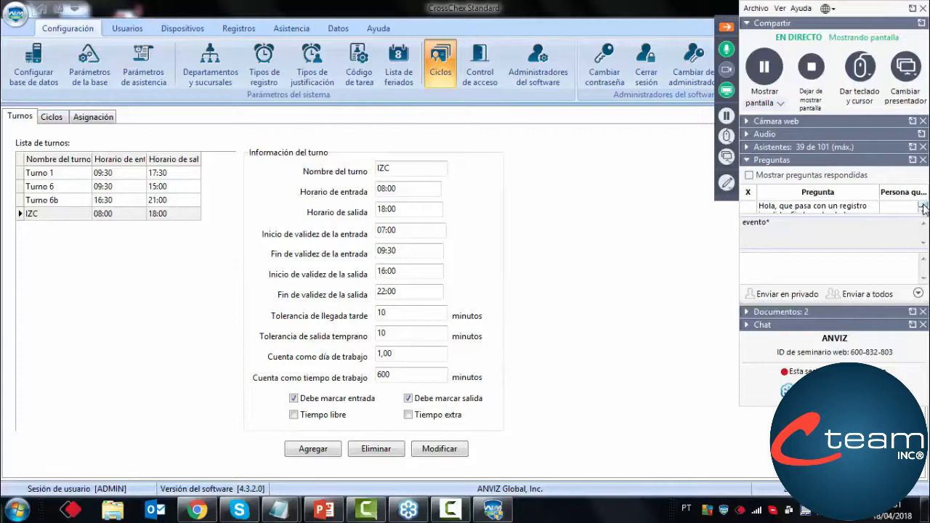
pyautogui.click(923, 211)
pyautogui.click(923, 212)
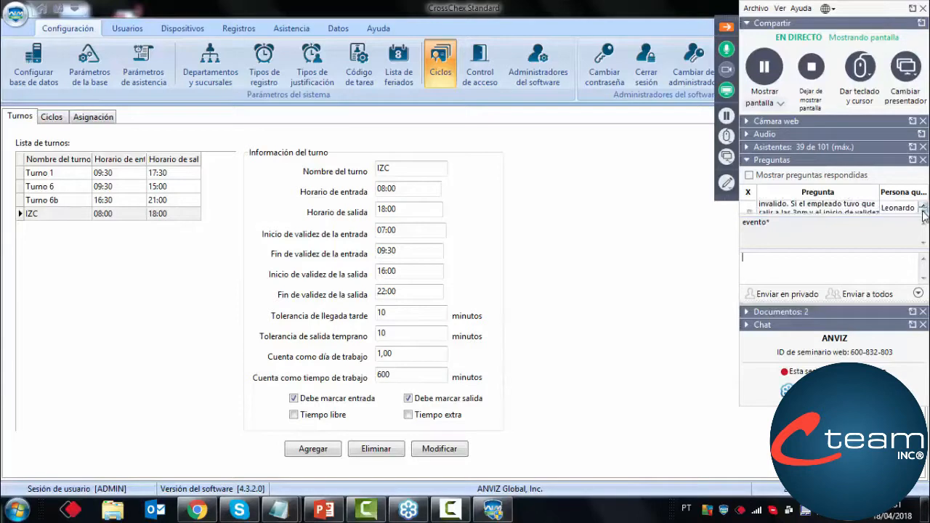
pyautogui.click(923, 206)
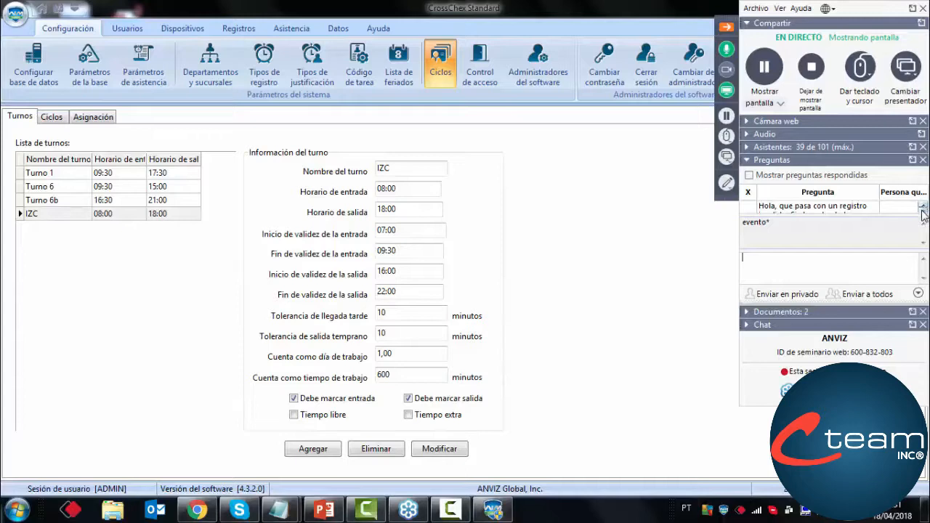
pyautogui.click(923, 213)
pyautogui.click(923, 211)
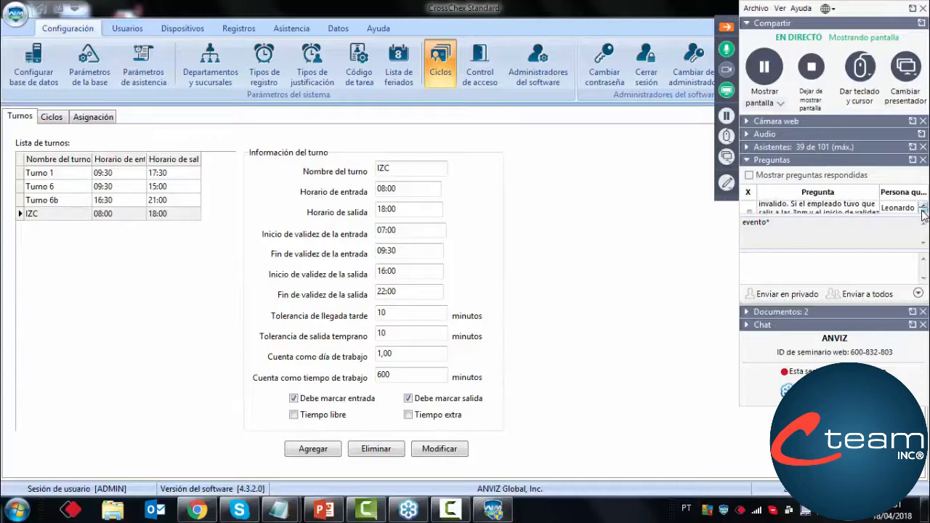
pyautogui.click(923, 212)
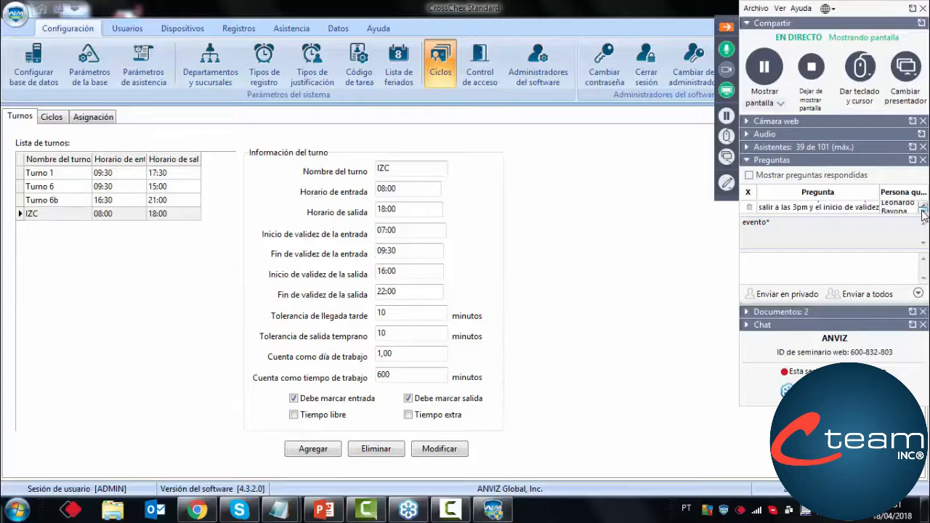
pyautogui.click(923, 211)
pyautogui.click(924, 211)
pyautogui.click(923, 211)
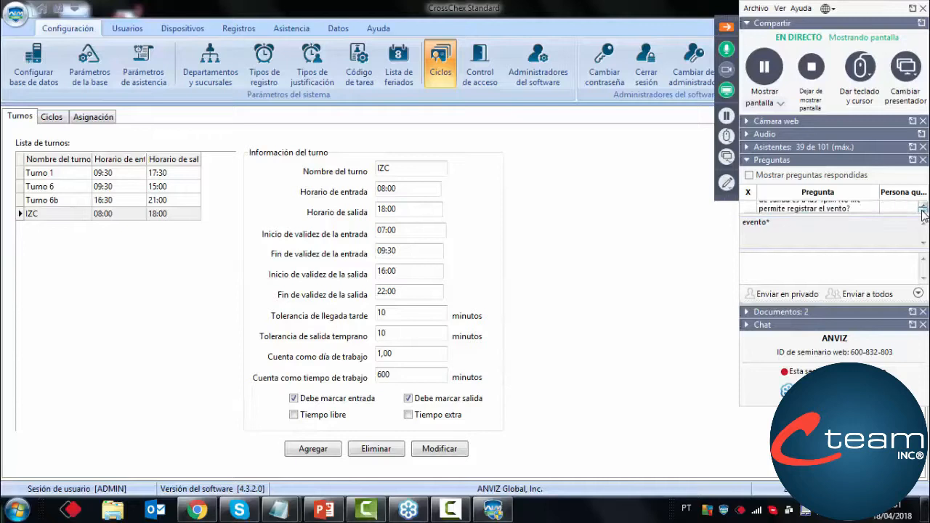
pyautogui.click(923, 212)
pyautogui.click(923, 211)
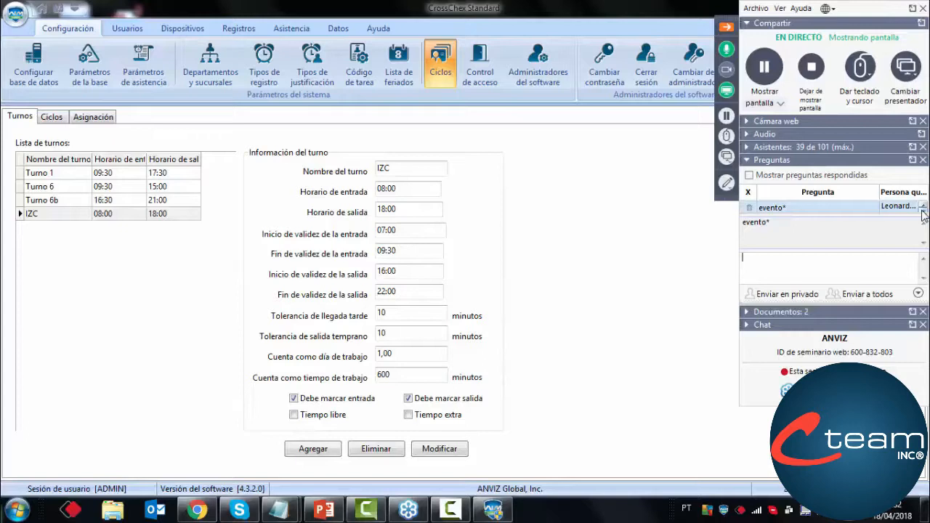
# Examine the IZC shift's Inicio de validez de la salida value
pyautogui.click(417, 271)
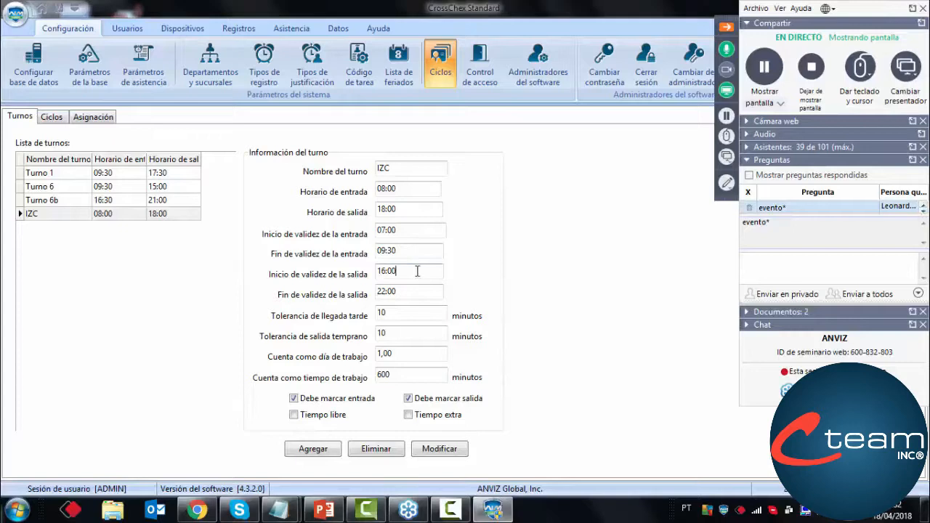
pyautogui.doubleClick(417, 271)
pyautogui.click(412, 274)
# Reread the attendee's question about invalid records and hide the webinar control panel
pyautogui.click(924, 206)
pyautogui.click(923, 206)
pyautogui.click(923, 206)
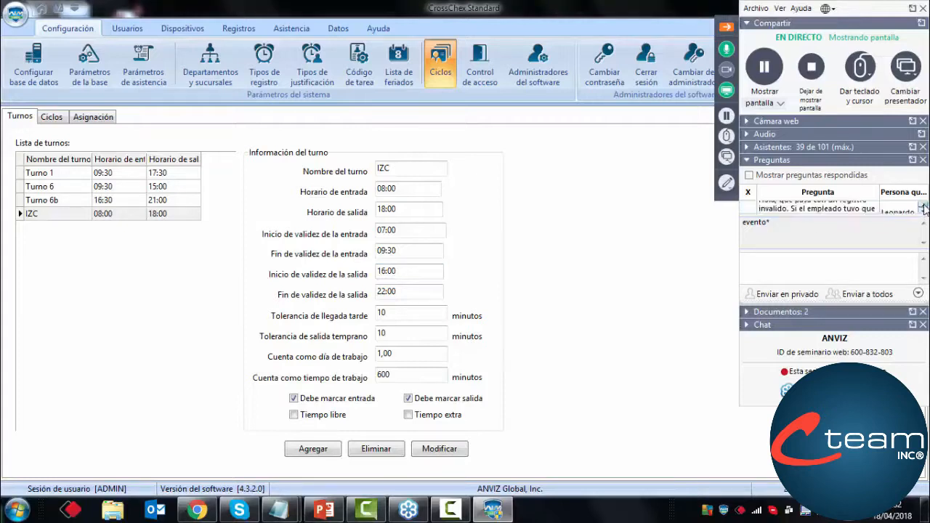
pyautogui.click(924, 206)
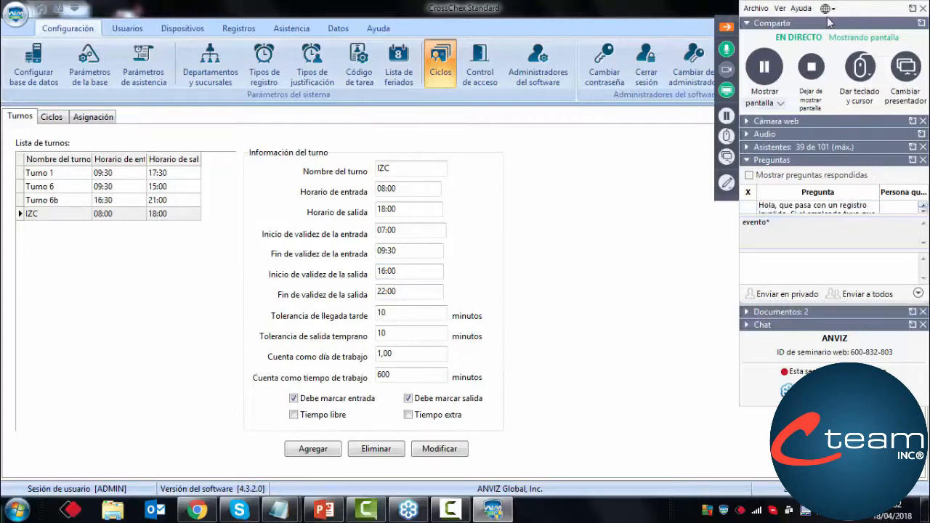
pyautogui.click(727, 28)
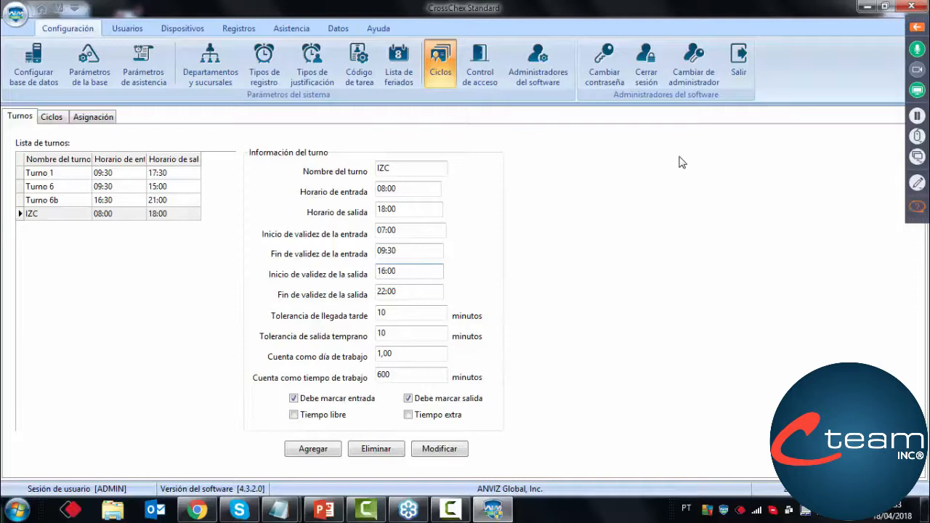
# Select the IZC shift, switch to the cycle settings and load the Semanal cycle's details
pyautogui.click(60, 218)
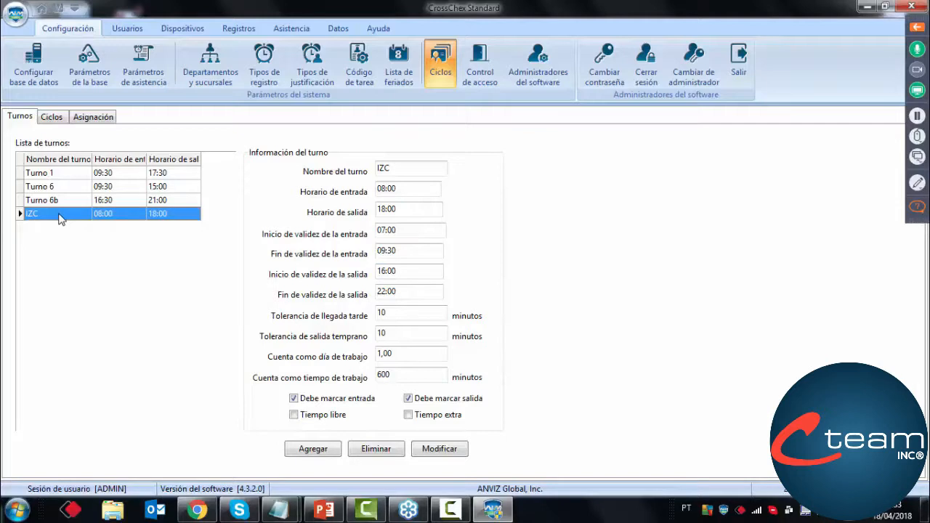
pyautogui.click(53, 118)
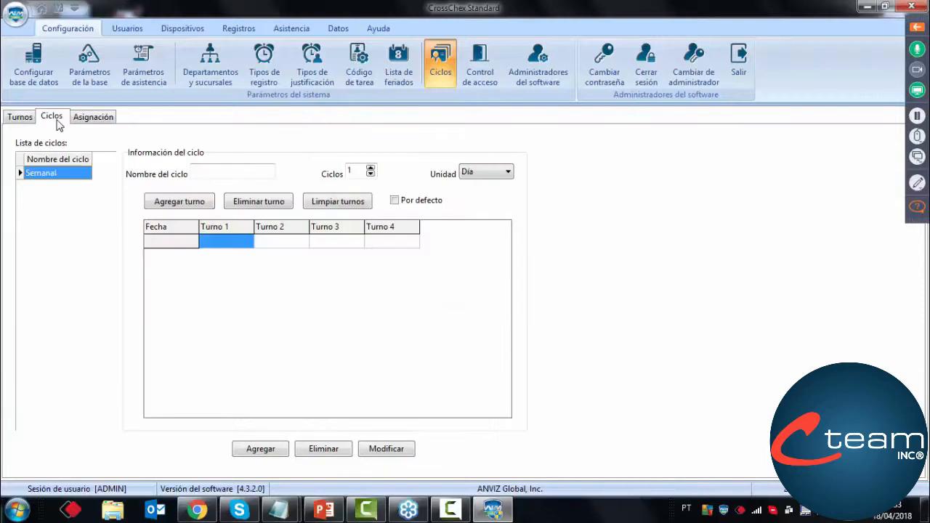
pyautogui.click(45, 175)
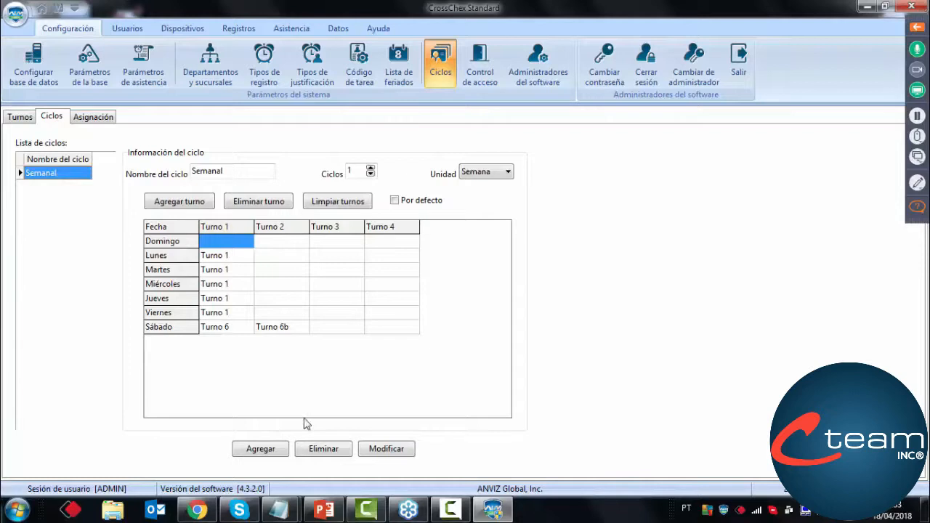
# Try to delete the Semanal cycle and select it again in the cycle list
pyautogui.click(313, 452)
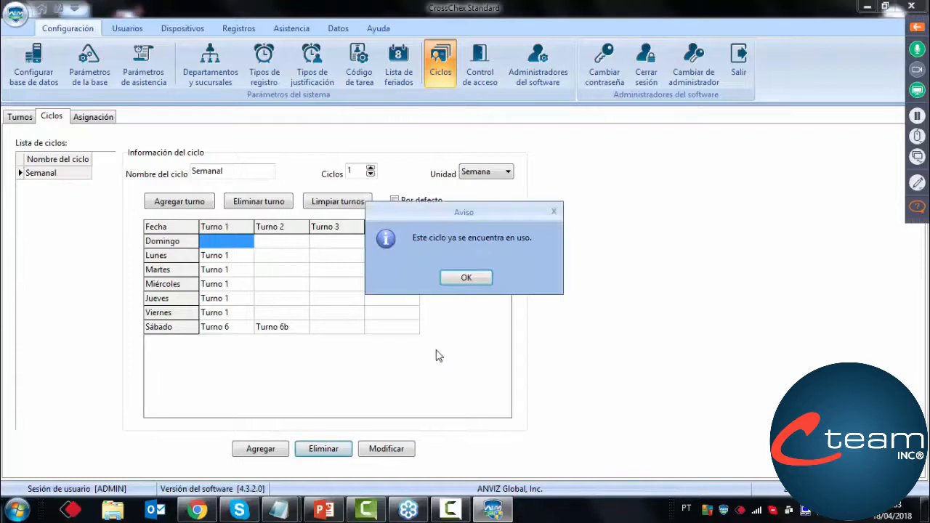
pyautogui.click(466, 278)
pyautogui.click(65, 174)
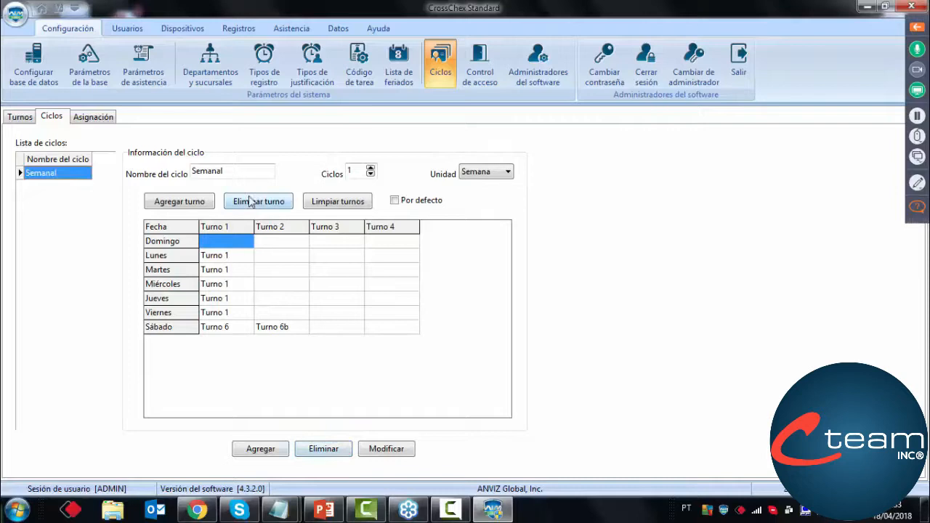
# Add a new cycle named Semana2 with the Semana unit and select it in the cycle list
pyautogui.moveTo(241, 171); pyautogui.dragTo(134, 175)
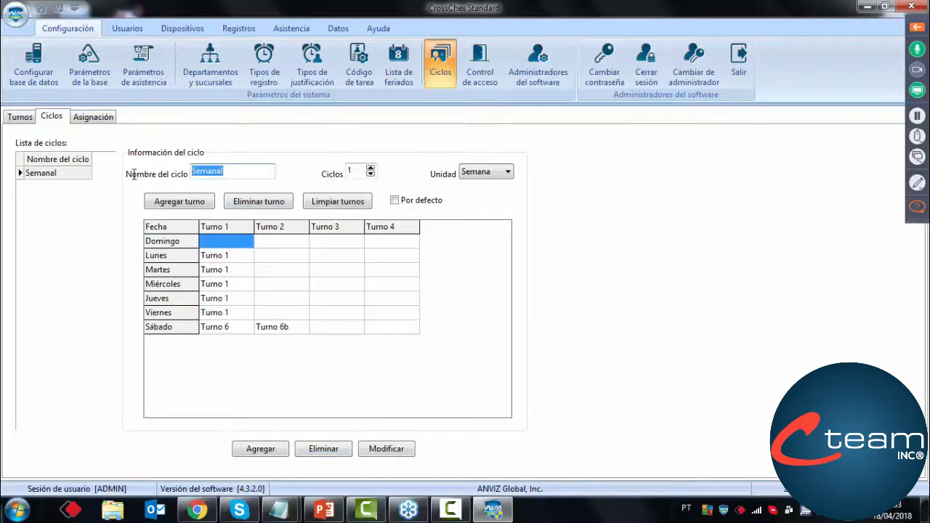
pyautogui.press('BackSpace')
pyautogui.write('Semana')
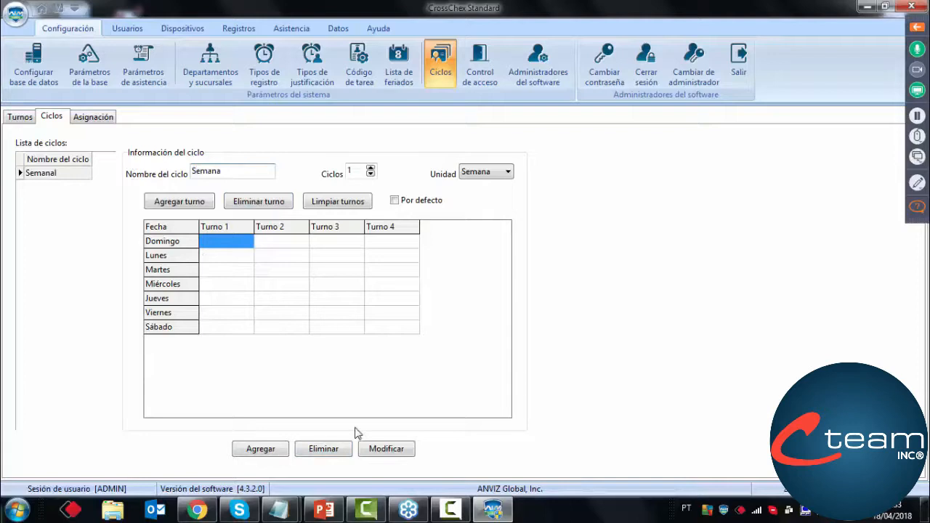
pyautogui.write('2')
pyautogui.click(280, 450)
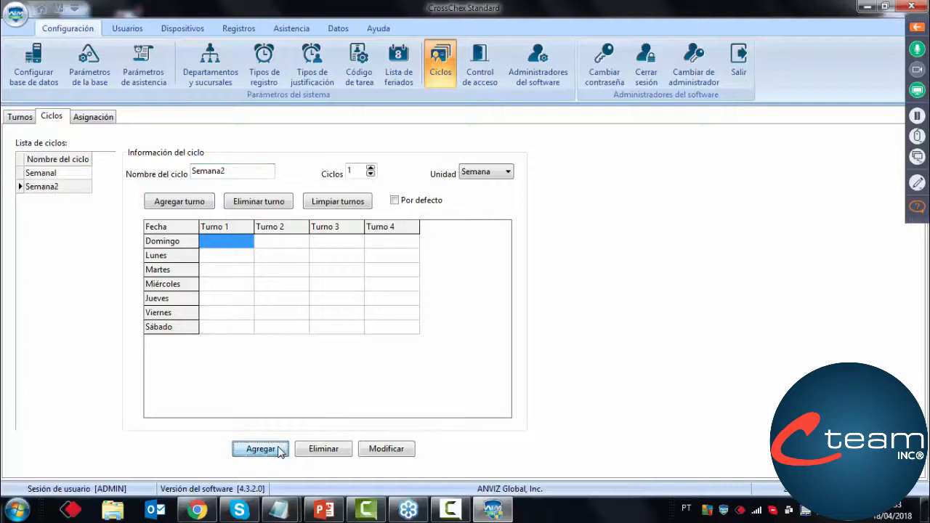
pyautogui.click(61, 191)
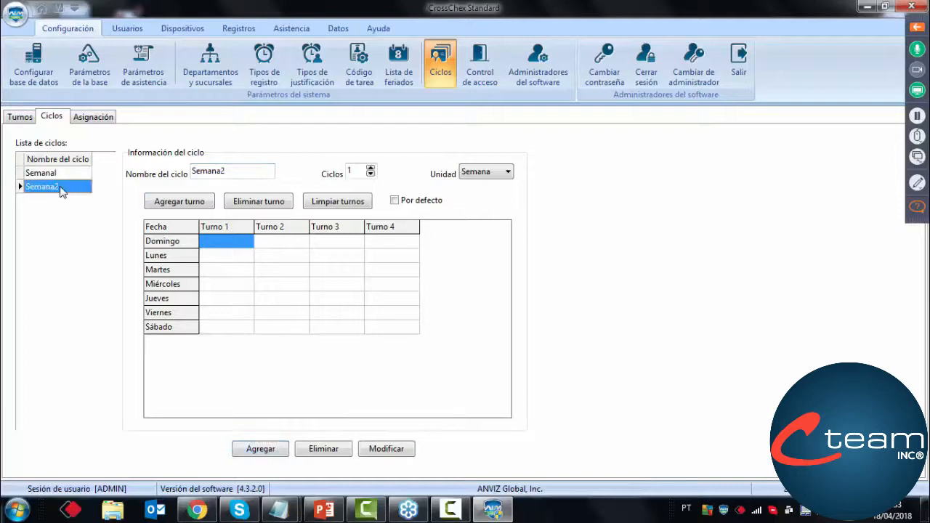
# Try Día and Mes as the unit of the Semana2 cycle
pyautogui.click(368, 174)
pyautogui.click(356, 174)
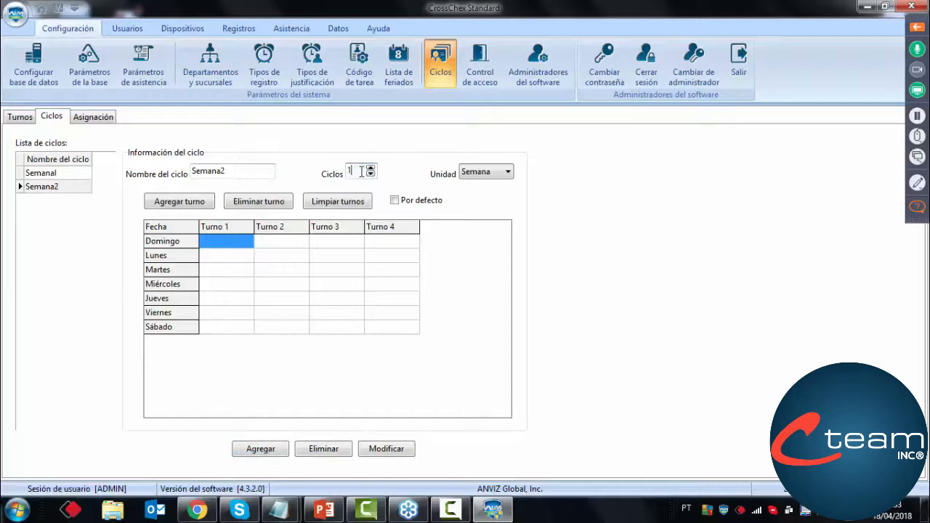
pyautogui.click(481, 176)
pyautogui.click(480, 187)
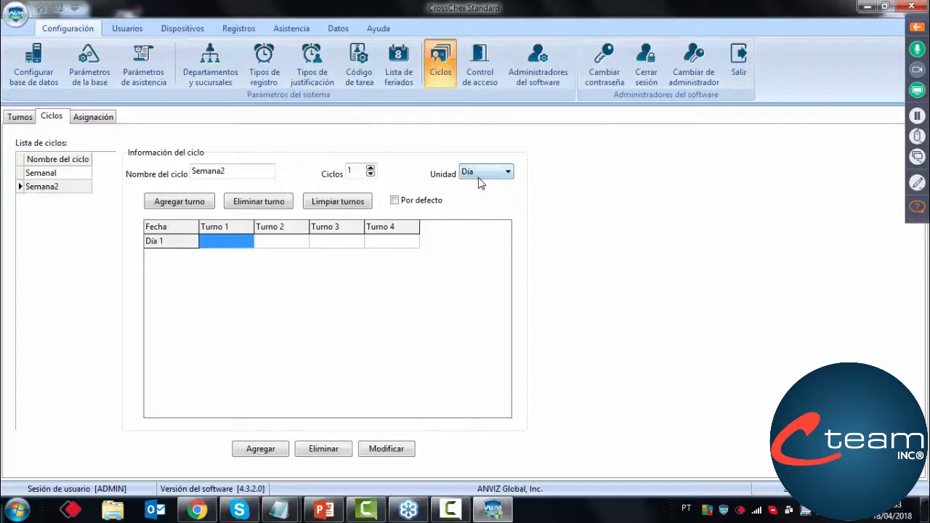
pyautogui.click(479, 176)
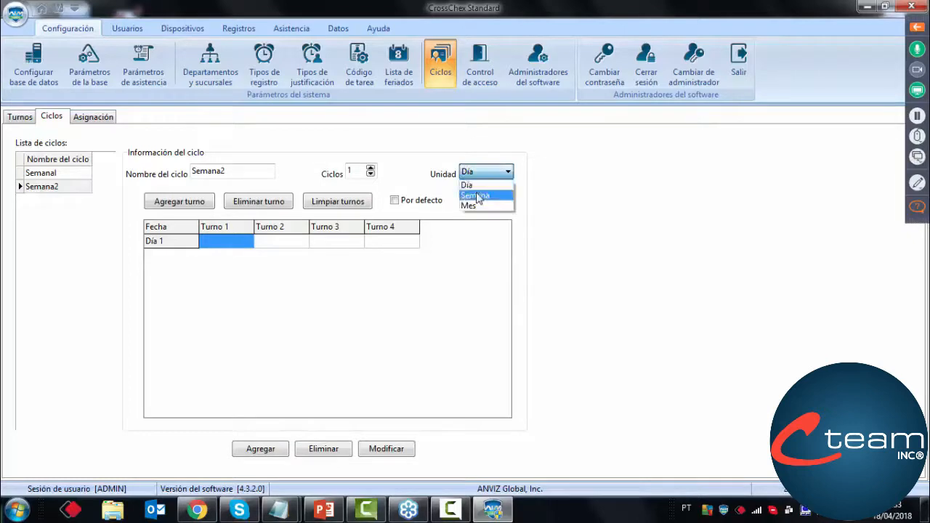
pyautogui.click(473, 207)
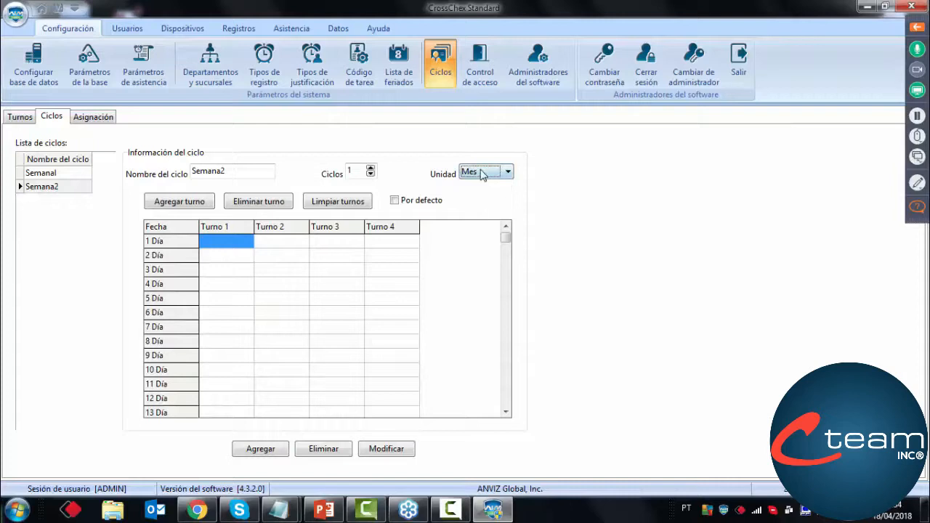
# Set the Semana2 cycle to 3 cycles with the Día unit and go through the Turno 1 cells of its days
pyautogui.click(484, 172)
pyautogui.click(476, 186)
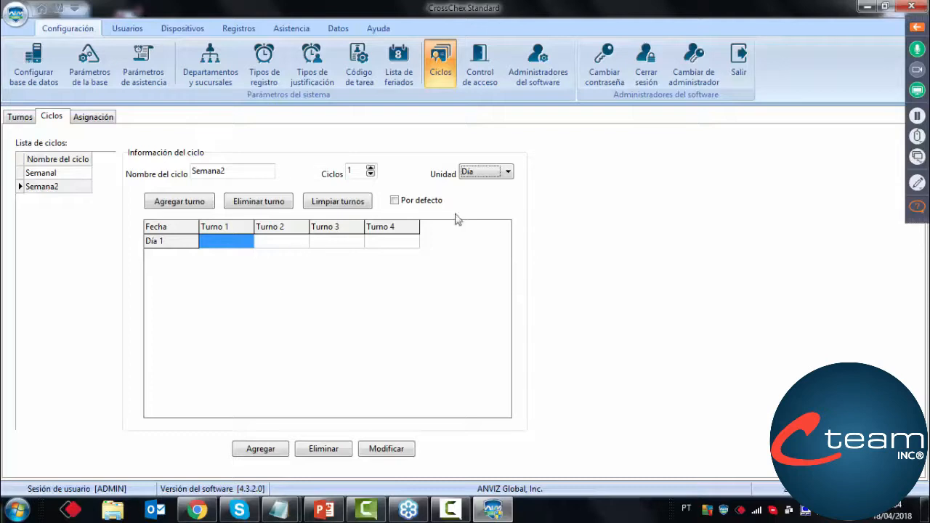
pyautogui.click(370, 168)
pyautogui.click(370, 168)
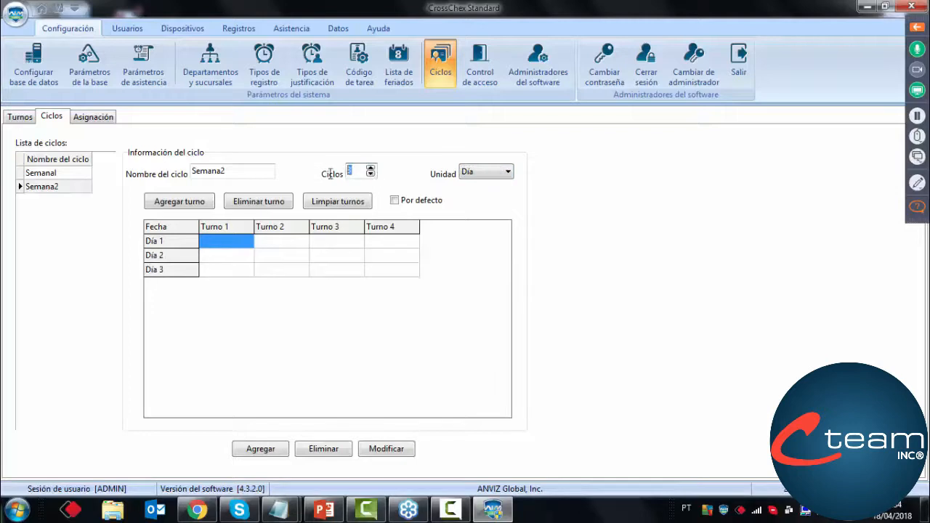
pyautogui.click(221, 245)
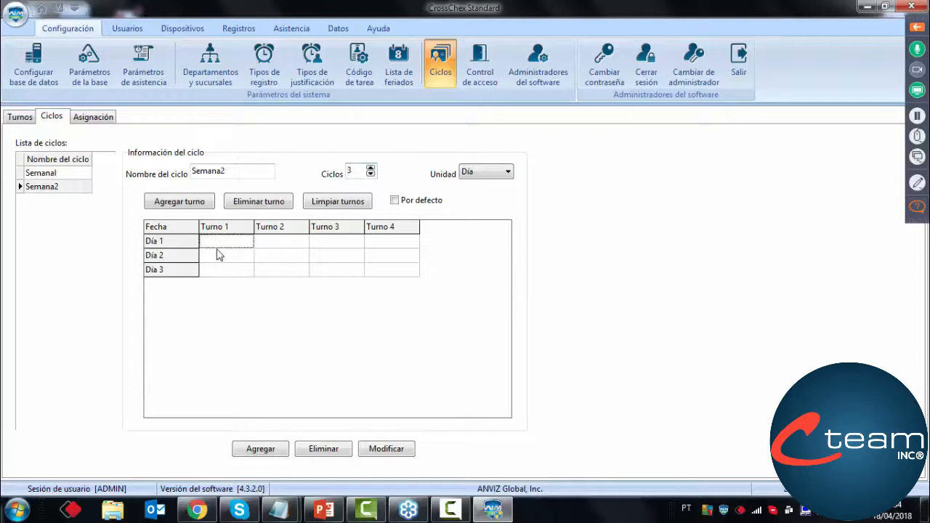
pyautogui.click(214, 257)
pyautogui.click(207, 269)
# Set the Semana2 cycle to 1 cycle with the Semana unit and try to add it from the Lunes cell
pyautogui.click(485, 174)
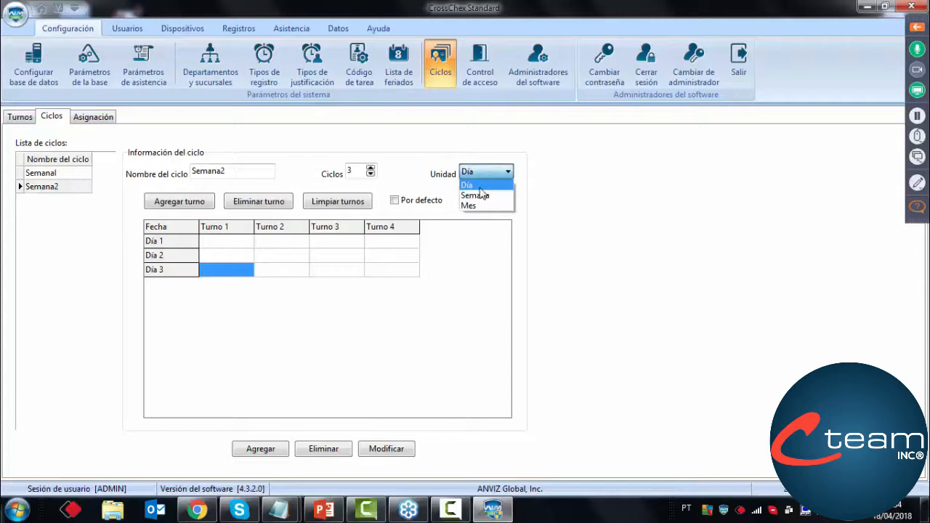
pyautogui.click(477, 196)
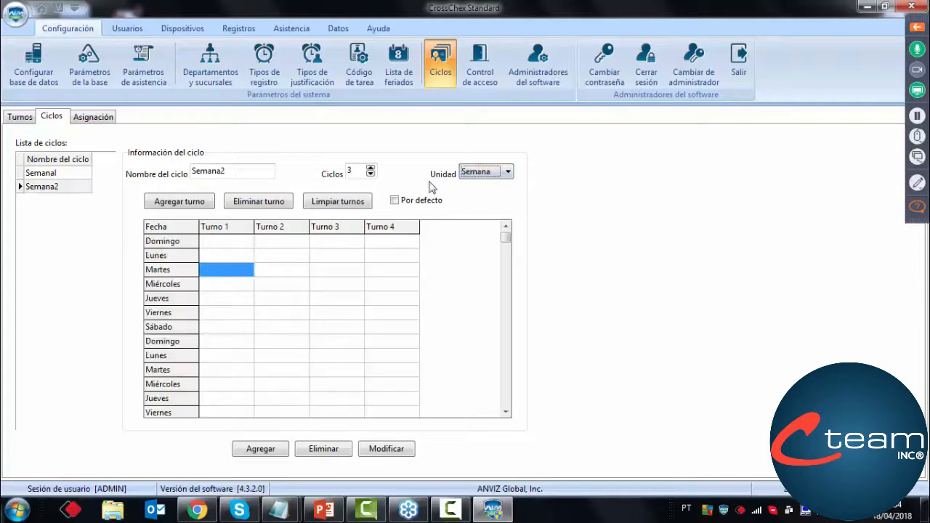
pyautogui.click(370, 175)
pyautogui.click(370, 175)
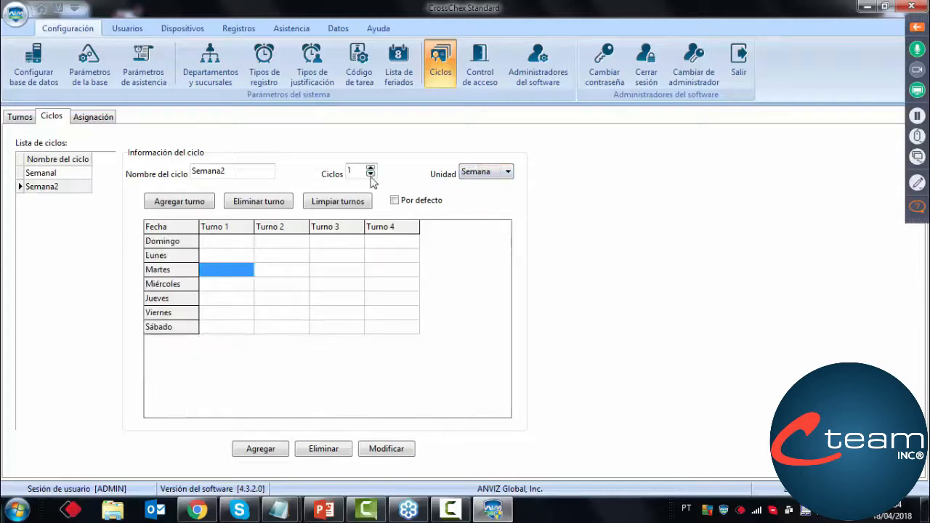
pyautogui.click(300, 273)
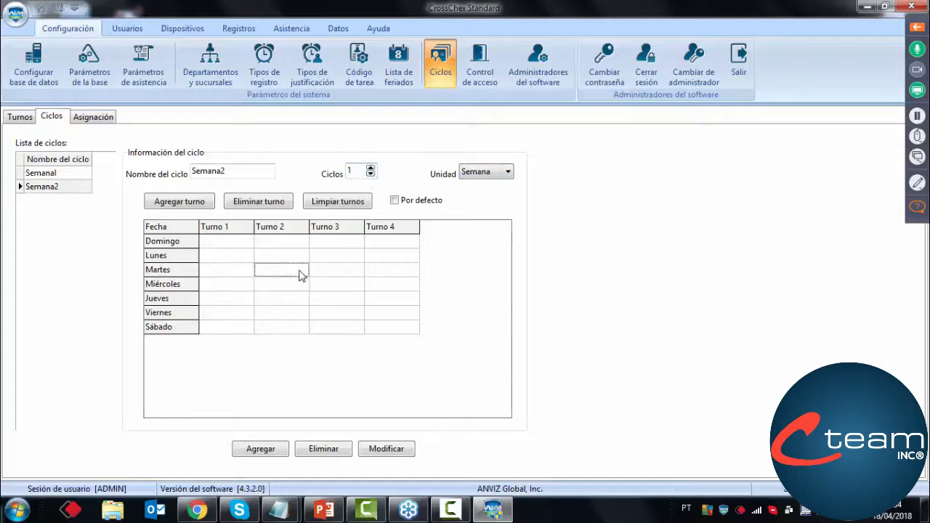
pyautogui.click(230, 260)
pyautogui.click(247, 449)
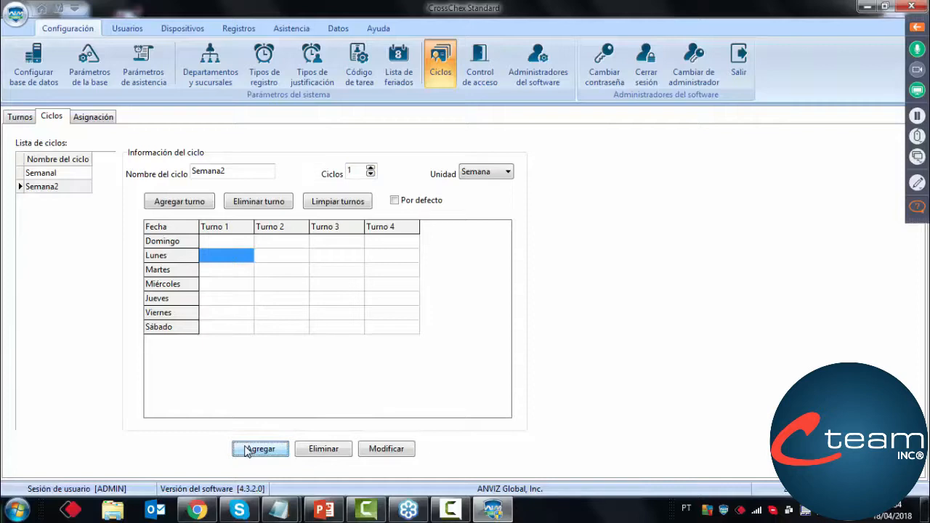
# Assign the IZC shift to Lunes through Viernes in the one-week Semana2 schedule
pyautogui.click(223, 257)
pyautogui.click(182, 201)
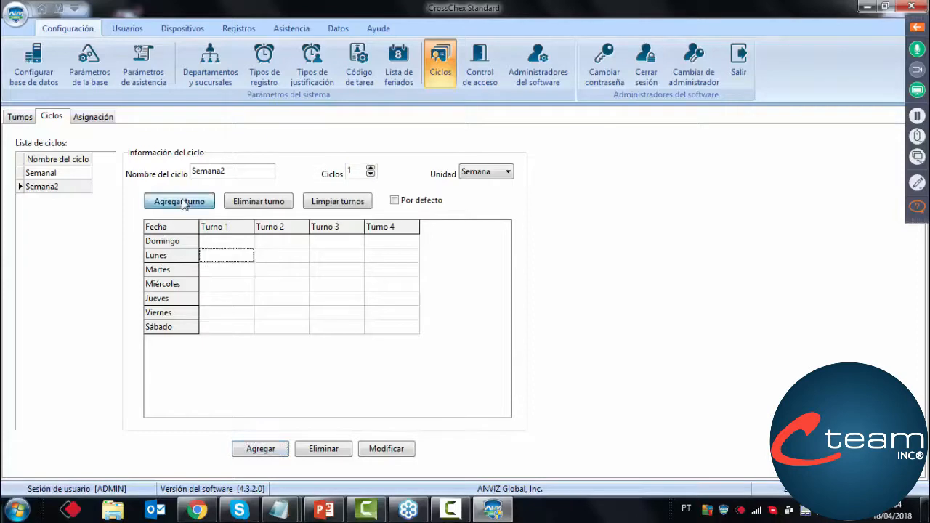
pyautogui.click(308, 242)
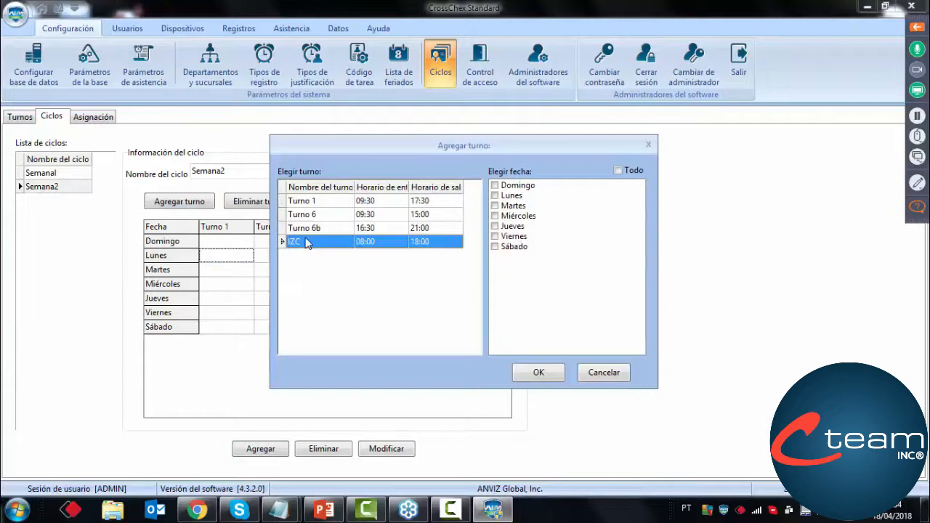
pyautogui.click(495, 196)
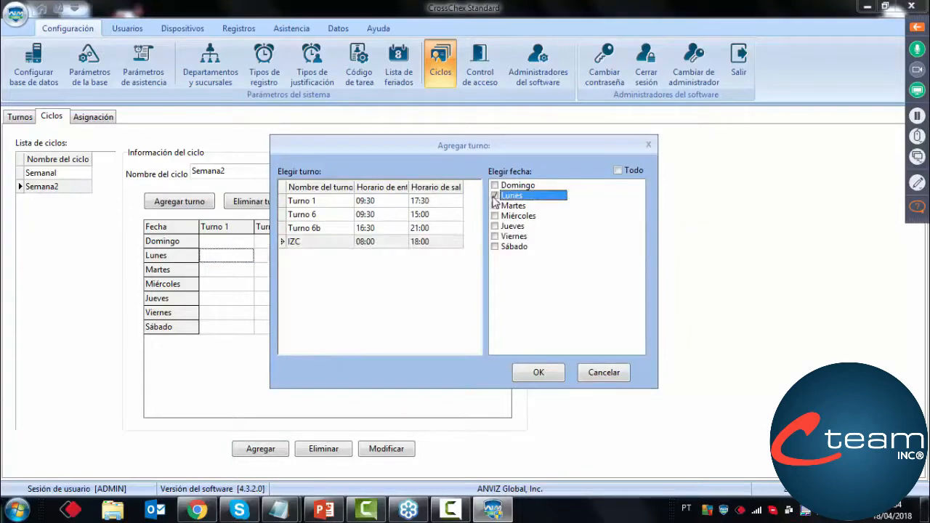
pyautogui.click(495, 206)
pyautogui.click(494, 215)
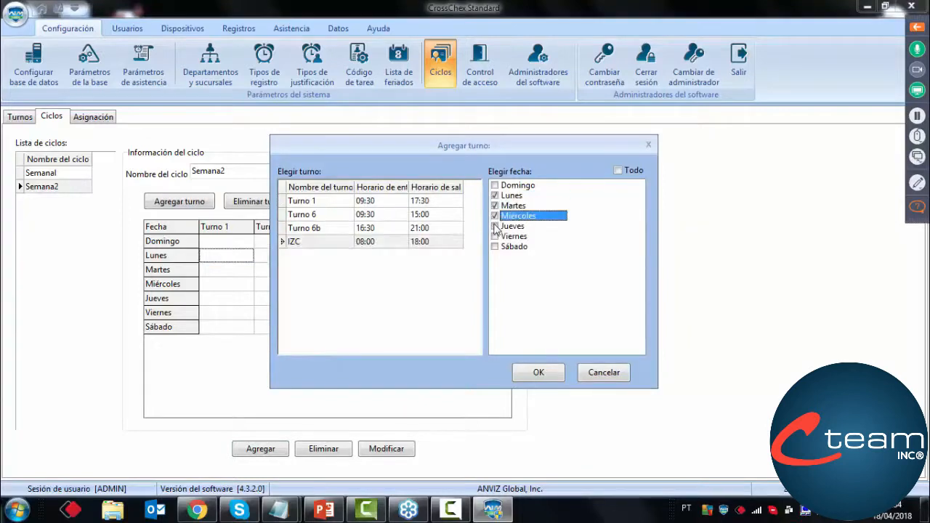
pyautogui.click(495, 226)
pyautogui.click(495, 236)
pyautogui.click(534, 371)
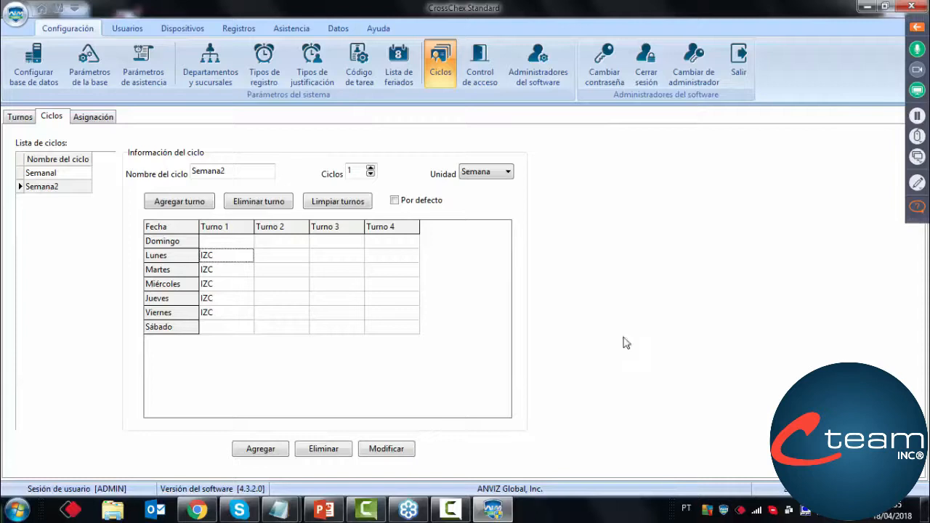
# Extend the Semana2 schedule to 2 weekly cycles and review the added days
pyautogui.click(370, 168)
pyautogui.moveTo(361, 169); pyautogui.dragTo(345, 170)
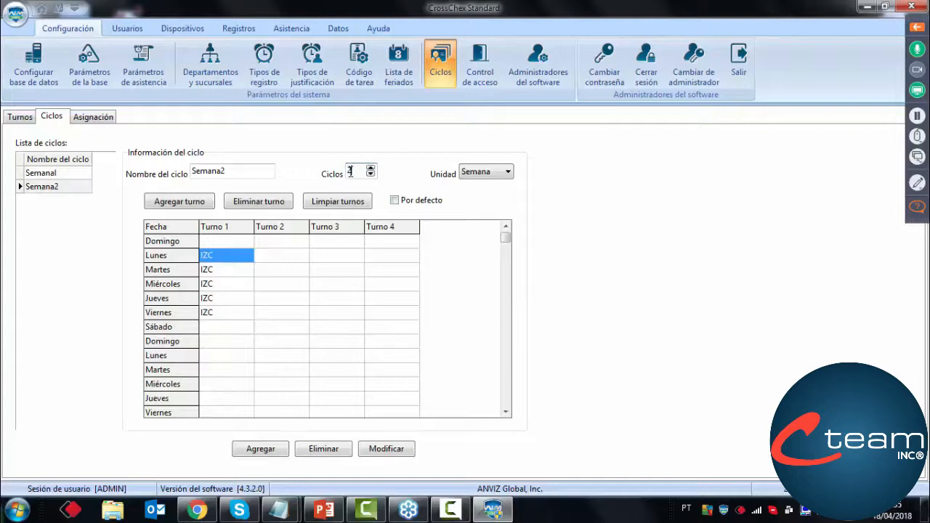
pyautogui.click(505, 412)
pyautogui.click(505, 412)
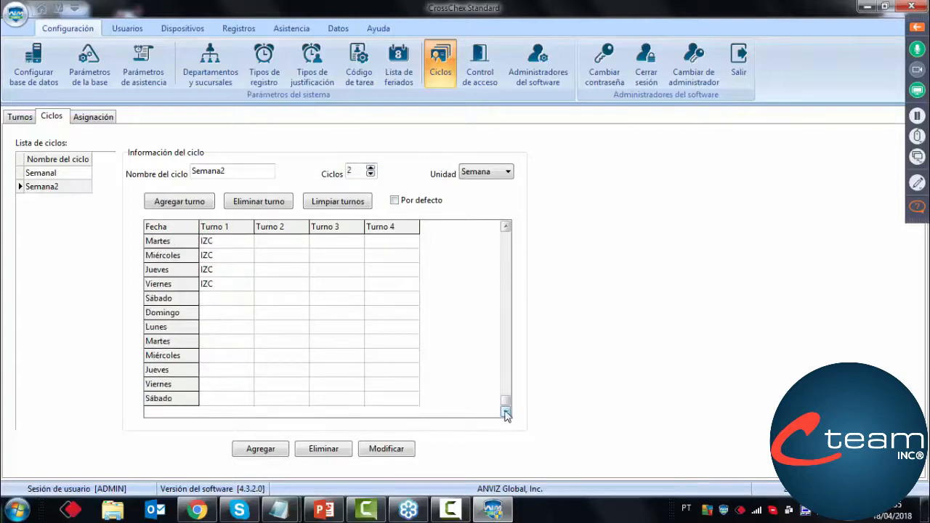
# Assign the IZC shift to Lunes through Sábado of the first week and Lunes through Viernes of the second, and review both weeks
pyautogui.click(218, 303)
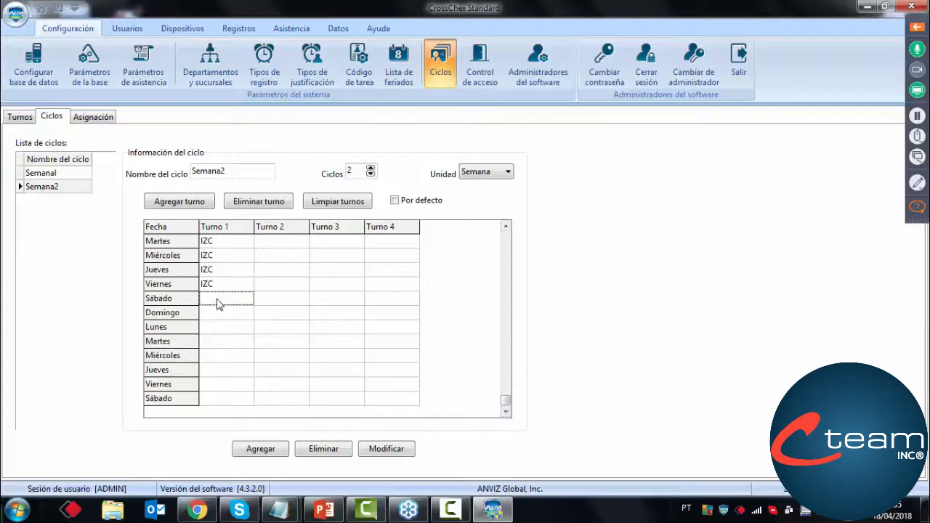
pyautogui.click(187, 201)
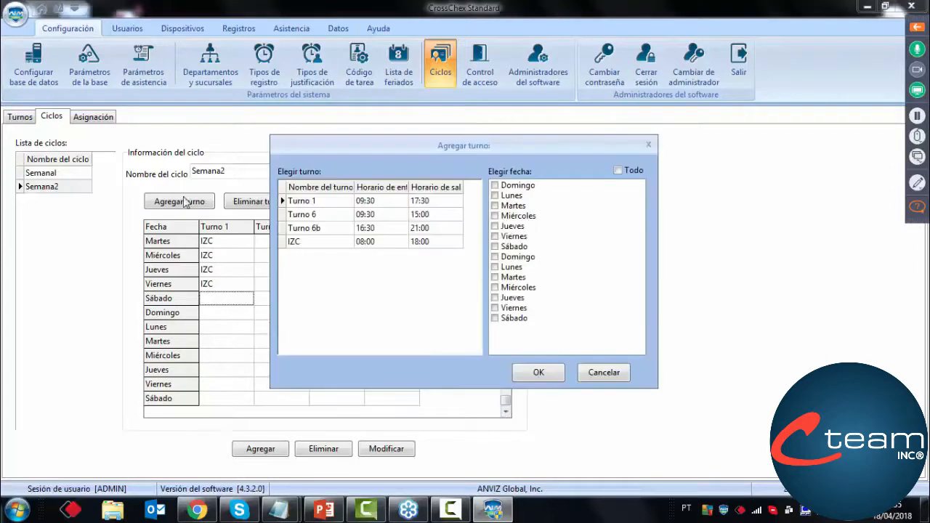
pyautogui.click(314, 245)
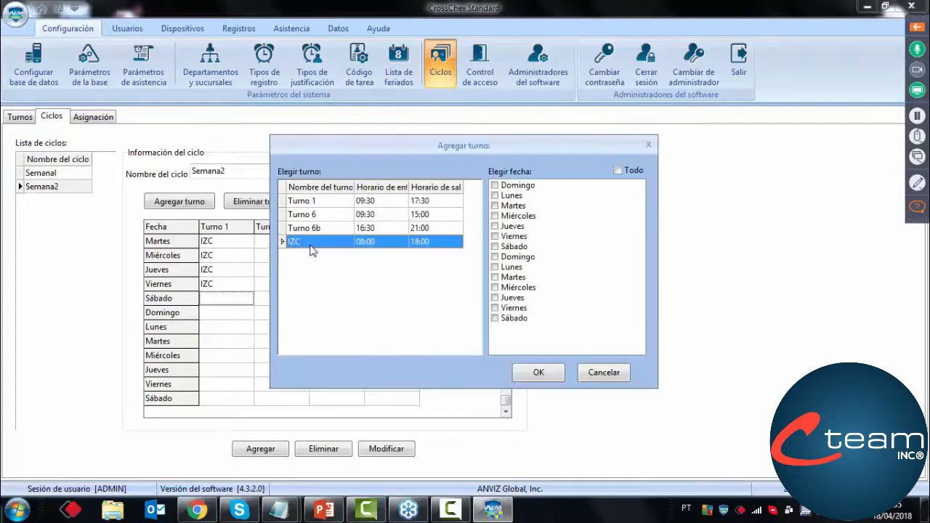
pyautogui.click(496, 195)
pyautogui.click(495, 206)
pyautogui.click(496, 215)
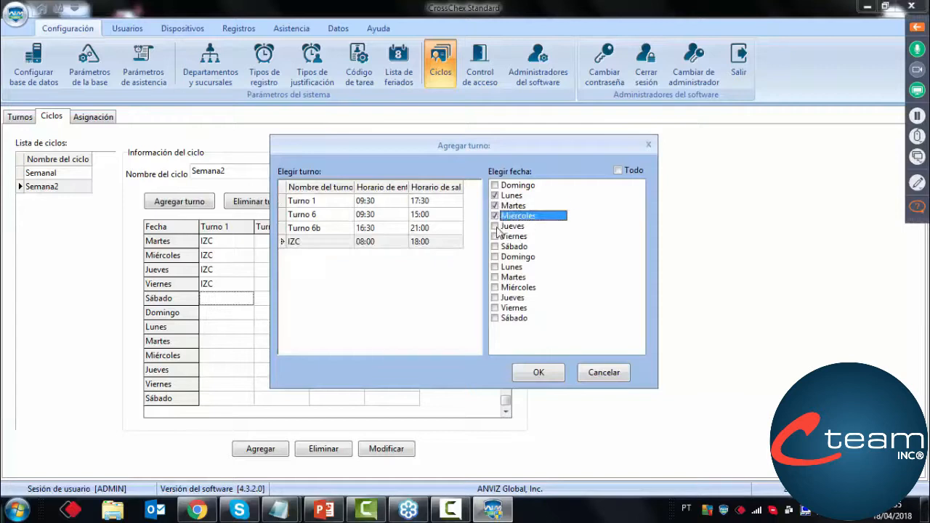
pyautogui.click(496, 226)
pyautogui.click(495, 237)
pyautogui.click(495, 246)
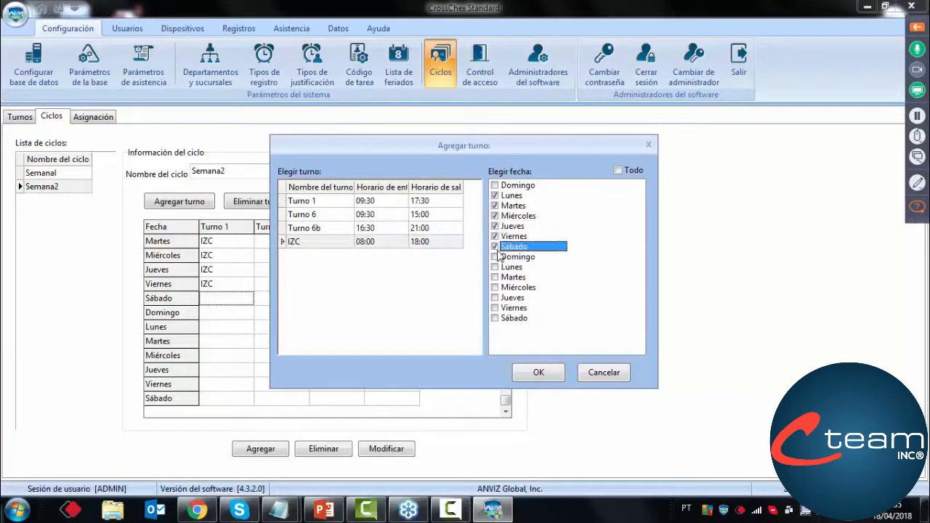
pyautogui.click(495, 266)
pyautogui.click(495, 276)
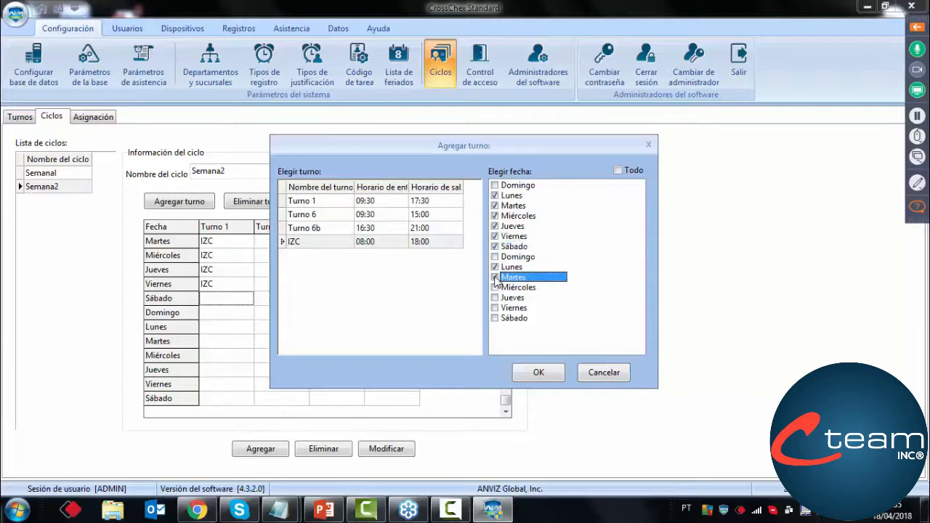
pyautogui.click(495, 287)
pyautogui.click(495, 297)
pyautogui.click(495, 307)
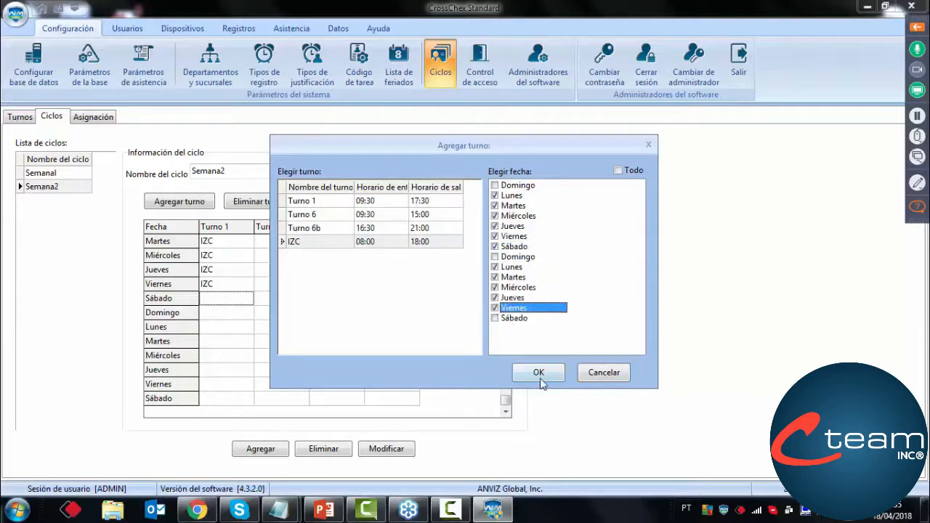
pyautogui.click(539, 372)
pyautogui.click(478, 335)
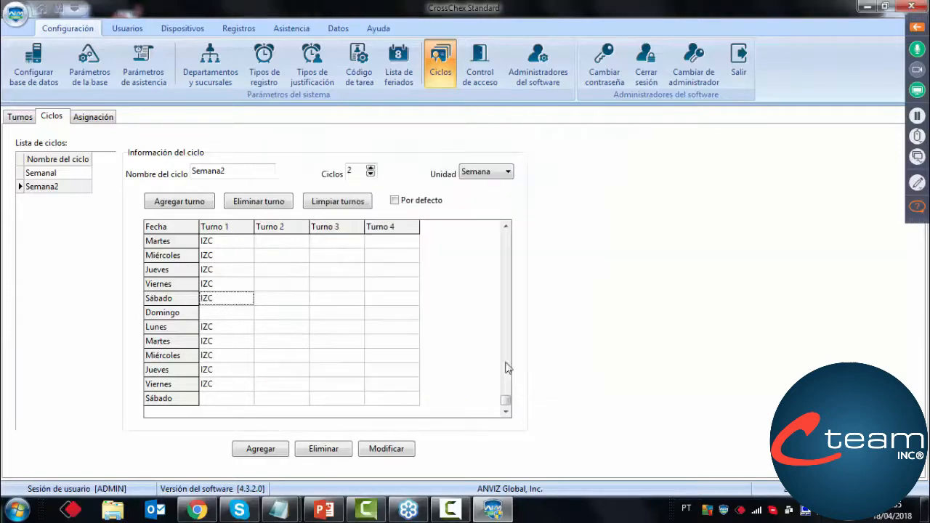
pyautogui.click(506, 227)
pyautogui.click(506, 227)
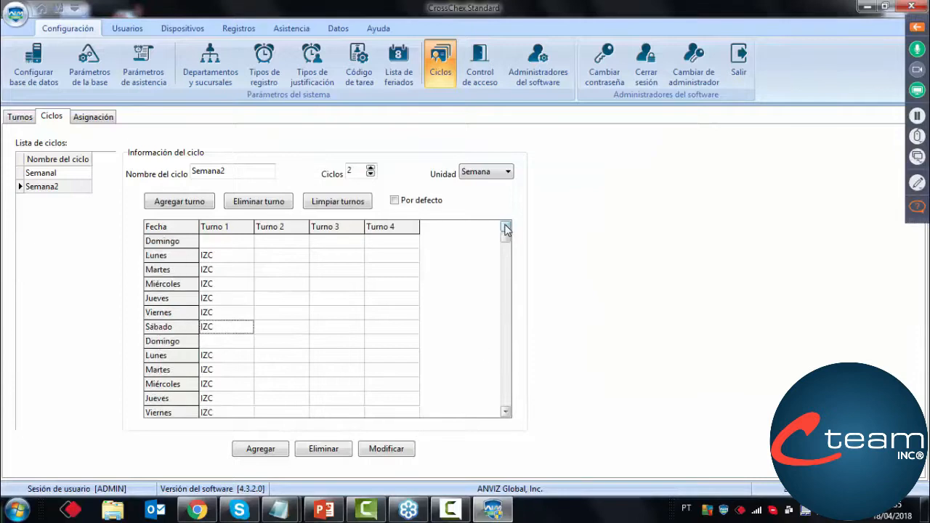
pyautogui.click(505, 412)
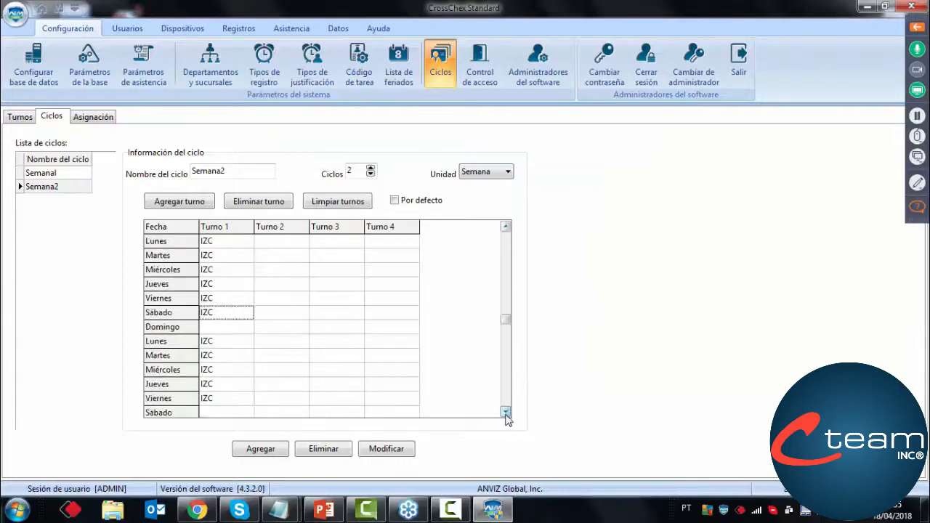
pyautogui.click(506, 412)
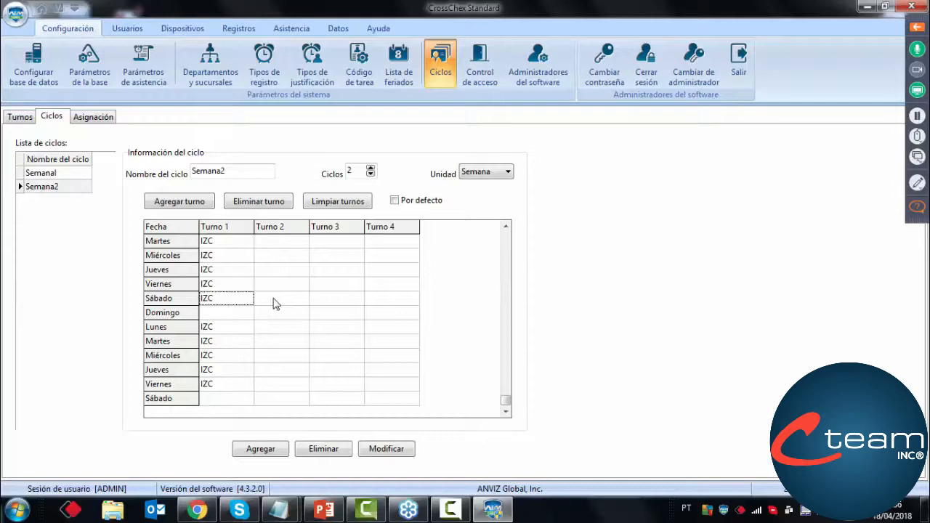
# Delete the Semana2 cycle from the cycle list and clear all shifts from its schedule grid
pyautogui.click(218, 389)
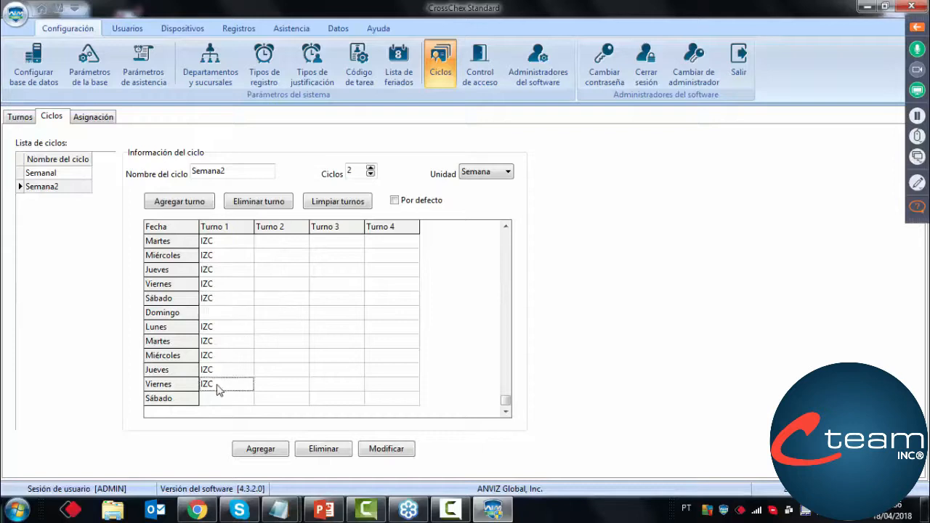
pyautogui.click(314, 449)
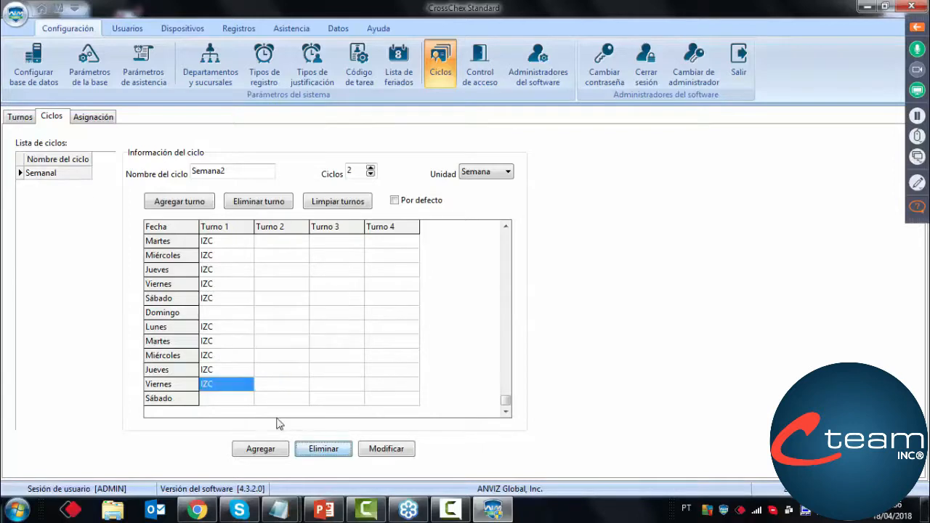
pyautogui.click(231, 371)
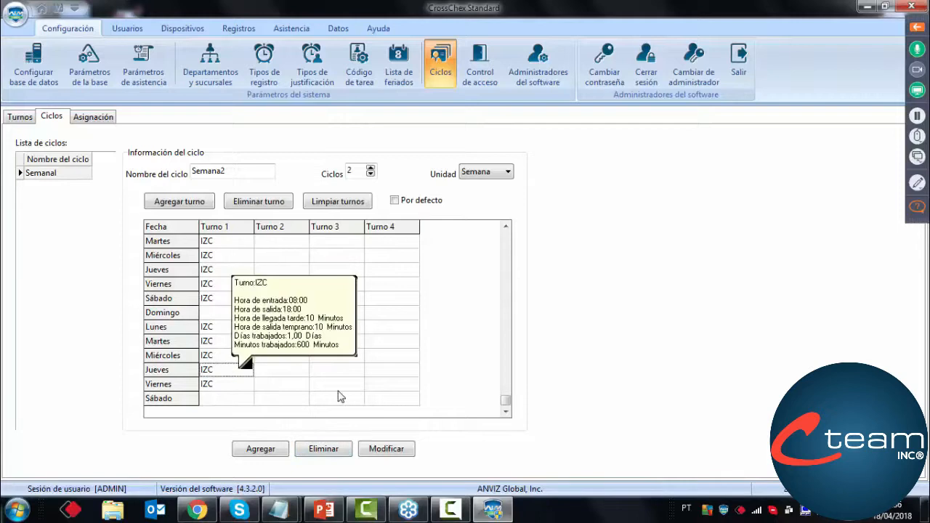
pyautogui.click(220, 390)
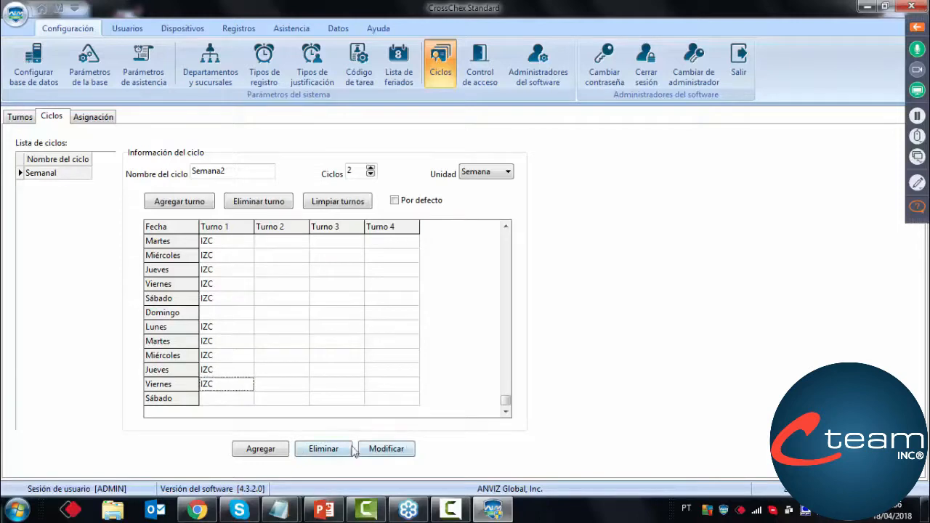
pyautogui.click(317, 205)
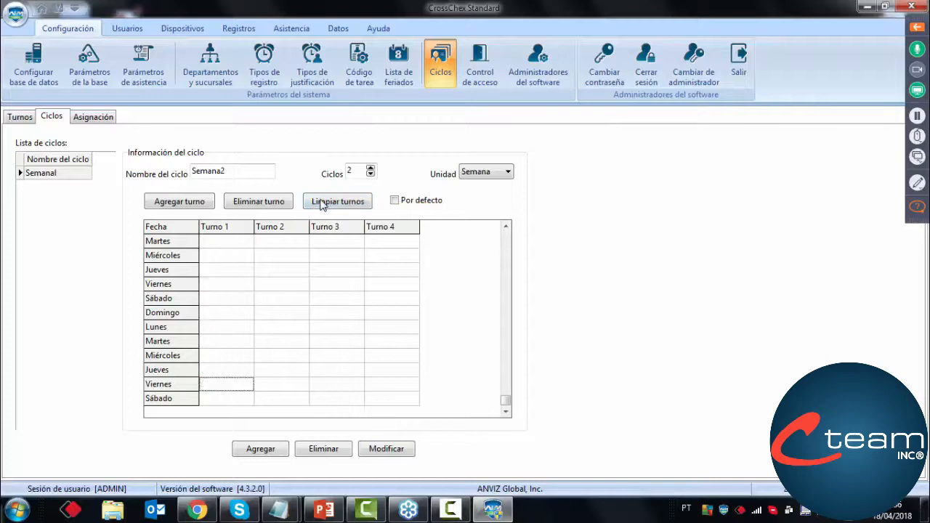
# Add Semana2 as a cycle of 1 week with the IZC shift on Lunes through Viernes, and select it in the cycle list
pyautogui.click(371, 173)
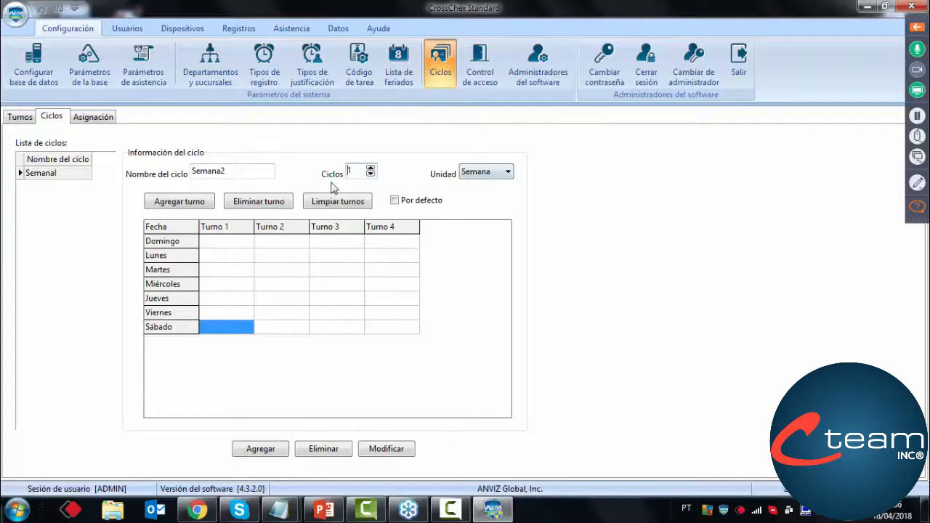
pyautogui.click(226, 261)
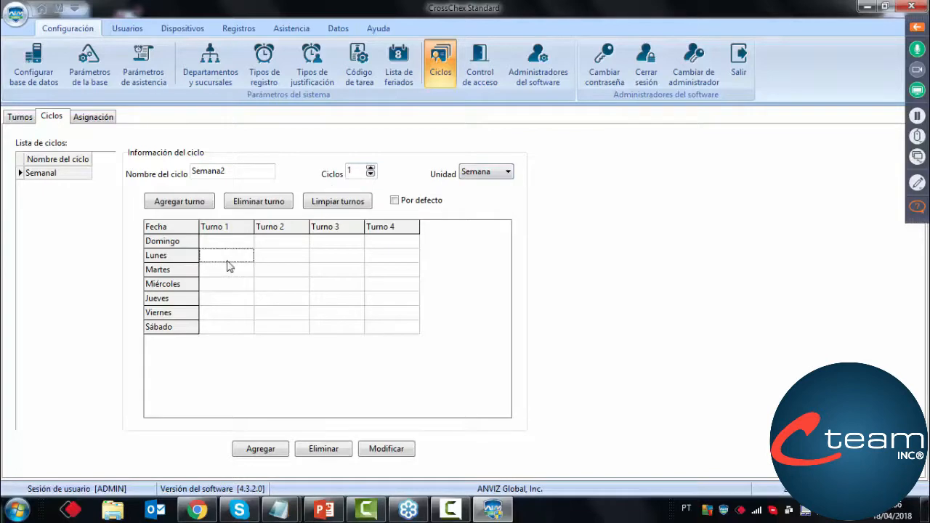
pyautogui.click(182, 202)
pyautogui.click(363, 246)
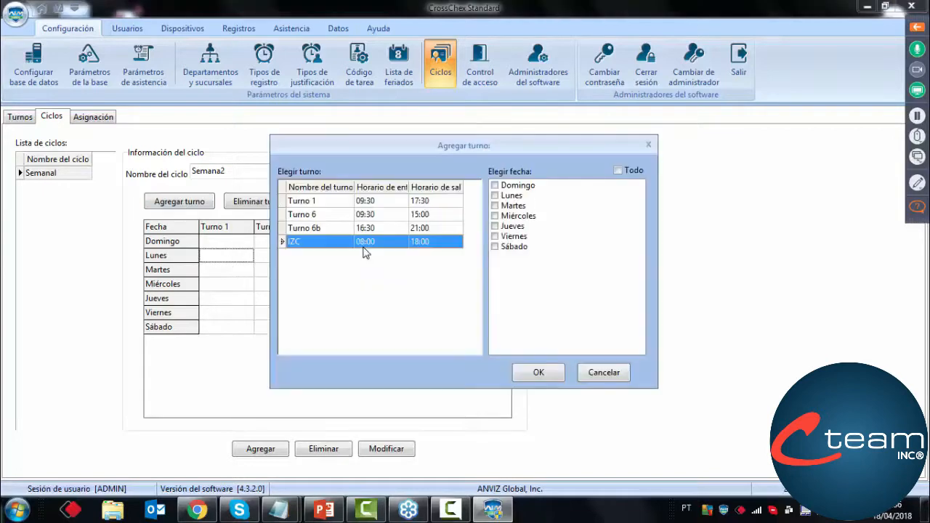
pyautogui.click(495, 195)
pyautogui.click(495, 206)
pyautogui.click(494, 215)
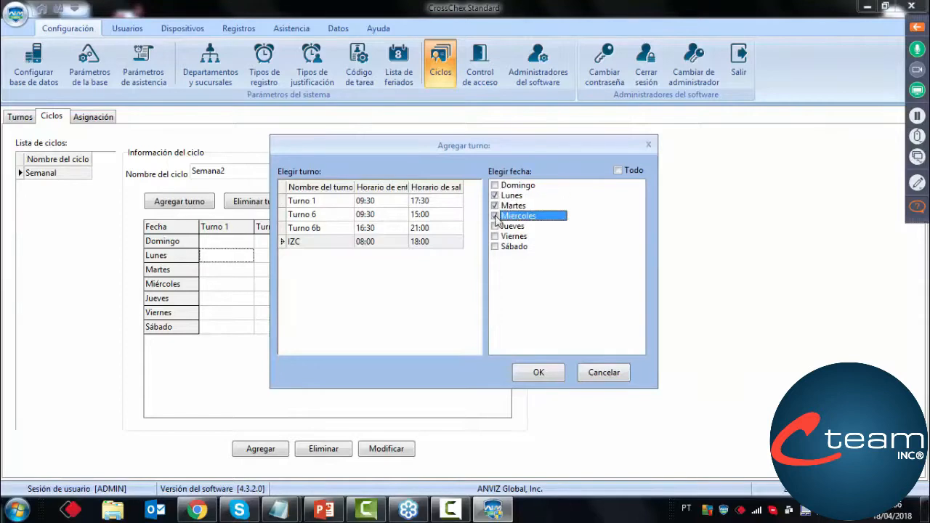
pyautogui.click(495, 226)
pyautogui.click(495, 236)
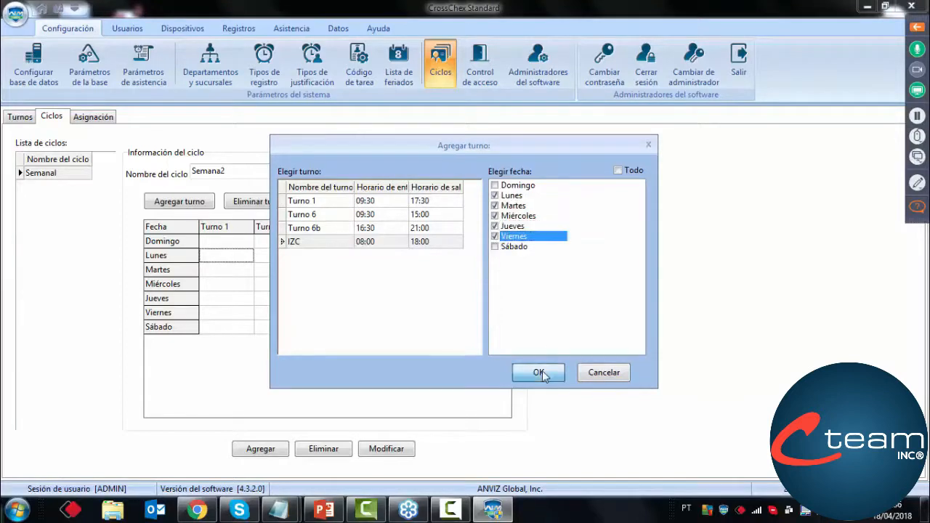
pyautogui.click(542, 371)
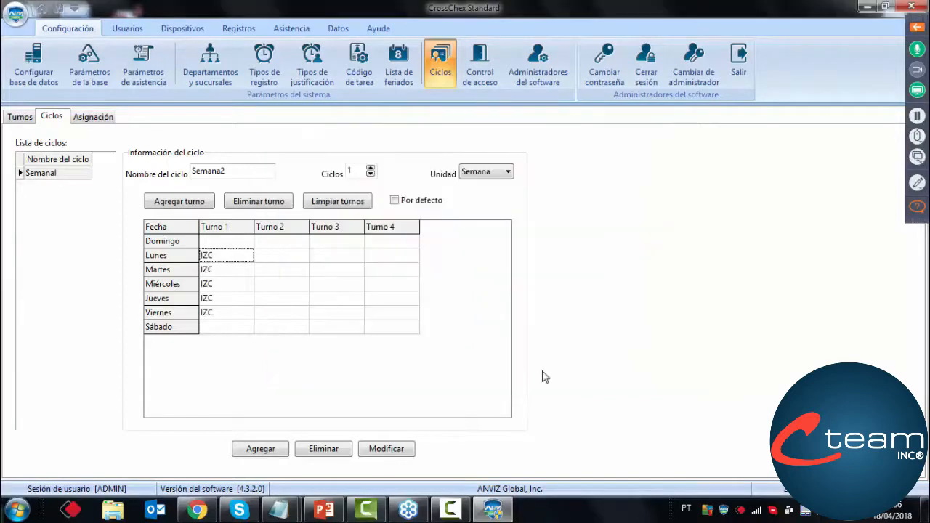
pyautogui.click(266, 450)
pyautogui.click(67, 188)
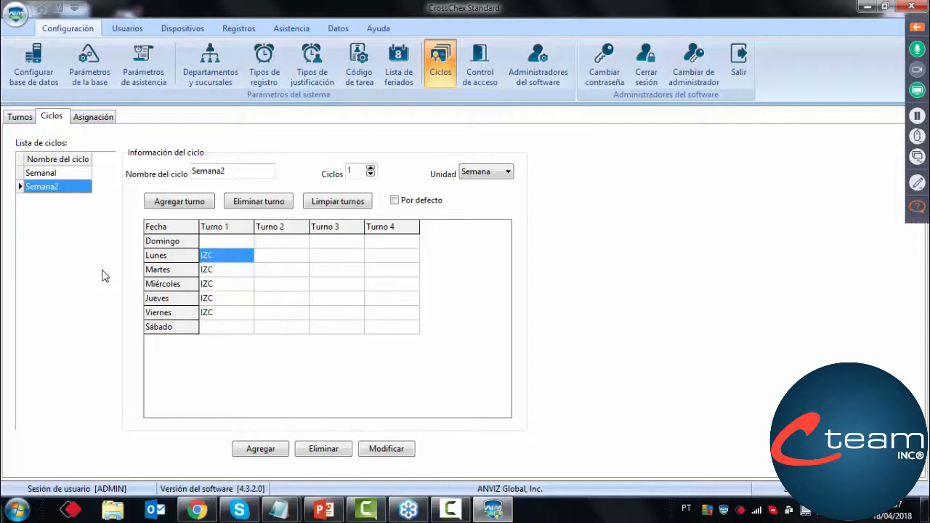
# Start a new user record with ID 2 and enter Prueba as the user's name
pyautogui.click(95, 118)
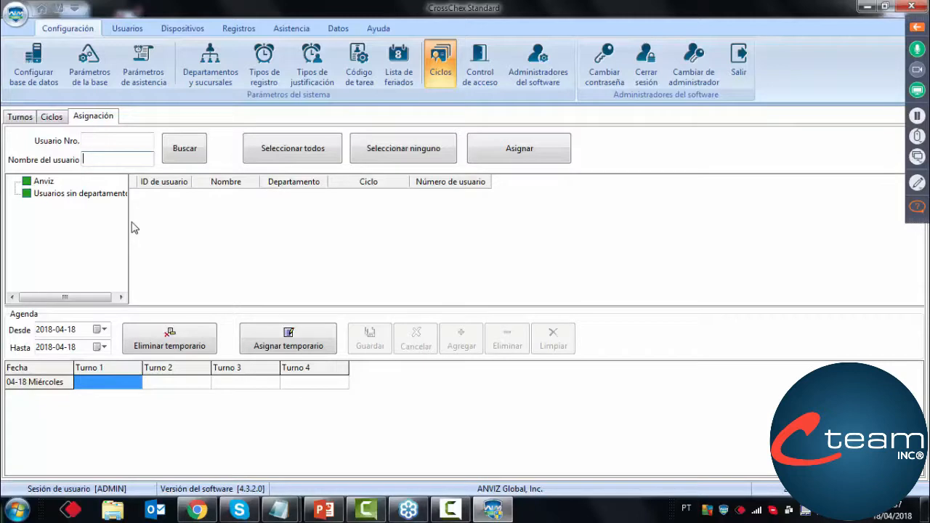
pyautogui.click(124, 33)
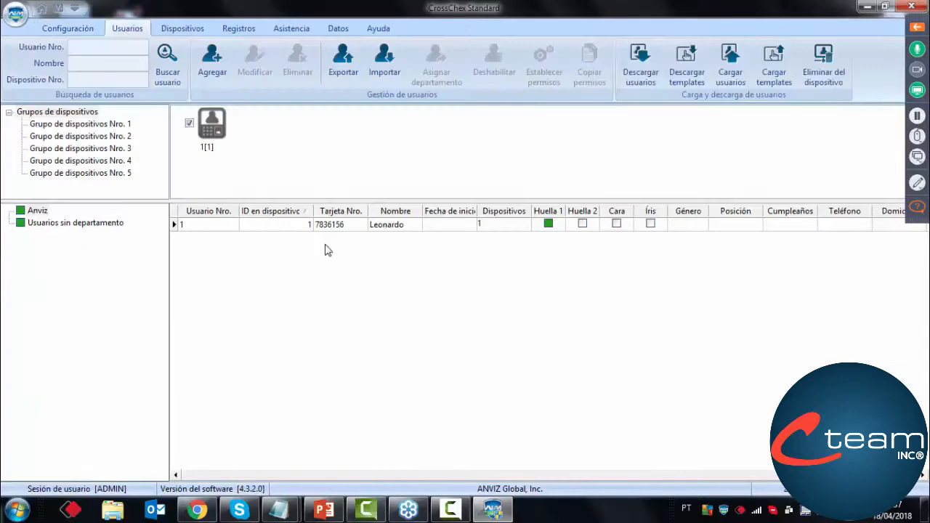
pyautogui.click(207, 69)
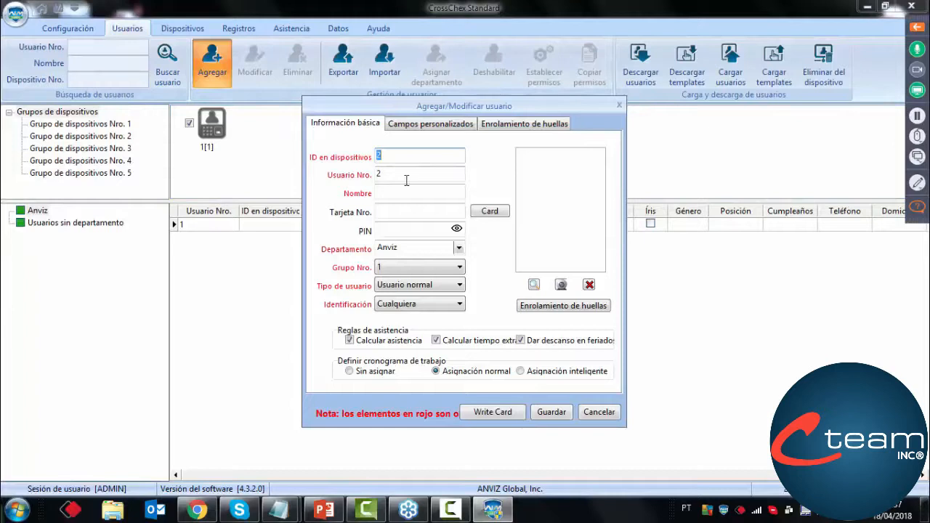
pyautogui.moveTo(482, 108); pyautogui.dragTo(513, 119)
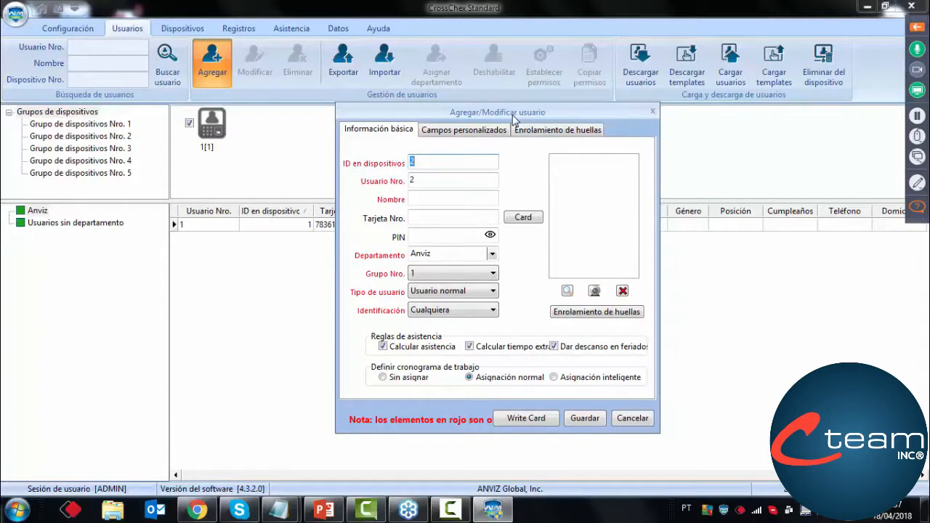
pyautogui.click(438, 196)
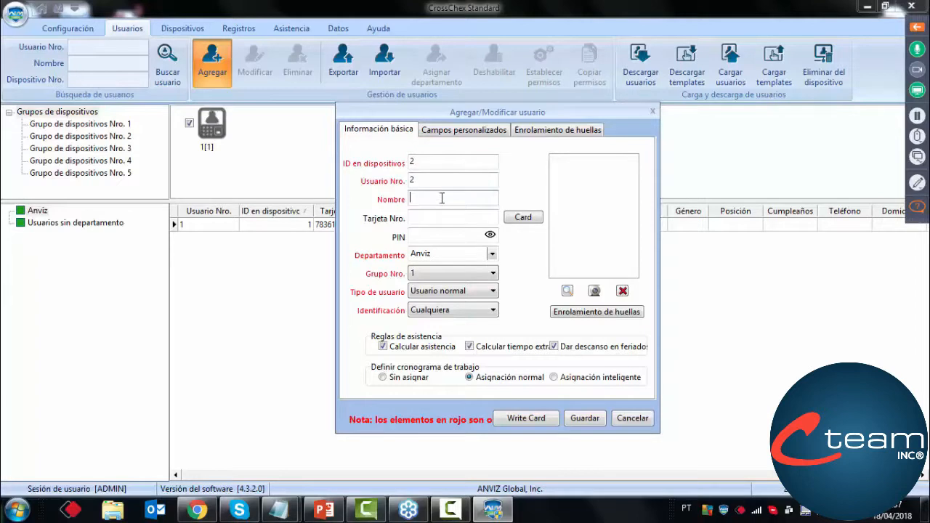
pyautogui.write('Prueba')
# Load the portrait of the man in the dark suit from the Pictures library as the new user's photo
pyautogui.click(568, 292)
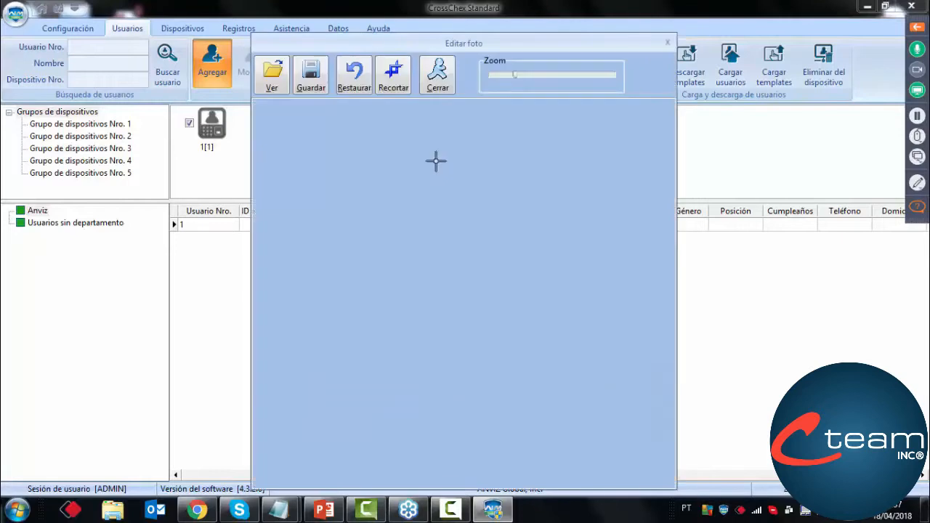
pyautogui.click(281, 75)
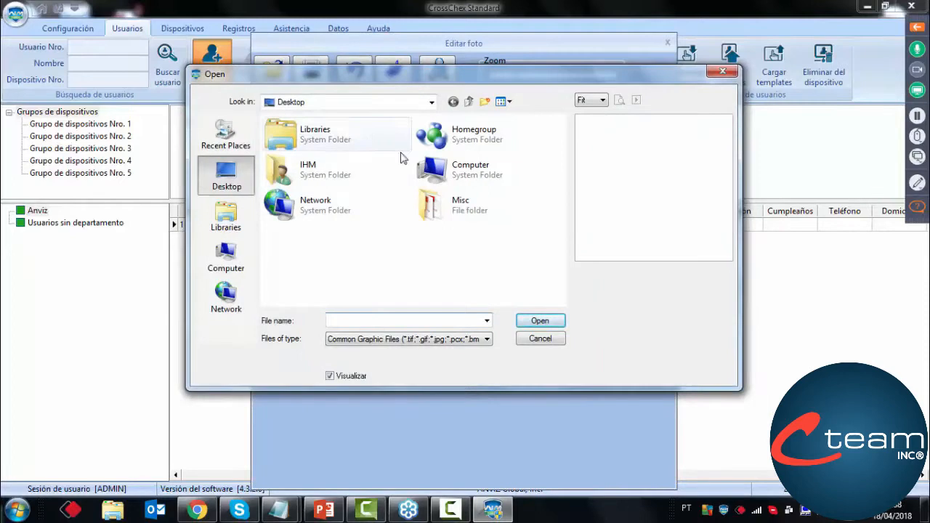
pyautogui.doubleClick(301, 176)
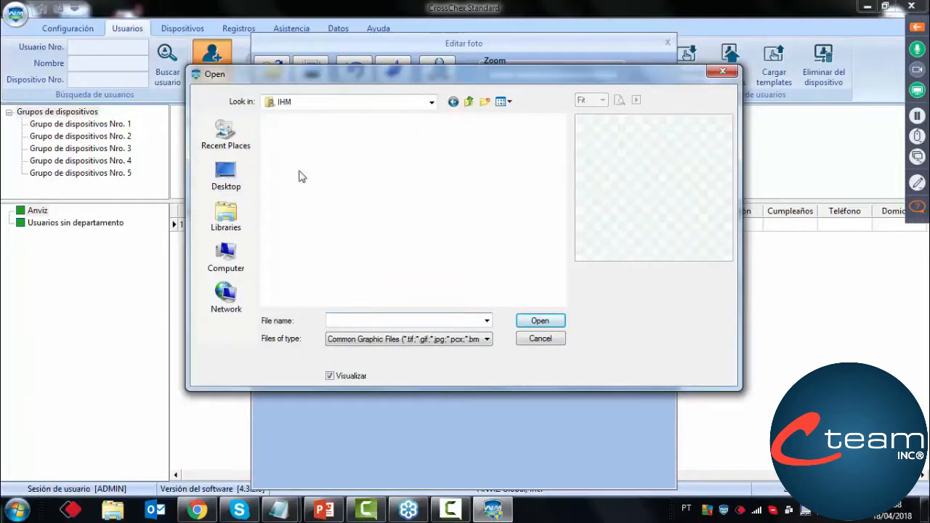
pyautogui.click(227, 215)
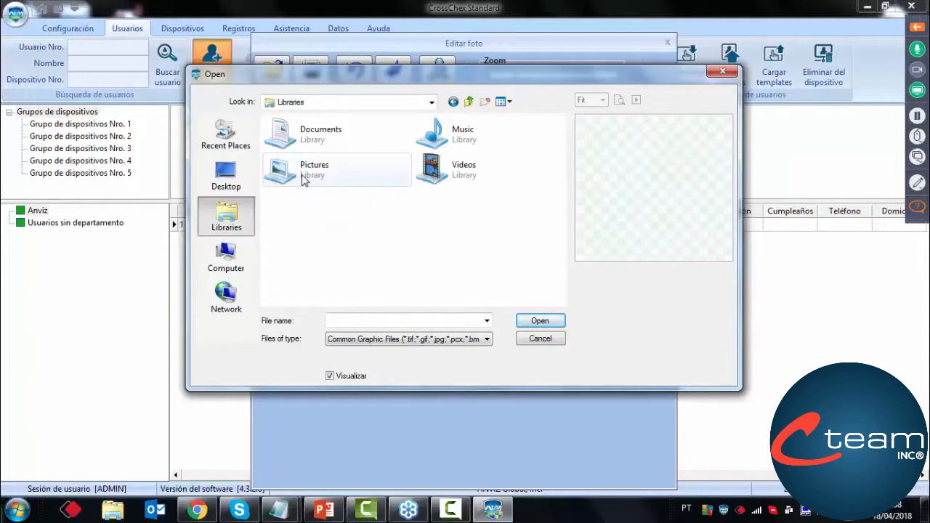
pyautogui.doubleClick(304, 179)
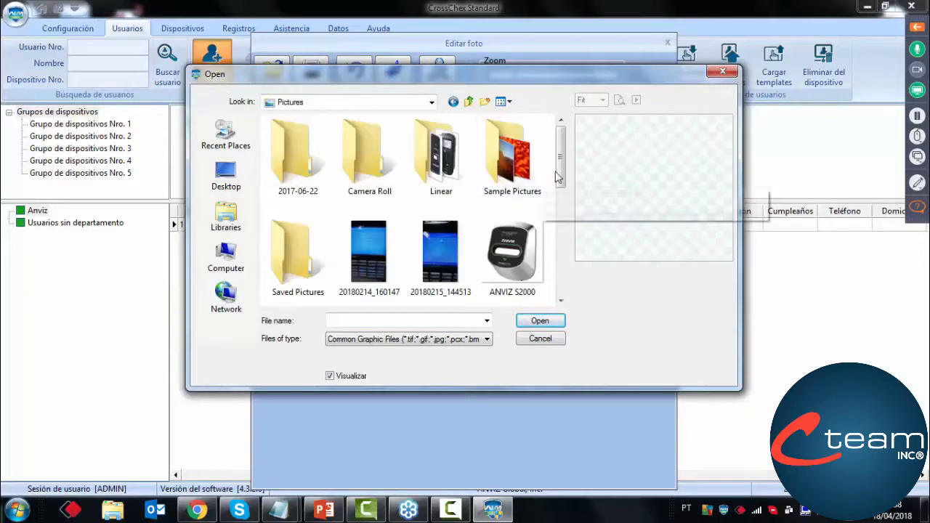
pyautogui.moveTo(561, 180); pyautogui.dragTo(550, 287)
pyautogui.doubleClick(345, 226)
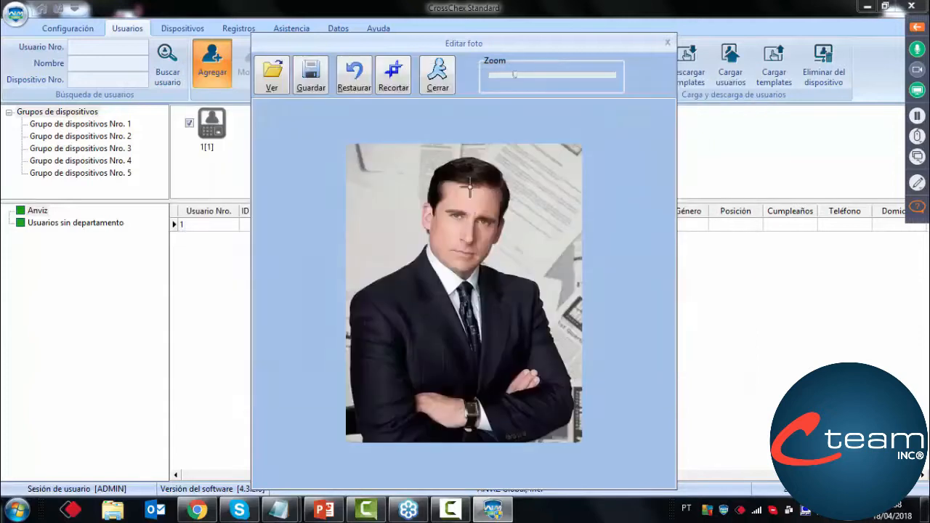
# Zoom the portrait out slightly, crop it to a frame around the man, and save it to the user record
pyautogui.moveTo(516, 77); pyautogui.dragTo(511, 78)
pyautogui.click(390, 81)
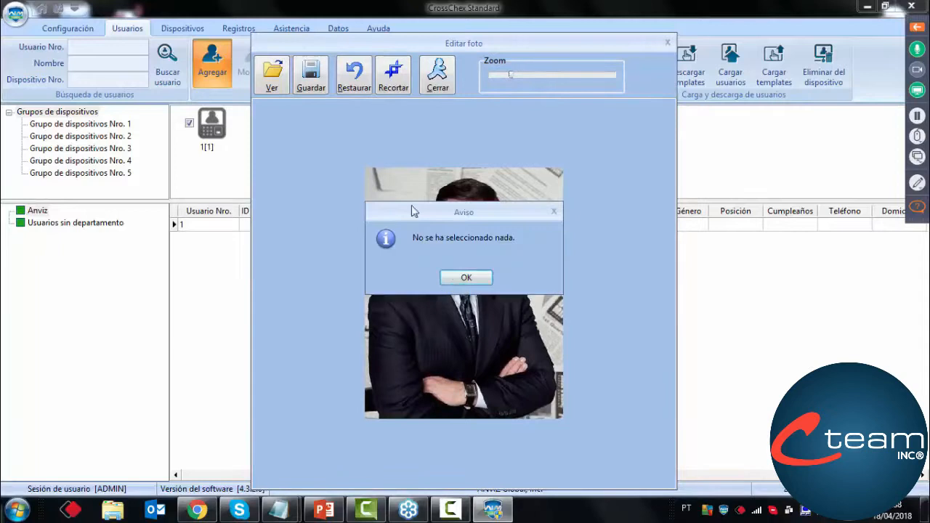
pyautogui.click(467, 277)
pyautogui.moveTo(373, 170); pyautogui.dragTo(559, 418)
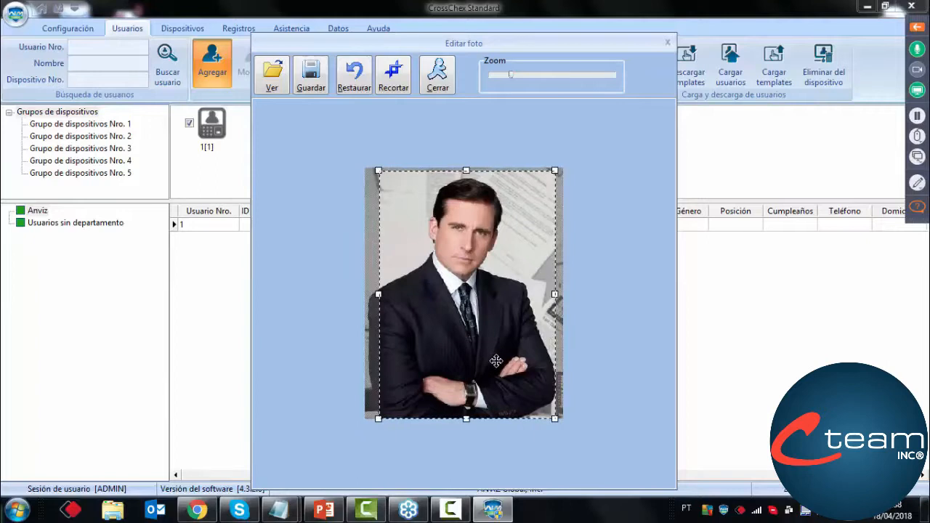
pyautogui.click(398, 82)
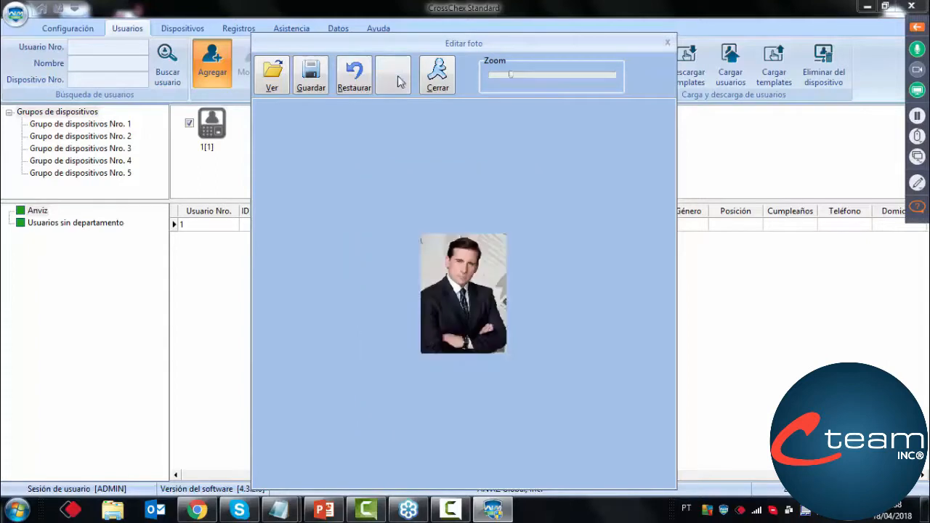
pyautogui.click(313, 78)
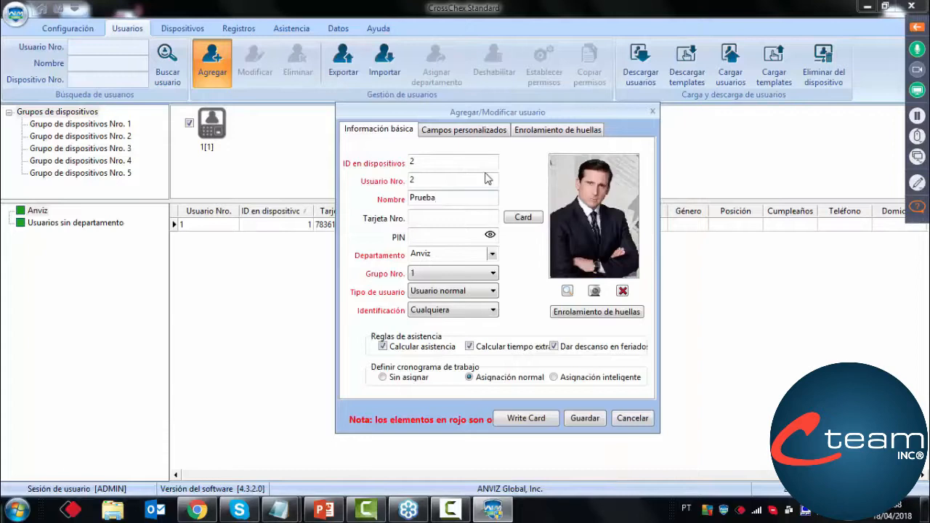
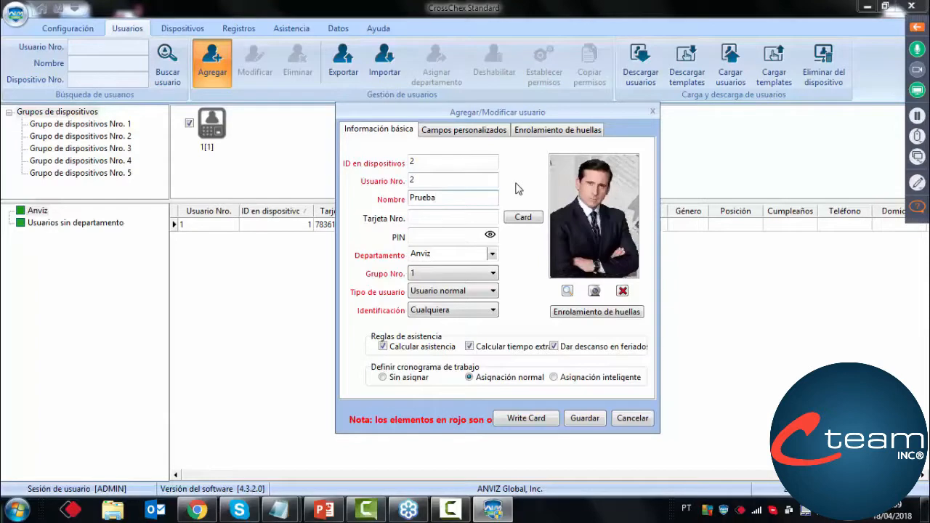
# Set the new Prueba user's type to Usuario normal
pyautogui.click(438, 276)
pyautogui.click(423, 294)
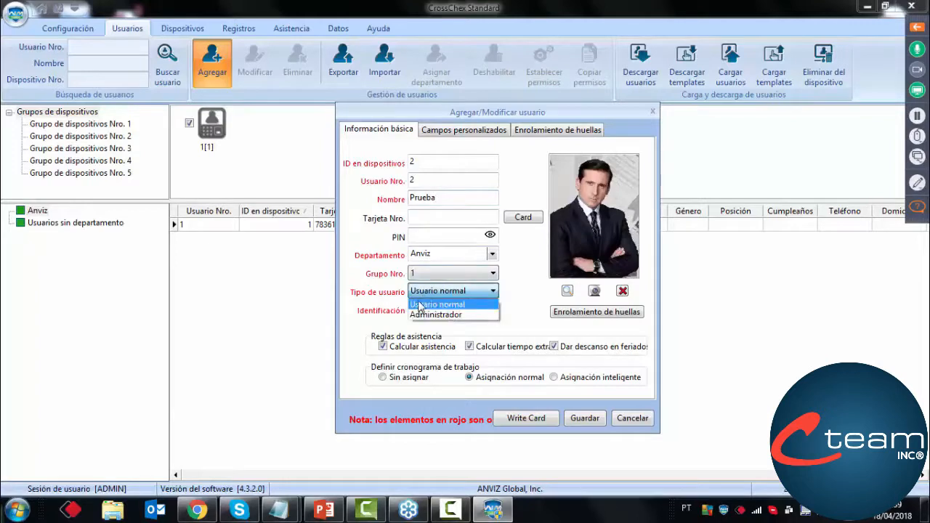
pyautogui.click(419, 305)
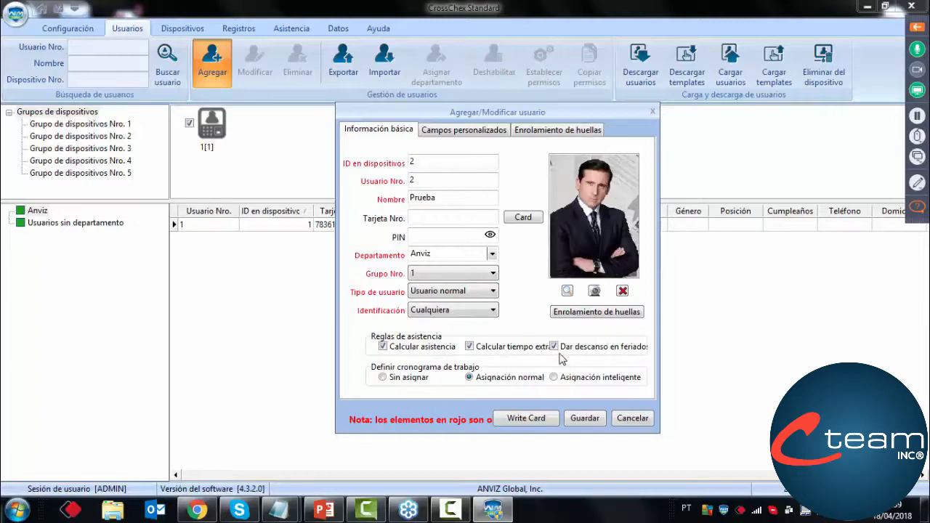
# Review the new user's custom fields and fingerprint enrolment options, and save the record without adding another user
pyautogui.click(451, 129)
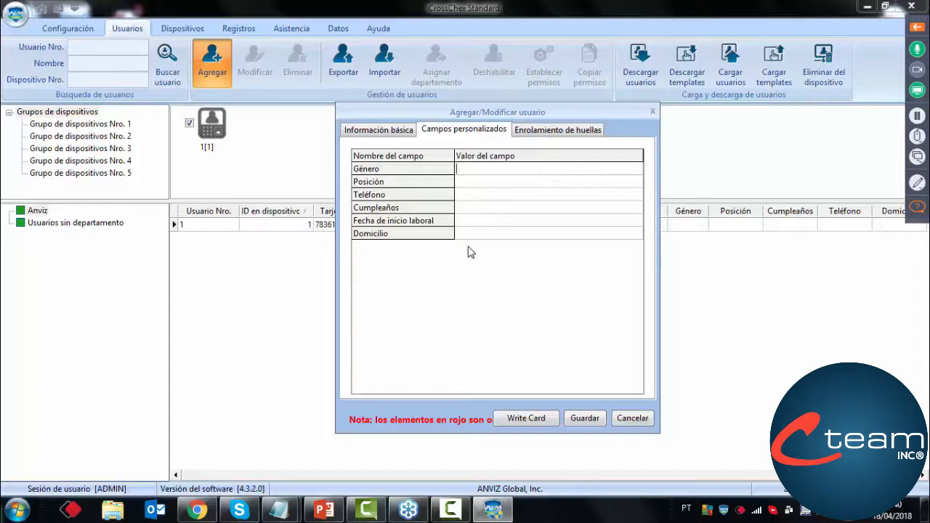
pyautogui.click(537, 139)
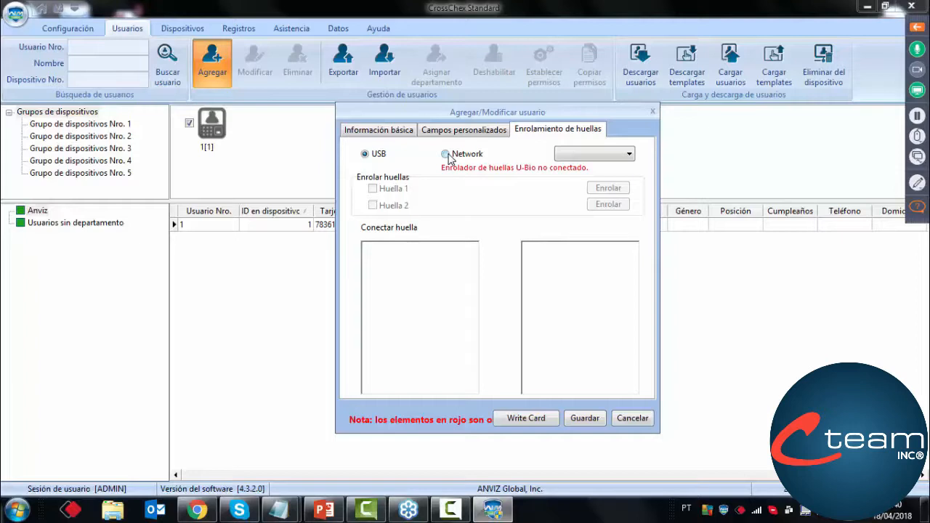
pyautogui.click(396, 130)
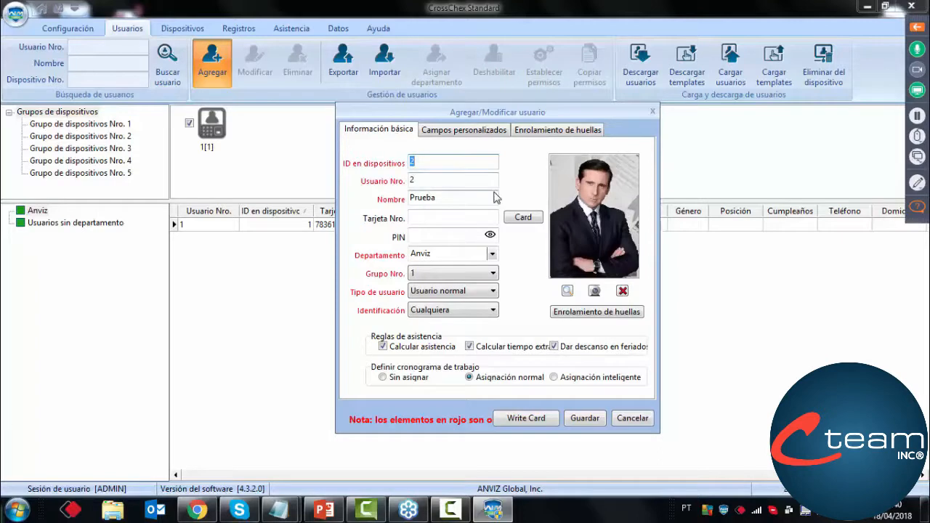
pyautogui.click(589, 422)
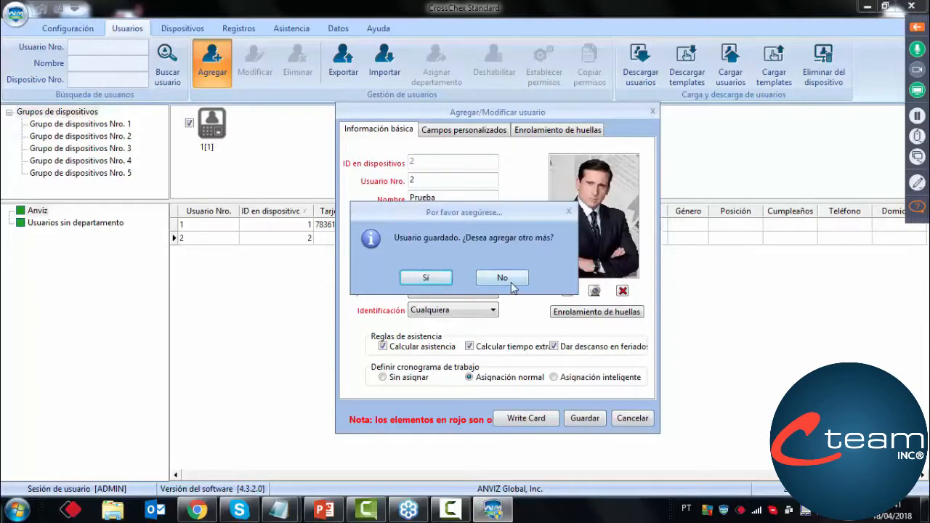
pyautogui.click(503, 278)
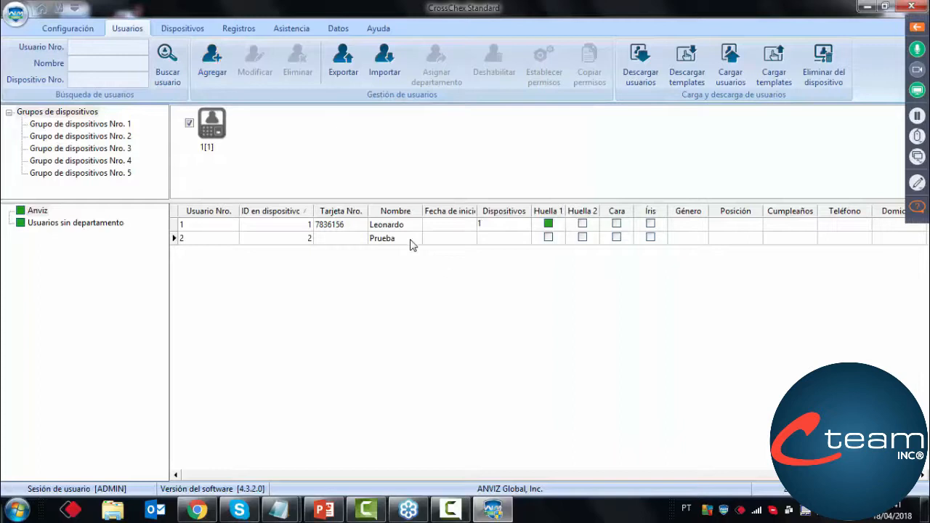
# Open the Prueba user's record to check its custom fields, and close it without changes
pyautogui.click(410, 240)
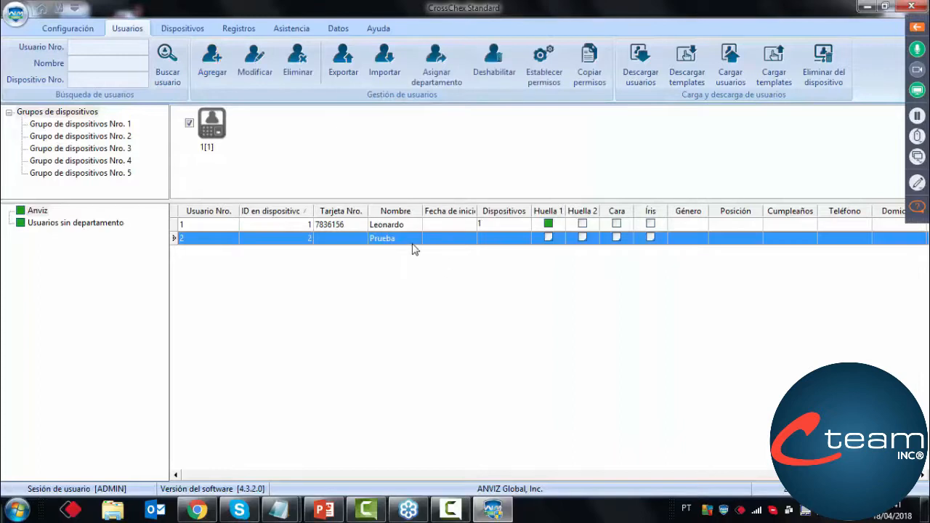
pyautogui.doubleClick(412, 240)
pyautogui.click(404, 125)
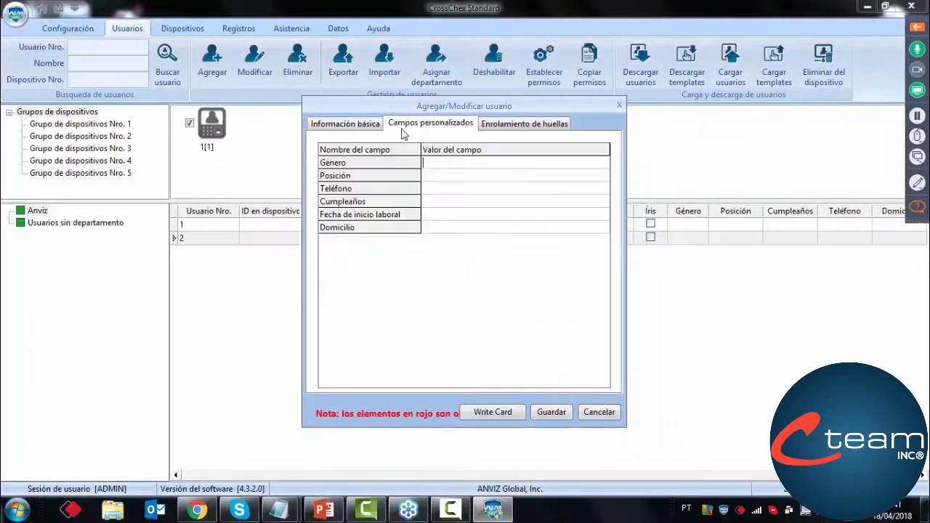
pyautogui.click(604, 412)
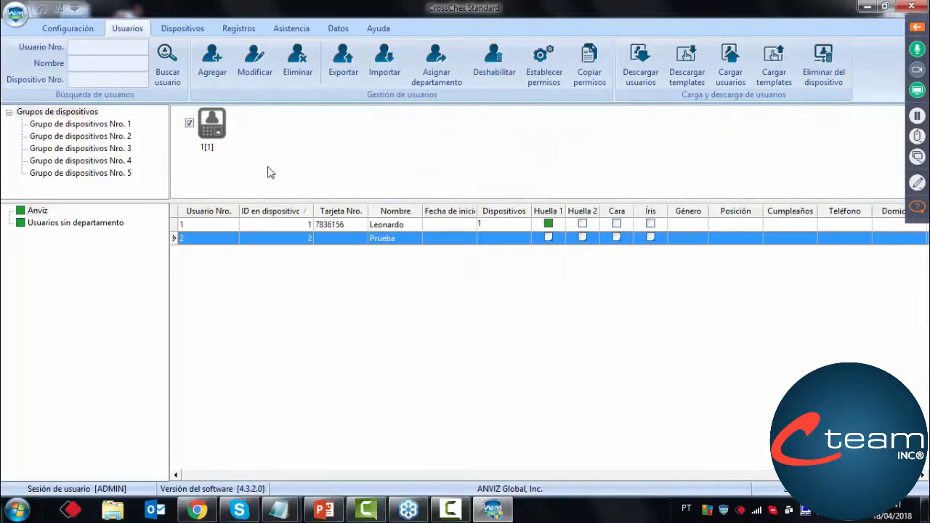
# Add a custom user field named DNI in the base parameters
pyautogui.click(80, 33)
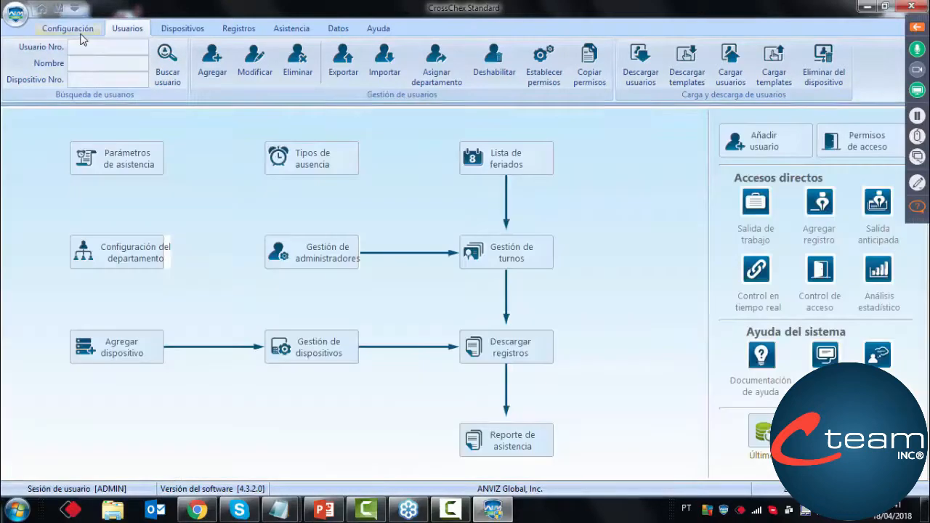
pyautogui.click(89, 62)
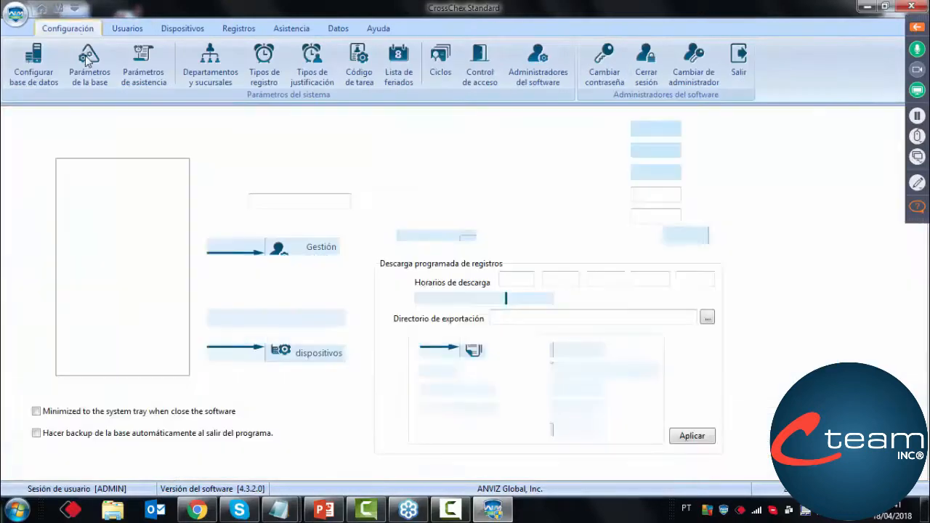
pyautogui.click(282, 203)
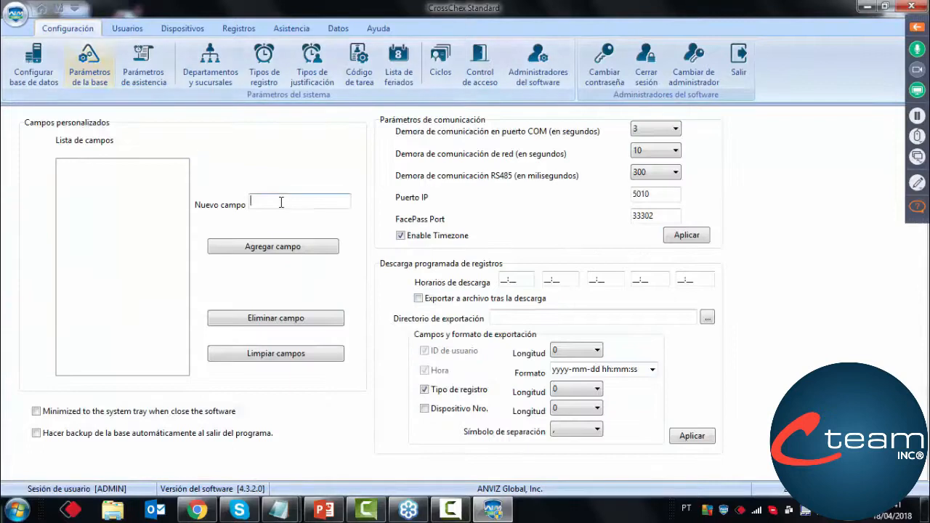
pyautogui.write('DNI')
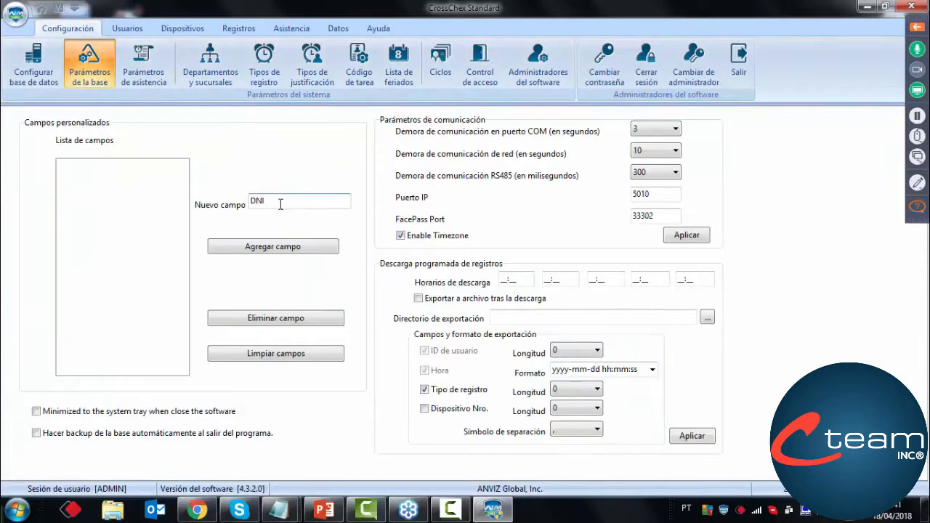
pyautogui.click(280, 246)
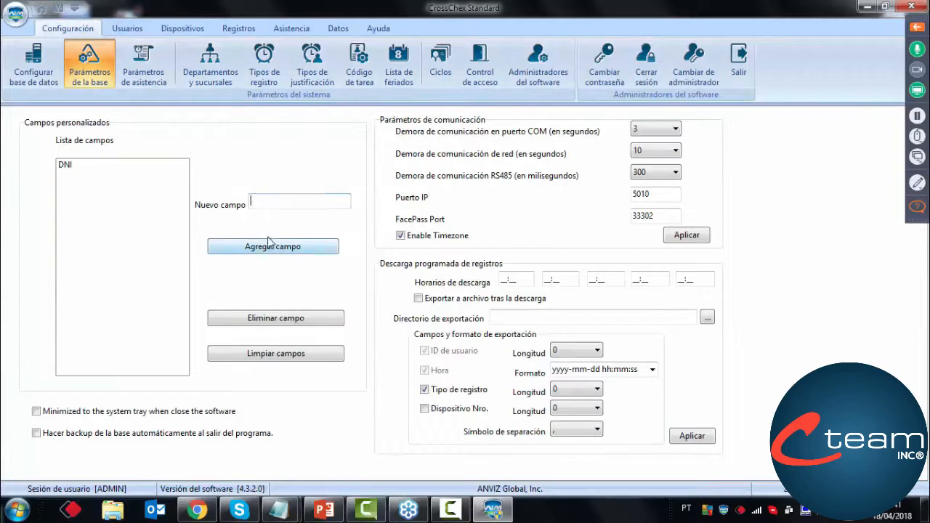
# Add a second custom user field named Tarjeta Veicular and select it in the field list
pyautogui.click(284, 204)
pyautogui.write('Tarjeta Vá')
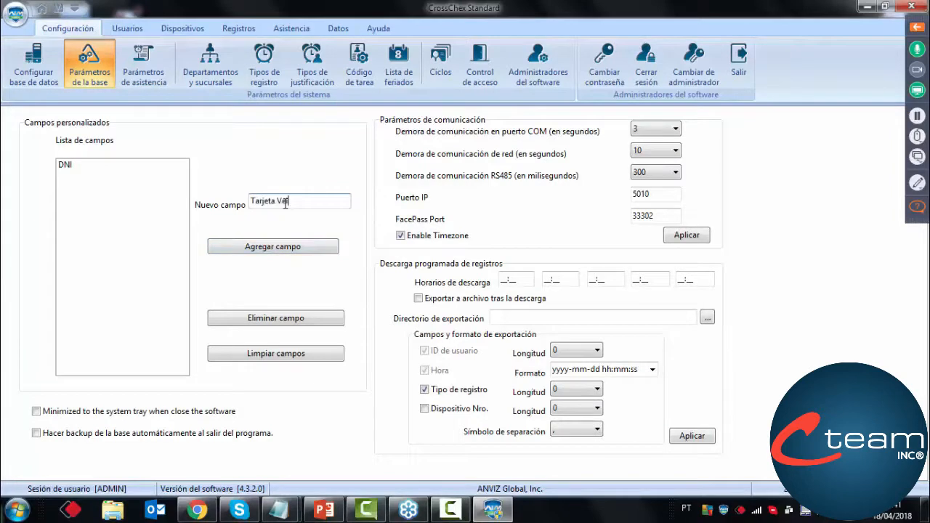
pyautogui.write('icular')
pyautogui.click(290, 248)
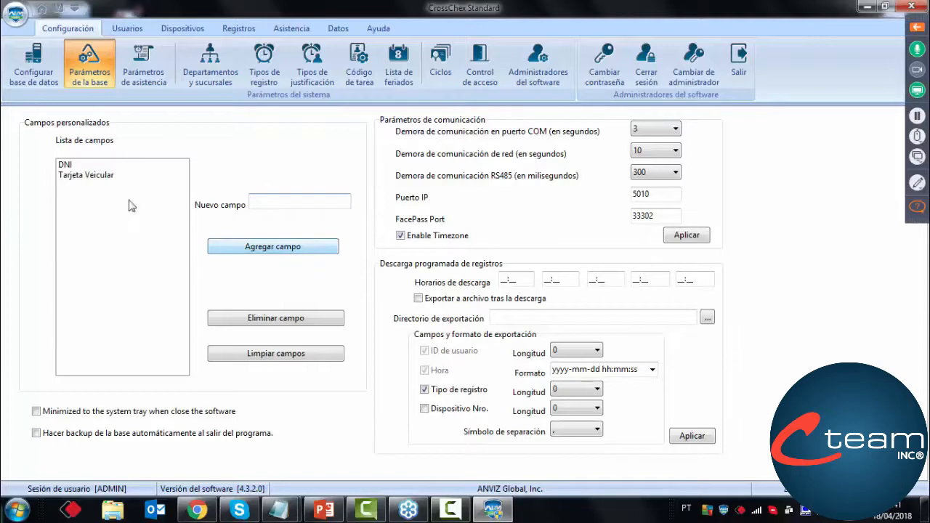
pyautogui.click(104, 197)
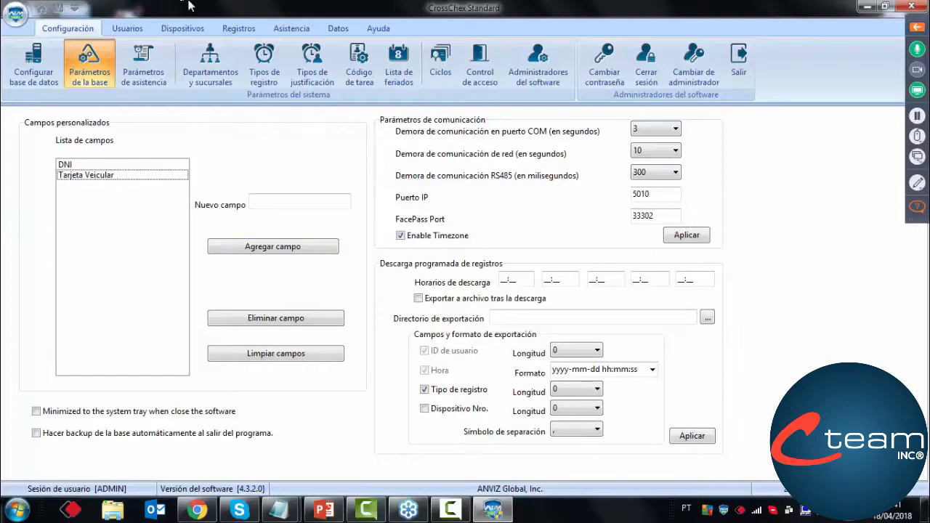
# Open the Prueba user's custom fields and enter the ID number in the DNI field
pyautogui.click(145, 29)
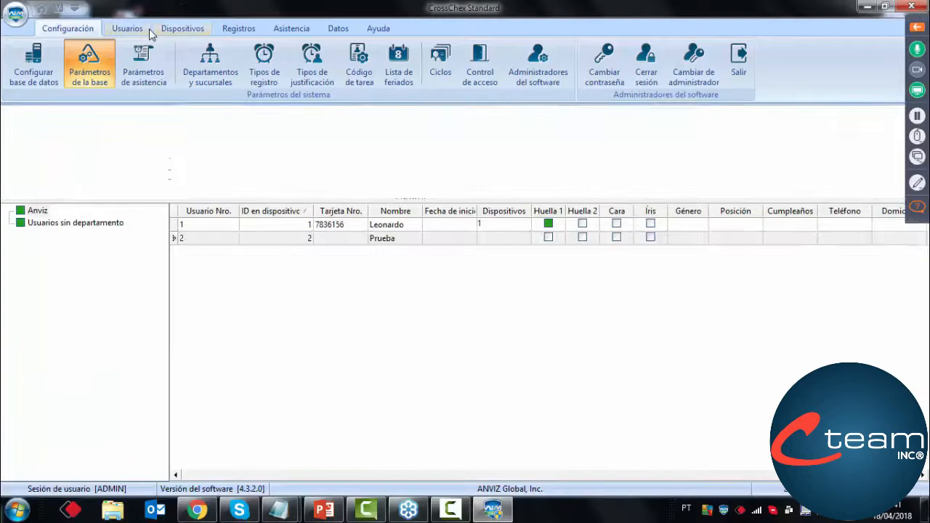
pyautogui.click(340, 240)
pyautogui.doubleClick(342, 241)
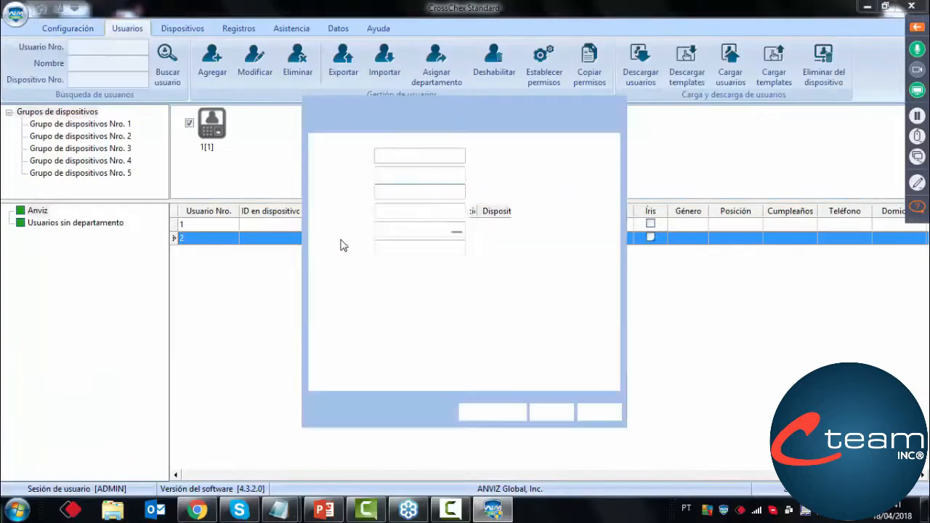
pyautogui.click(390, 129)
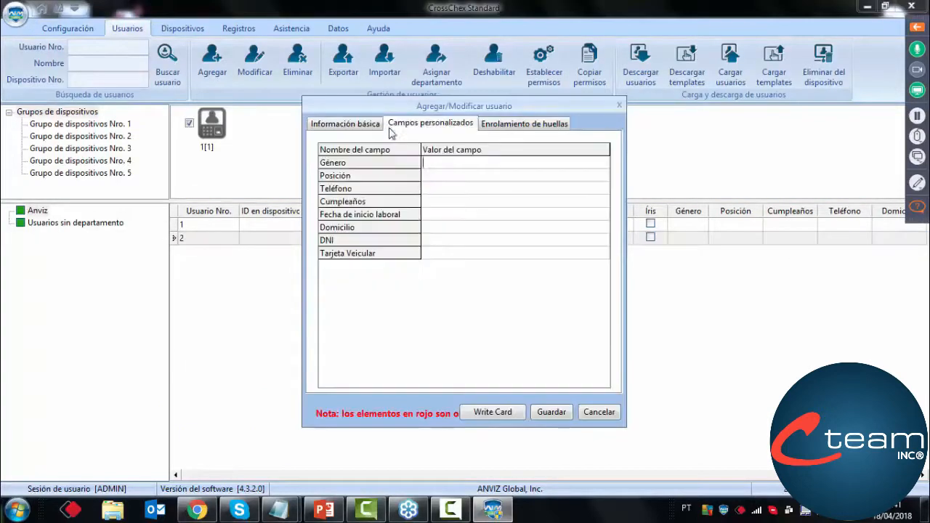
pyautogui.click(445, 241)
pyautogui.click(463, 253)
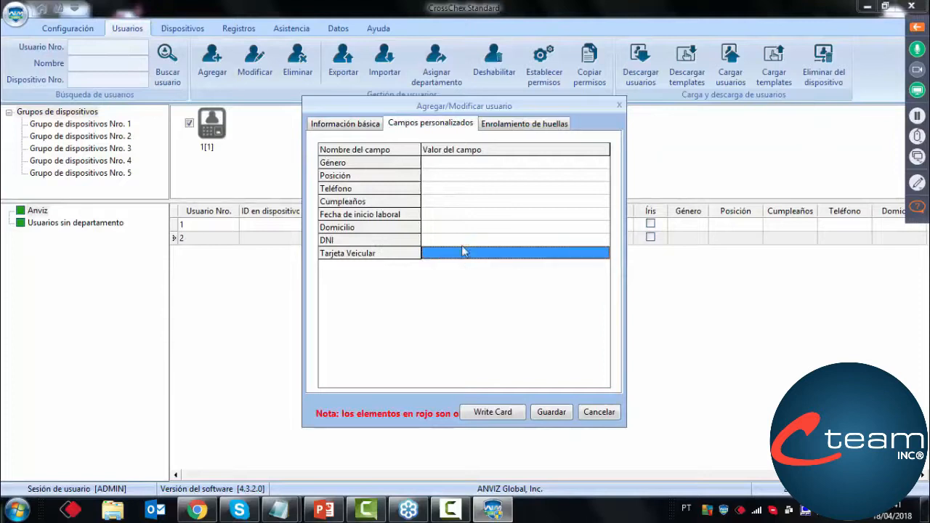
pyautogui.click(462, 243)
pyautogui.click(463, 254)
pyautogui.click(461, 241)
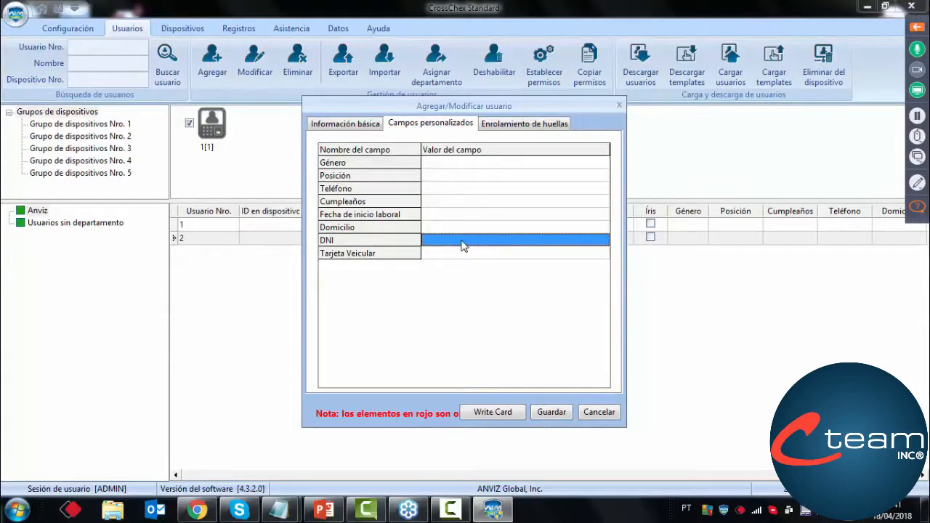
pyautogui.click(462, 244)
pyautogui.write('1234567')
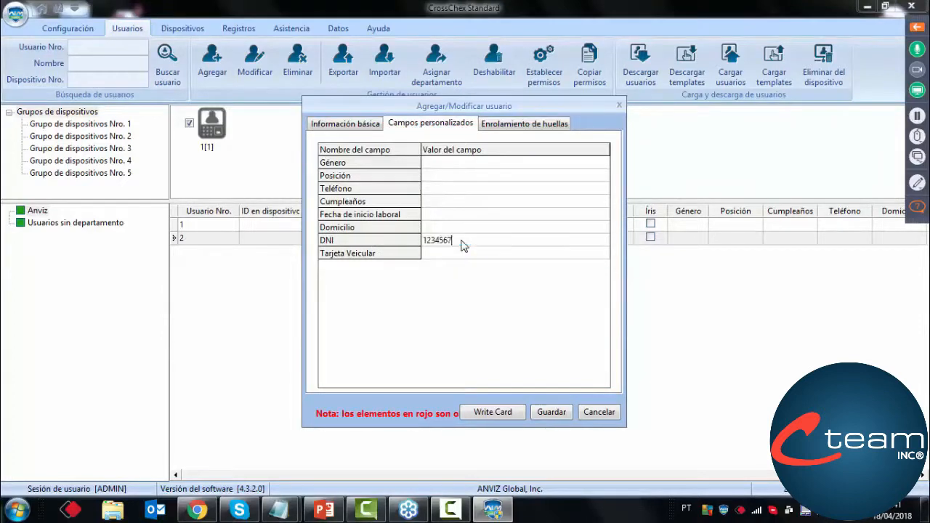
# Enter the vehicle card number in the Tarjeta Veicular field and save the Prueba user's record
pyautogui.click(475, 258)
pyautogui.click(476, 260)
pyautogui.write('abc123')
pyautogui.click(547, 412)
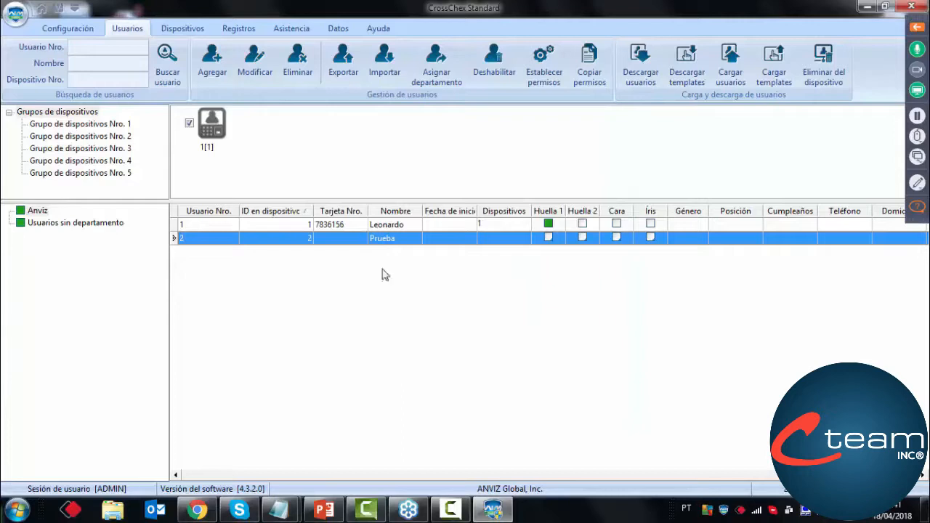
# Reopen the Prueba user's record to check the saved custom field values, and close it unchanged
pyautogui.doubleClick(367, 240)
pyautogui.click(410, 126)
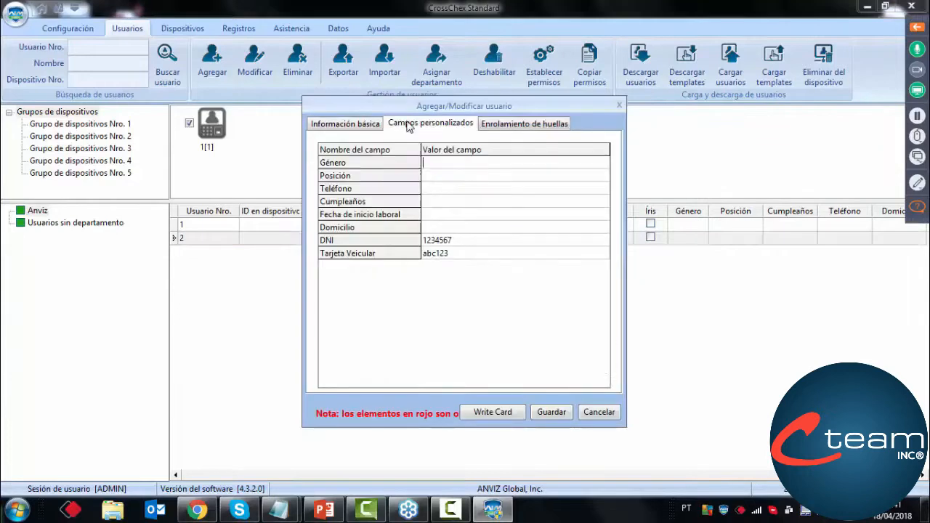
pyautogui.click(612, 415)
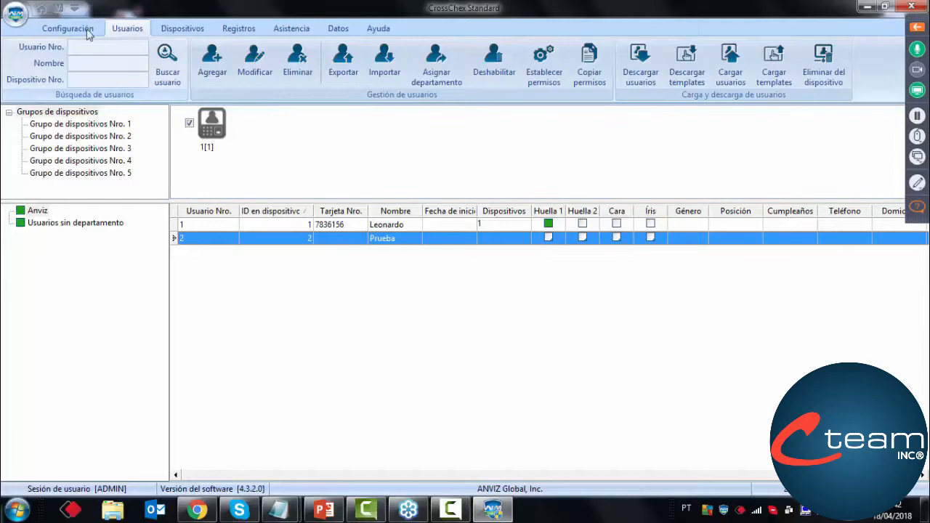
# List the users in the cycle assignment settings and open the shift and cycle assignment for Prueba
pyautogui.click(41, 10)
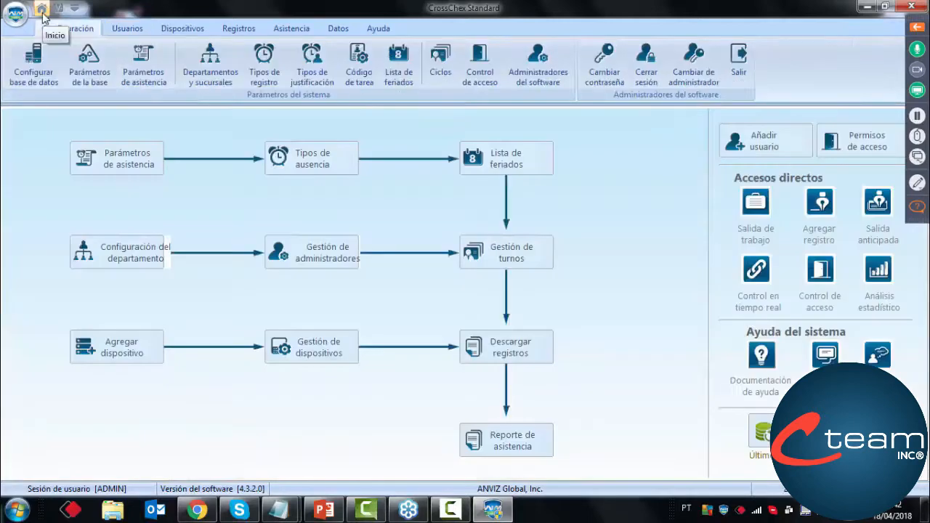
pyautogui.click(439, 64)
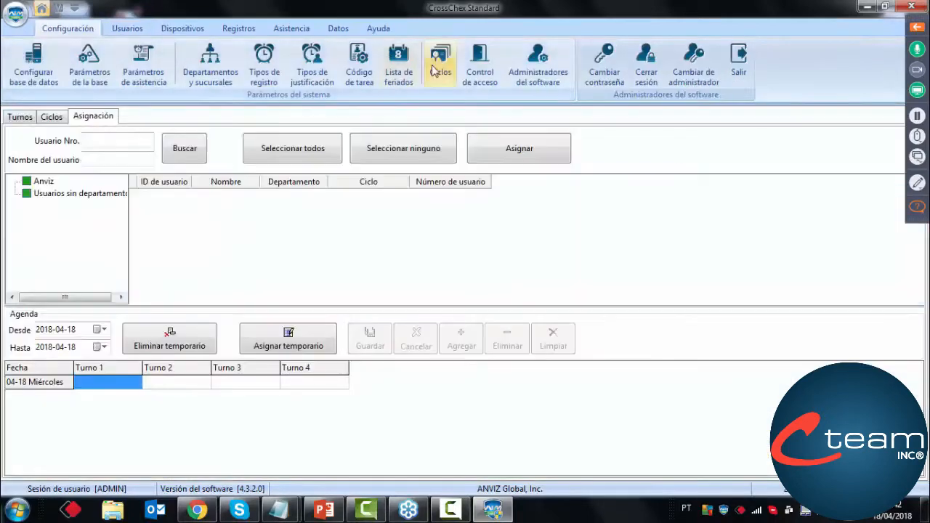
pyautogui.click(174, 151)
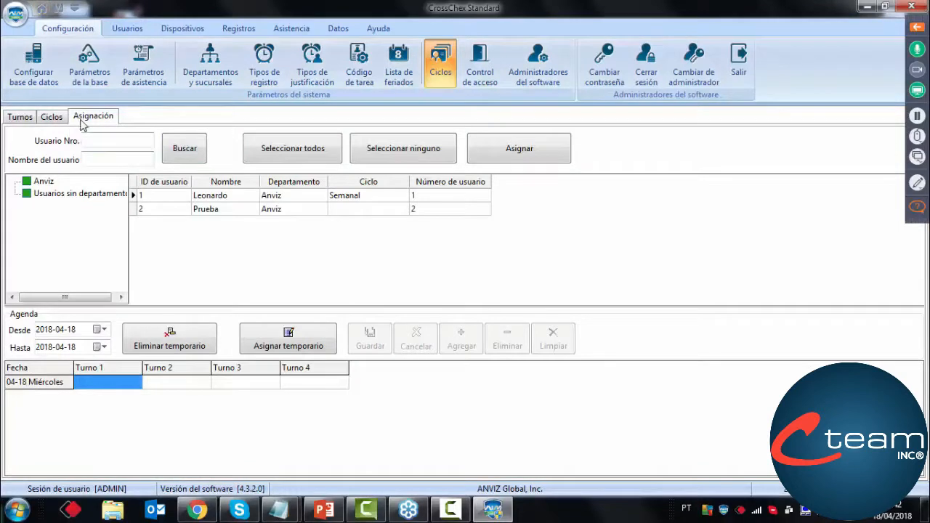
pyautogui.click(290, 211)
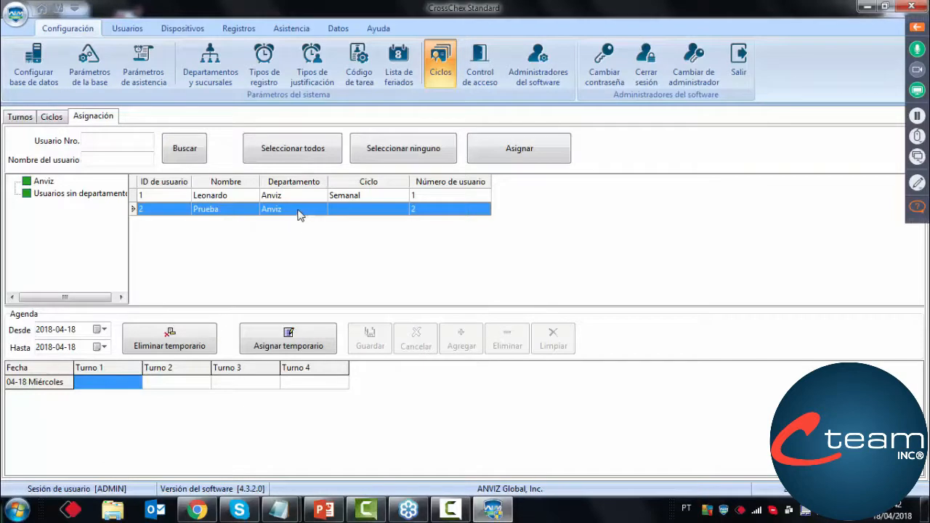
pyautogui.doubleClick(298, 210)
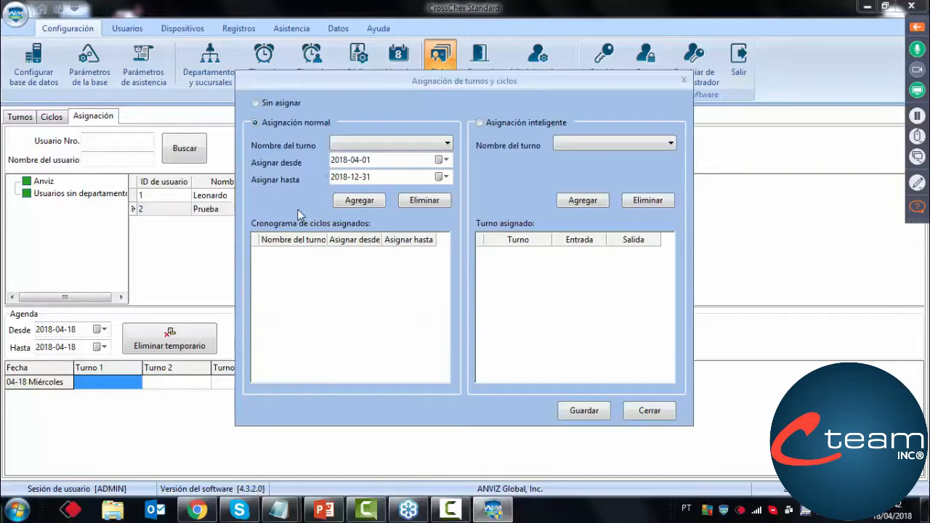
# Assign the Semana2 cycle to Prueba from 2018-04-01 to 2018-12-31, save it, and select Prueba in the user list
pyautogui.click(366, 146)
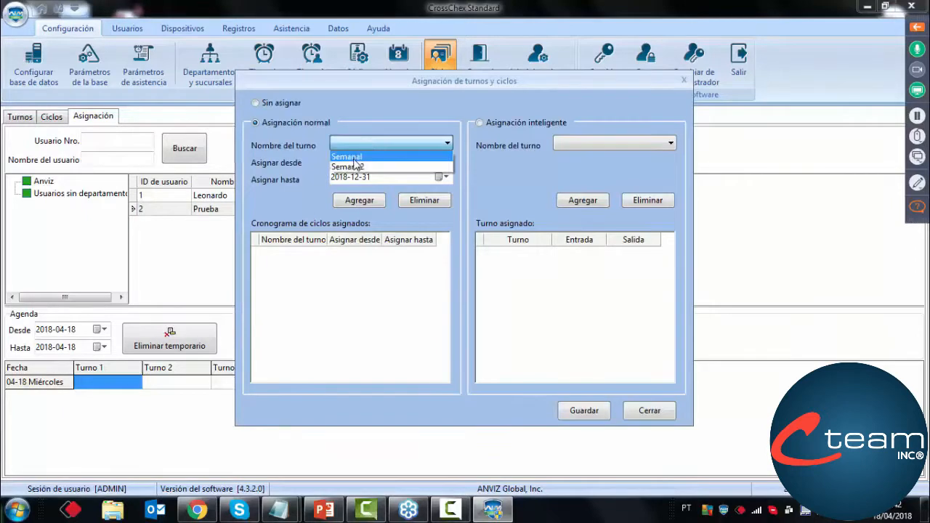
pyautogui.click(347, 166)
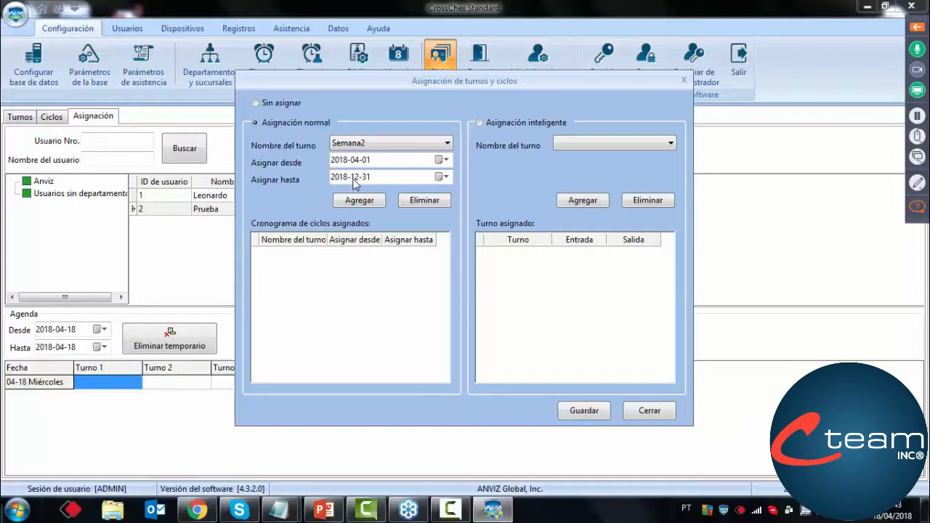
pyautogui.click(346, 206)
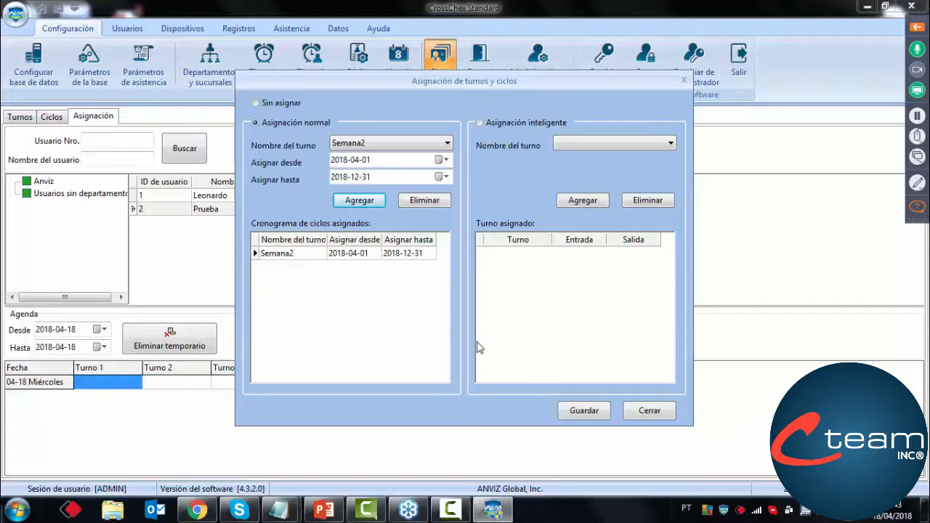
pyautogui.click(584, 412)
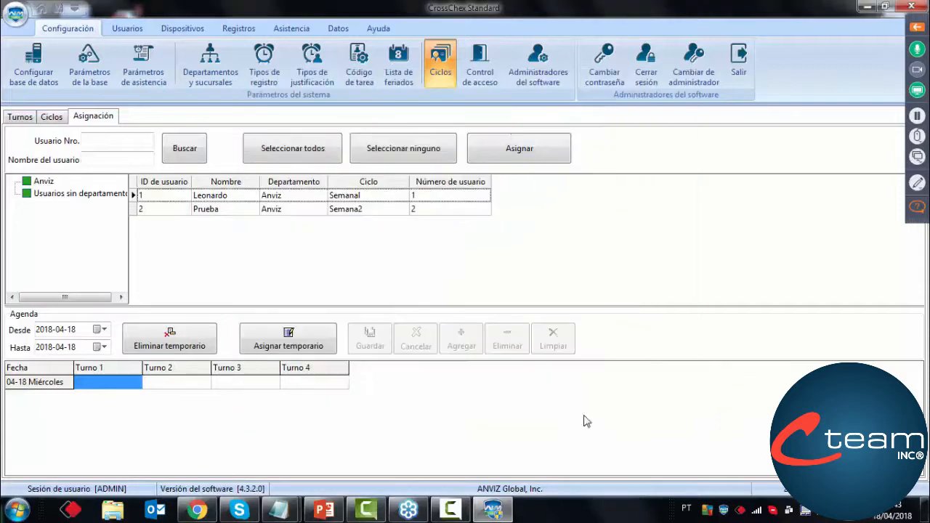
pyautogui.click(337, 214)
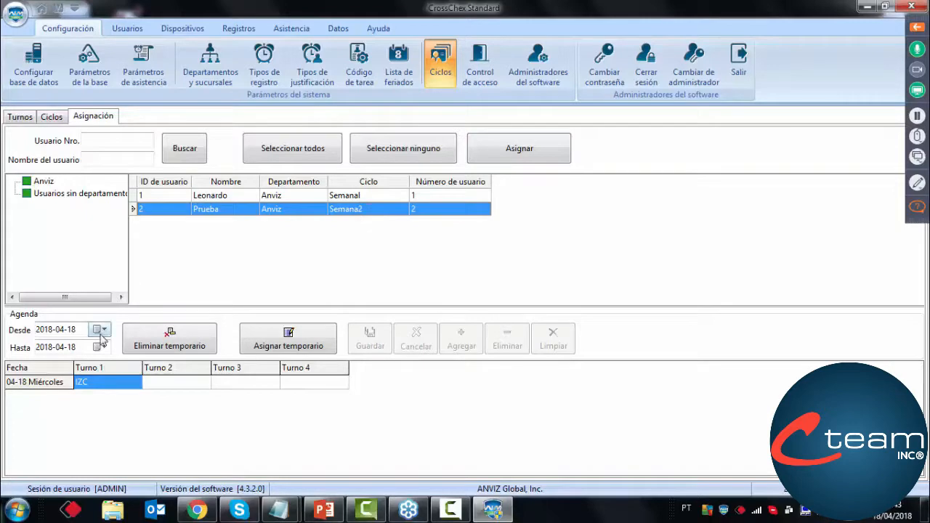
# Set the end date of the Prueba user's agenda range to 2018-07-05
pyautogui.click(102, 347)
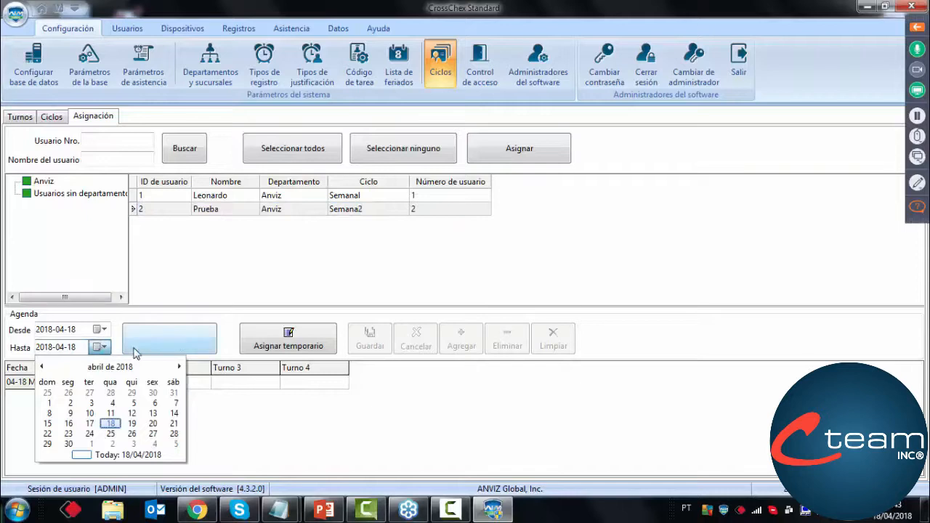
pyautogui.click(179, 367)
pyautogui.click(179, 367)
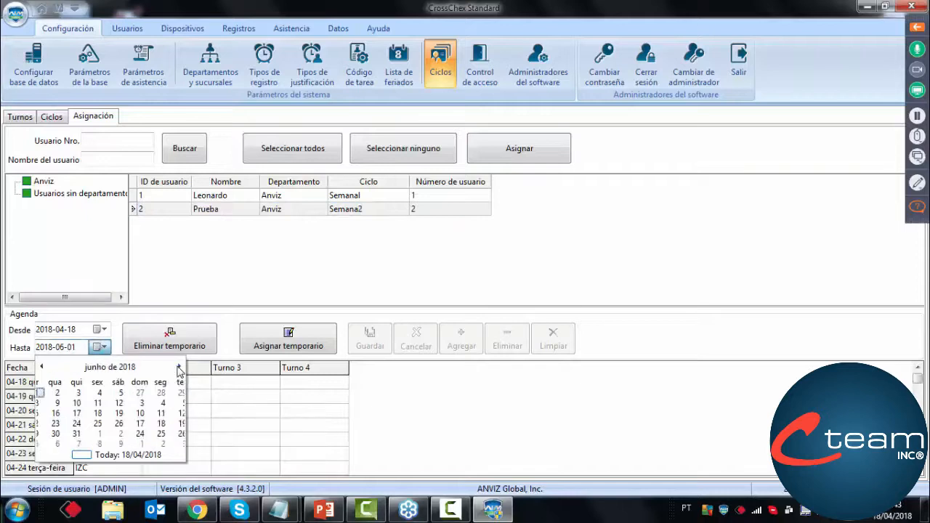
pyautogui.click(178, 367)
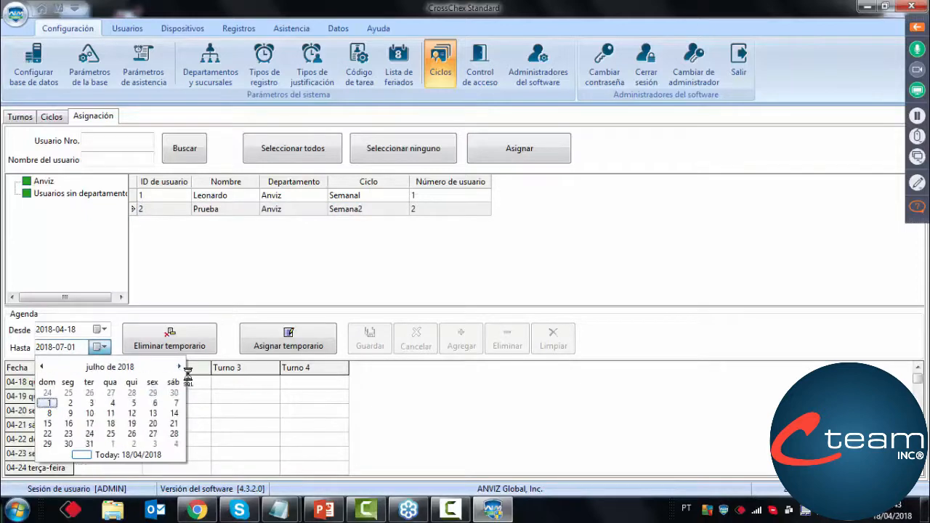
pyautogui.click(131, 403)
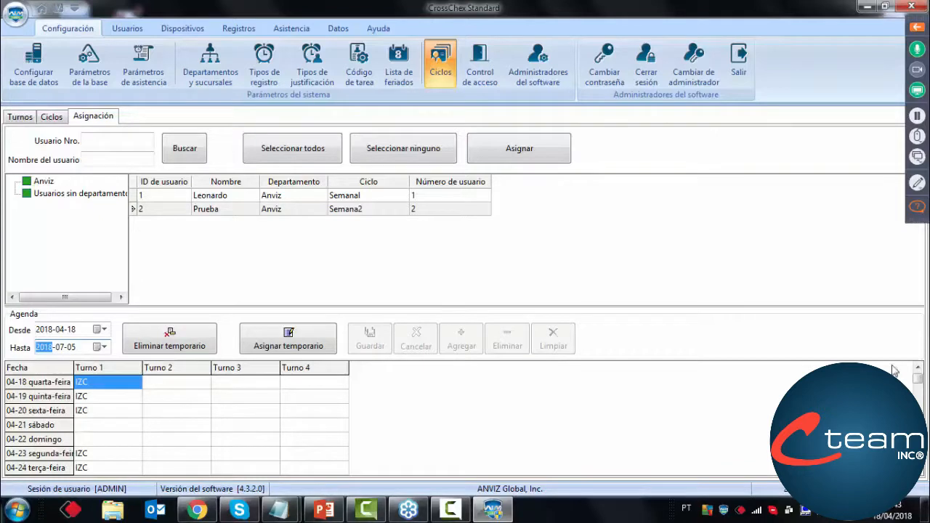
# Examine the Prueba user's daily shift schedule through to the last date of the agenda range
pyautogui.click(918, 369)
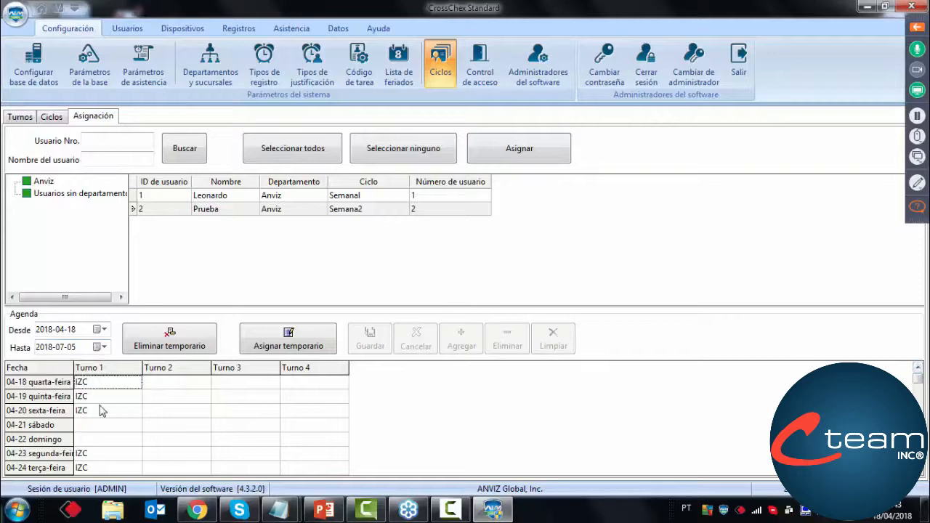
pyautogui.click(920, 472)
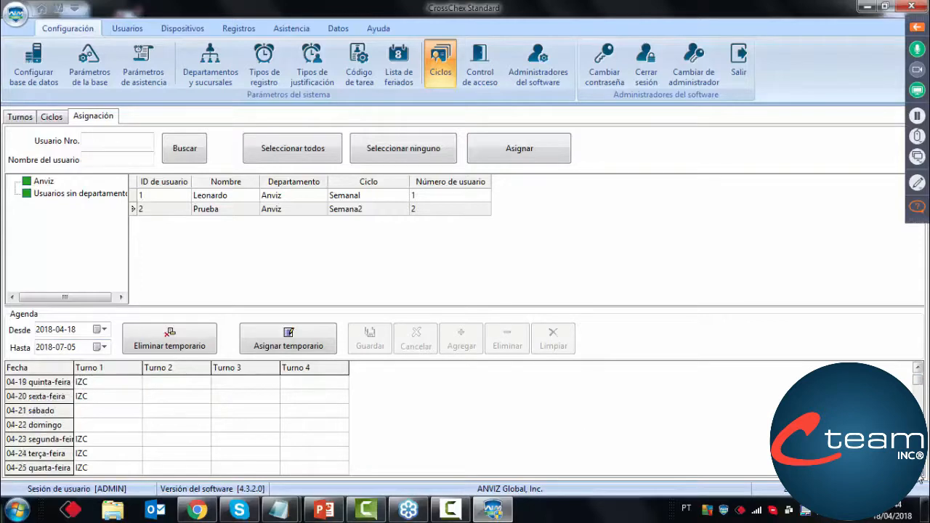
pyautogui.click(919, 473)
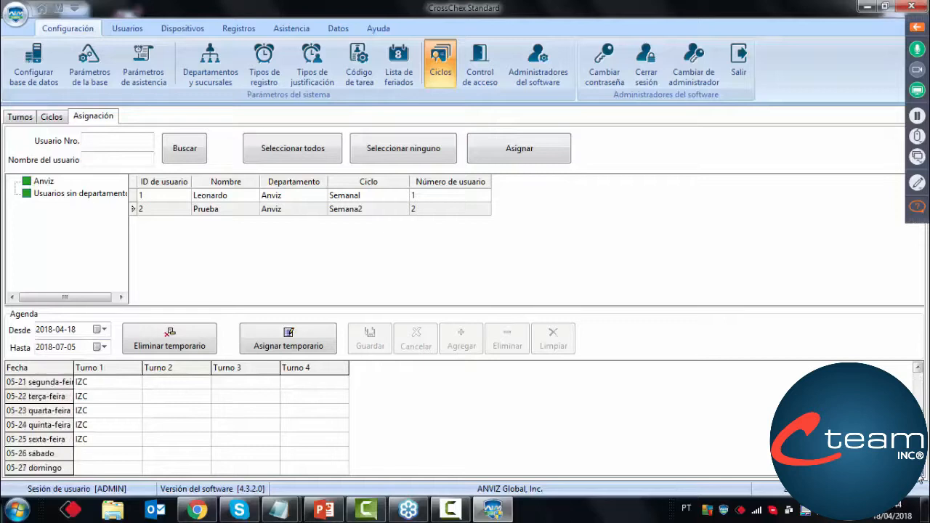
pyautogui.click(920, 473)
pyautogui.click(920, 473)
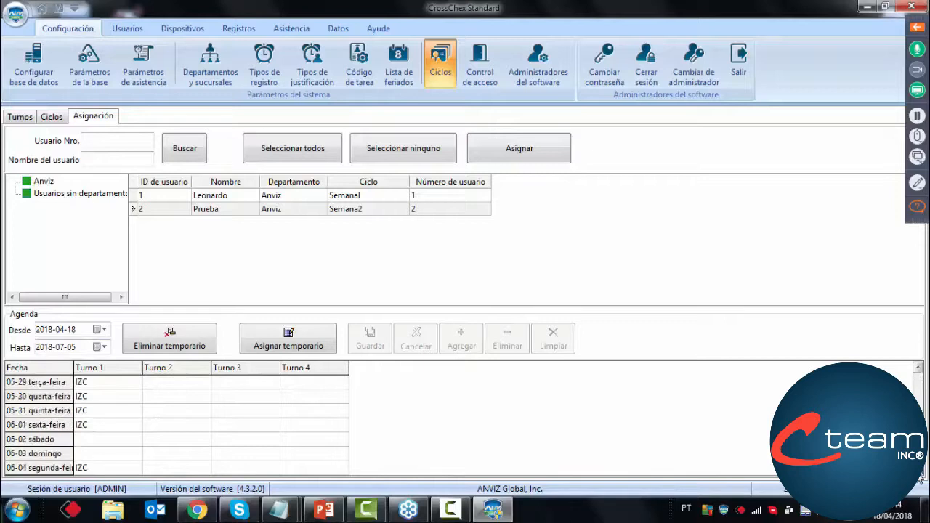
pyautogui.click(920, 473)
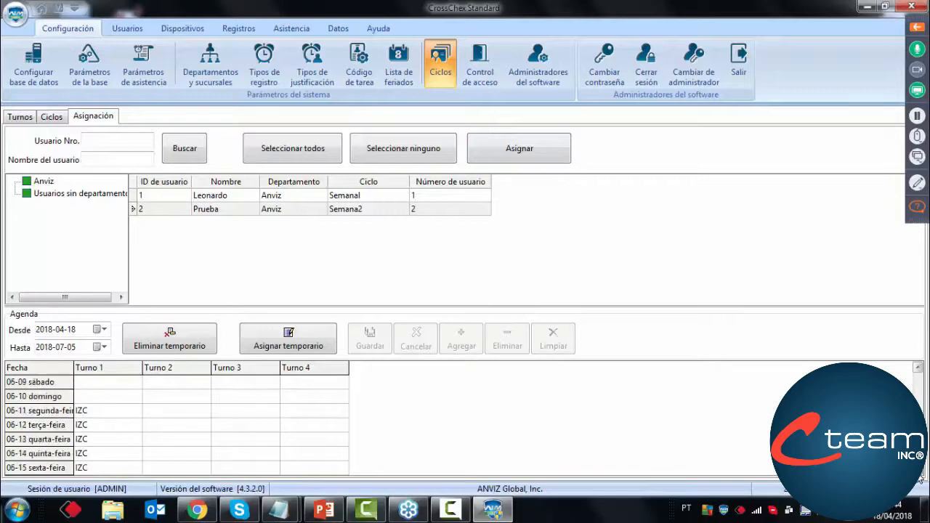
pyautogui.click(919, 476)
pyautogui.click(920, 476)
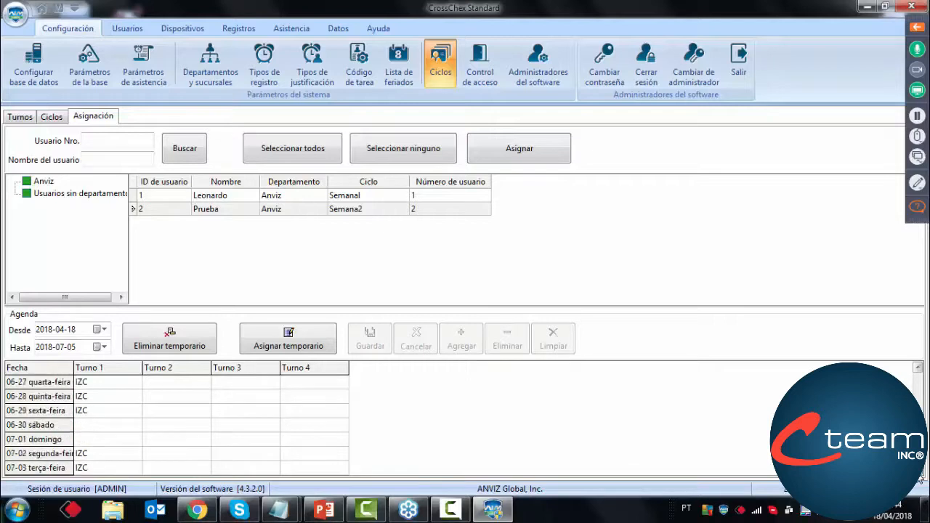
pyautogui.click(920, 478)
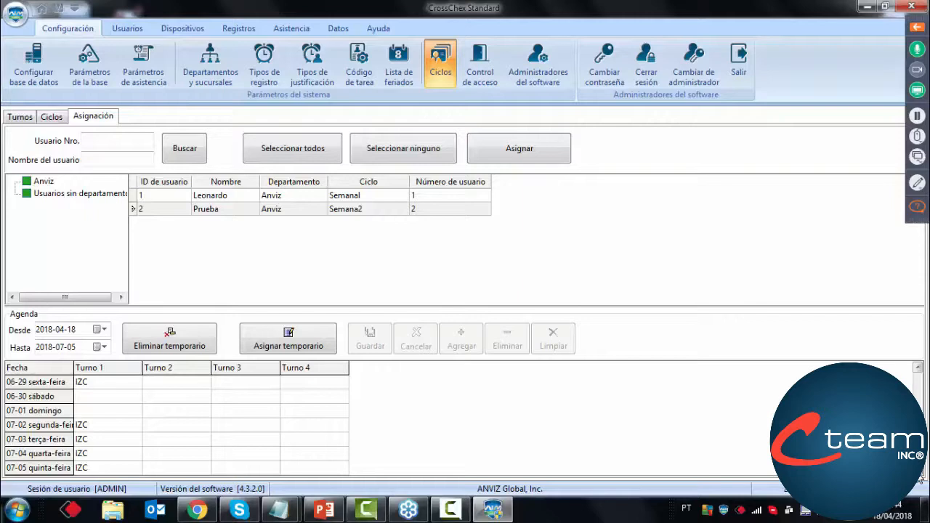
# Show the webinar controls, read through the attendees' pending questions, and hide the controls again
pyautogui.click(917, 28)
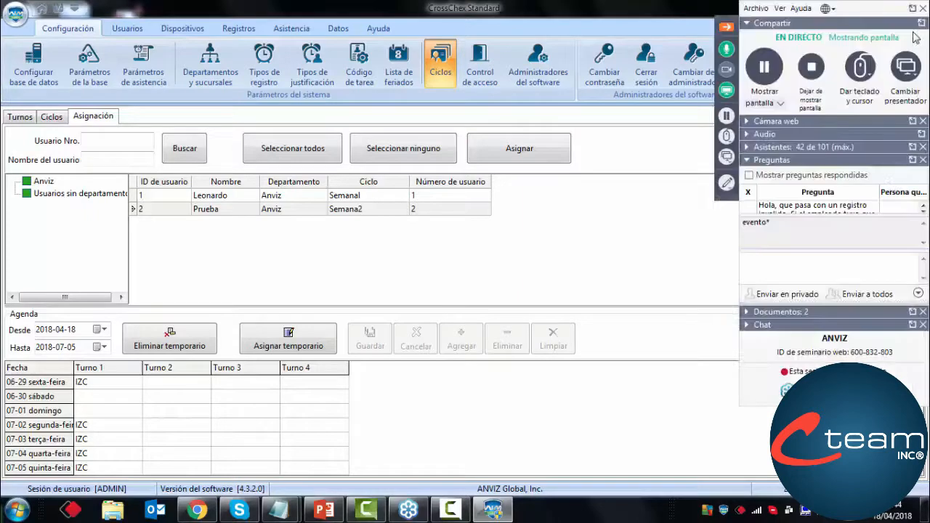
pyautogui.click(924, 206)
pyautogui.click(924, 210)
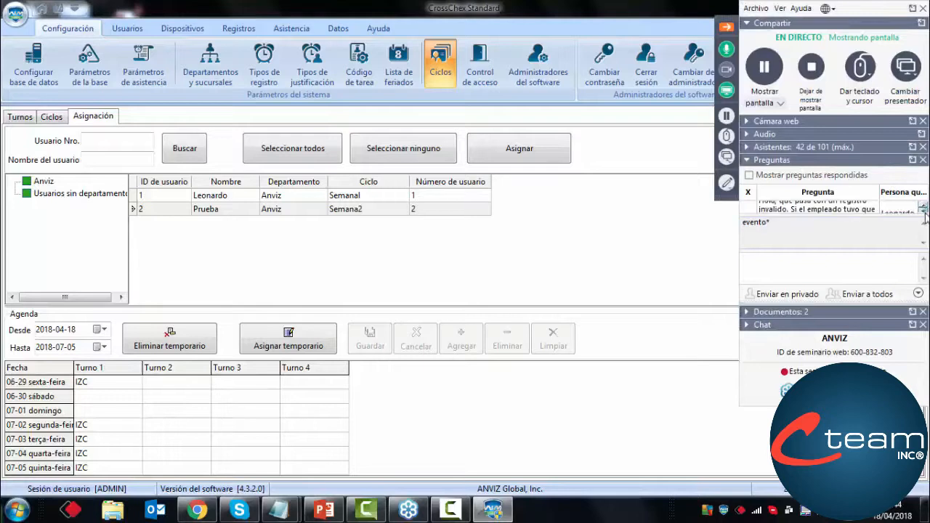
pyautogui.click(924, 210)
pyautogui.click(925, 212)
pyautogui.click(924, 211)
pyautogui.click(924, 210)
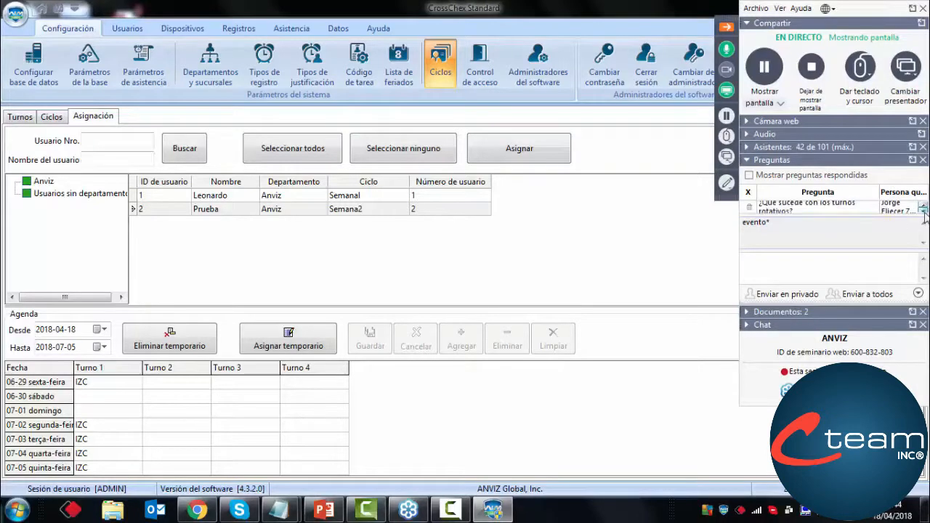
pyautogui.click(924, 210)
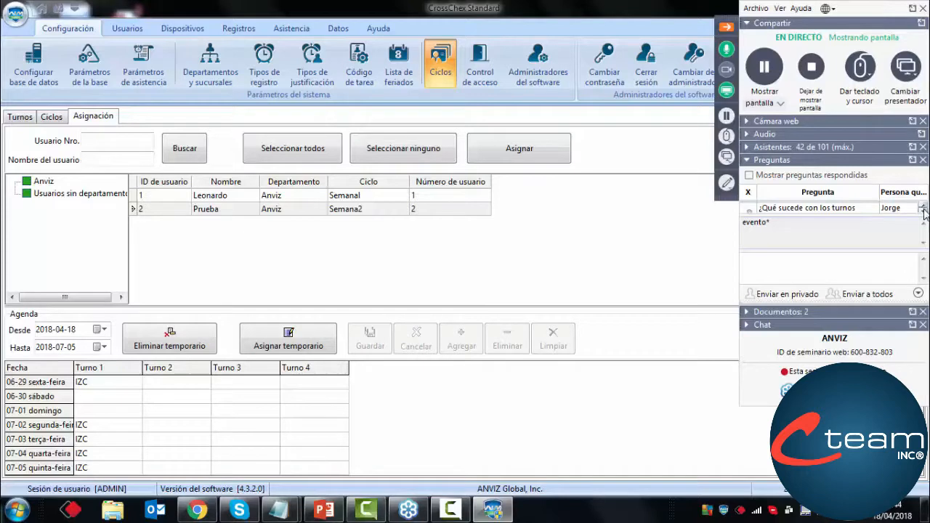
pyautogui.click(924, 210)
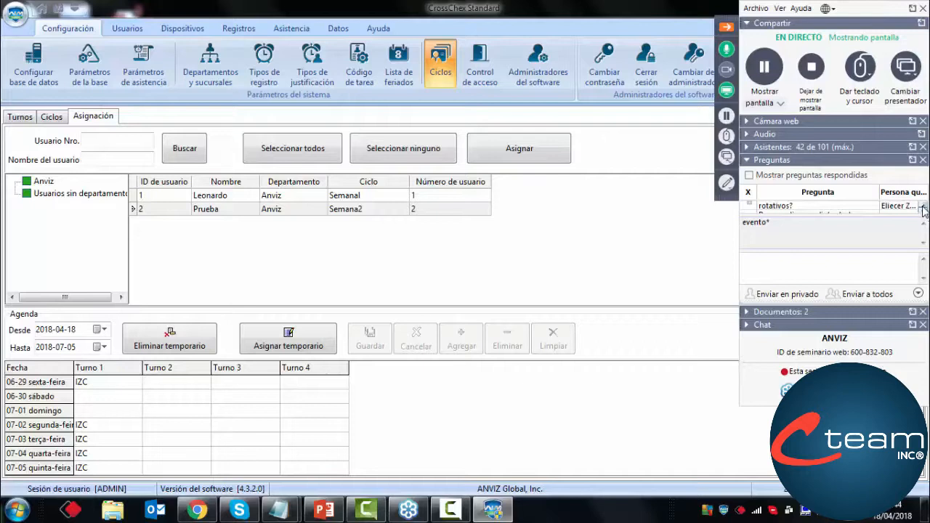
pyautogui.click(924, 207)
pyautogui.click(924, 207)
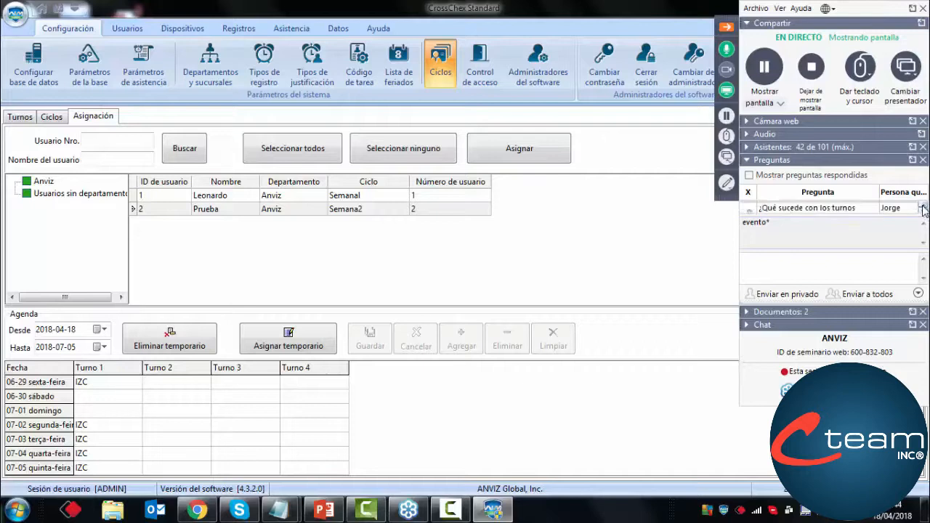
pyautogui.click(923, 212)
pyautogui.click(922, 212)
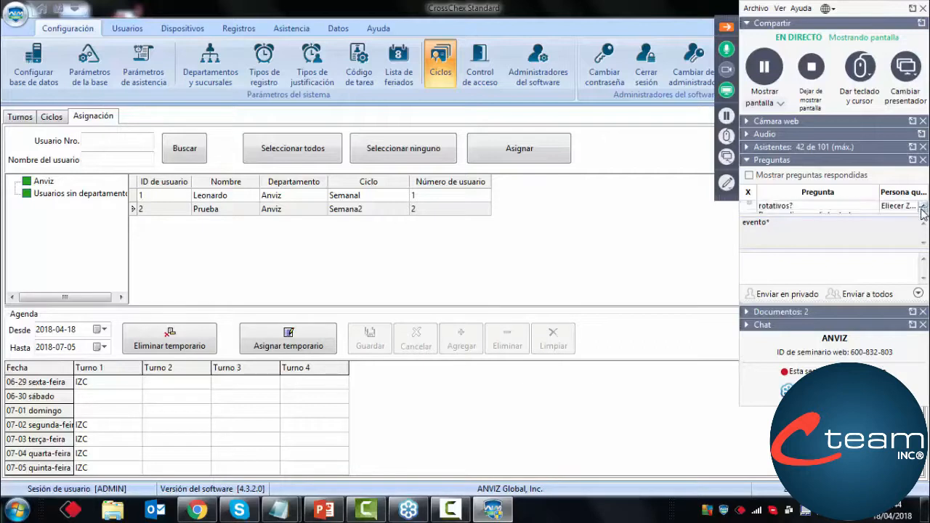
pyautogui.click(923, 212)
pyautogui.click(923, 212)
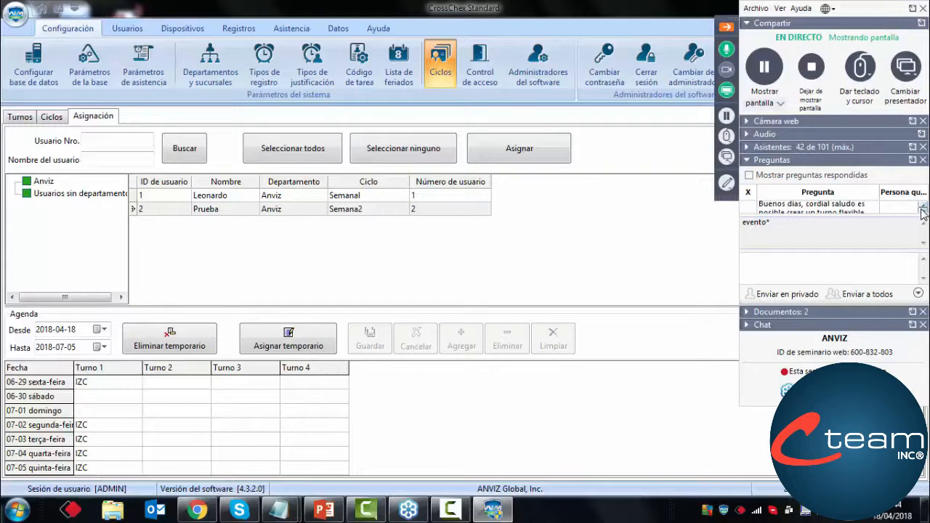
pyautogui.click(598, 251)
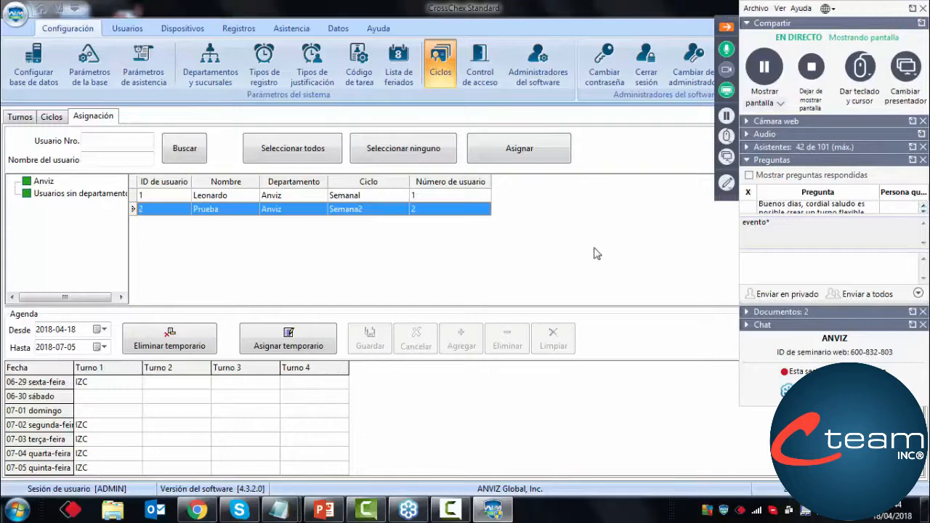
pyautogui.click(727, 27)
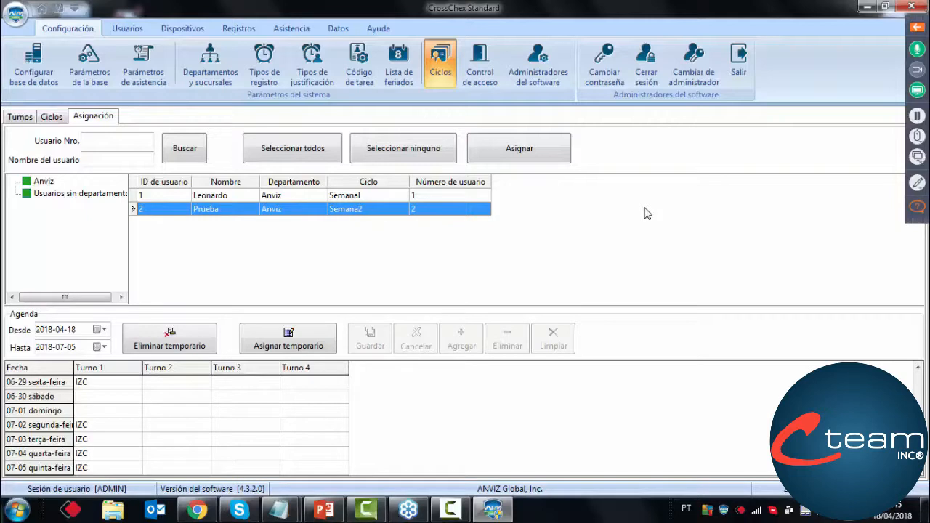
# Review the shift definitions of Turno 1, Turno 6 and Turno 6b in the shift list
pyautogui.click(29, 117)
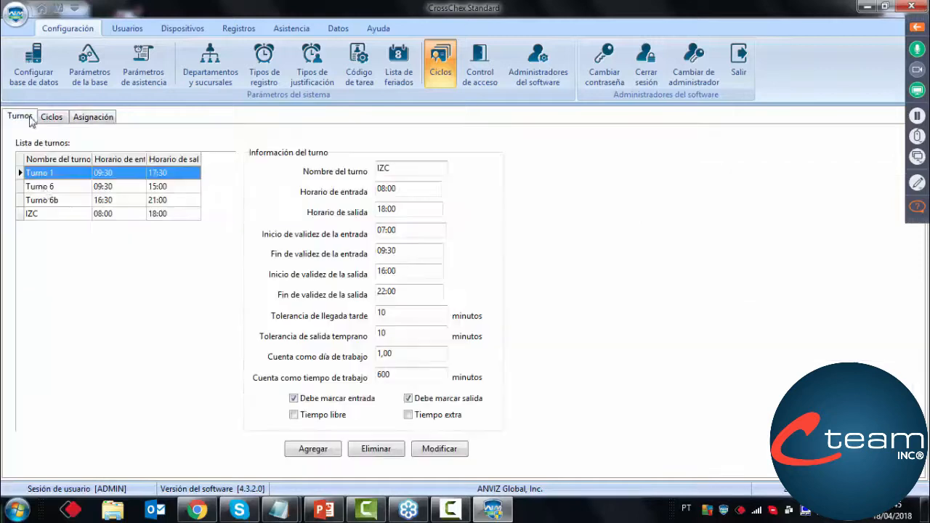
pyautogui.click(65, 175)
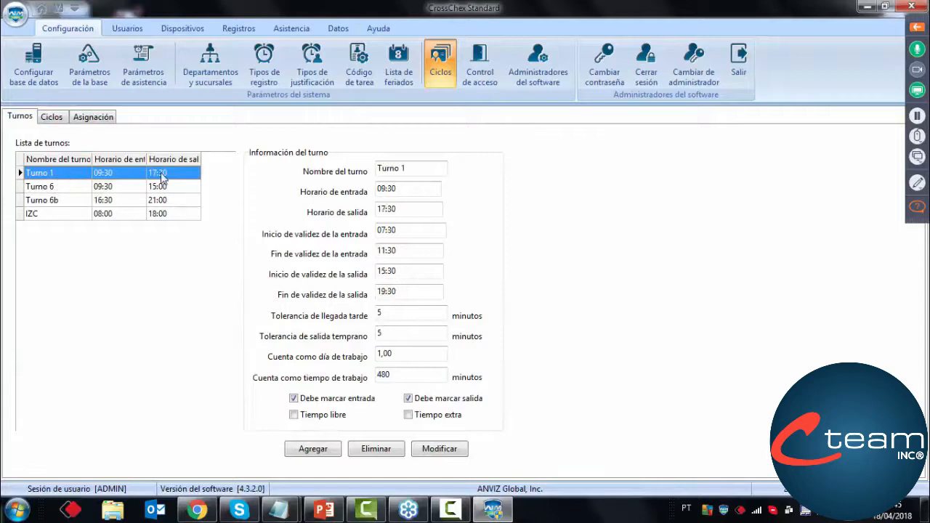
pyautogui.click(134, 189)
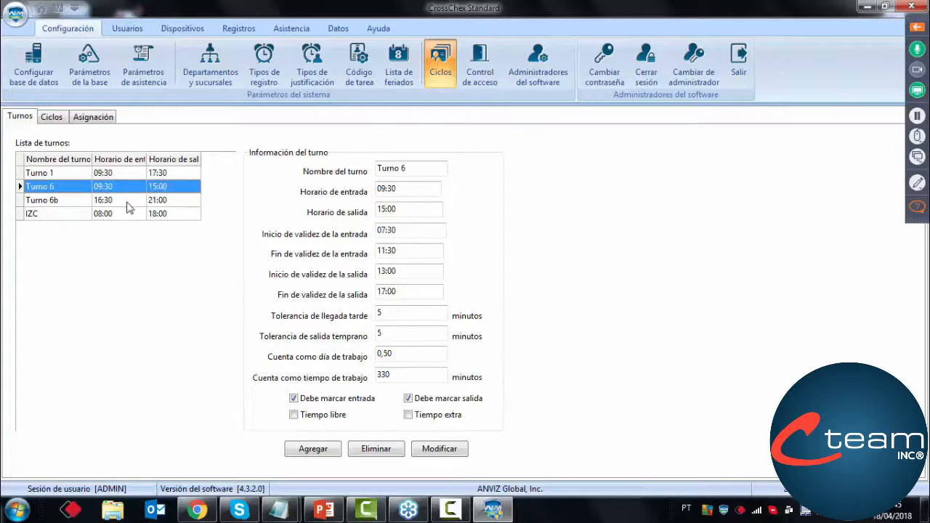
pyautogui.click(128, 206)
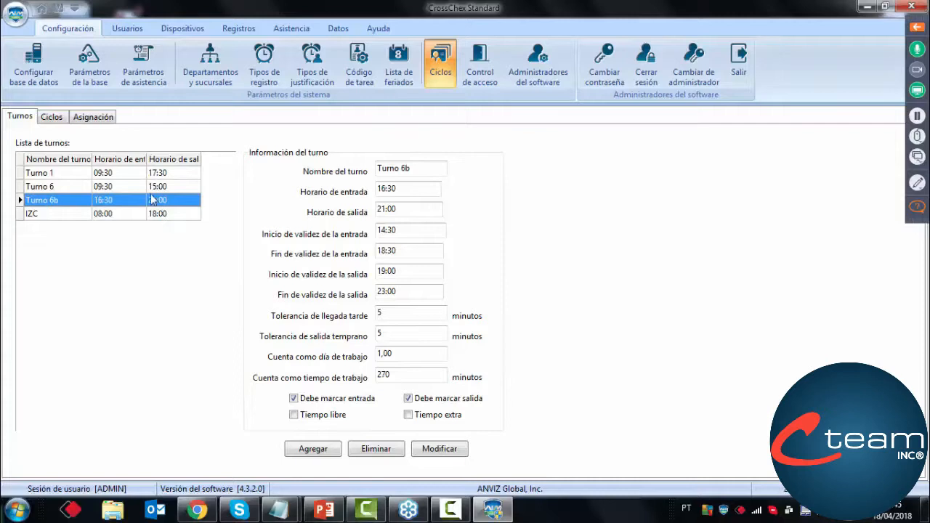
# Set the cycle count to 3 and the unit to Semana in the Semana2 cycle information
pyautogui.click(55, 120)
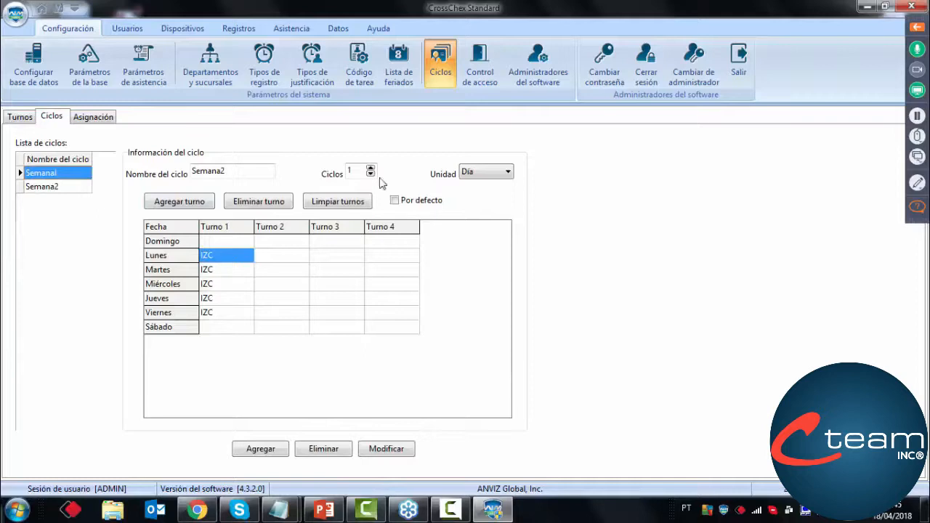
pyautogui.click(371, 167)
pyautogui.click(371, 168)
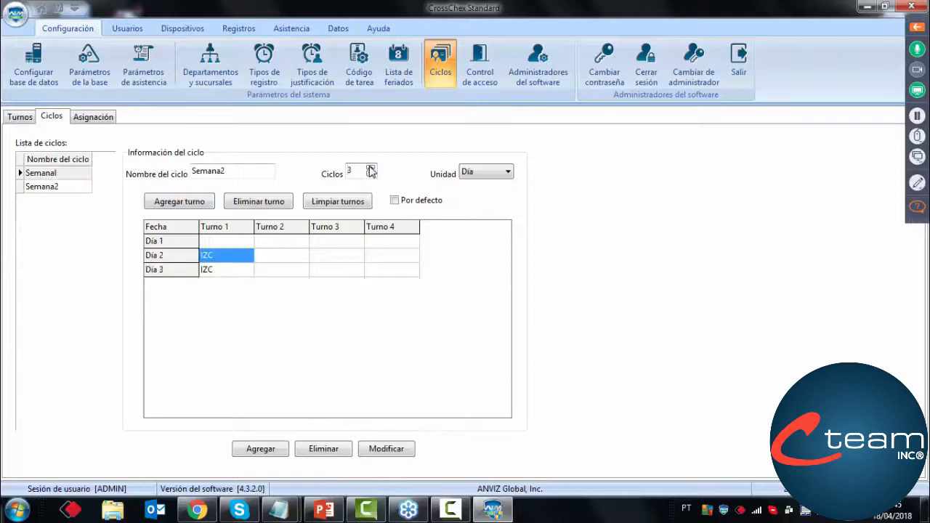
pyautogui.click(485, 172)
pyautogui.click(477, 195)
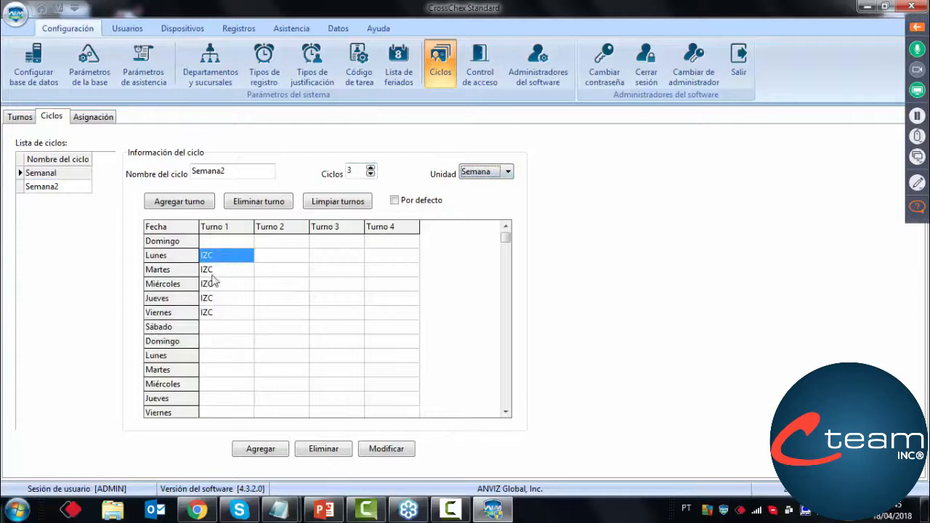
# Select the Turno 1 cells for Lunes to Viernes in the second week, followed by Martes to Sábado in the third week
pyautogui.click(505, 412)
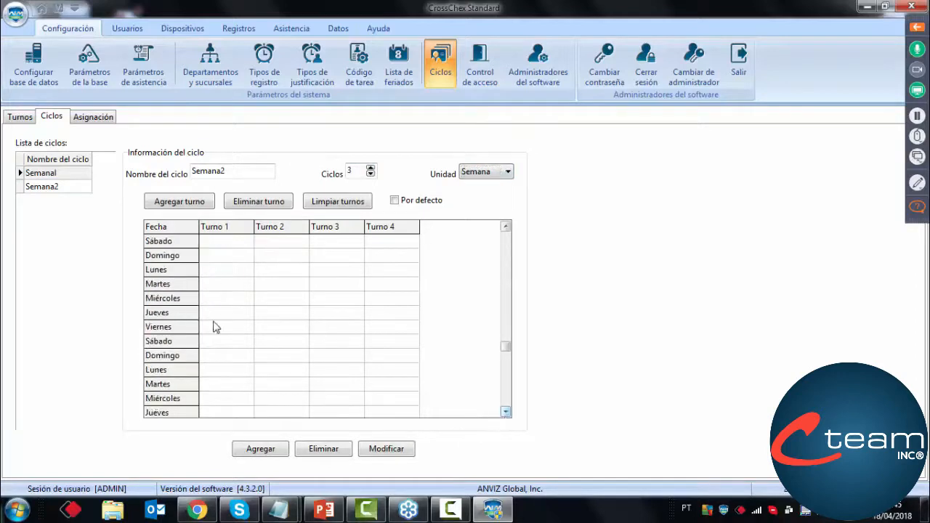
pyautogui.click(234, 272)
pyautogui.moveTo(234, 285); pyautogui.dragTo(224, 332)
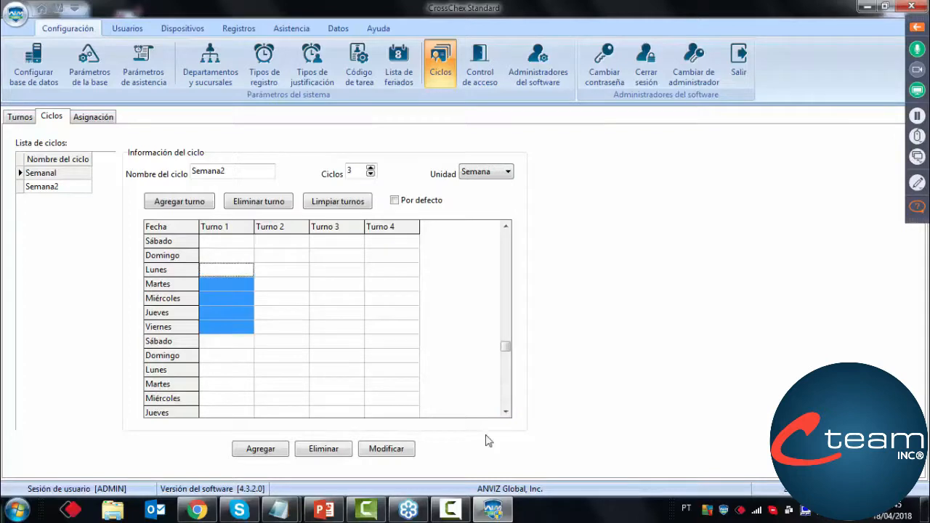
pyautogui.click(505, 412)
pyautogui.click(506, 412)
pyautogui.click(505, 412)
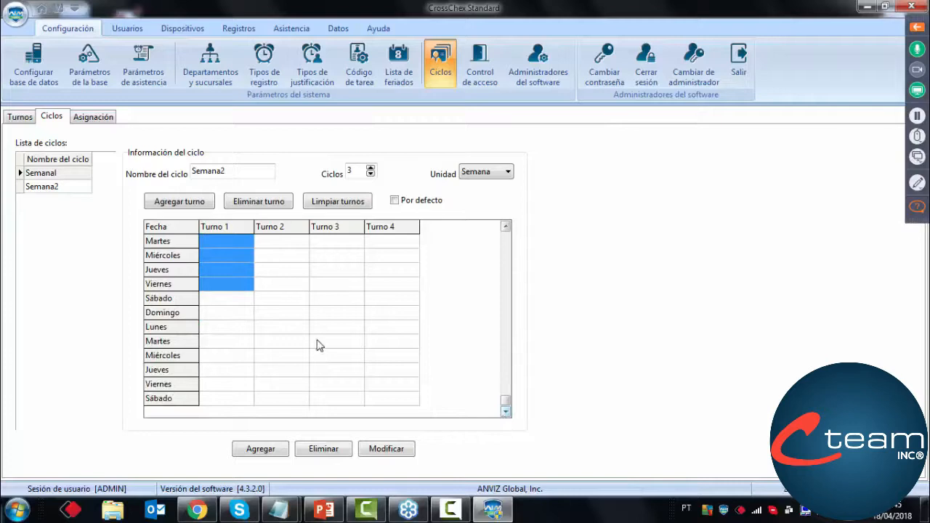
pyautogui.click(228, 343)
pyautogui.moveTo(229, 358); pyautogui.dragTo(223, 396)
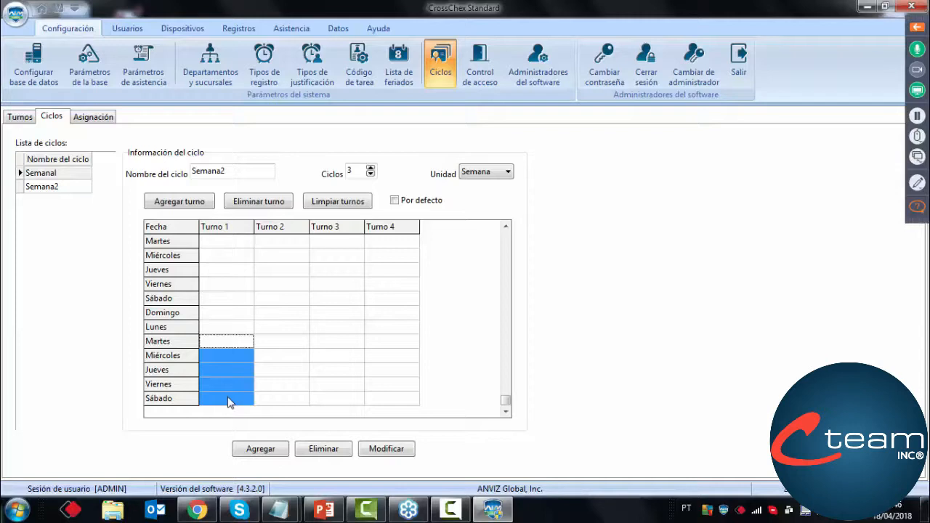
# Show the webinar controls and read the attendee's question about flexible shifts, worked hours and punches per working day
pyautogui.click(917, 28)
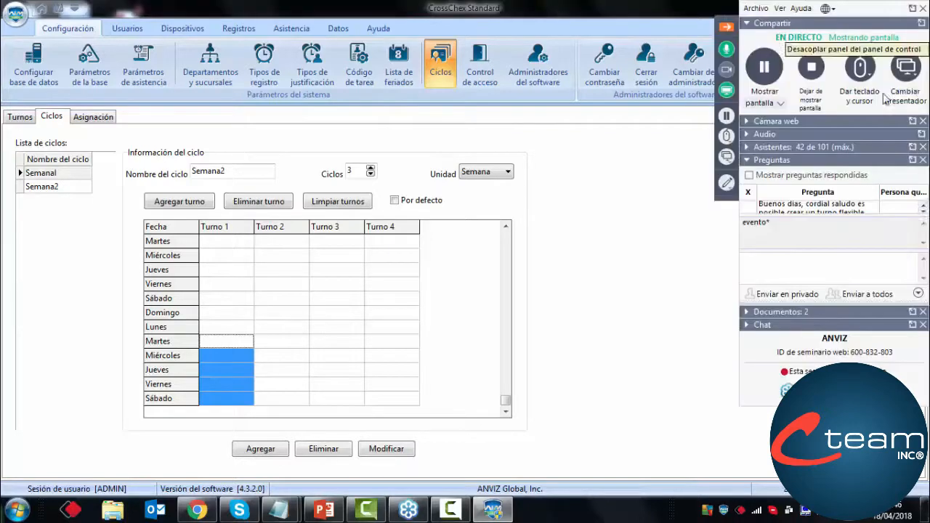
pyautogui.click(925, 212)
pyautogui.click(924, 211)
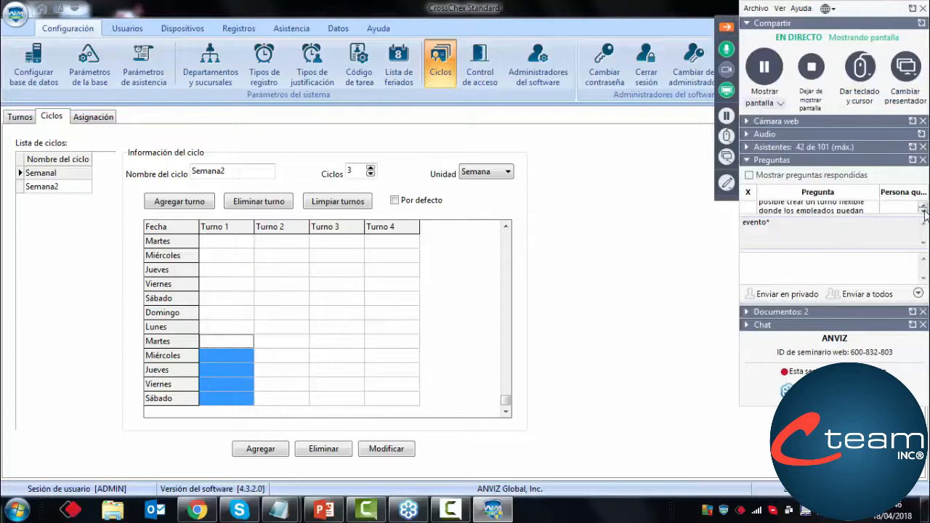
pyautogui.click(925, 212)
pyautogui.click(925, 212)
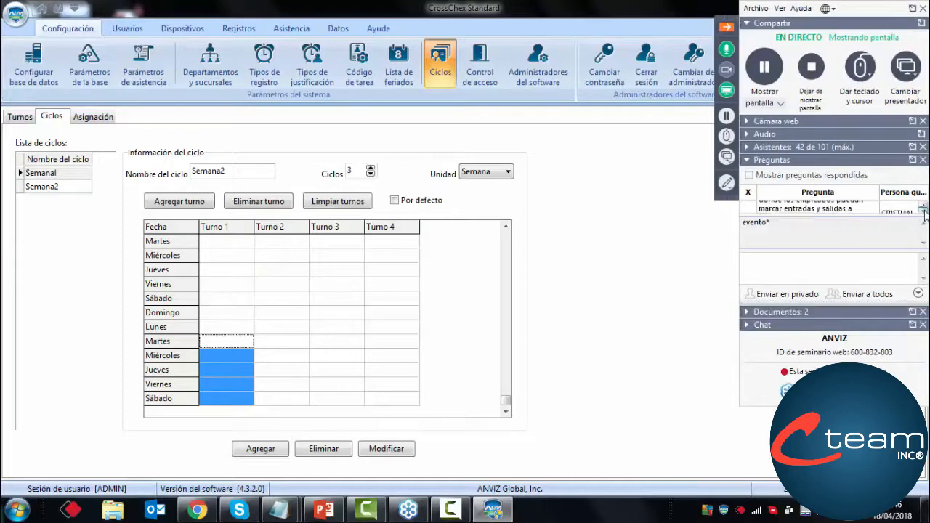
pyautogui.click(925, 211)
pyautogui.click(925, 211)
pyautogui.click(925, 211)
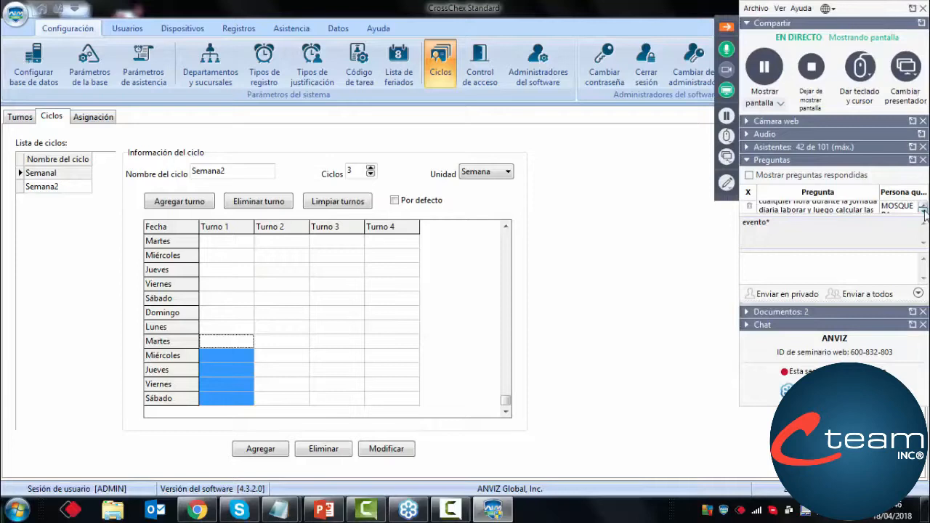
pyautogui.click(925, 211)
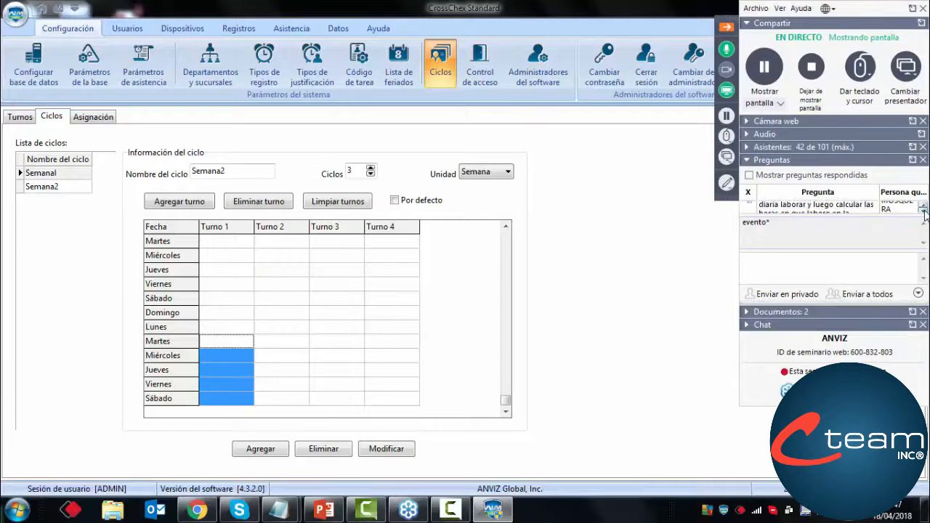
pyautogui.click(925, 211)
pyautogui.click(924, 212)
pyautogui.click(925, 211)
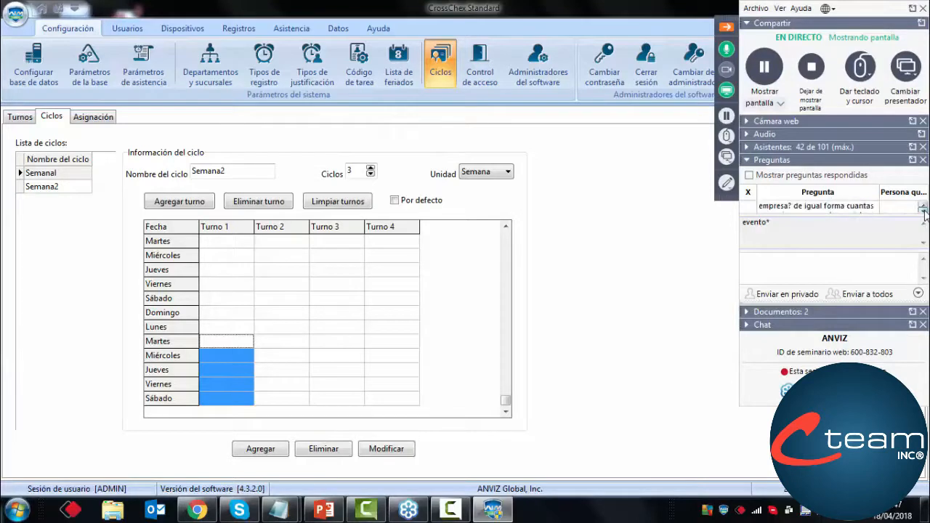
pyautogui.click(924, 211)
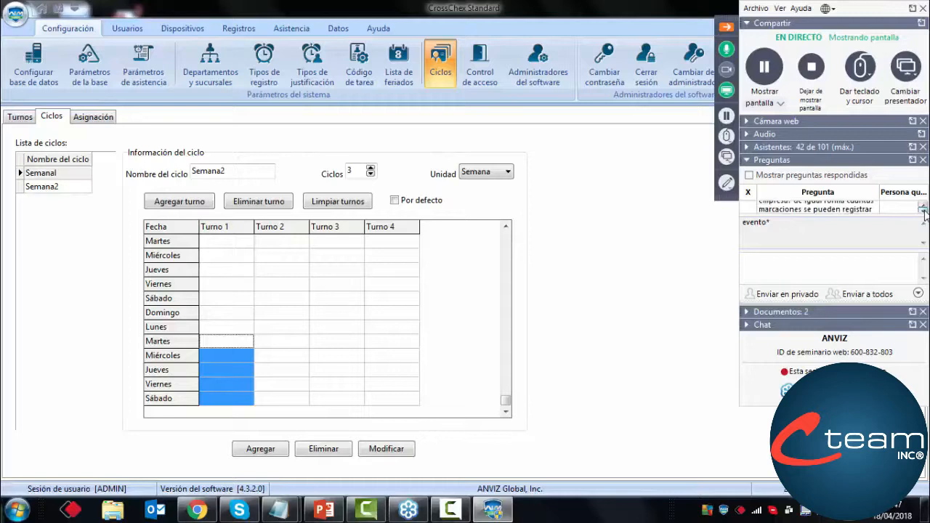
pyautogui.click(925, 211)
pyautogui.click(925, 211)
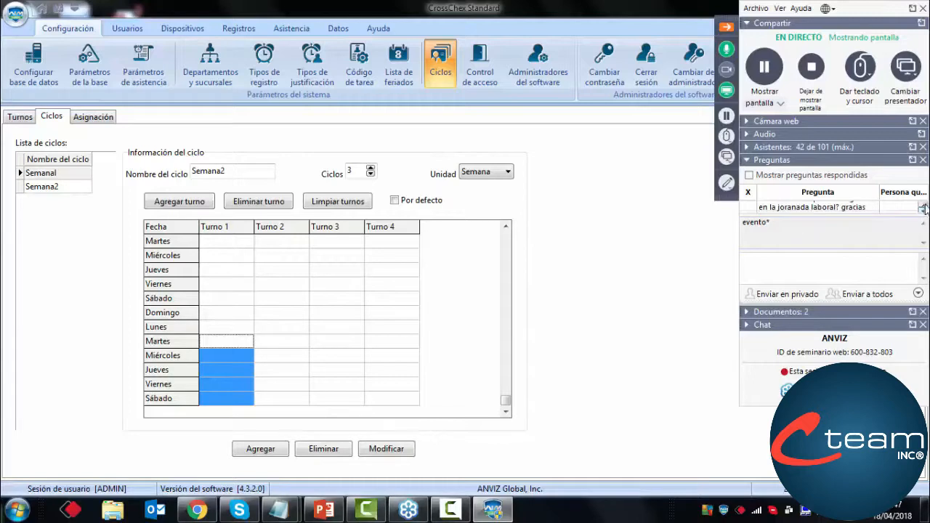
pyautogui.click(924, 207)
pyautogui.click(924, 206)
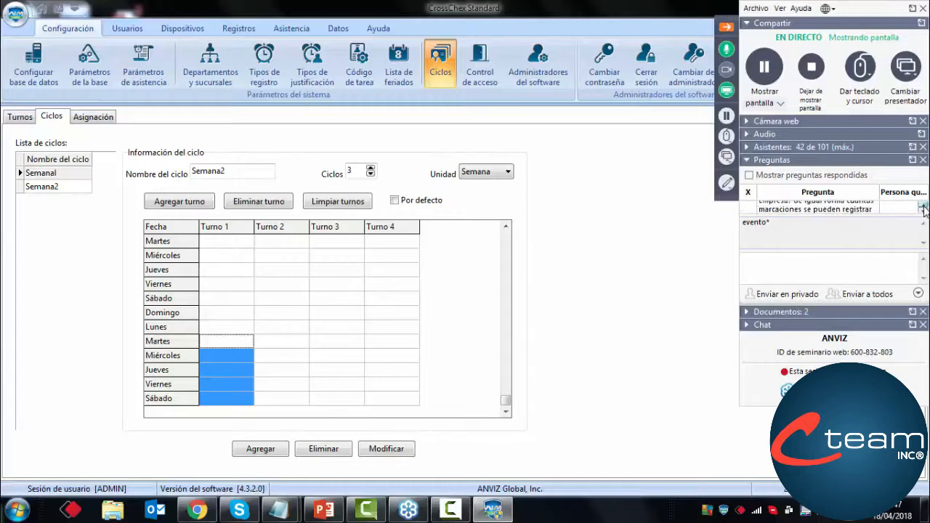
pyautogui.click(925, 212)
pyautogui.click(922, 210)
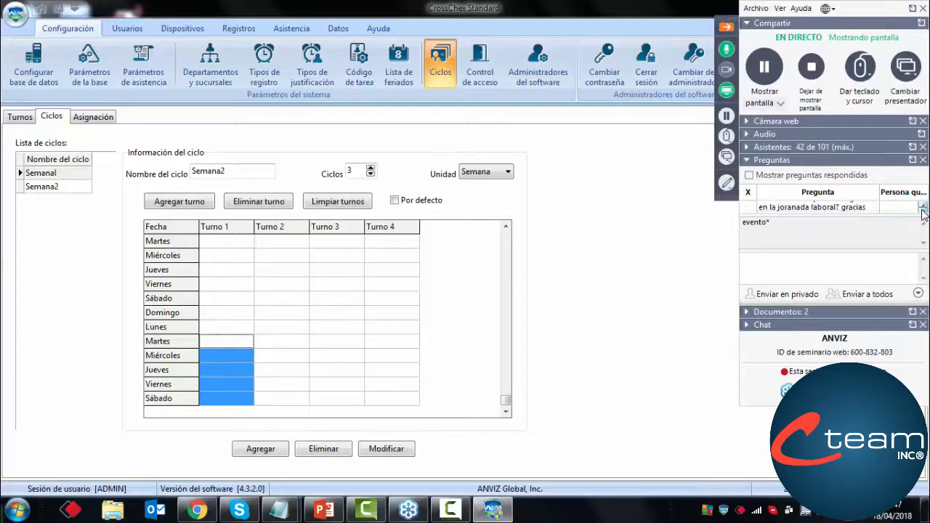
# Read the attendees' following questions, starting with the one about enrolling fingerprints from the software in network mode
pyautogui.click(924, 211)
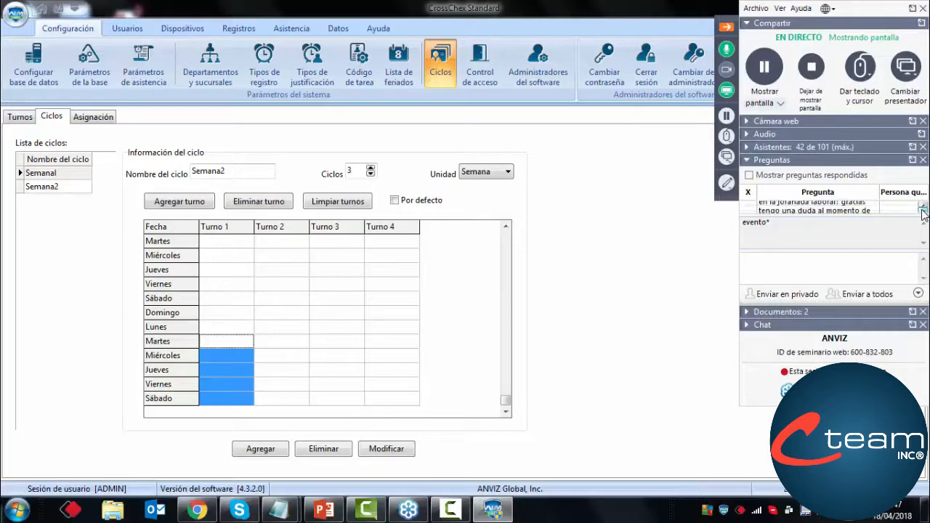
pyautogui.click(924, 212)
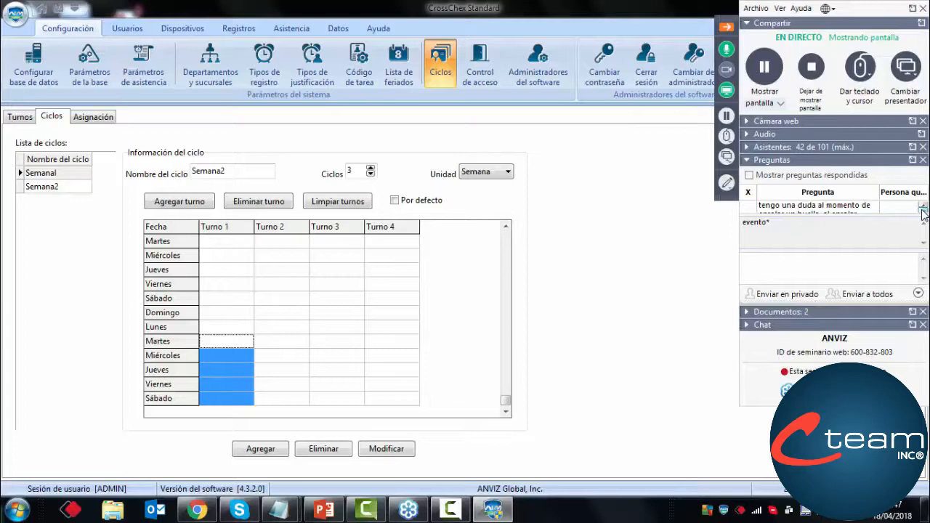
pyautogui.click(925, 211)
pyautogui.click(924, 210)
pyautogui.click(924, 210)
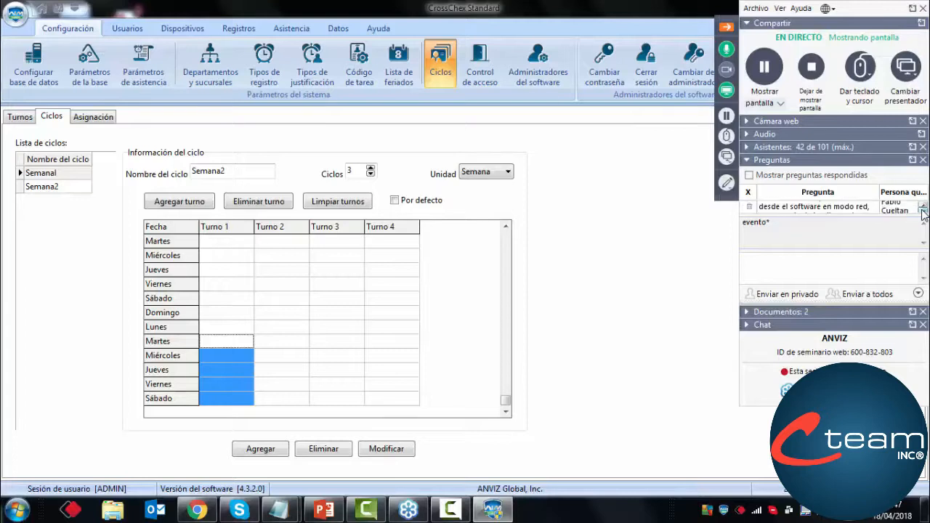
pyautogui.click(924, 210)
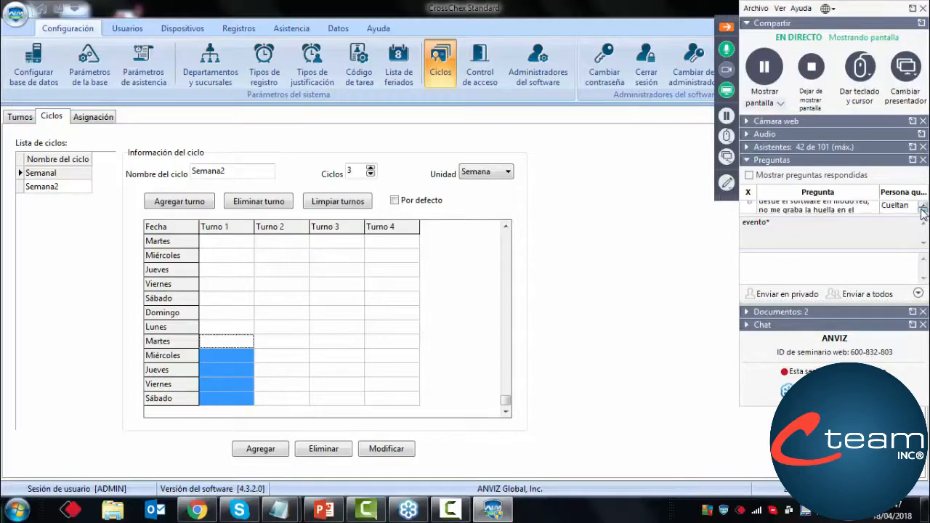
pyautogui.click(924, 210)
pyautogui.click(924, 211)
pyautogui.click(924, 211)
pyautogui.click(924, 211)
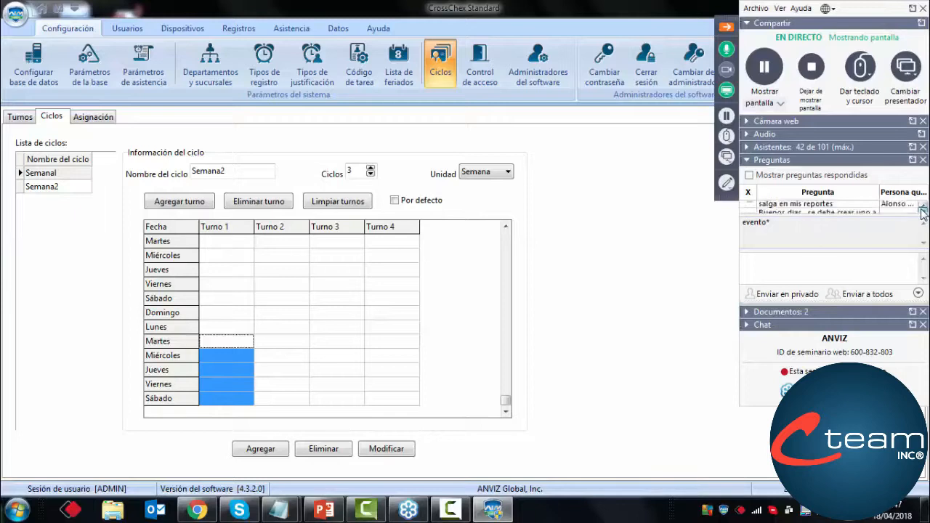
pyautogui.click(924, 211)
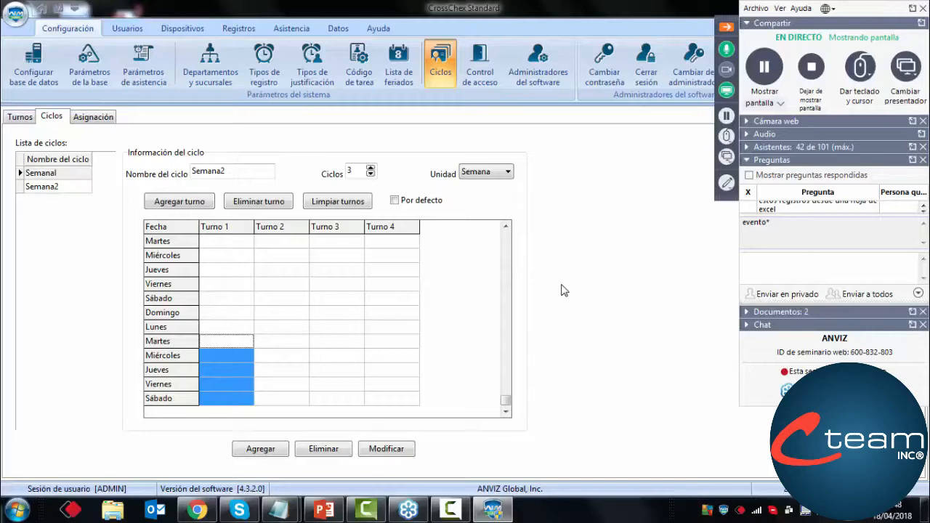
# Go back through the attendees' questions to the earlier ones and hide the webinar controls
pyautogui.click(924, 208)
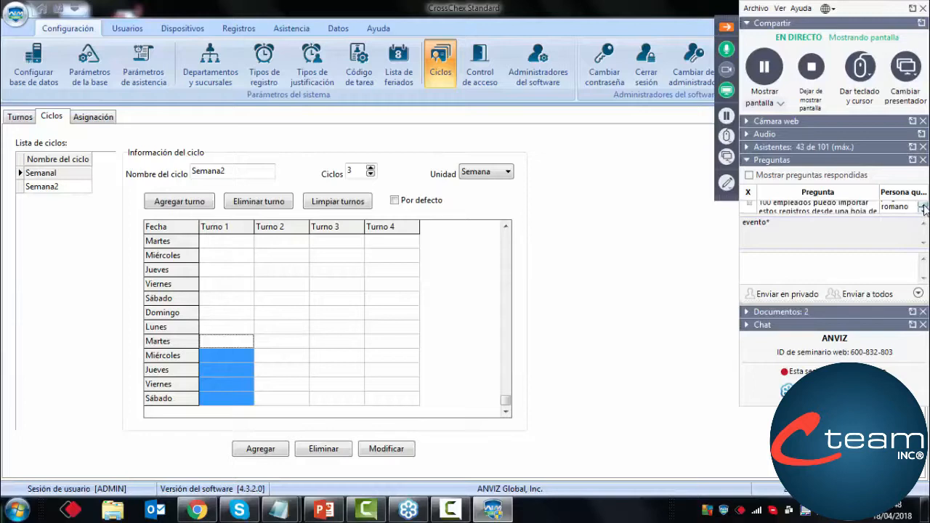
pyautogui.click(924, 208)
pyautogui.click(924, 208)
pyautogui.click(924, 208)
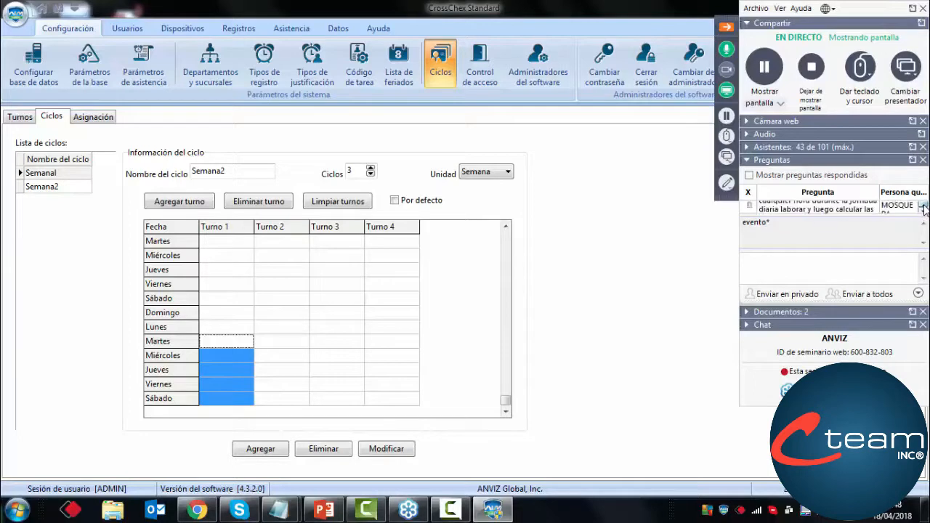
pyautogui.click(924, 208)
pyautogui.click(924, 208)
pyautogui.click(924, 207)
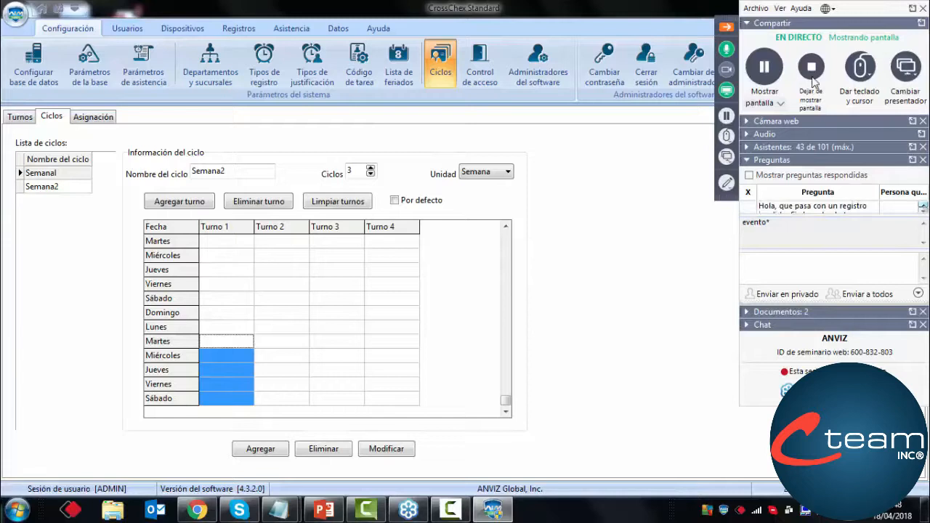
pyautogui.click(726, 27)
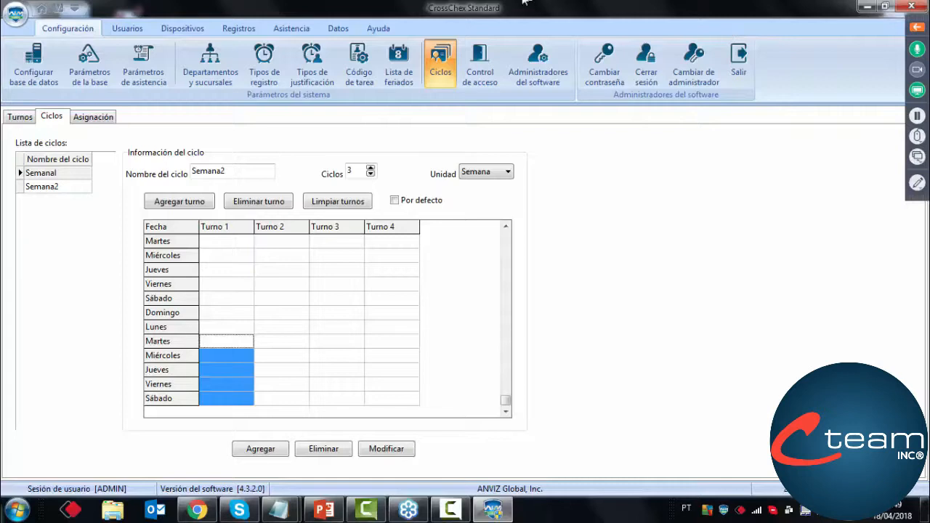
# Replace the Usuario Nro. of user Prueba with a 17-digit test number, save it, and reopen the record briefly to check it
pyautogui.click(138, 30)
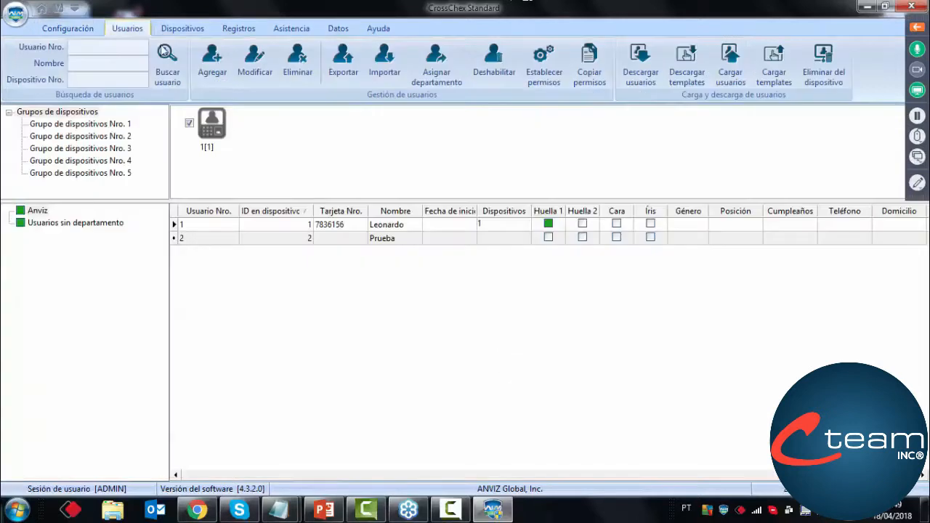
pyautogui.click(407, 240)
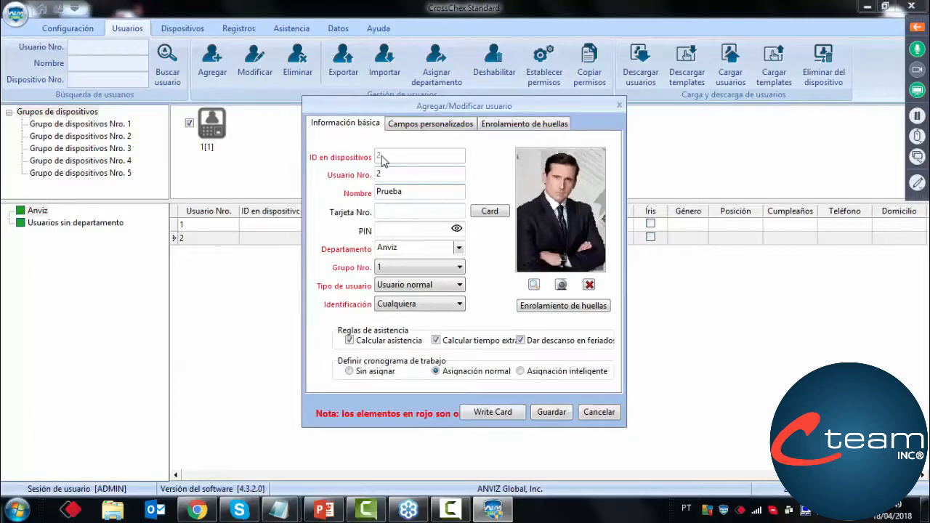
pyautogui.doubleClick(392, 176)
pyautogui.click(418, 178)
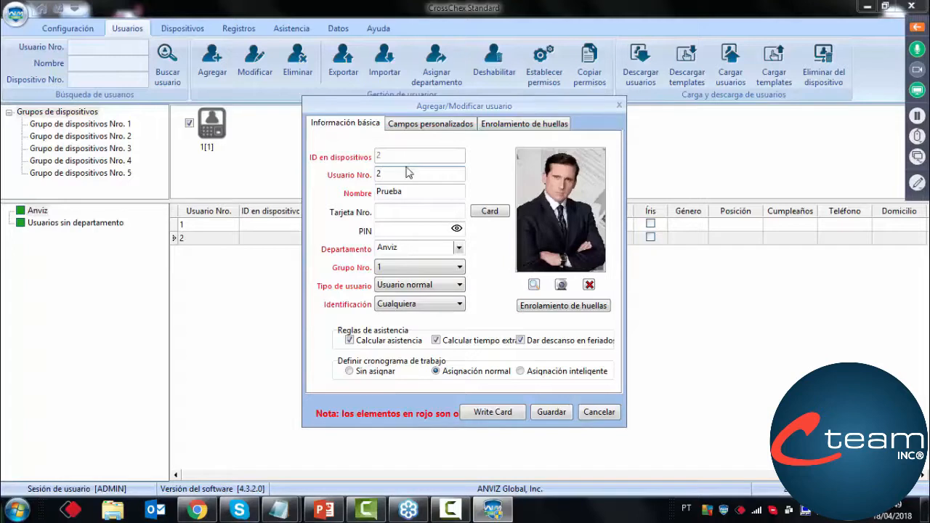
pyautogui.moveTo(394, 175); pyautogui.dragTo(350, 182)
pyautogui.write('12345678909876532')
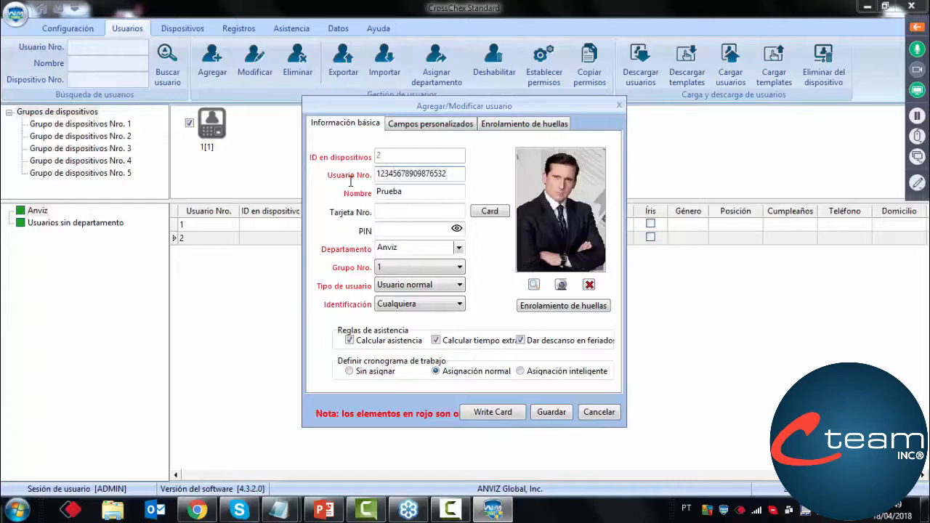
pyautogui.moveTo(447, 175); pyautogui.dragTo(358, 177)
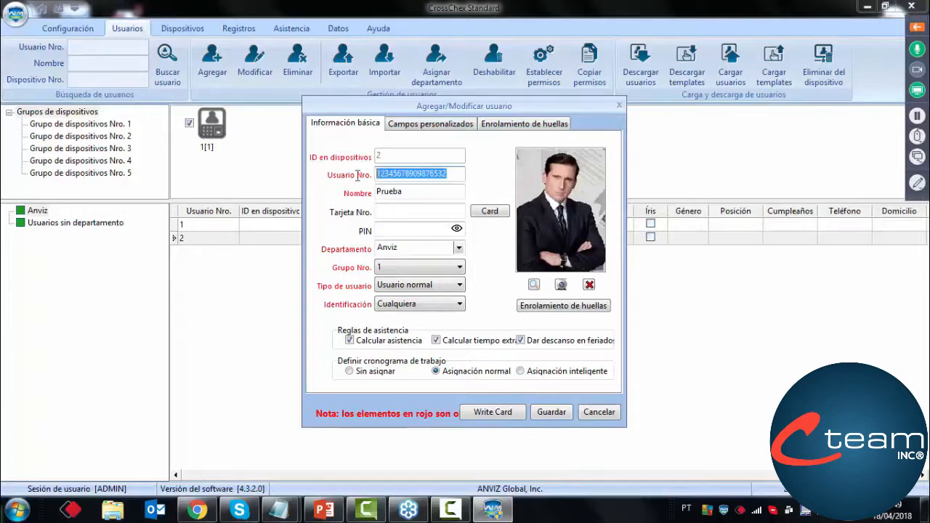
pyautogui.click(555, 413)
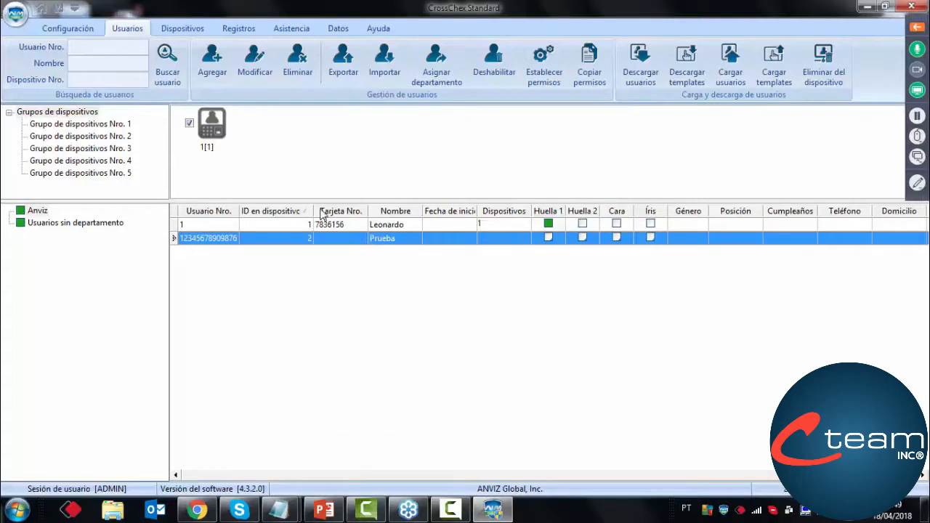
pyautogui.doubleClick(372, 243)
pyautogui.click(592, 419)
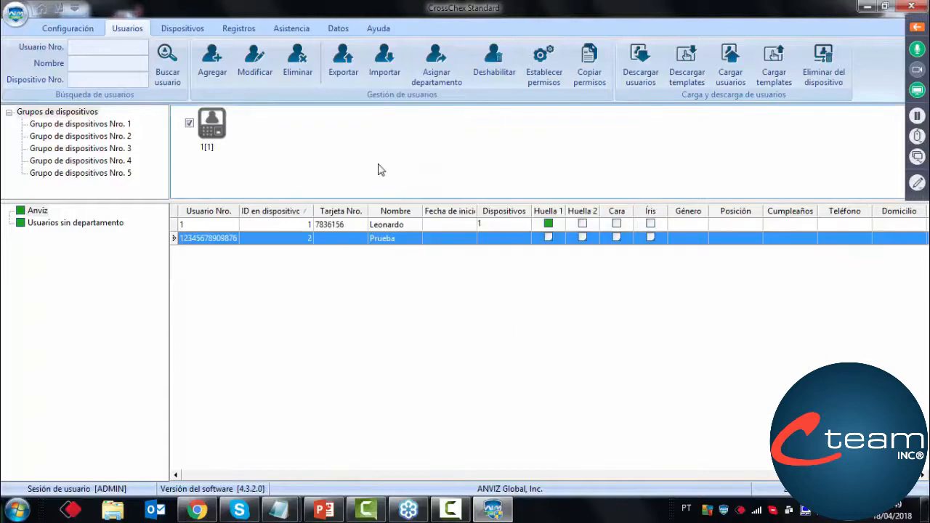
# Filter the attendance record search to the Anviz department and the user with ID 1
pyautogui.click(226, 30)
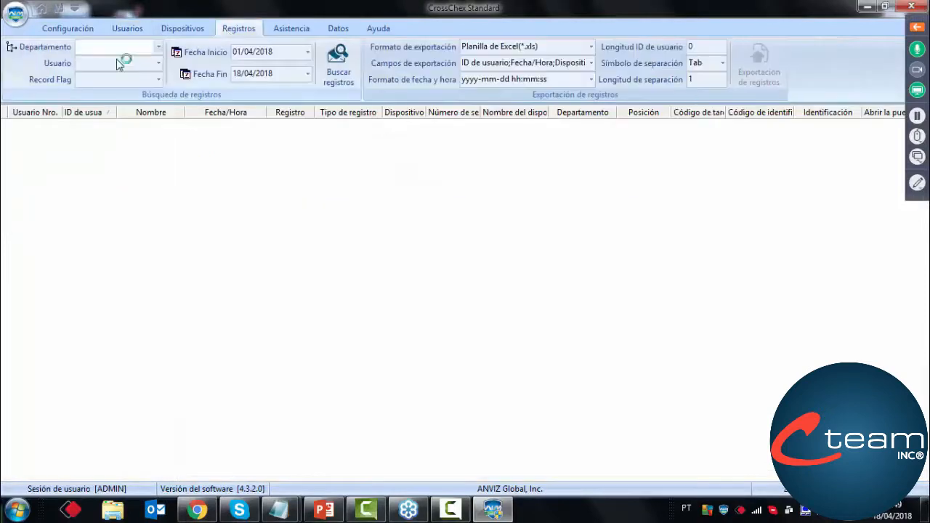
pyautogui.click(113, 48)
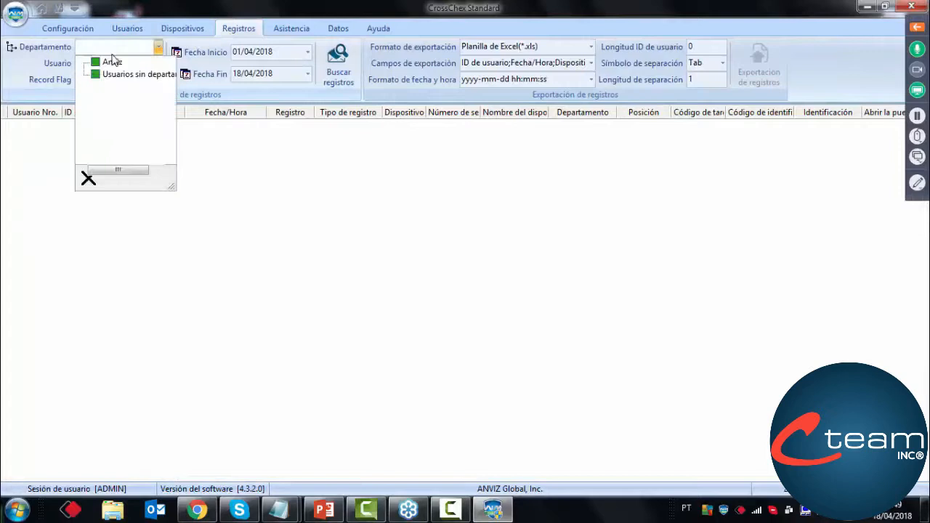
pyautogui.click(110, 62)
pyautogui.click(93, 64)
pyautogui.click(93, 78)
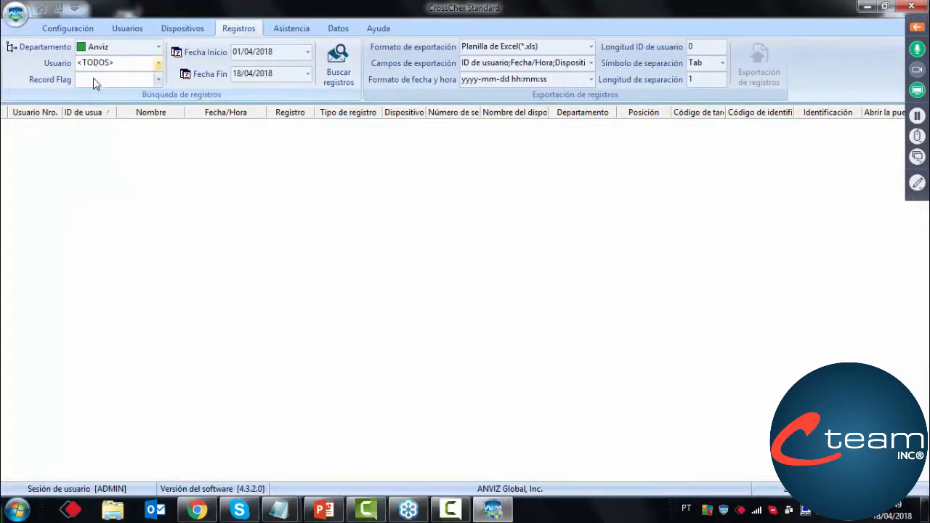
pyautogui.click(117, 64)
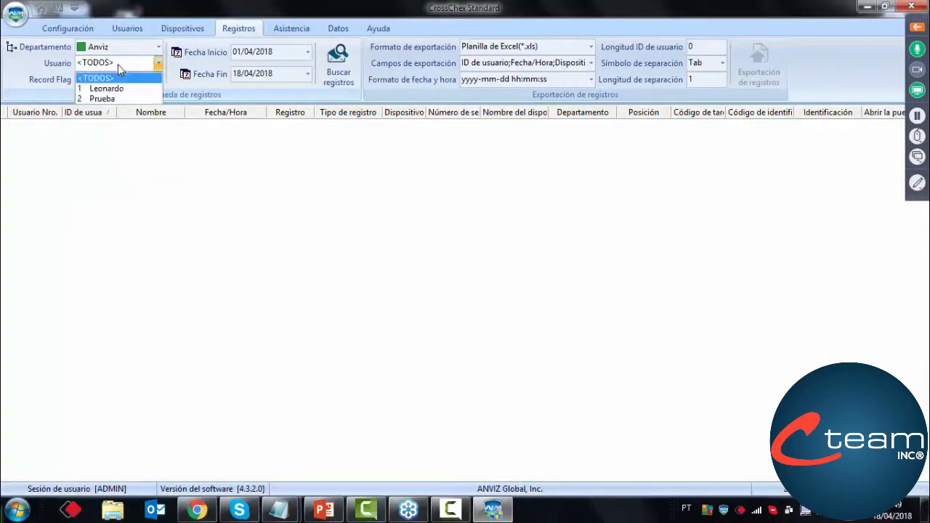
pyautogui.click(109, 79)
pyautogui.click(108, 66)
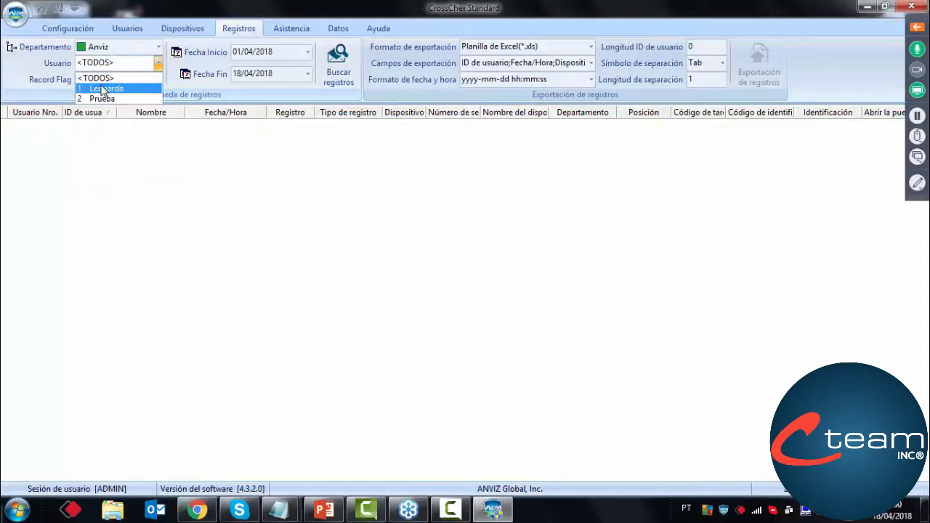
pyautogui.click(102, 90)
# Check the Record Flag options of the record search and open the Dispositivos section
pyautogui.click(158, 80)
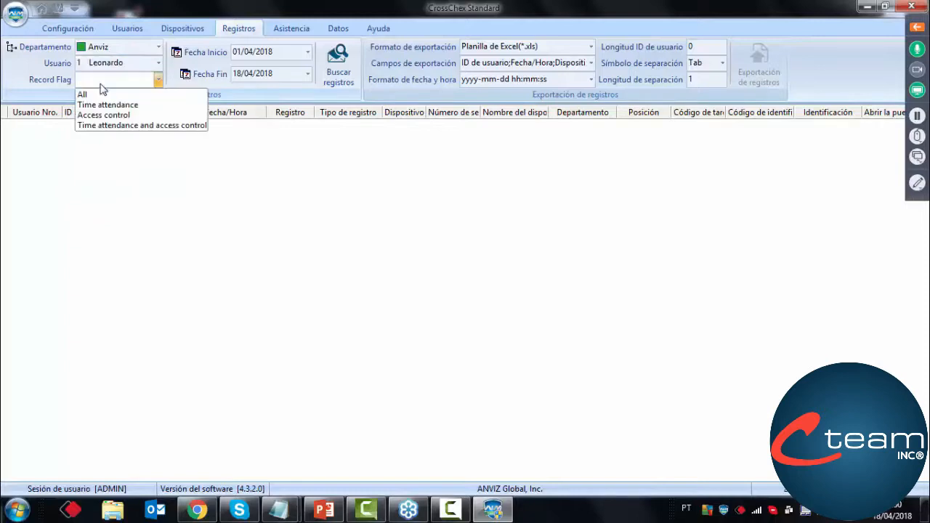
pyautogui.click(276, 30)
pyautogui.click(236, 31)
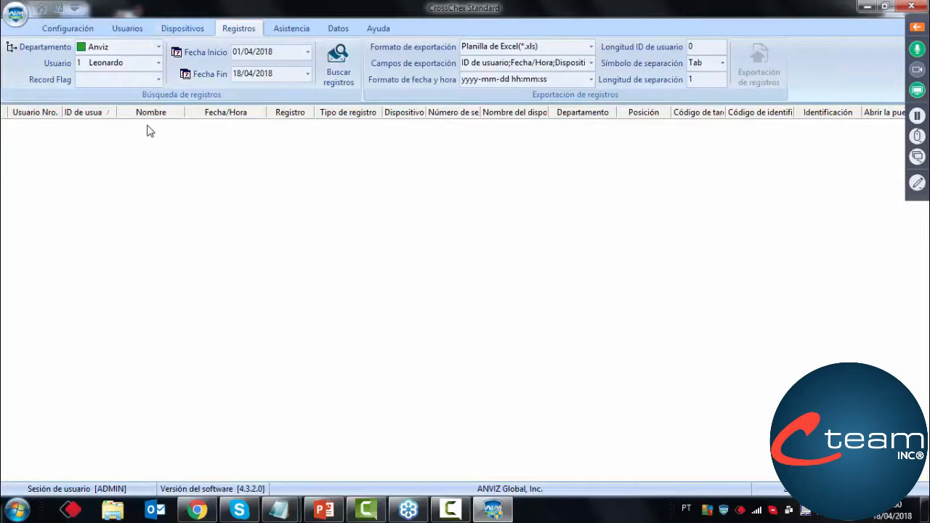
pyautogui.click(186, 28)
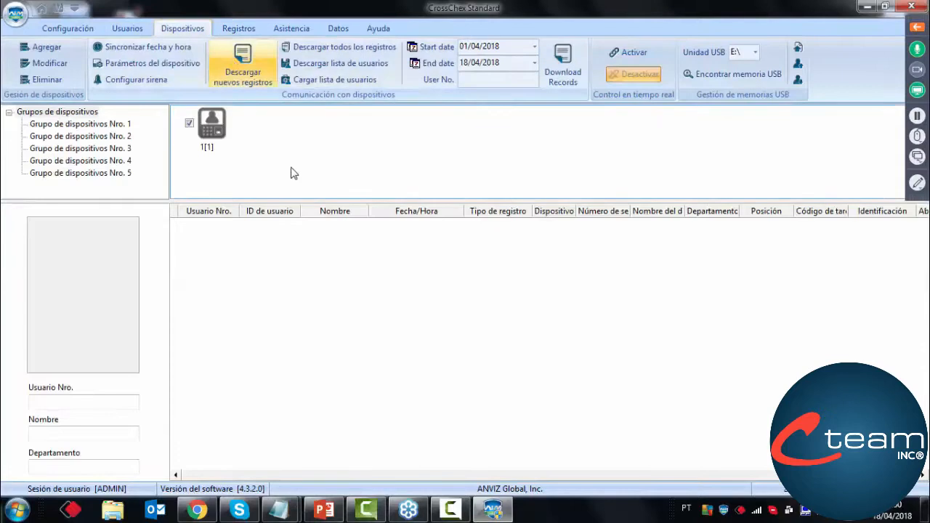
# Return to the attendance record search and check which users its Usuario filter offers
pyautogui.click(247, 33)
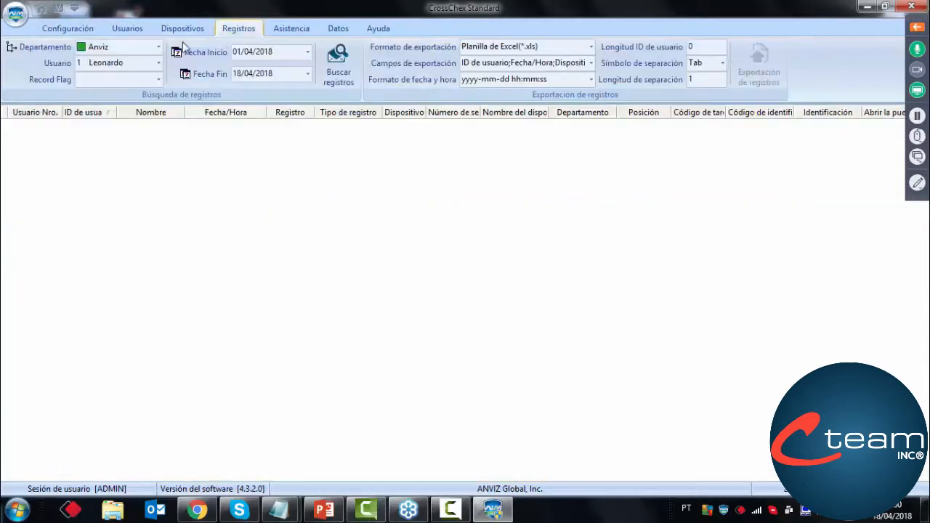
pyautogui.click(145, 63)
pyautogui.click(143, 64)
pyautogui.click(143, 63)
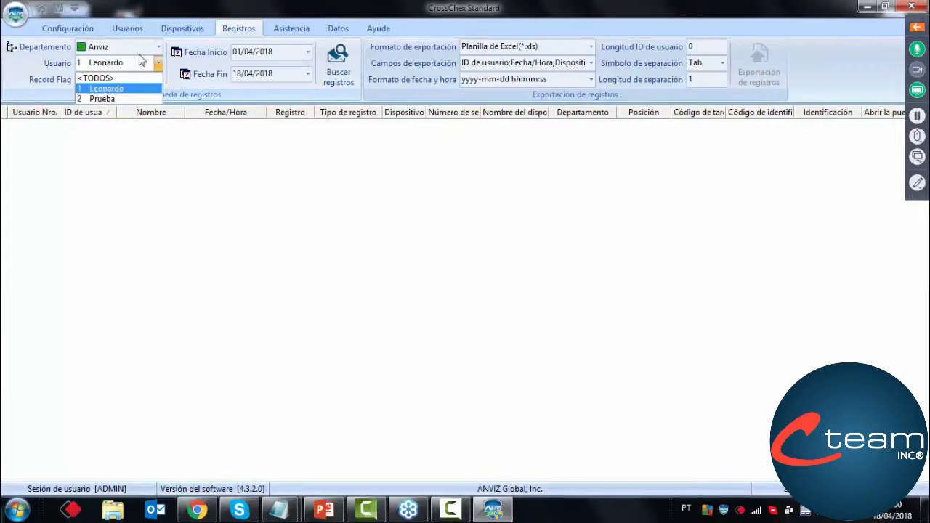
# Replace the Usuario Nro. of user Prueba with an eight-digit test number and save the record
pyautogui.click(130, 29)
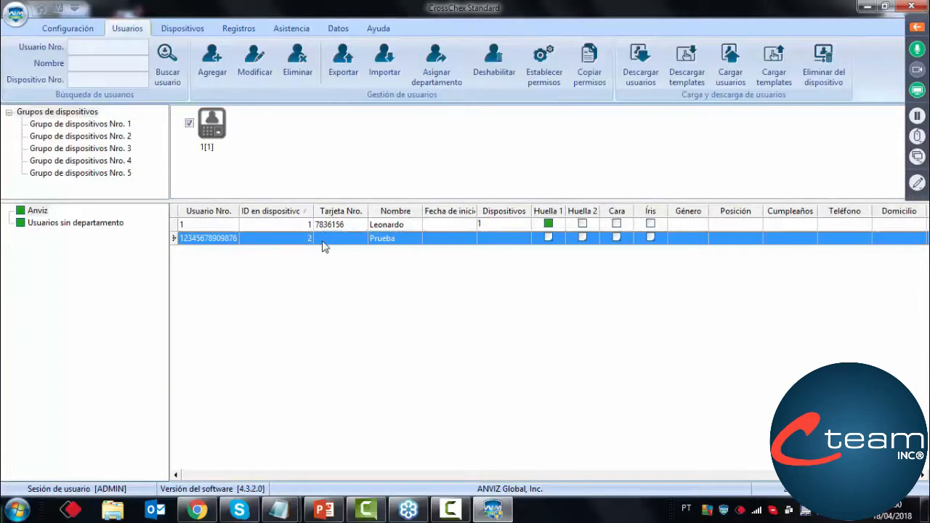
pyautogui.doubleClick(328, 240)
pyautogui.moveTo(458, 177); pyautogui.dragTo(333, 178)
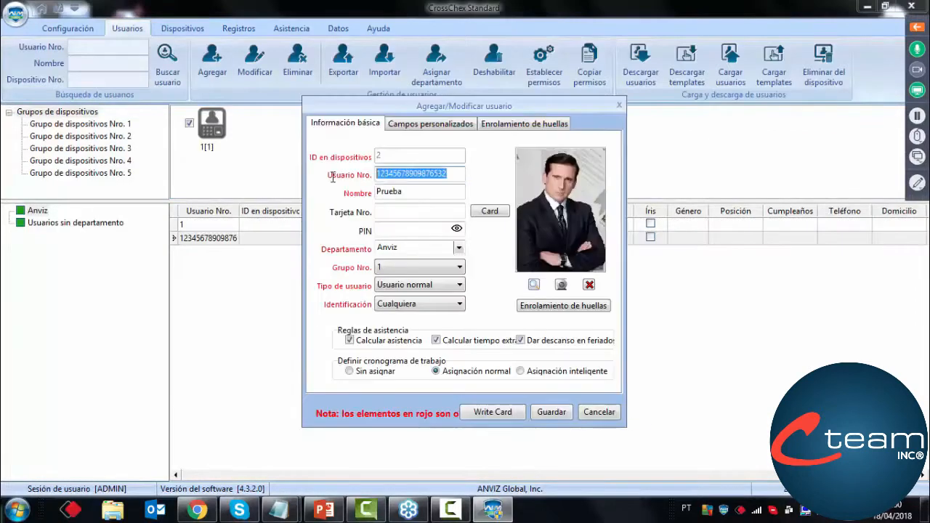
pyautogui.press('BackSpace')
pyautogui.write('12345678')
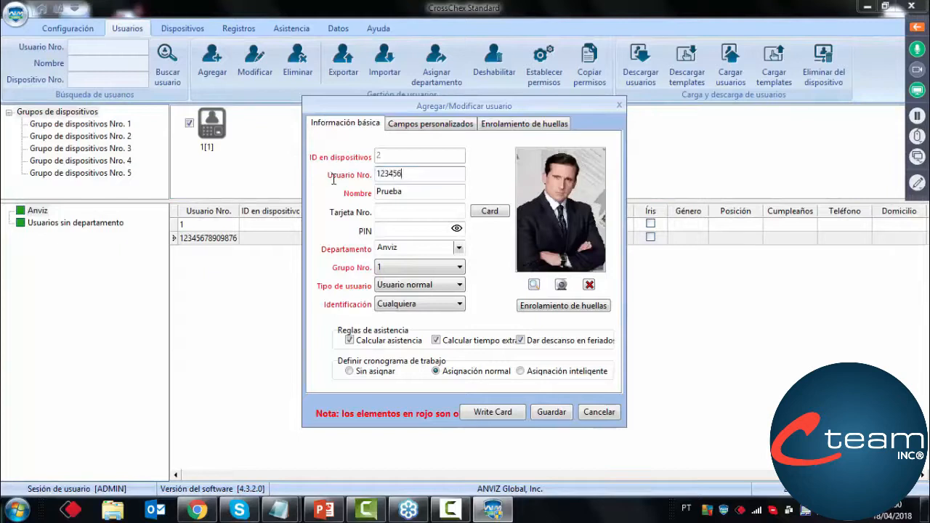
pyautogui.click(550, 412)
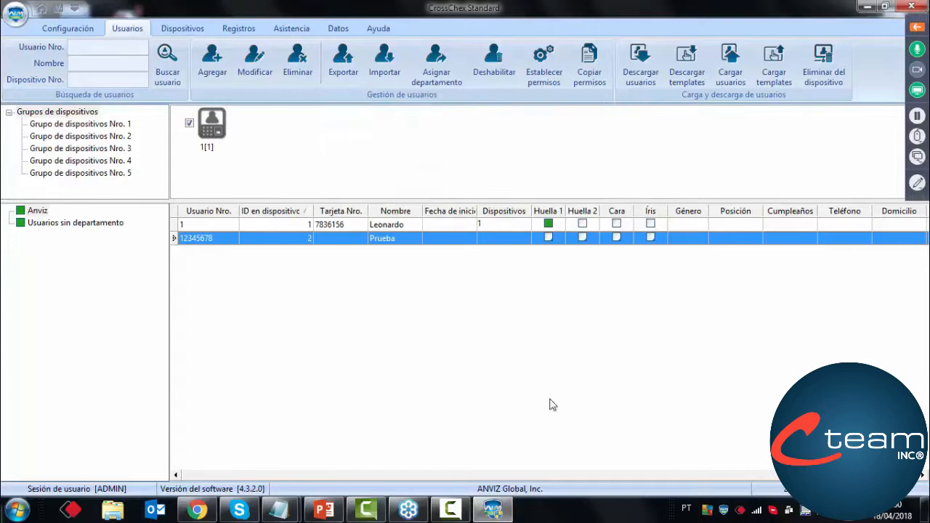
# Recheck the Usuario options in the attendance record search and reselect the Anviz department
pyautogui.click(234, 27)
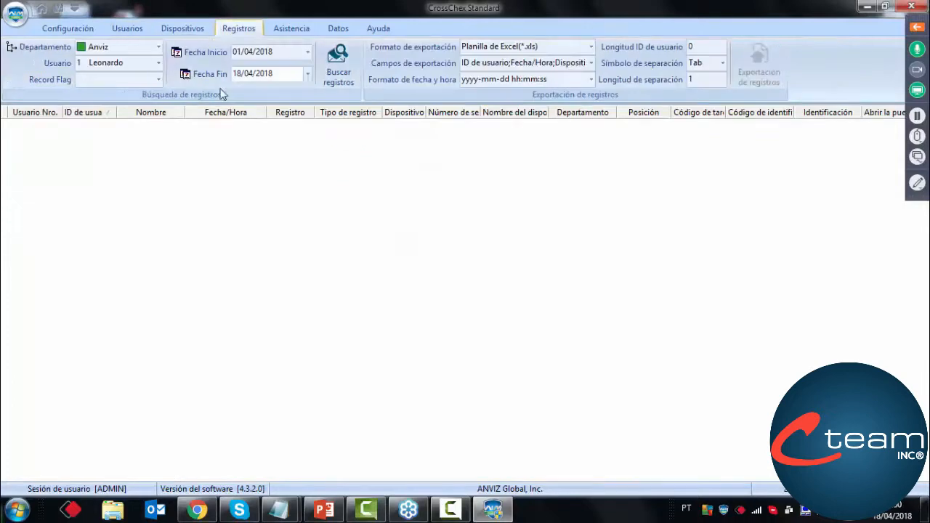
pyautogui.click(122, 78)
pyautogui.click(118, 64)
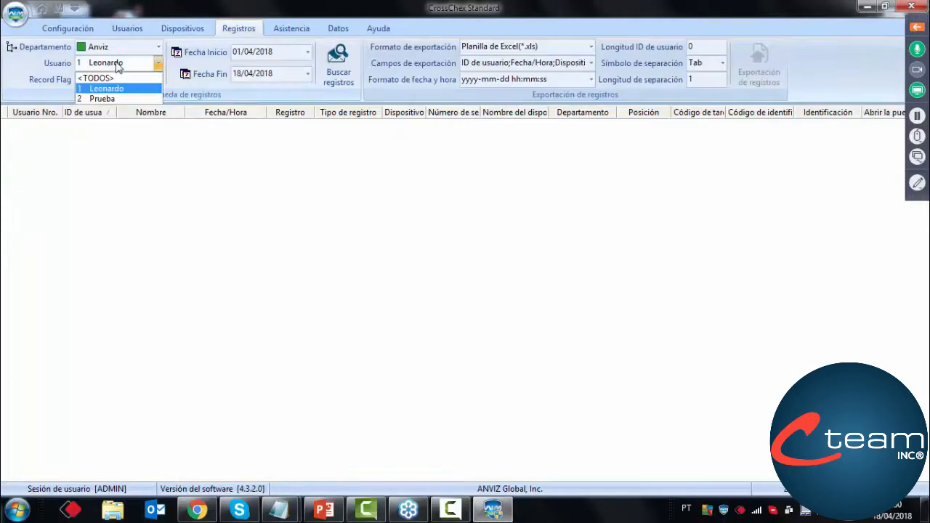
pyautogui.click(118, 66)
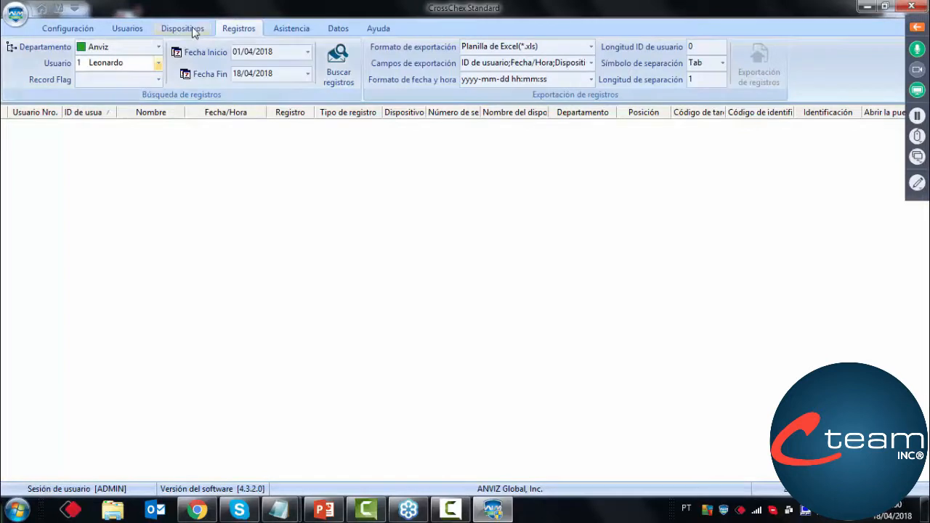
pyautogui.click(159, 48)
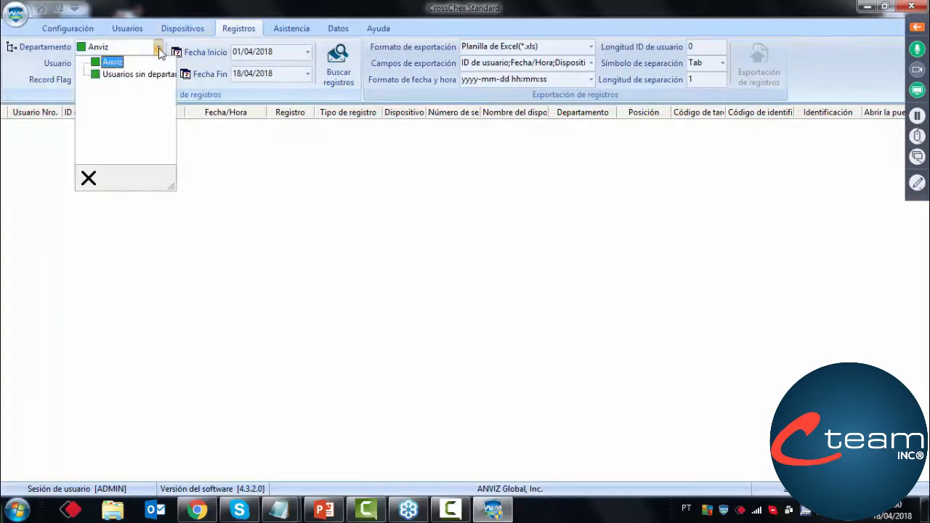
pyautogui.click(115, 64)
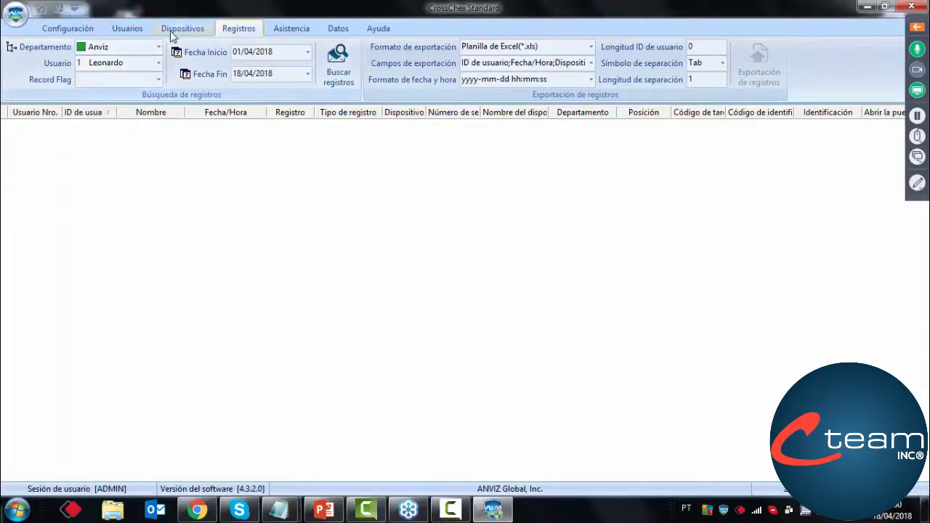
# Export the user list to the Desktop as an Excel spreadsheet named prueba and close the export progress window
pyautogui.click(127, 29)
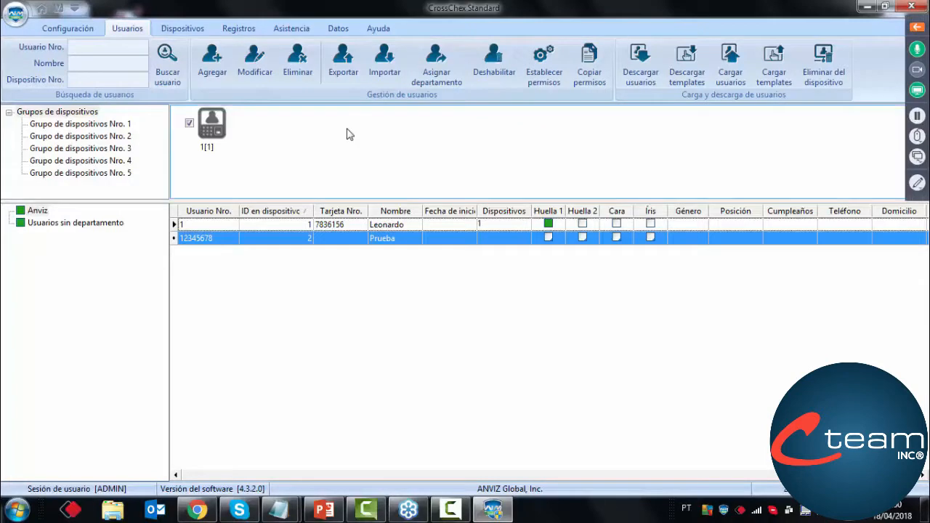
pyautogui.click(346, 76)
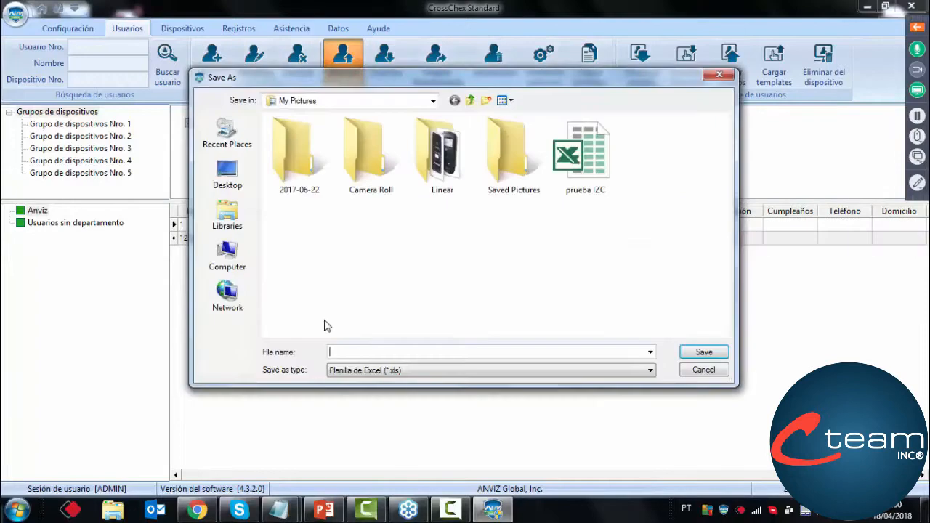
pyautogui.write('prueba')
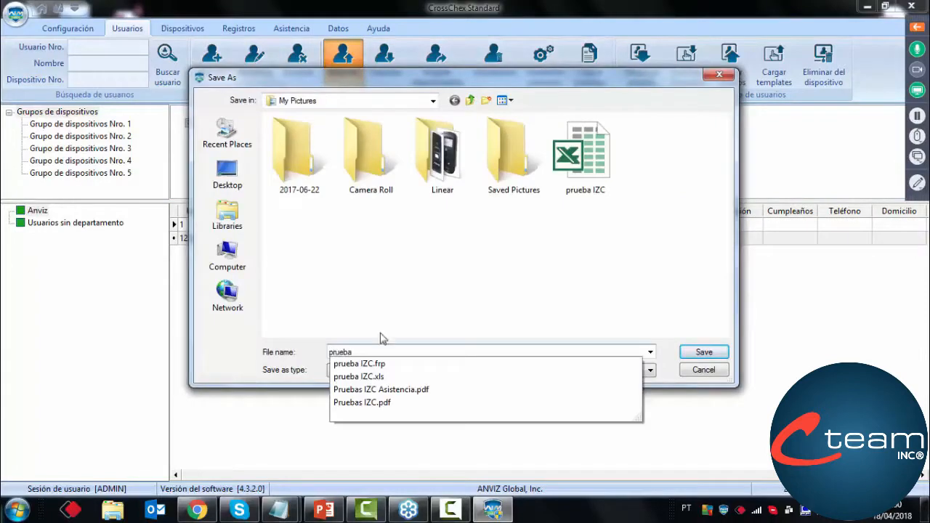
pyautogui.click(499, 311)
pyautogui.click(228, 174)
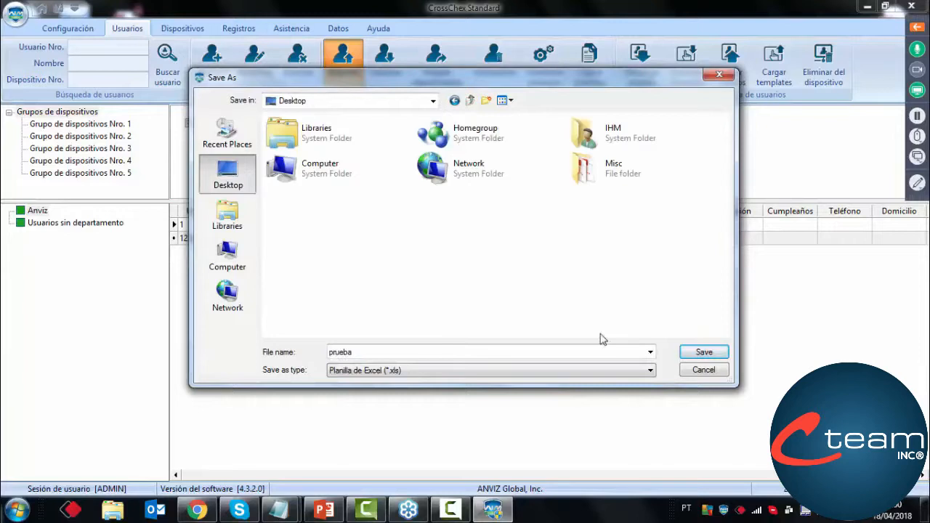
pyautogui.click(698, 352)
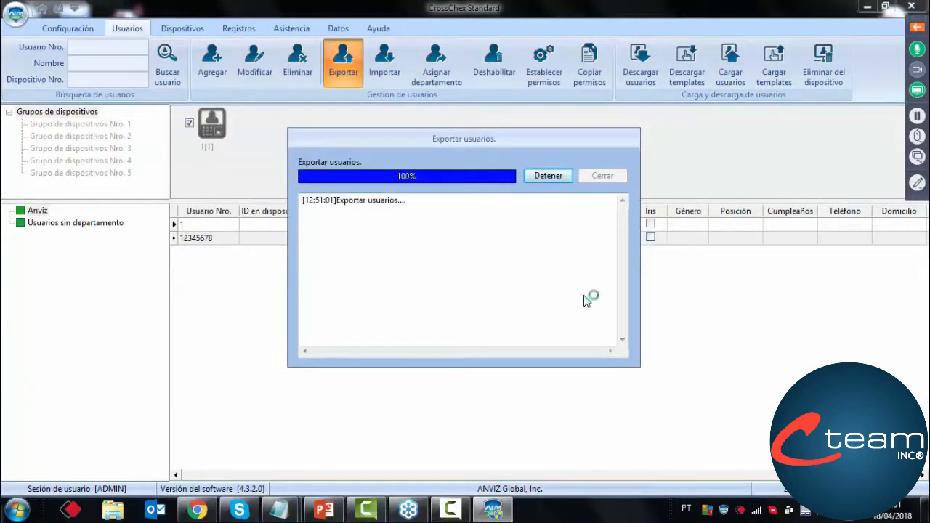
pyautogui.click(603, 175)
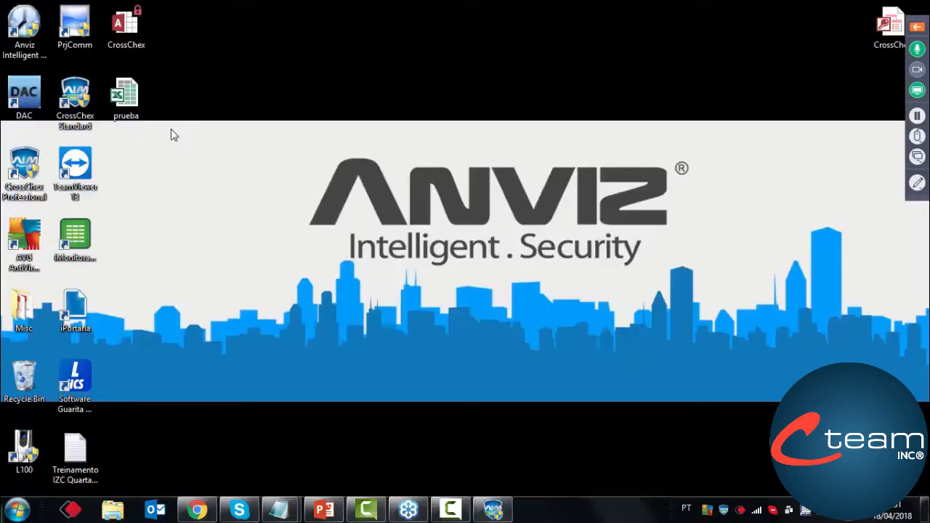
# Open the exported prueba spreadsheet from the desktop, examine its user columns and first empty row, and close it
pyautogui.click(140, 122)
pyautogui.doubleClick(140, 122)
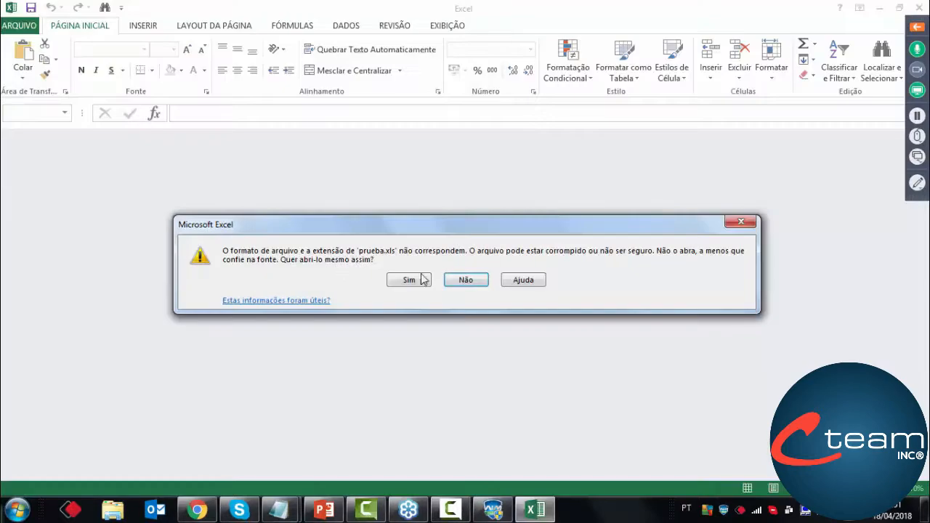
pyautogui.click(427, 282)
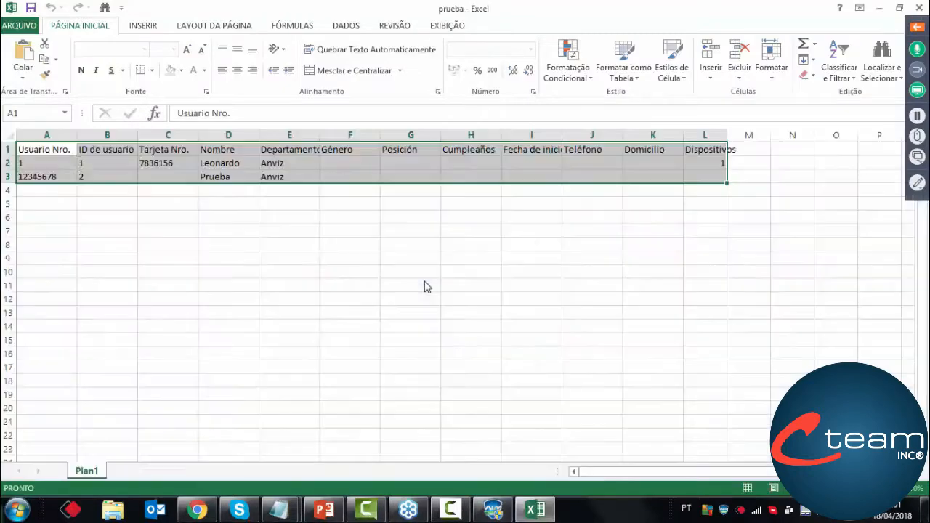
pyautogui.click(366, 274)
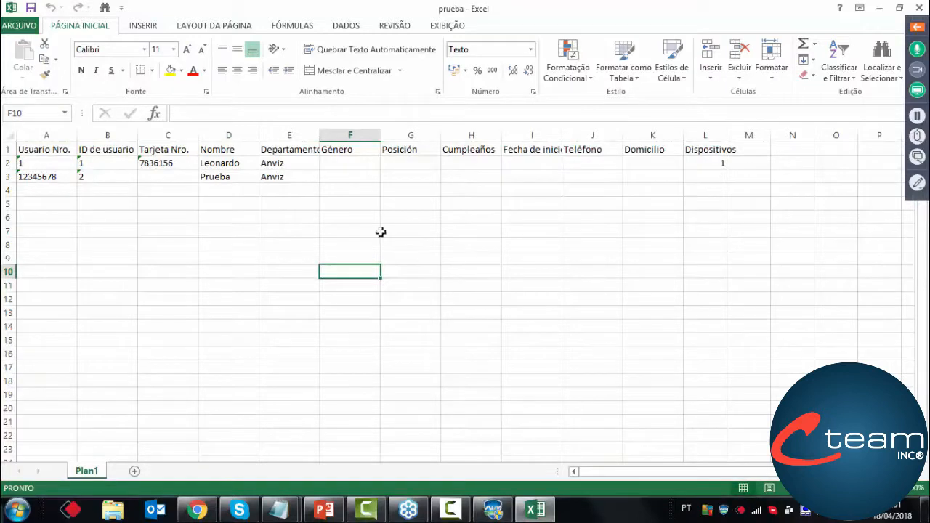
pyautogui.click(54, 192)
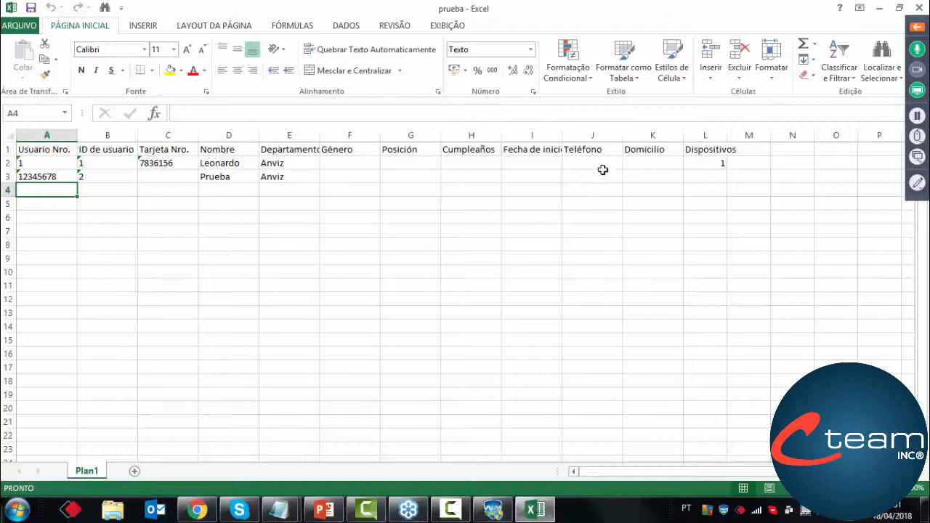
pyautogui.click(918, 8)
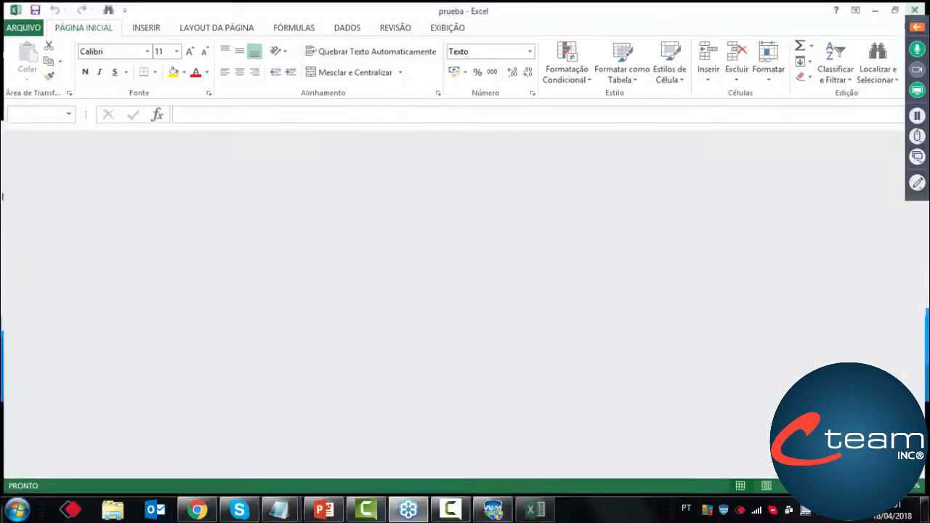
# Switch back to CrossChex Standard and show how to select the prueba spreadsheet for user import, cancelling before importing
pyautogui.click(493, 509)
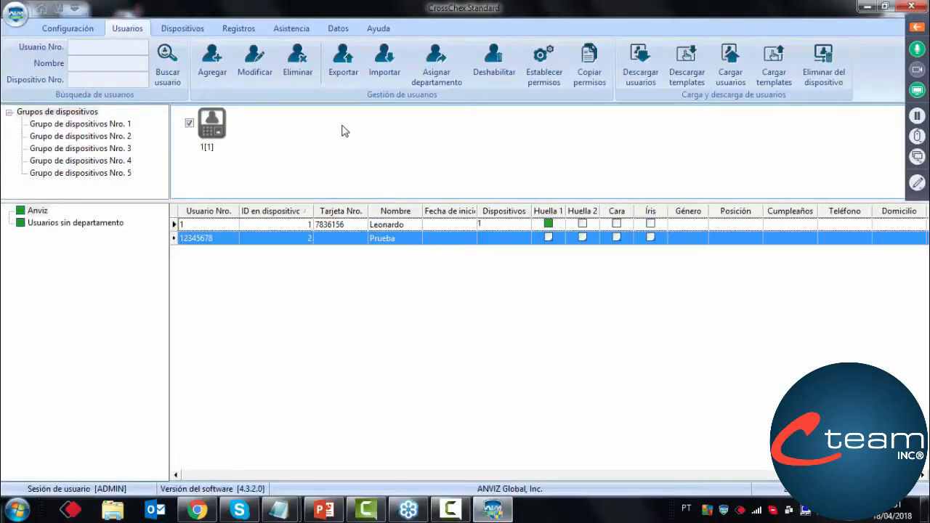
pyautogui.click(378, 85)
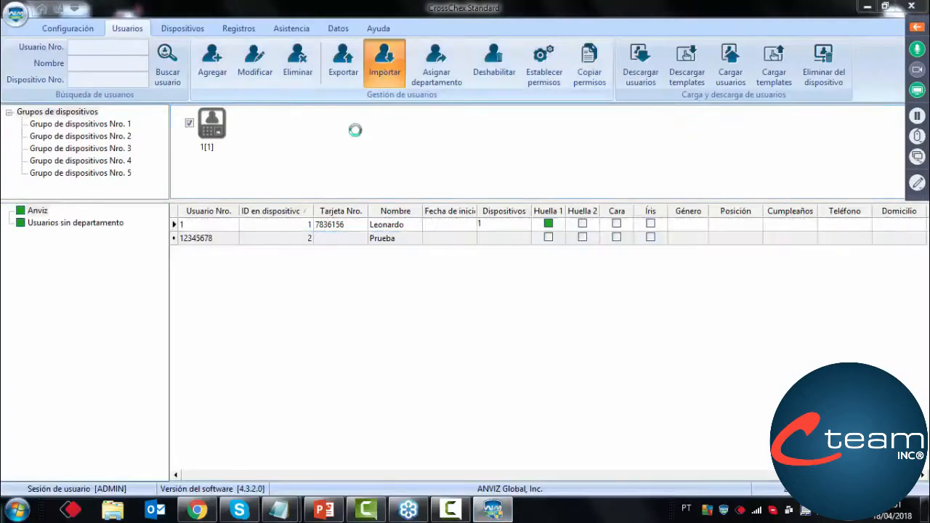
pyautogui.click(320, 204)
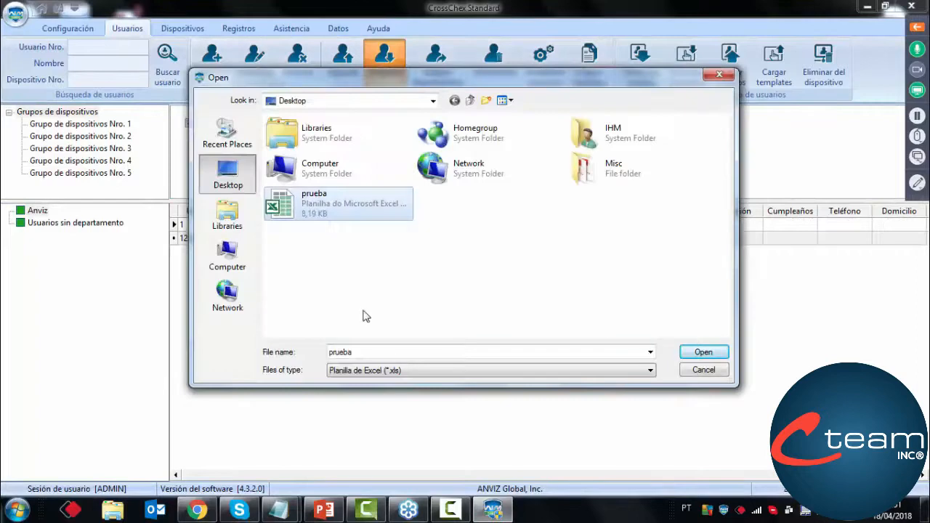
pyautogui.click(703, 370)
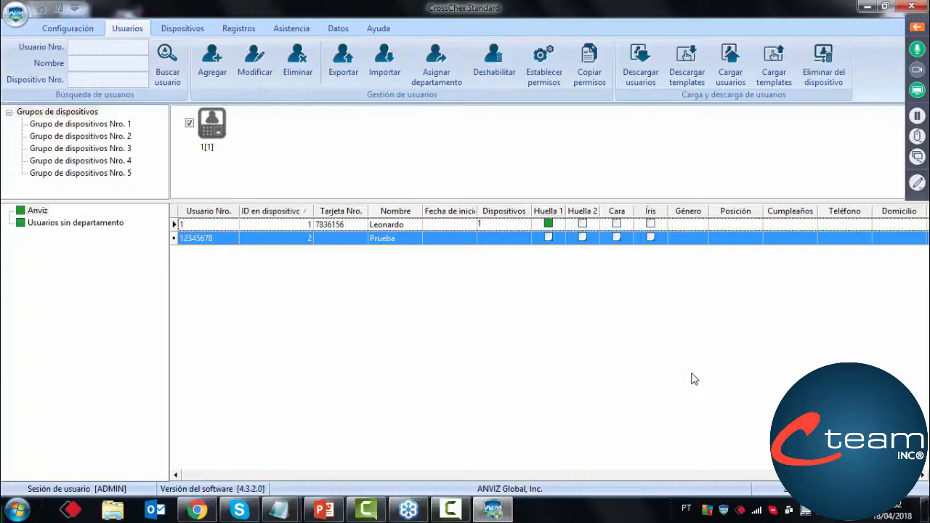
# Open the shift list in the cycle configuration and examine the settings of the IZC shift
pyautogui.click(57, 28)
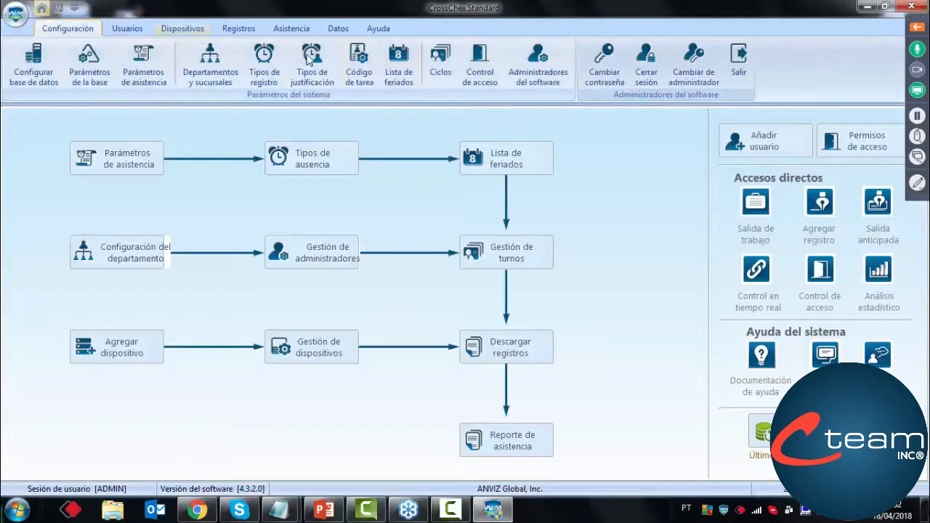
pyautogui.click(441, 72)
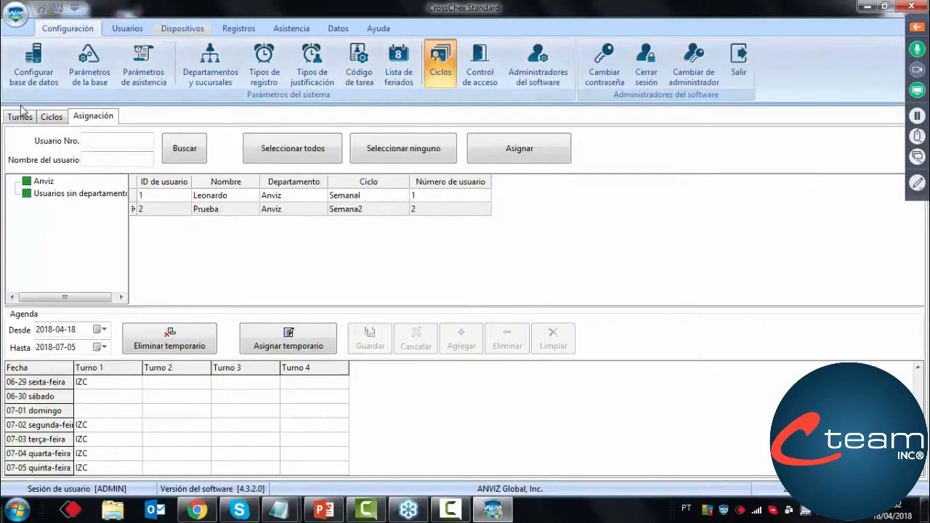
pyautogui.click(19, 118)
pyautogui.click(54, 215)
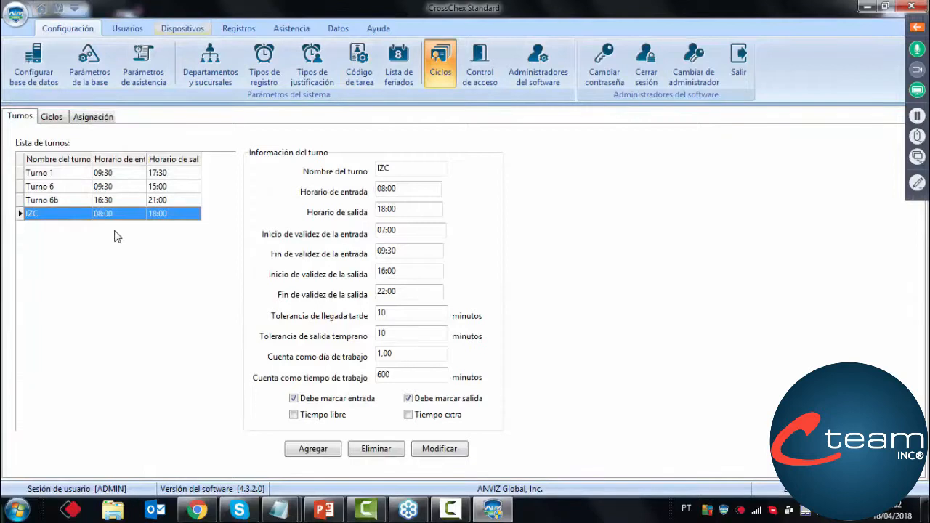
# Add a manual In record for user Prueba of the Anviz department on 2018-04-18 at 08:00:00
pyautogui.click(54, 29)
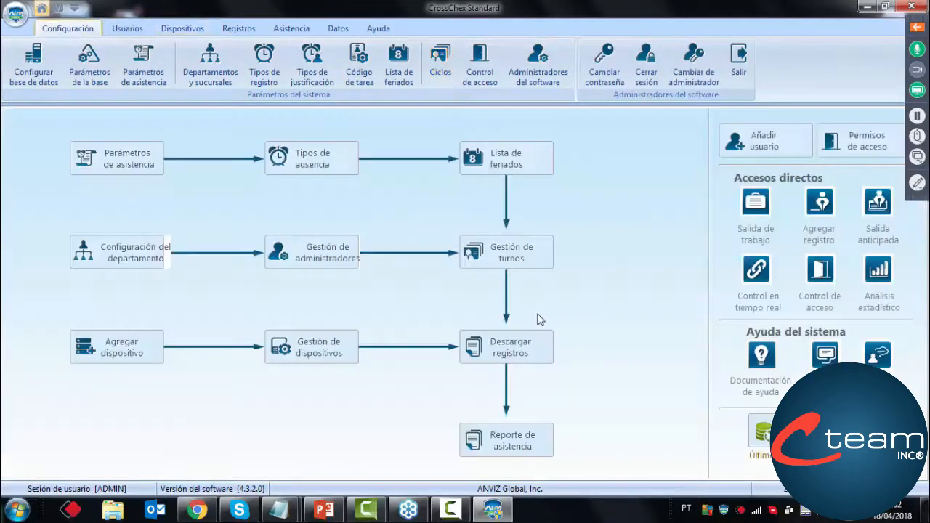
pyautogui.click(819, 204)
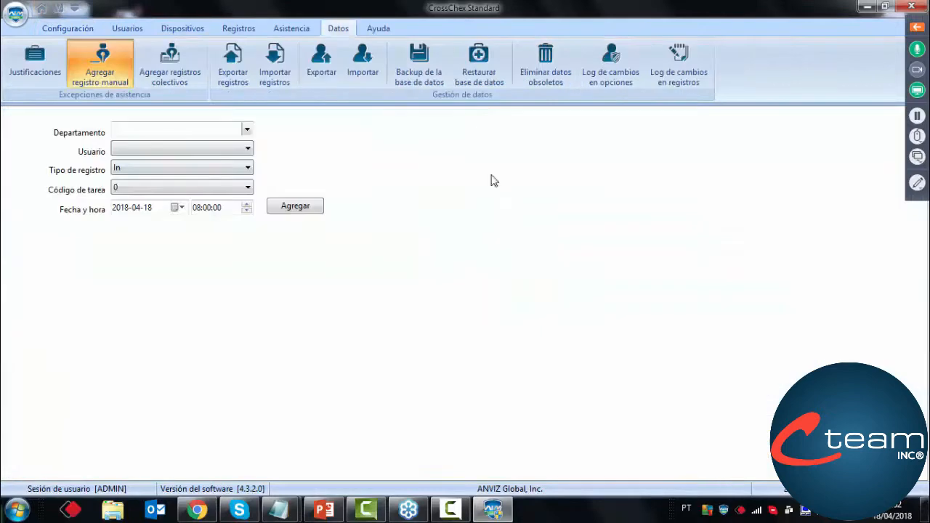
pyautogui.click(215, 154)
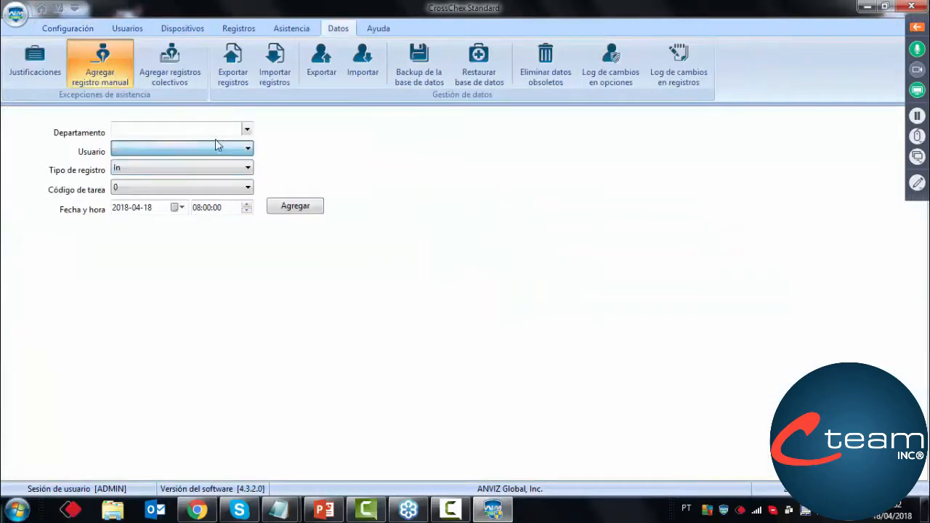
pyautogui.click(247, 131)
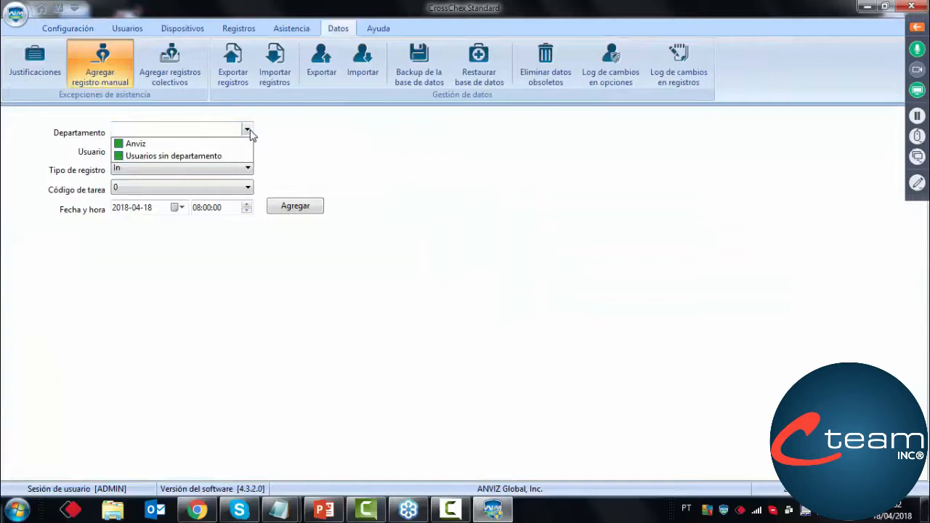
pyautogui.click(156, 145)
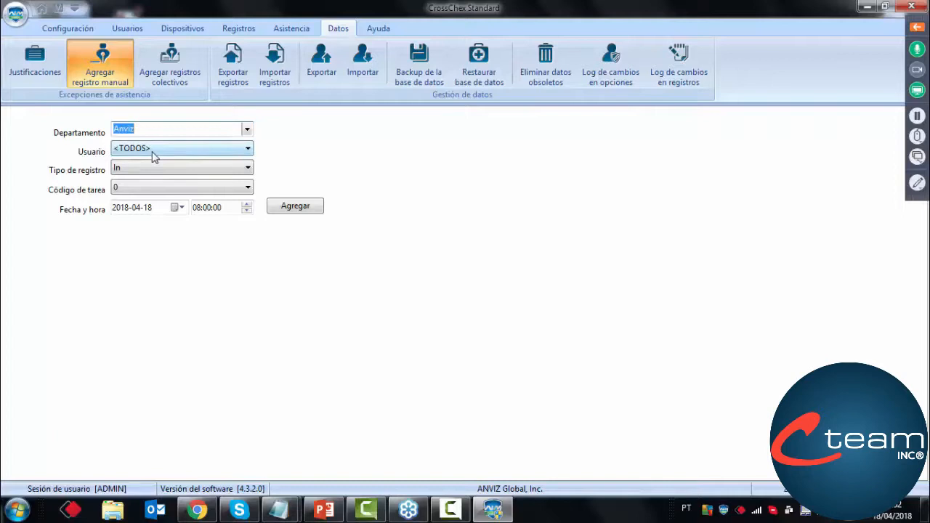
pyautogui.click(153, 153)
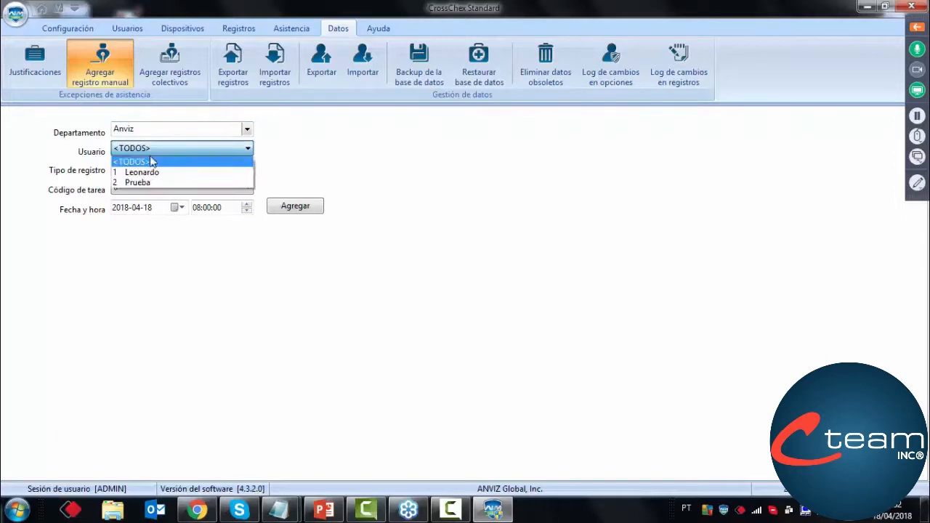
pyautogui.click(137, 182)
pyautogui.click(143, 172)
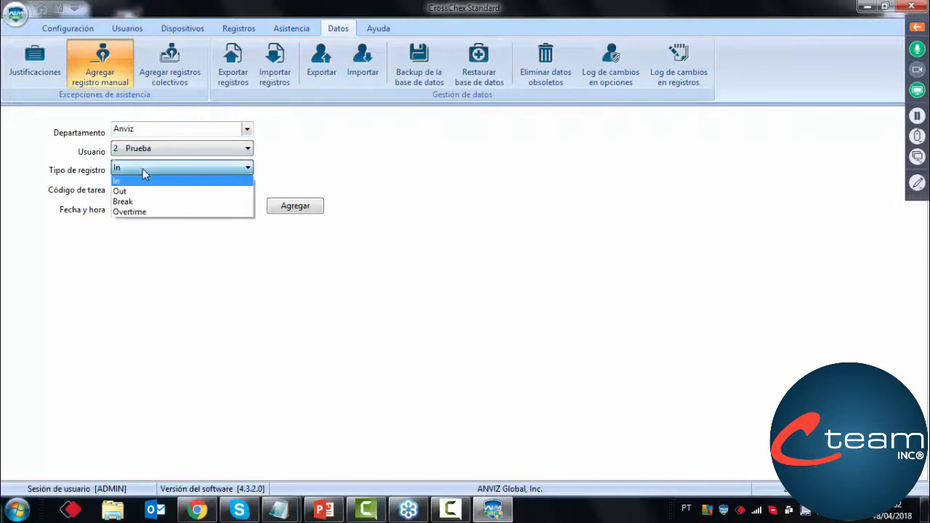
pyautogui.click(143, 175)
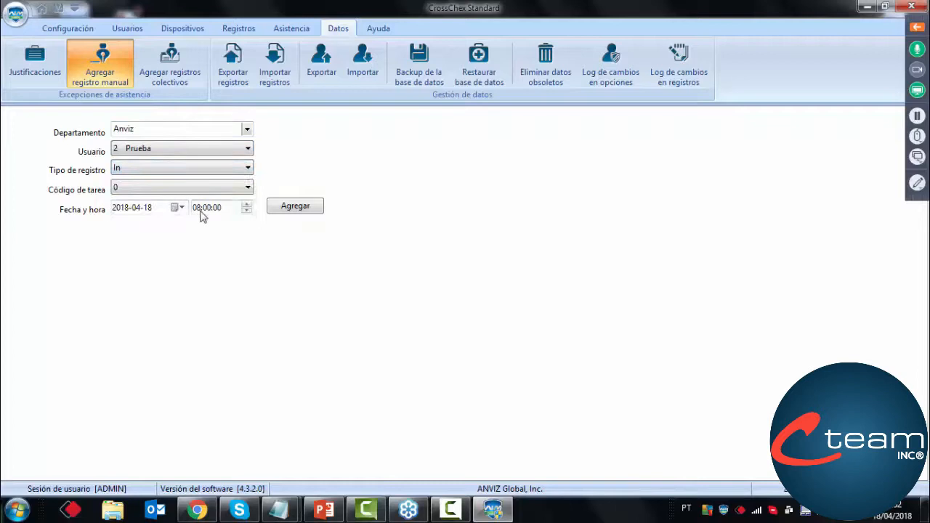
pyautogui.click(303, 213)
pyautogui.click(454, 280)
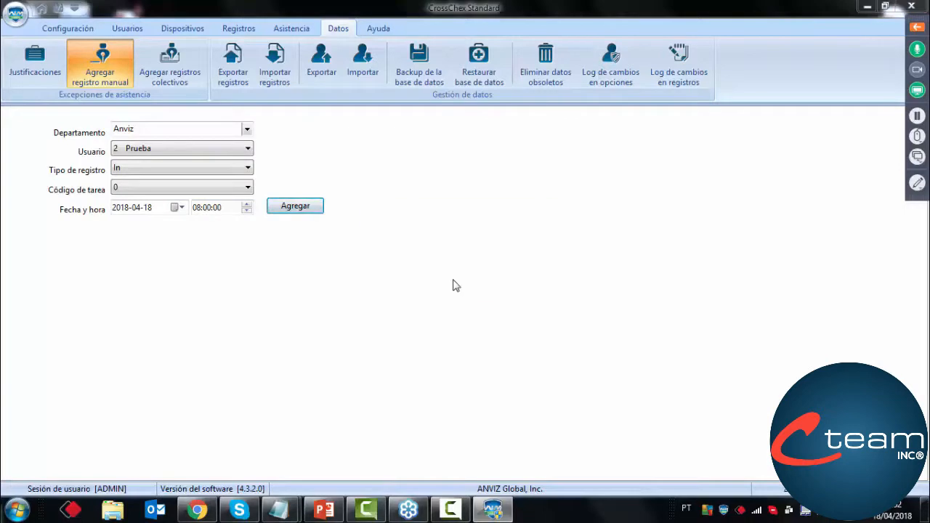
# Add a manual Break record for Prueba on 2018-04-18 at 12:00:00
pyautogui.click(248, 169)
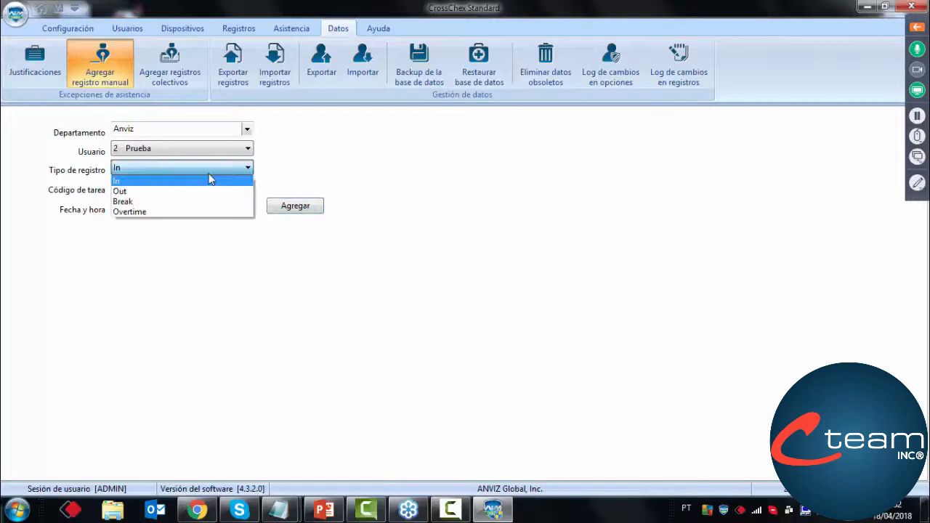
pyautogui.click(171, 202)
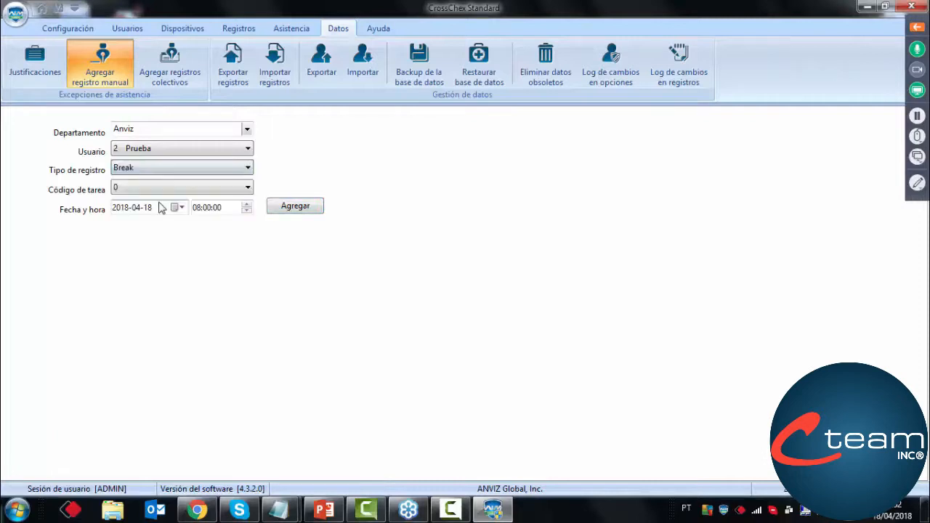
pyautogui.click(204, 210)
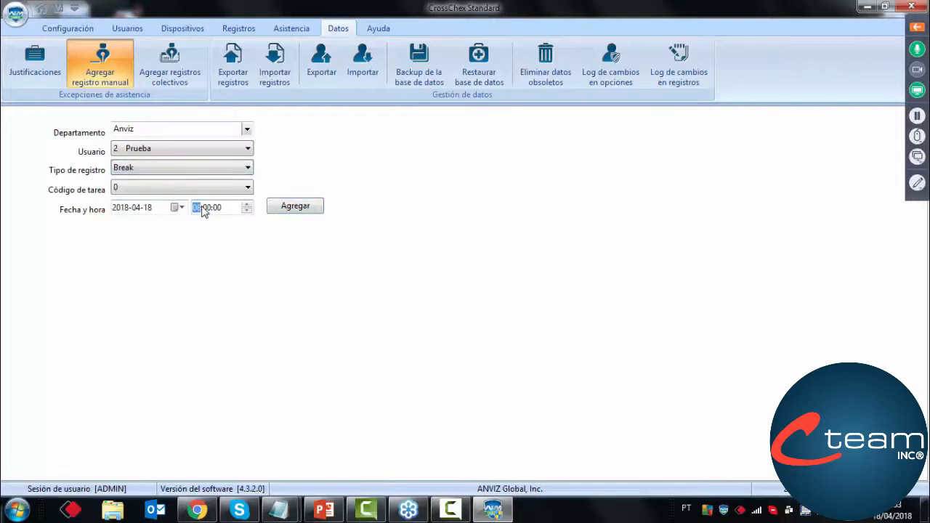
pyautogui.write('12')
pyautogui.click(302, 211)
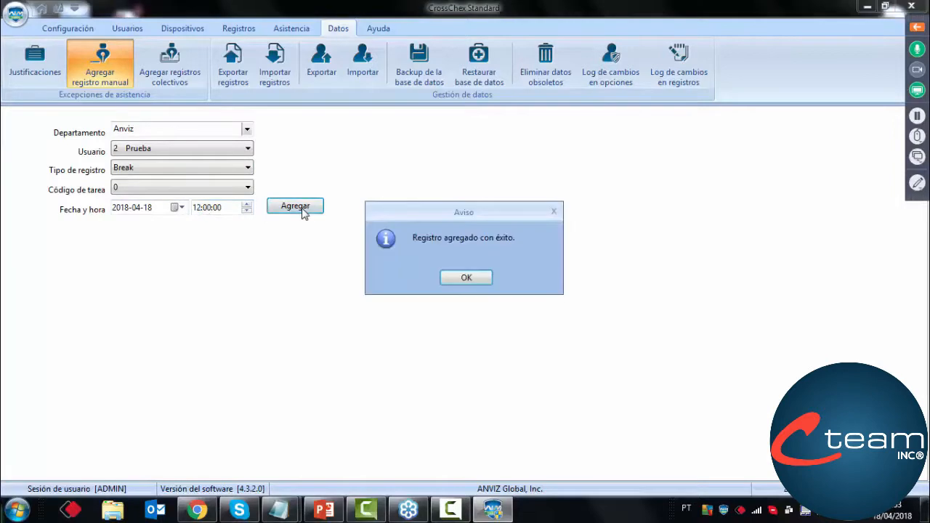
pyautogui.click(460, 277)
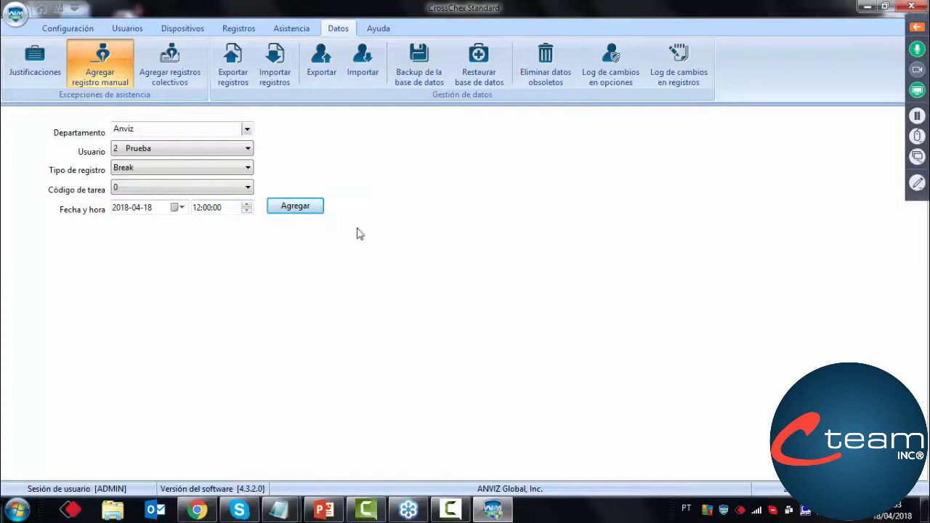
# Add a second manual Break record for Prueba on the same date at 13:00:00
pyautogui.click(194, 209)
pyautogui.click(298, 207)
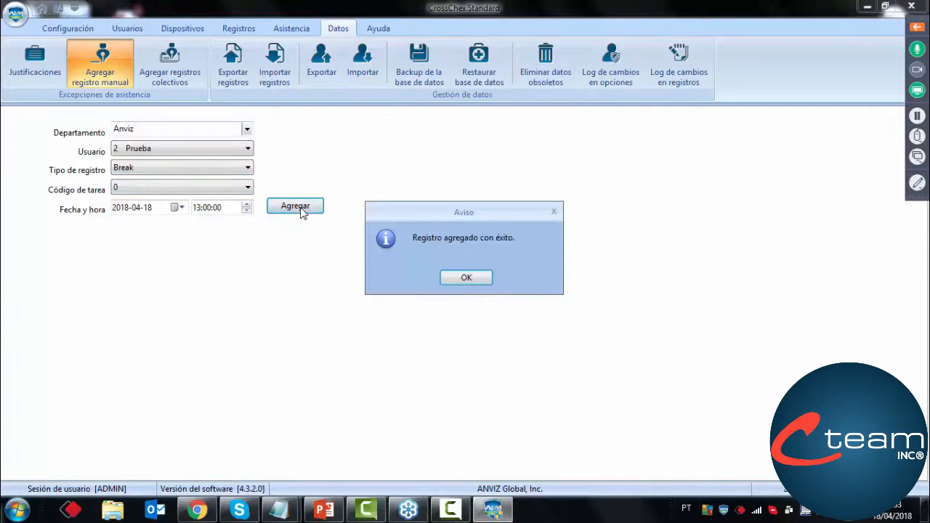
pyautogui.click(477, 278)
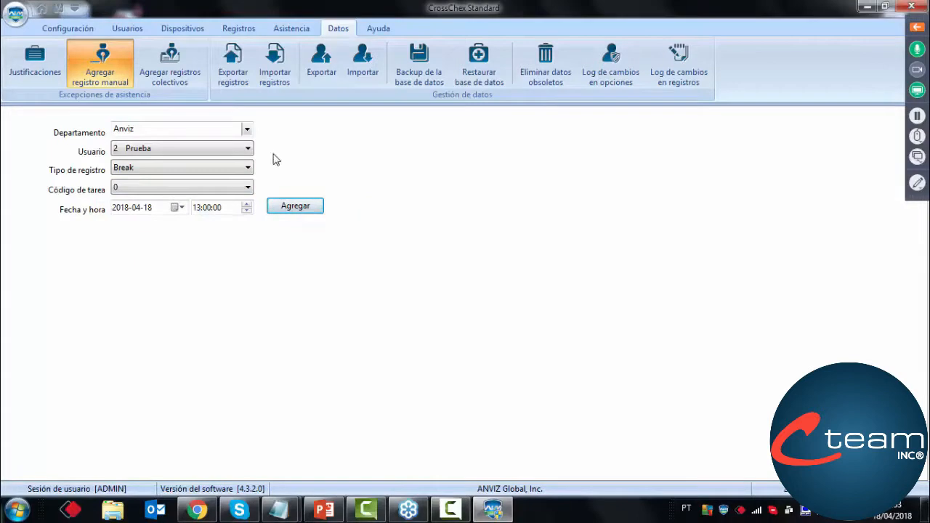
# Add a manual Out record for Prueba on 2018-04-18 at 18:00:00
pyautogui.click(193, 174)
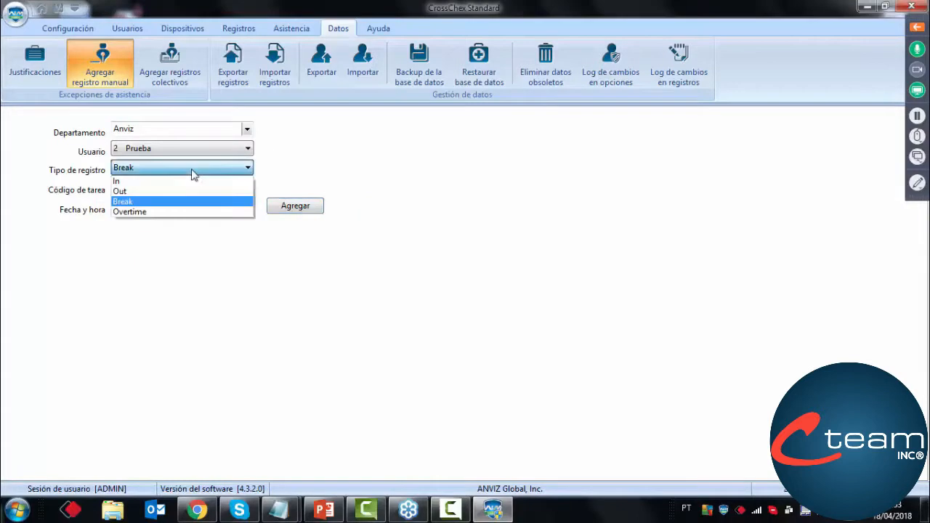
pyautogui.click(161, 193)
pyautogui.click(196, 208)
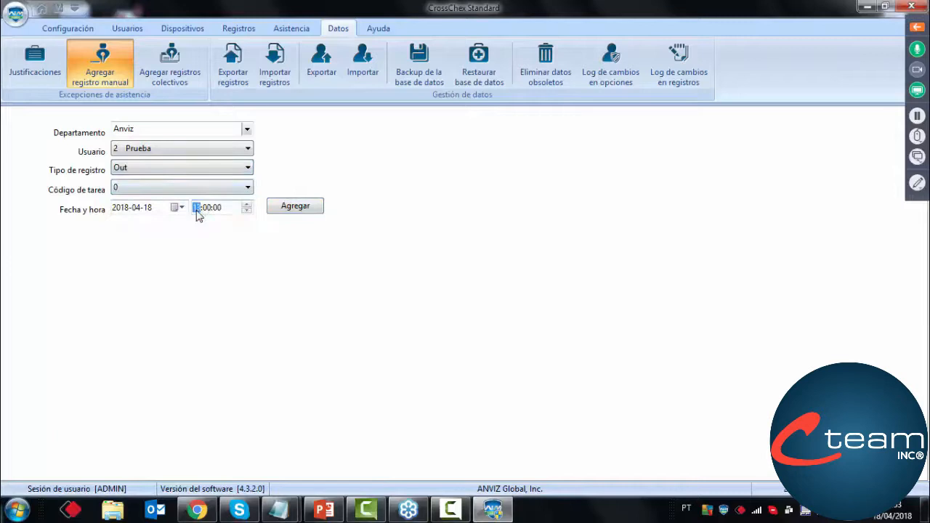
pyautogui.click(295, 208)
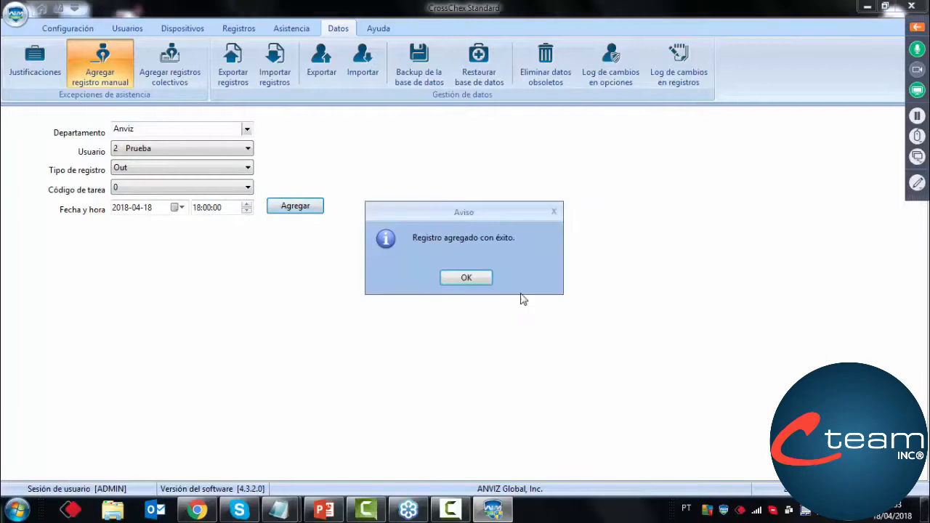
pyautogui.click(467, 280)
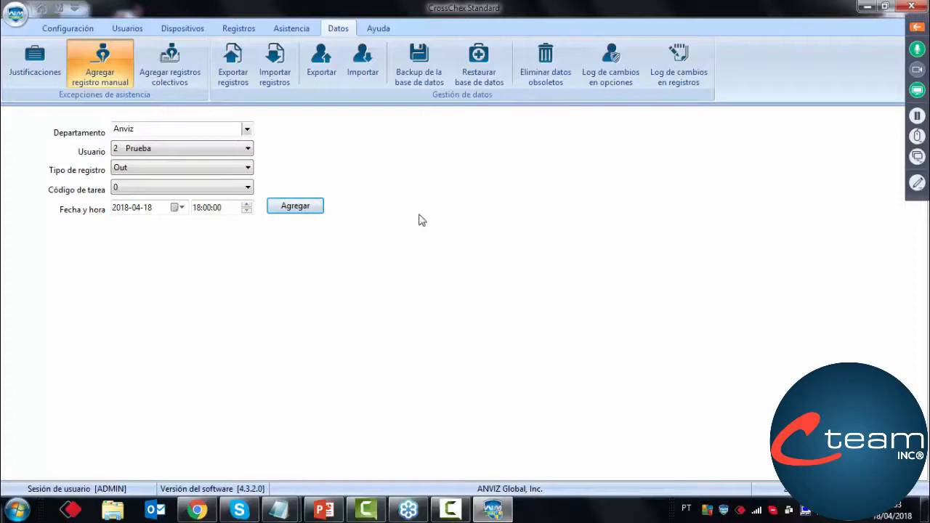
# Run the statistical attendance analysis for user Prueba in the Anviz department from 18/04/2018 to 18/04/2018 and close the progress window
pyautogui.click(291, 29)
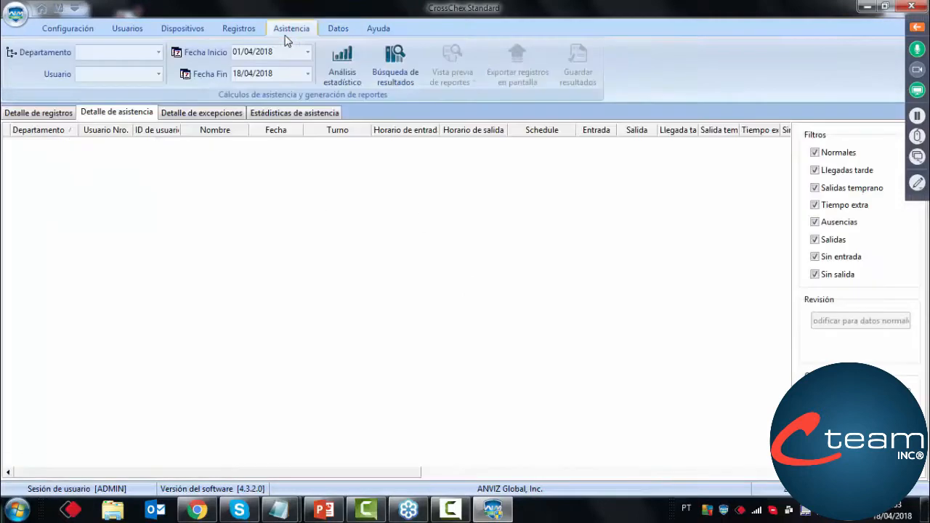
pyautogui.click(308, 53)
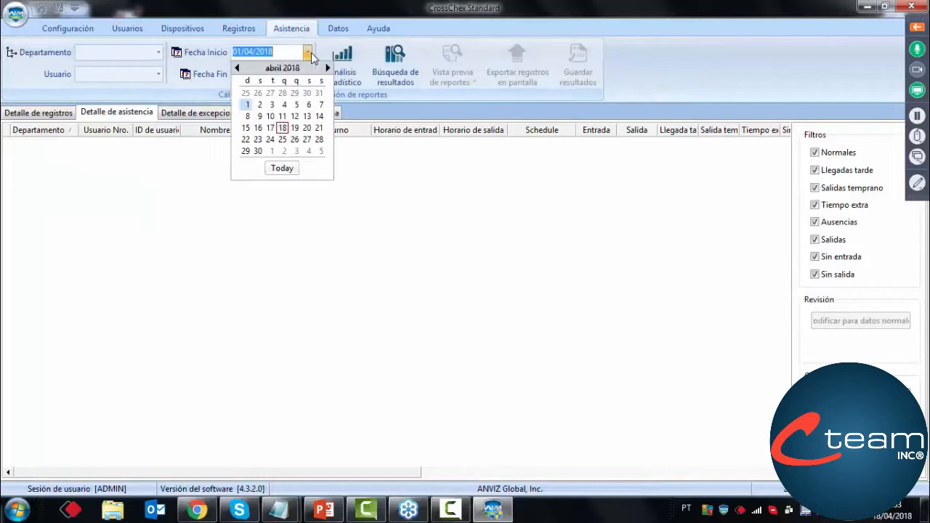
pyautogui.click(282, 128)
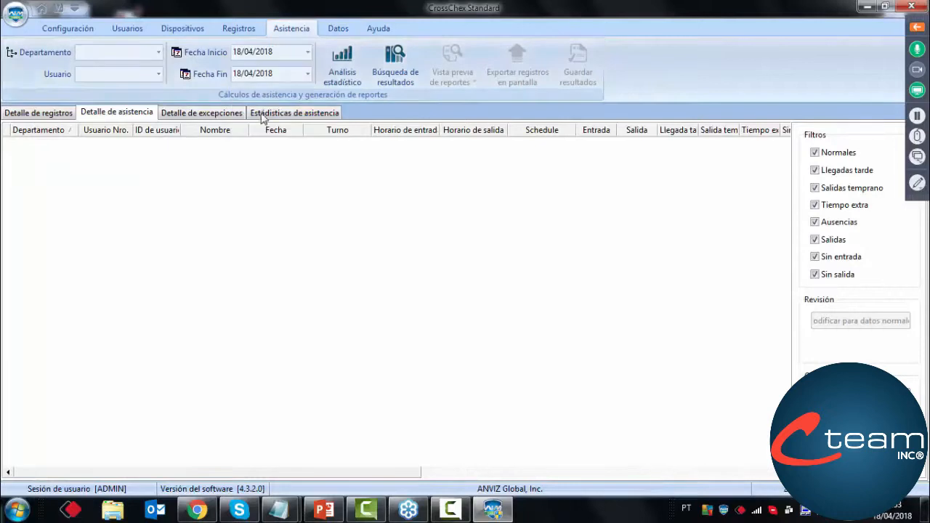
pyautogui.click(159, 52)
pyautogui.click(106, 64)
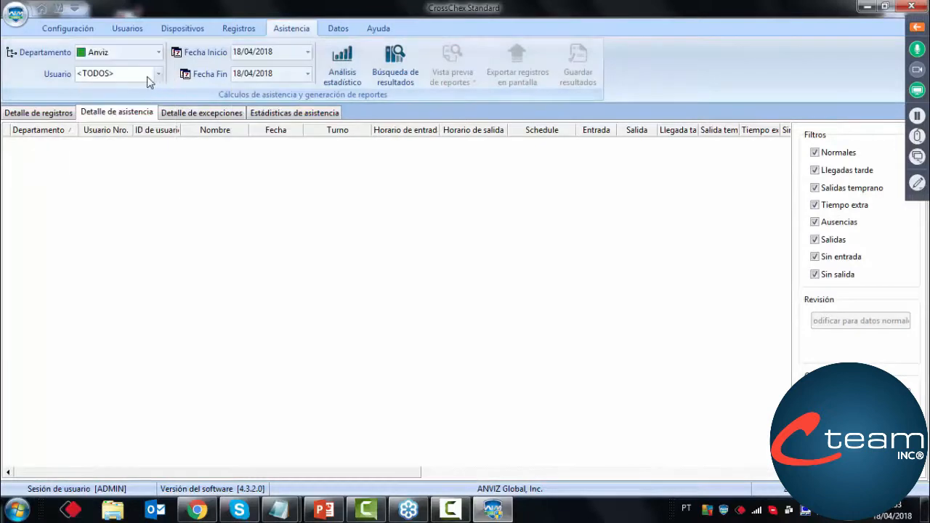
pyautogui.click(157, 75)
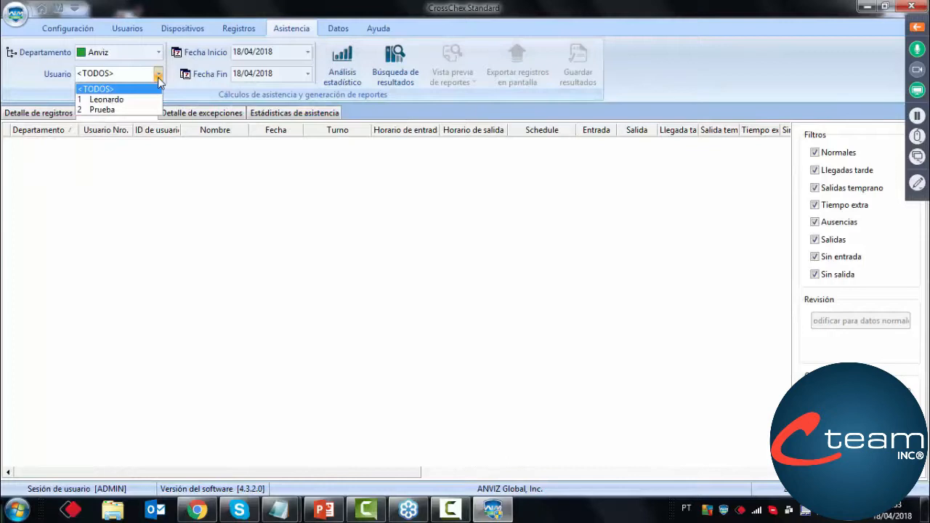
pyautogui.click(102, 109)
pyautogui.click(338, 76)
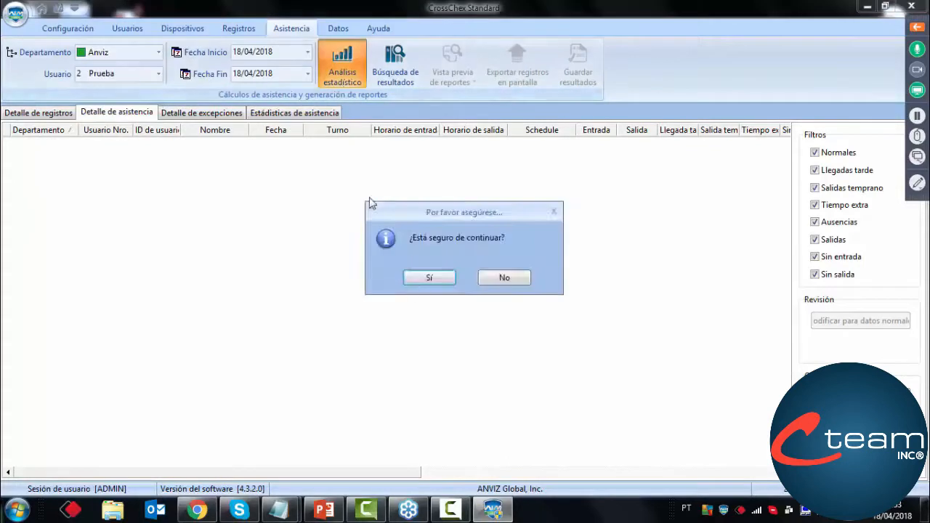
pyautogui.click(424, 282)
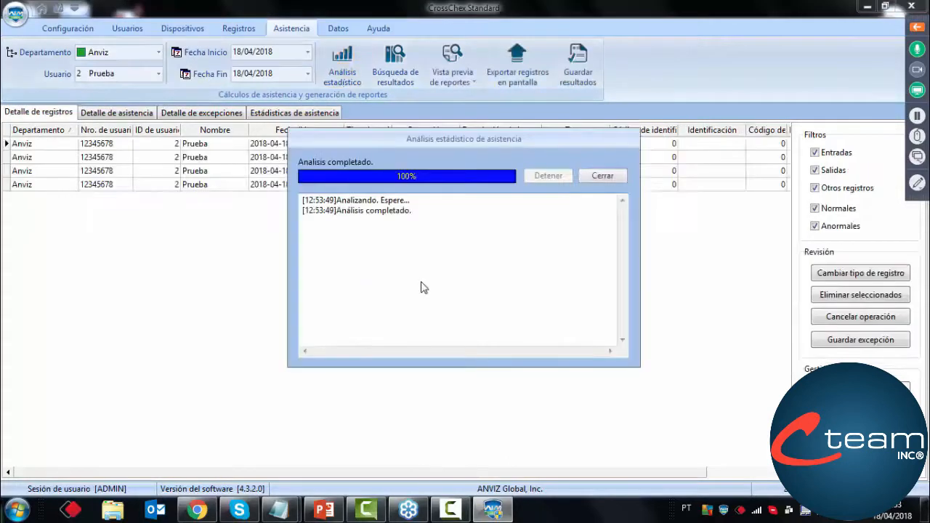
pyautogui.click(611, 176)
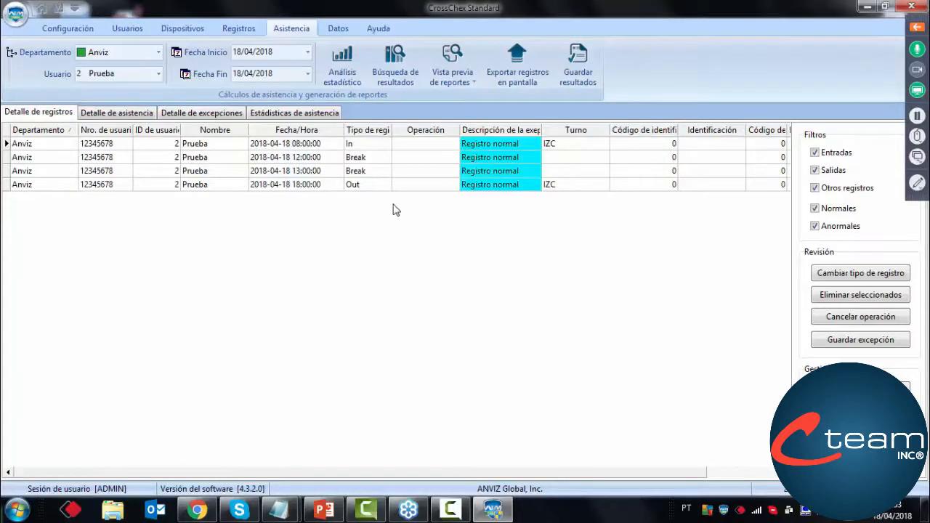
# Examine Prueba's two Break records and the Out record in the analysed record details
pyautogui.click(326, 163)
pyautogui.click(324, 171)
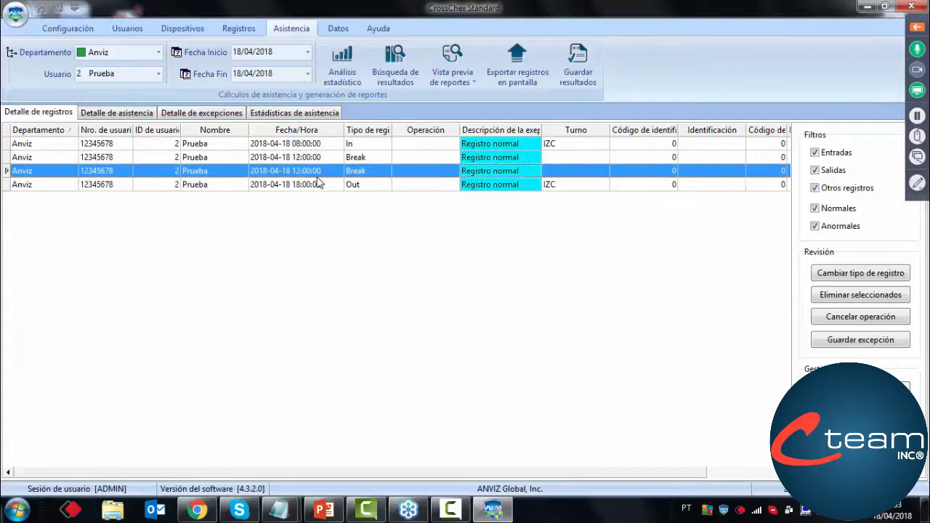
pyautogui.click(315, 184)
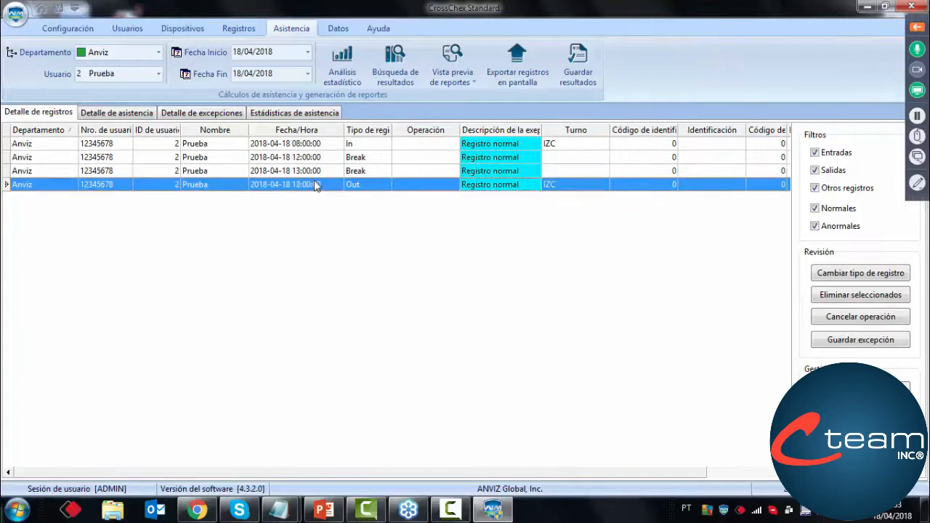
# Show Prueba's attendance detail and widen the Tiempo cumplido and Tiempo total trabajado columns to read the worked hours
pyautogui.click(128, 117)
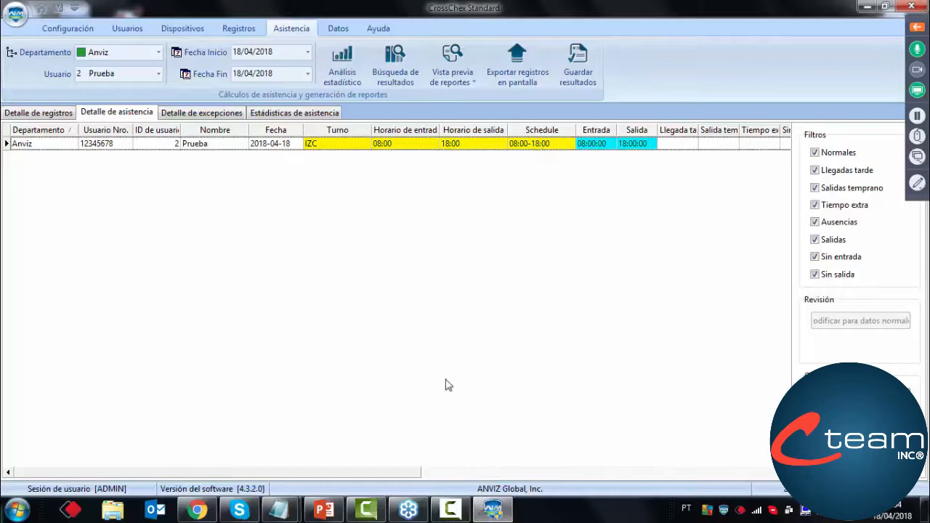
pyautogui.moveTo(376, 471); pyautogui.dragTo(663, 453)
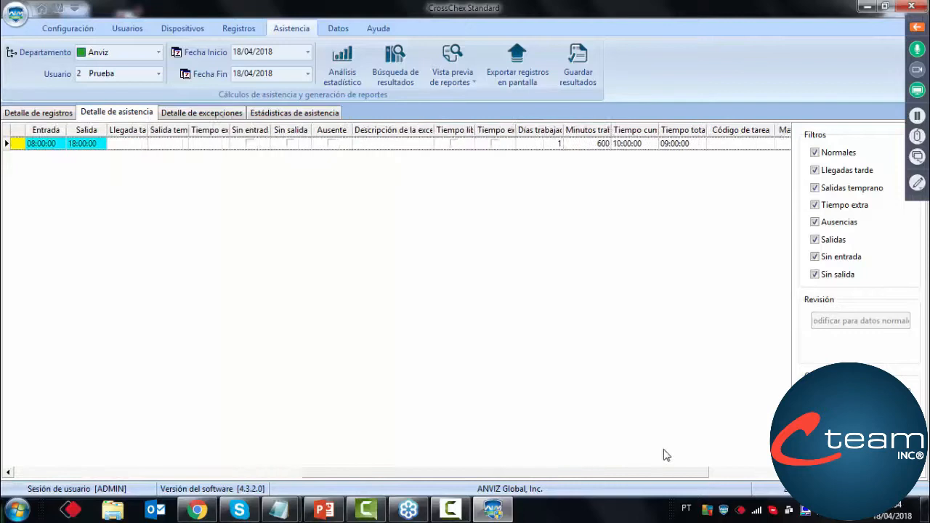
pyautogui.moveTo(604, 131); pyautogui.dragTo(680, 130)
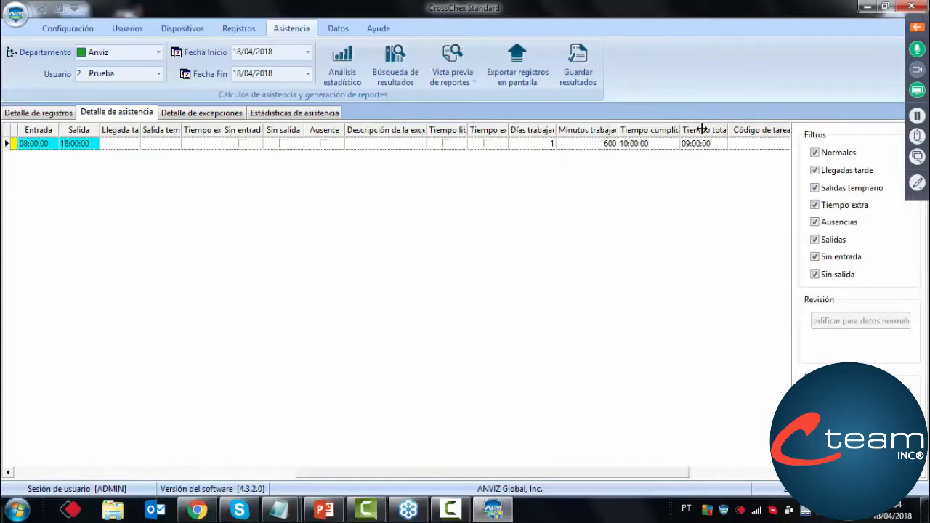
pyautogui.doubleClick(680, 130)
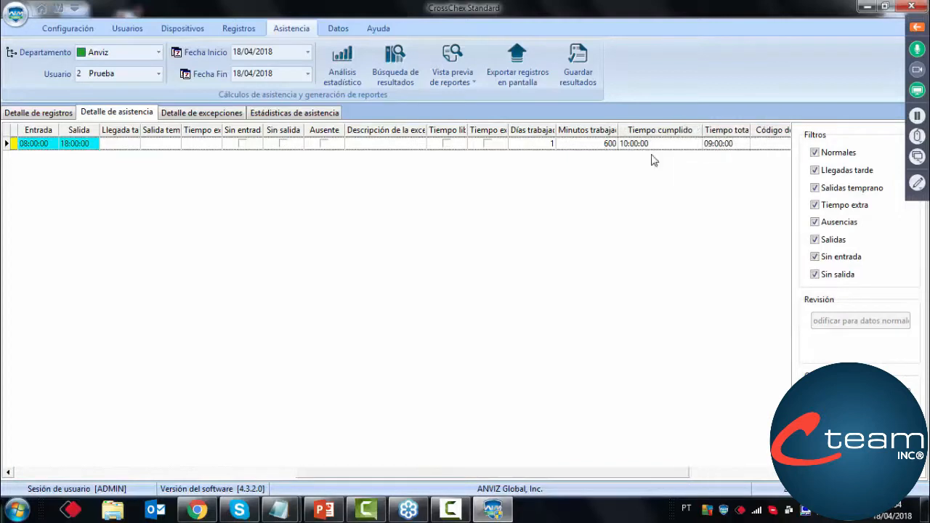
pyautogui.moveTo(750, 130); pyautogui.dragTo(751, 129)
pyautogui.doubleClick(751, 129)
pyautogui.click(739, 146)
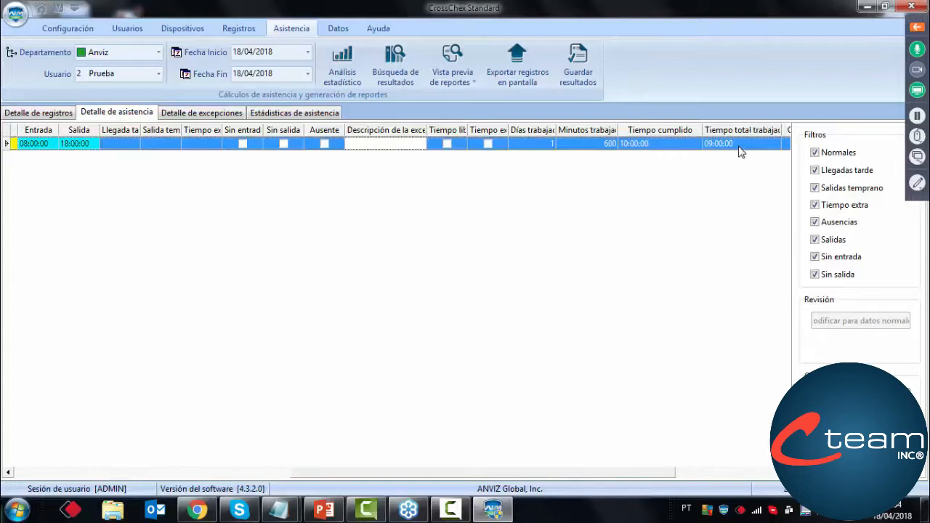
# Preview the Reporte de asistencia for user Prueba on 18/04/2018 and close the preview
pyautogui.click(466, 86)
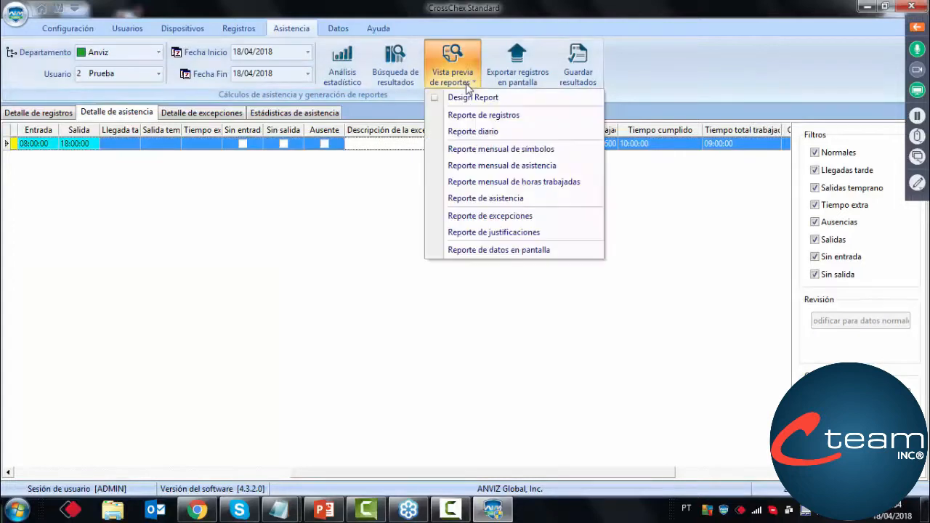
pyautogui.click(487, 200)
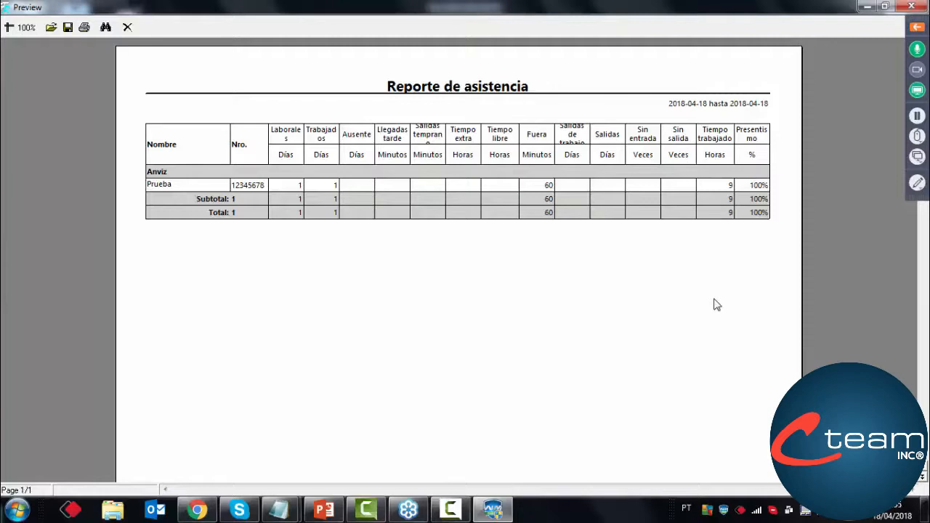
pyautogui.press('Escape')
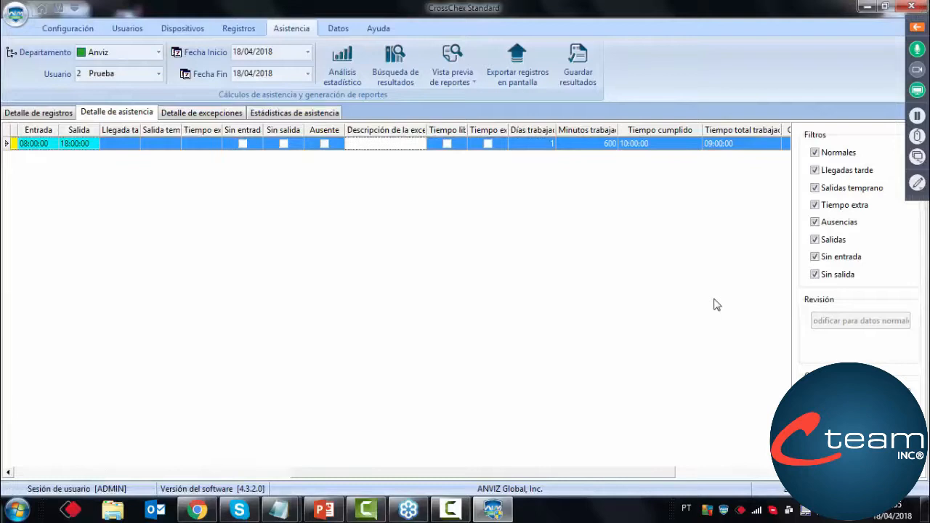
# Add a manual In record for Prueba on 2018-04-19 at 07:00:00 with task code 0
pyautogui.click(41, 13)
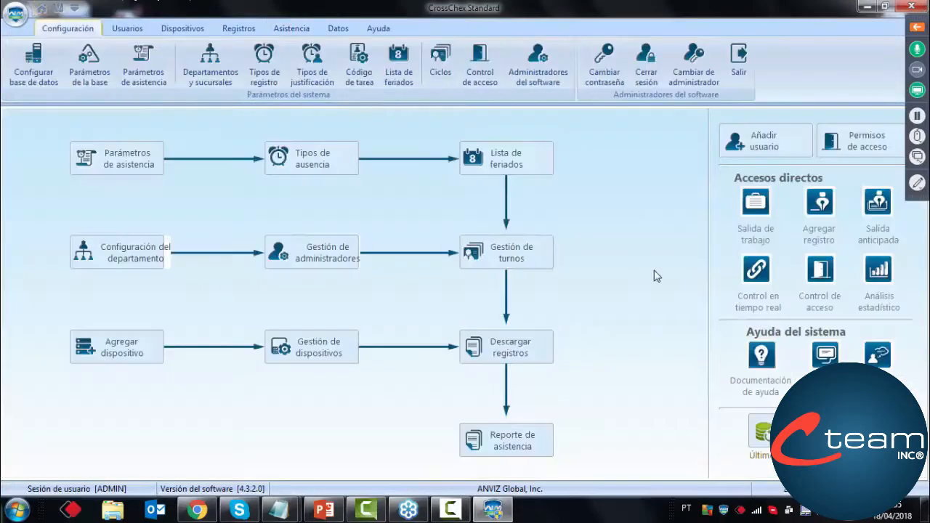
pyautogui.click(819, 207)
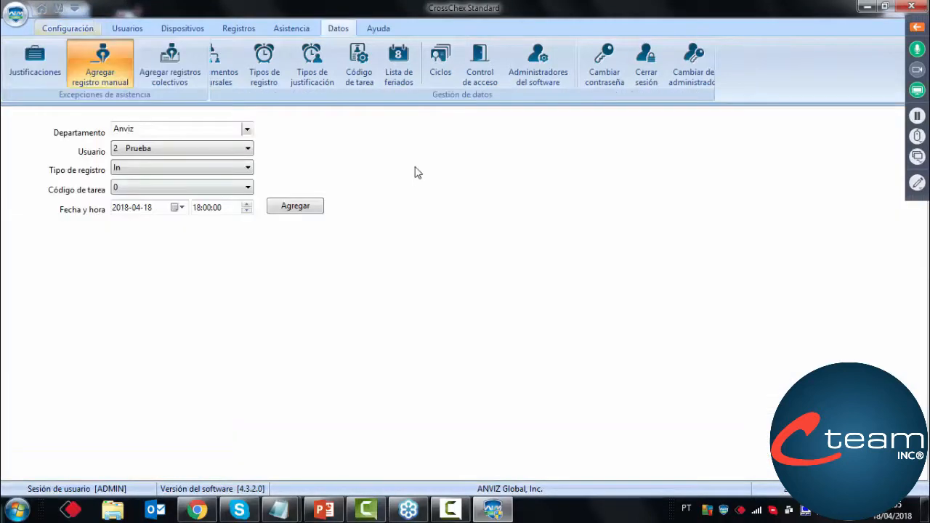
pyautogui.click(177, 207)
pyautogui.click(208, 283)
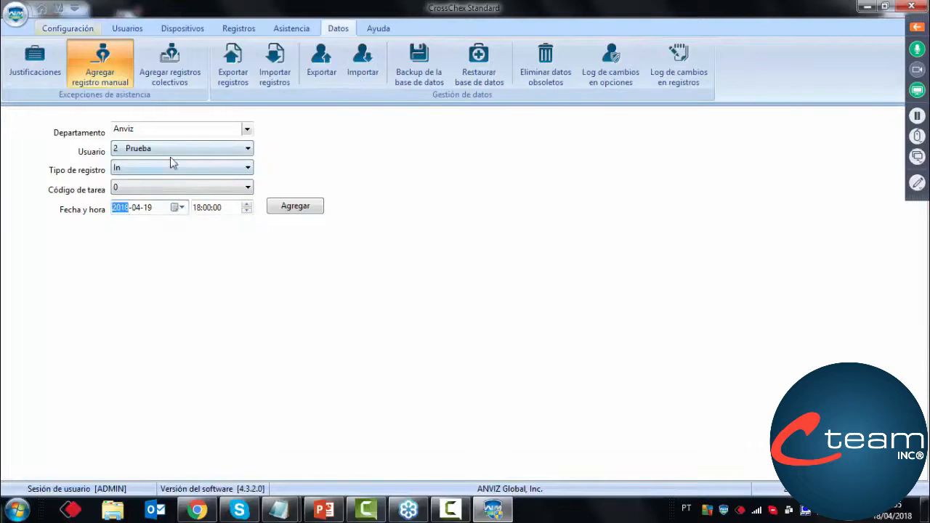
pyautogui.click(155, 187)
pyautogui.click(168, 197)
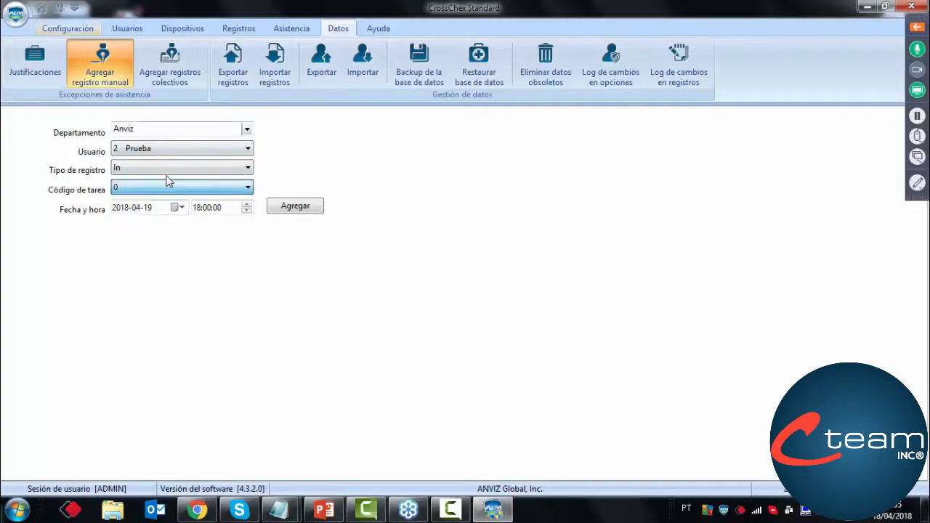
pyautogui.press('Tab')
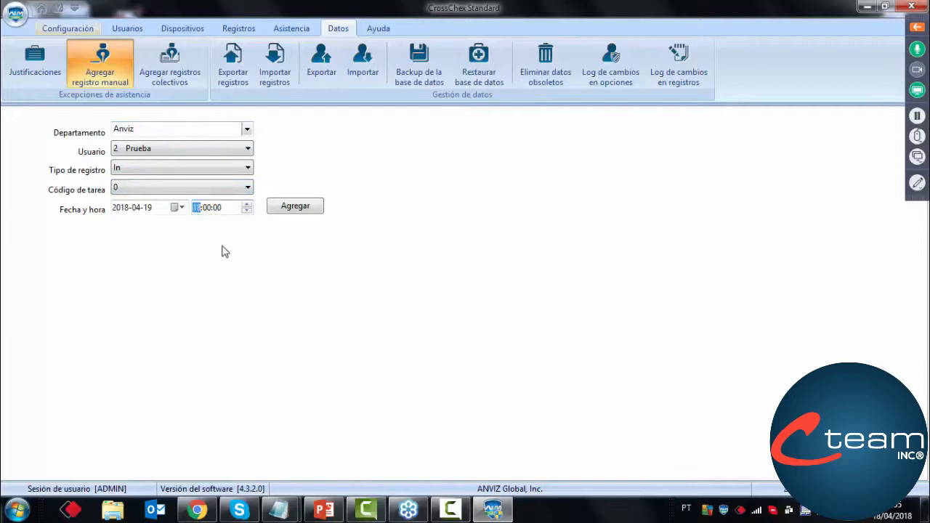
pyautogui.click(284, 209)
pyautogui.click(467, 277)
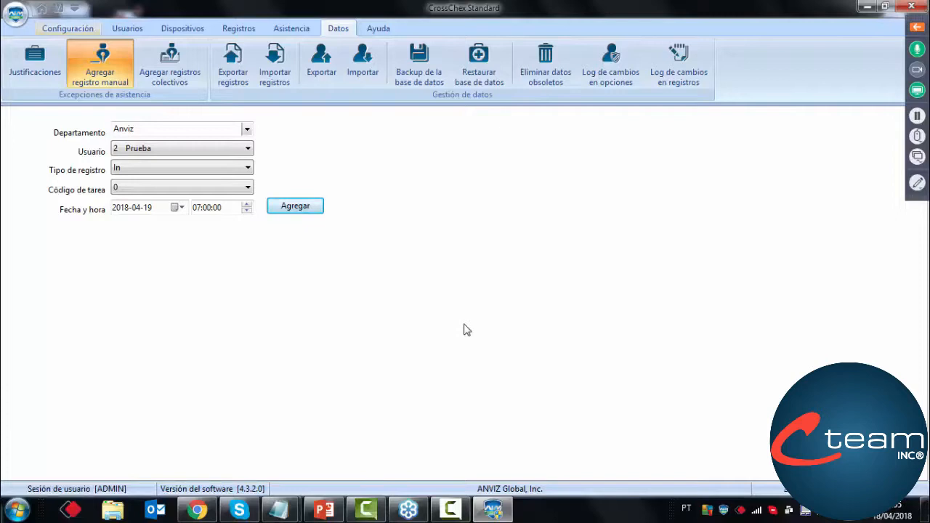
# Add another manual In record for Prueba on 2018-04-19 at 12:40:00
pyautogui.click(195, 209)
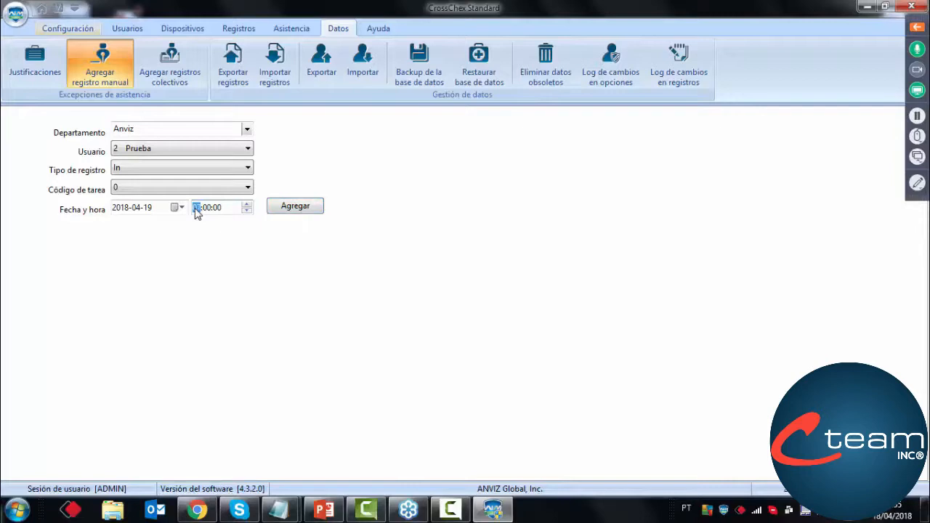
pyautogui.write('12')
pyautogui.click(207, 209)
pyautogui.write('40')
pyautogui.click(284, 211)
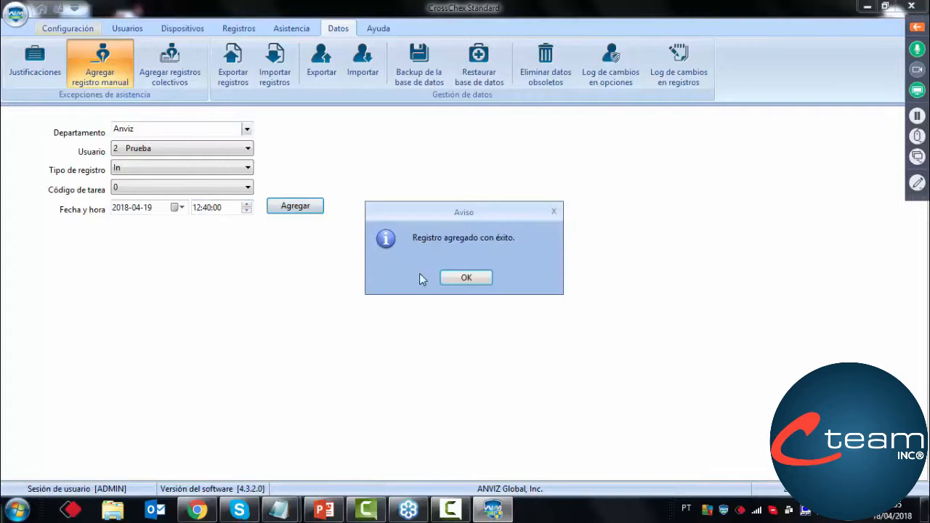
pyautogui.click(465, 280)
# Add a manual In record for Prueba on 2018-04-19 at 13:30:00
pyautogui.click(197, 209)
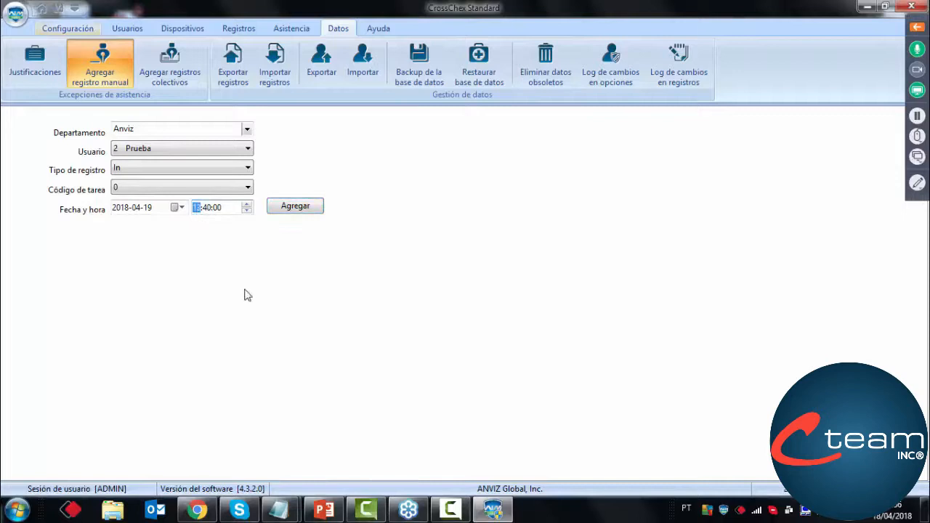
pyautogui.write('13')
pyautogui.click(207, 208)
pyautogui.click(298, 208)
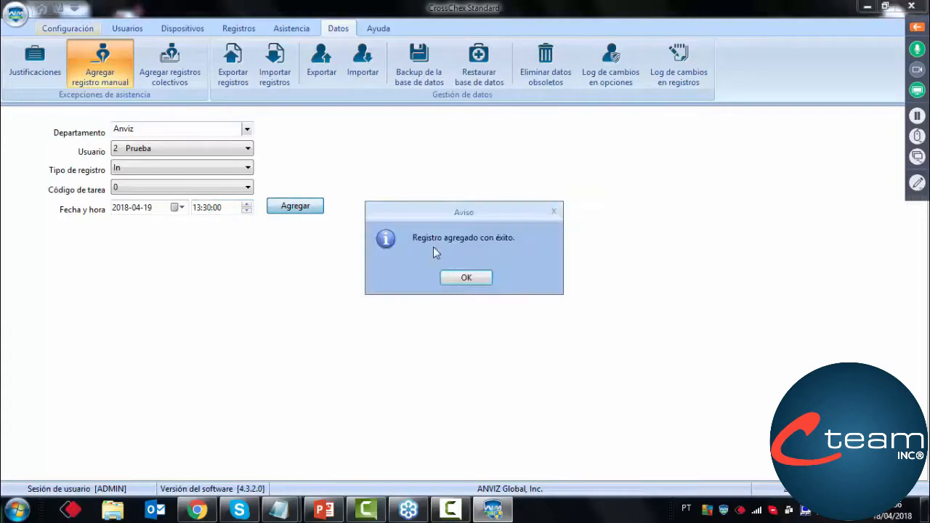
pyautogui.click(452, 278)
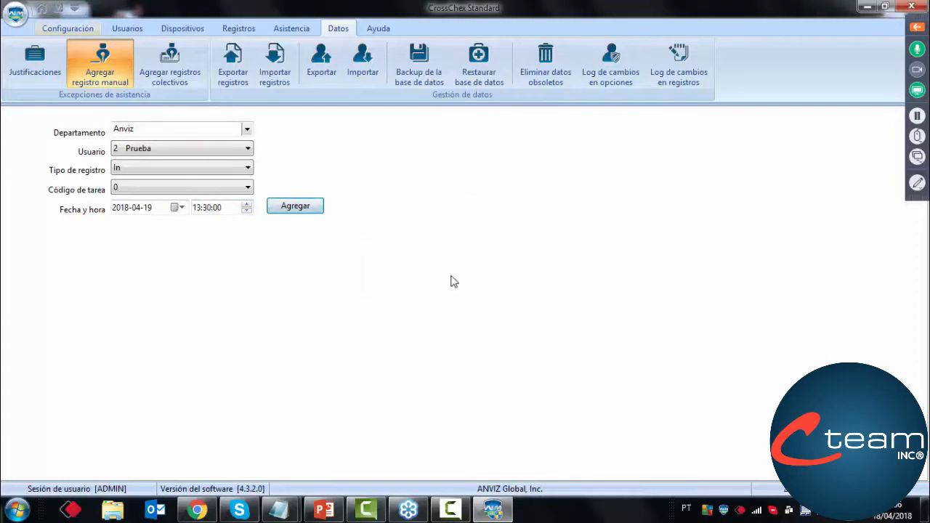
# Add a manual In record for Prueba on 2018-04-19 at 18:15:00
pyautogui.click(197, 209)
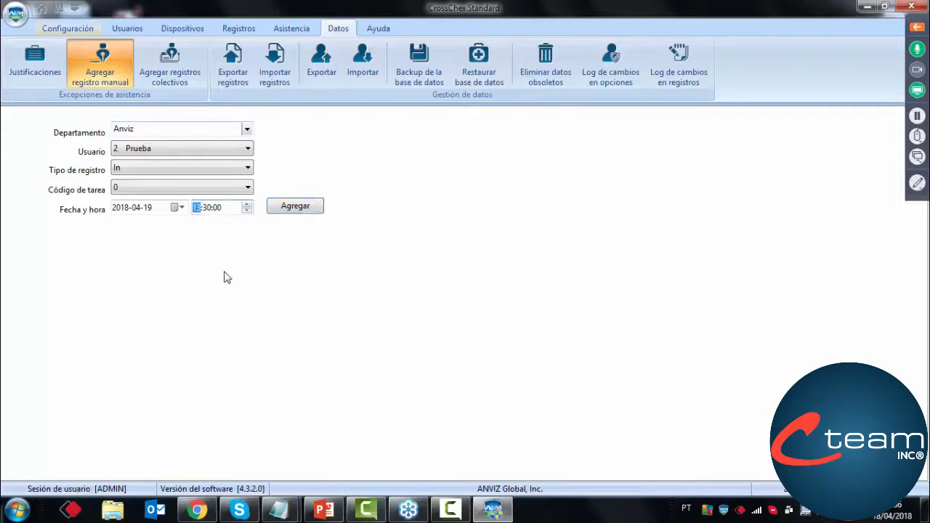
pyautogui.write('18')
pyautogui.click(208, 209)
pyautogui.write('15')
pyautogui.click(322, 211)
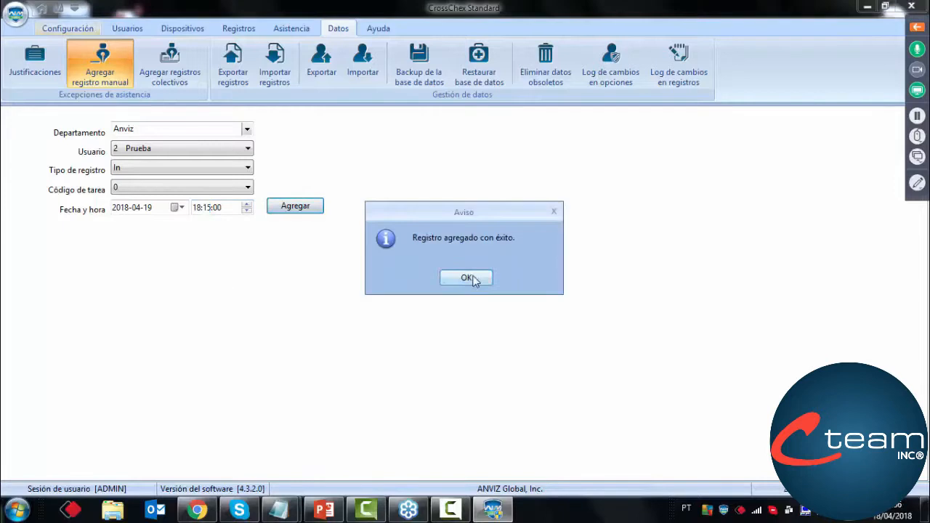
pyautogui.click(475, 279)
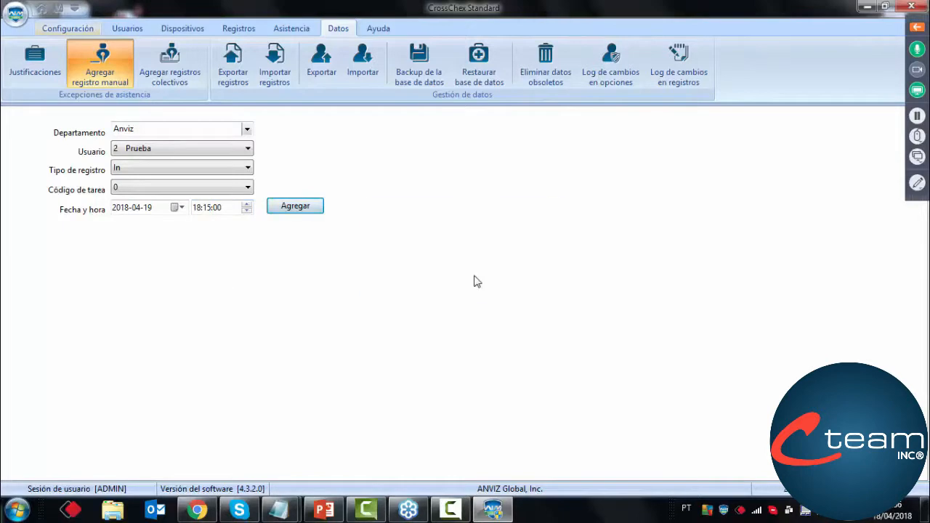
# Run the statistical attendance analysis for Prueba from 19/04/2018 to 19/04/2018 and close the progress window
pyautogui.click(292, 29)
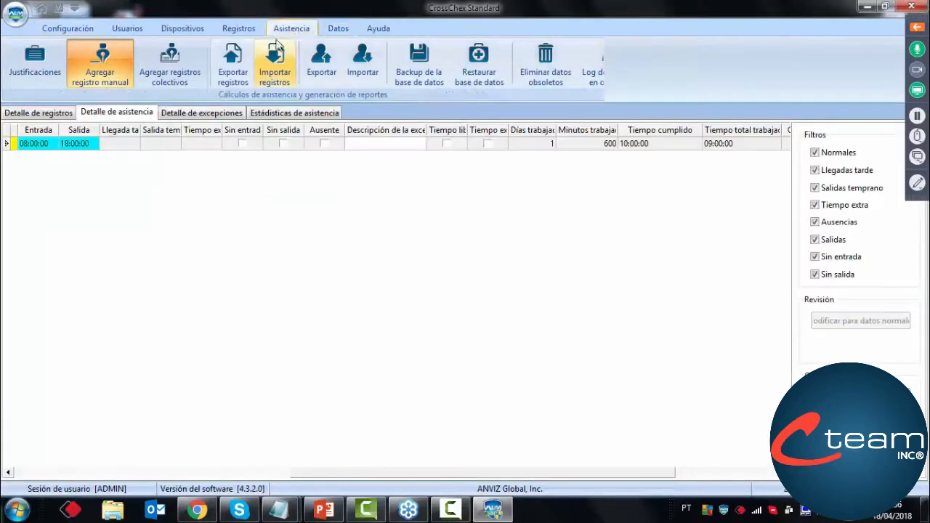
pyautogui.click(307, 54)
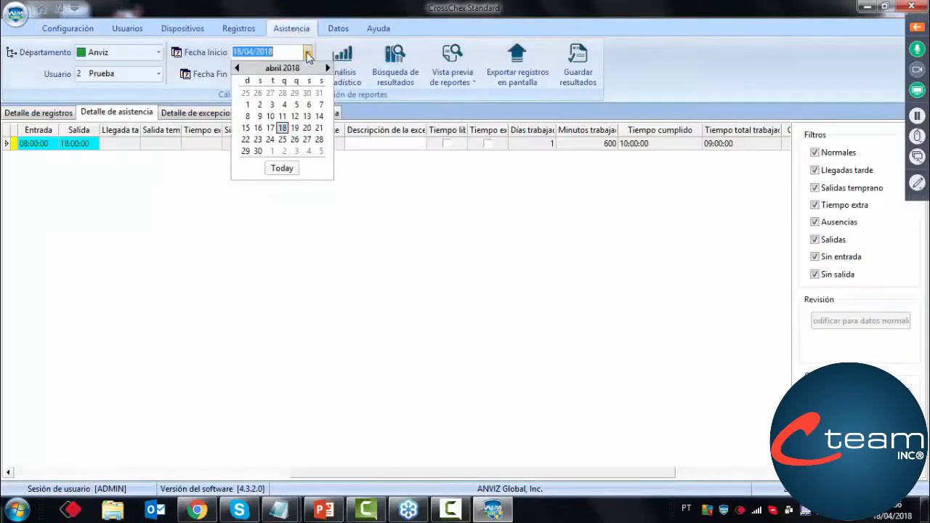
pyautogui.click(294, 128)
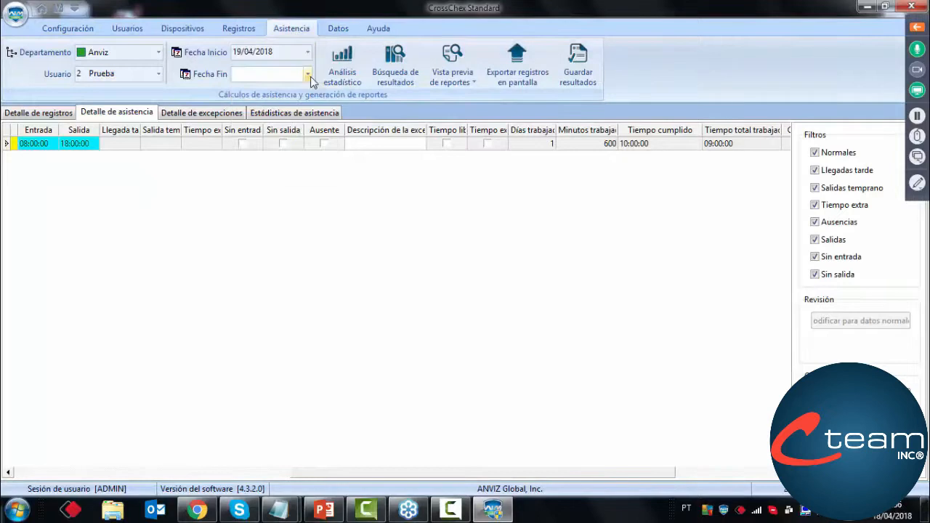
pyautogui.click(308, 75)
pyautogui.click(294, 149)
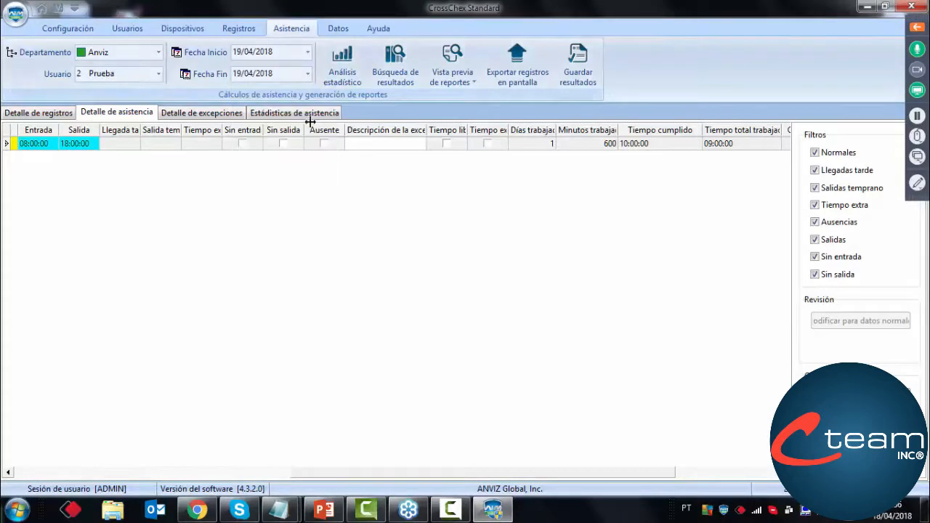
pyautogui.click(349, 81)
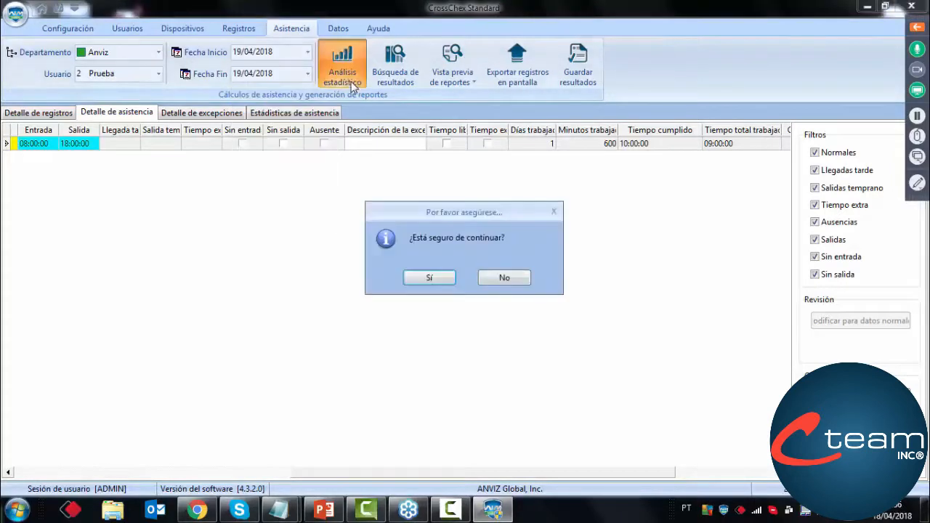
pyautogui.click(430, 278)
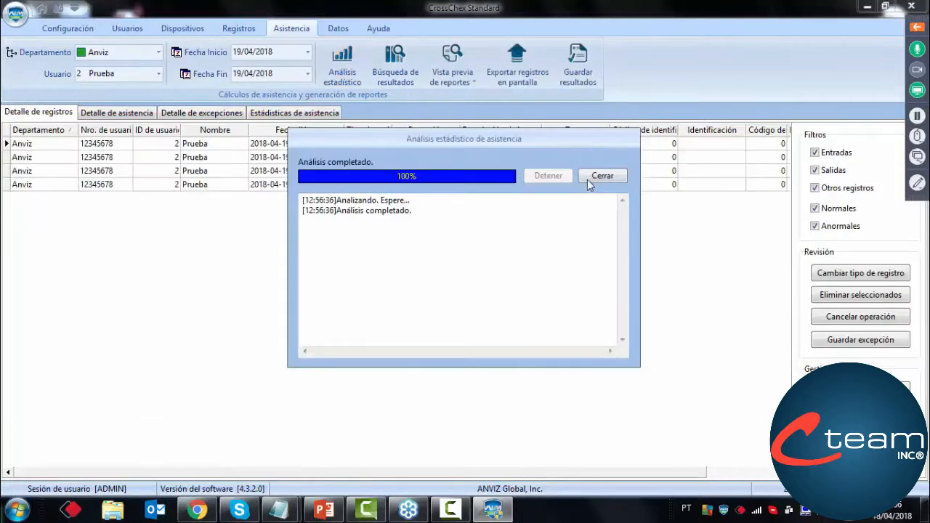
pyautogui.click(595, 180)
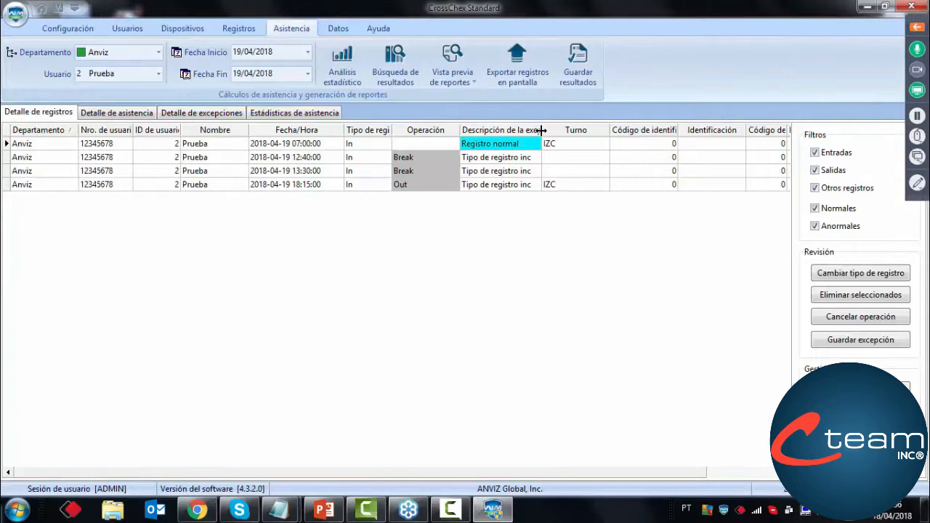
# Widen the exception description column in the record details and show Prueba's attendance detail for 19/04/2018 from its first column
pyautogui.moveTo(541, 130); pyautogui.dragTo(581, 130)
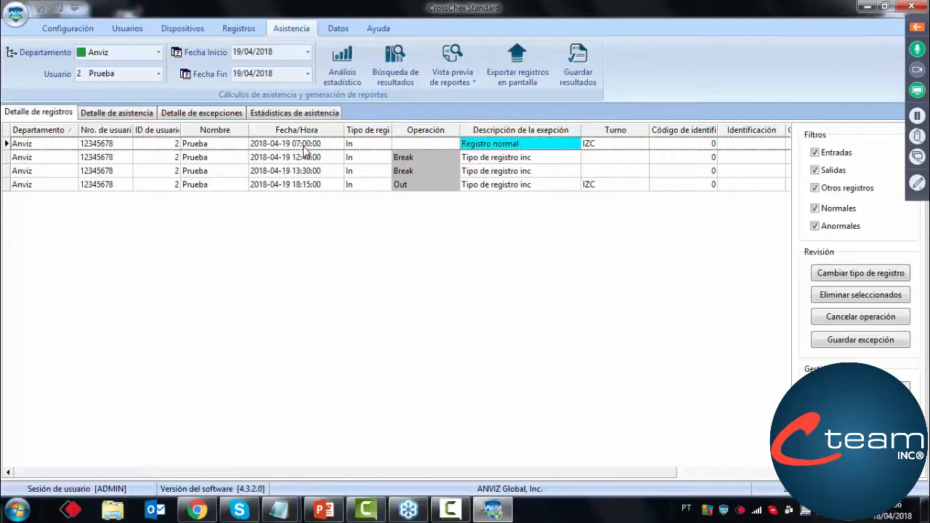
pyautogui.click(138, 114)
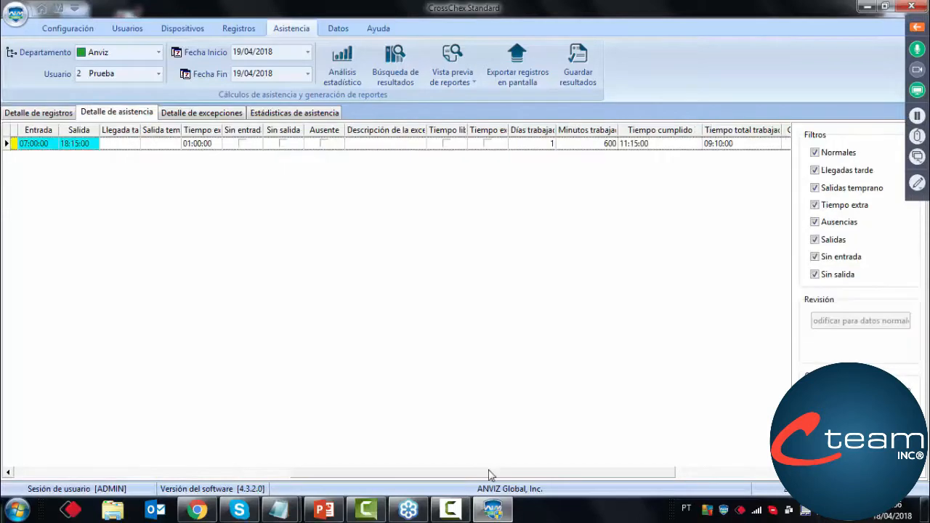
pyautogui.moveTo(490, 473); pyautogui.dragTo(215, 469)
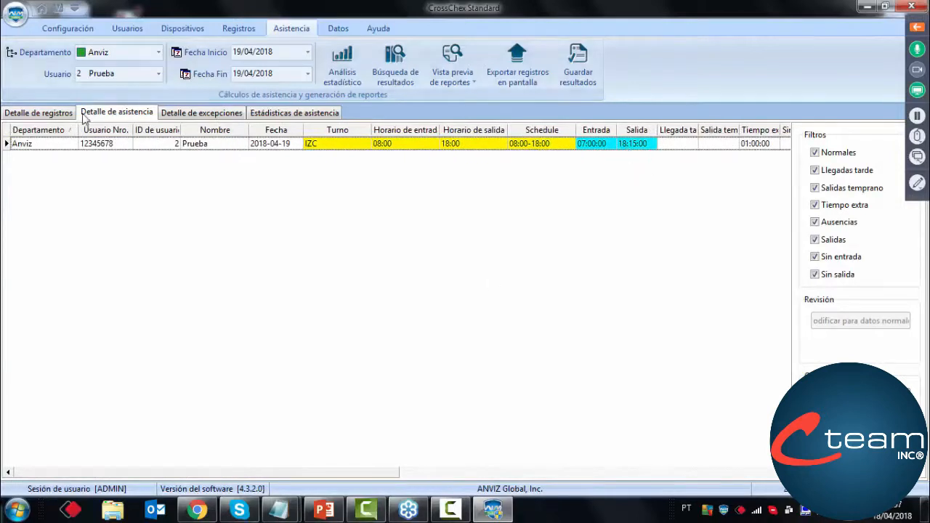
# Compare Prueba's record and attendance details for 19/04/2018, examining the two Break records and the Out record
pyautogui.click(44, 113)
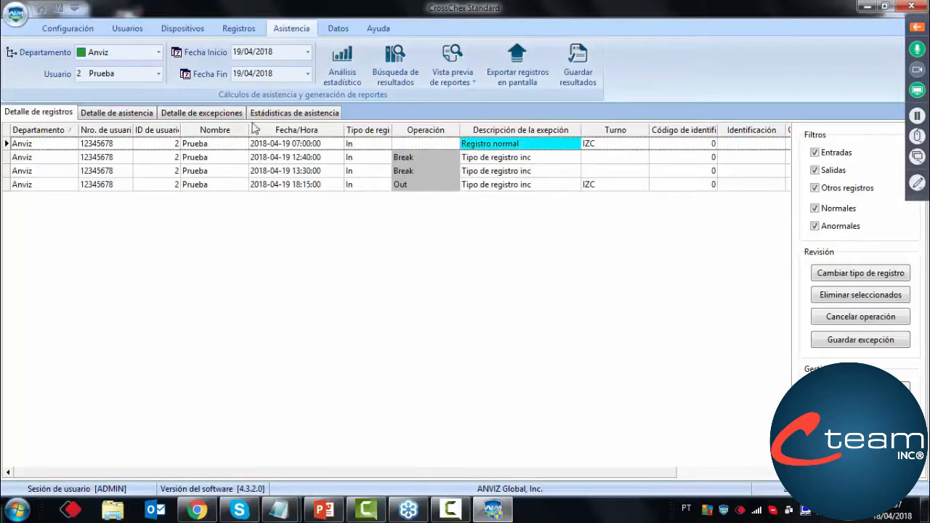
pyautogui.click(148, 115)
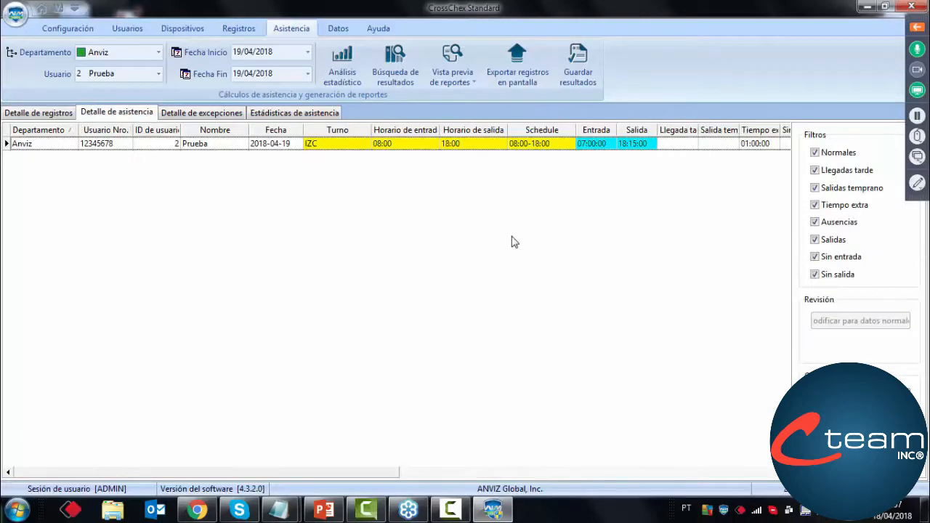
pyautogui.click(42, 113)
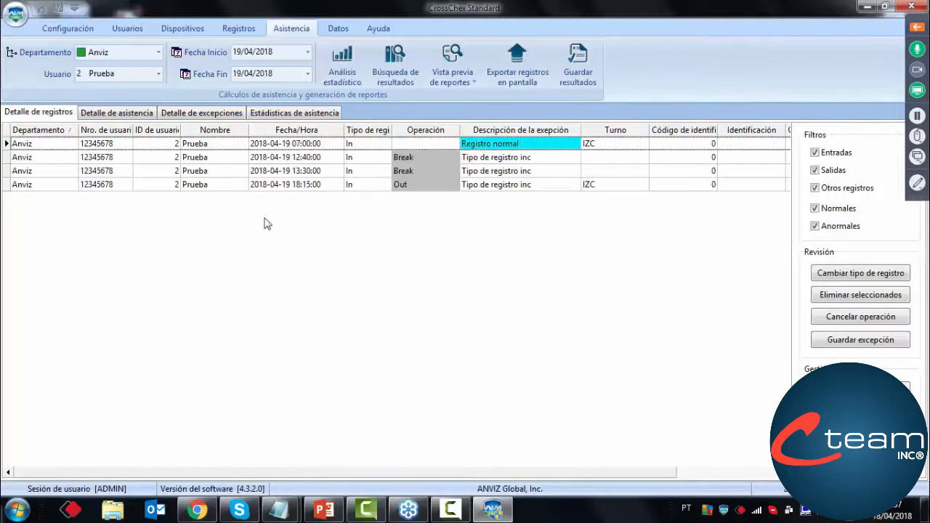
pyautogui.click(406, 160)
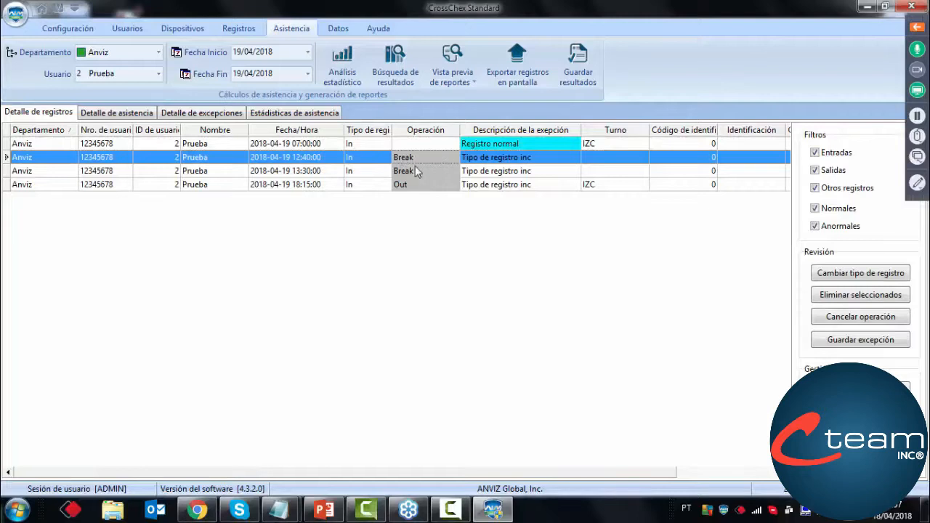
pyautogui.click(412, 170)
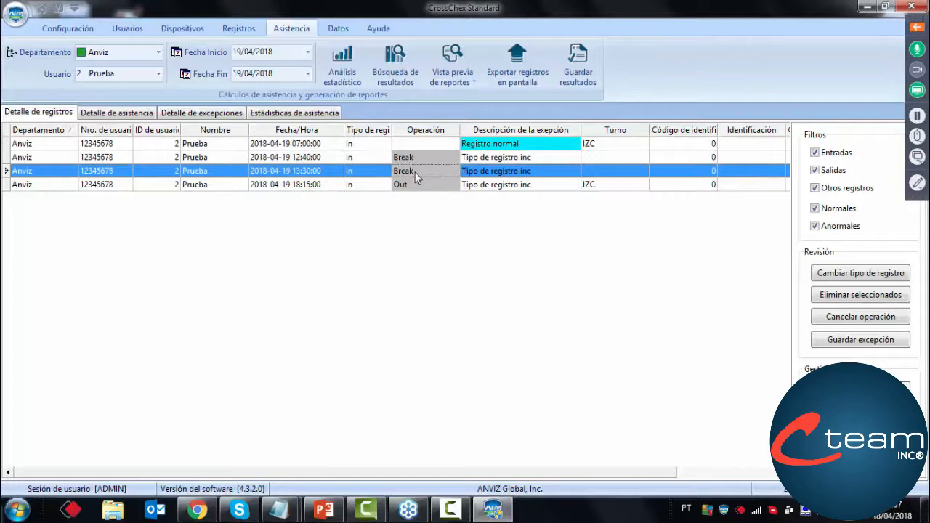
pyautogui.click(409, 186)
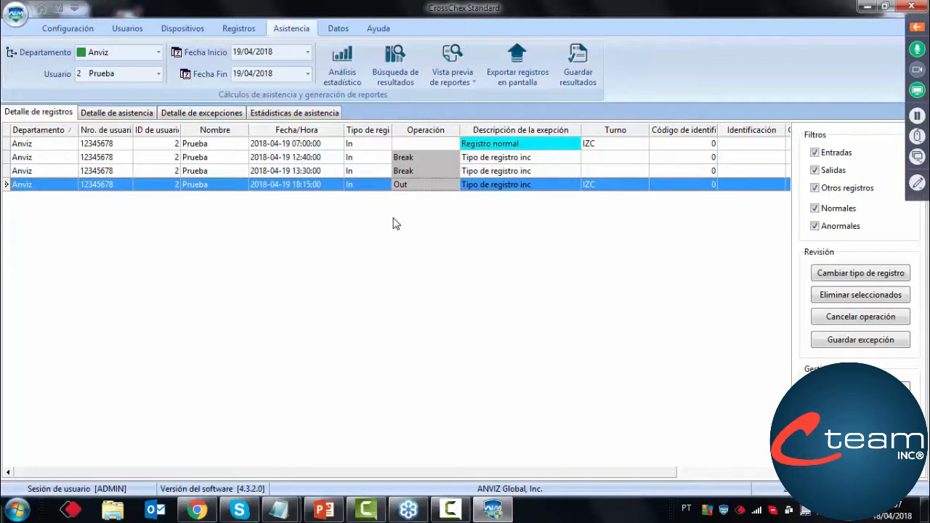
# Show Prueba's attendance detail for 19/04/2018 and widen the Tiempo extra column to read the overtime
pyautogui.click(117, 114)
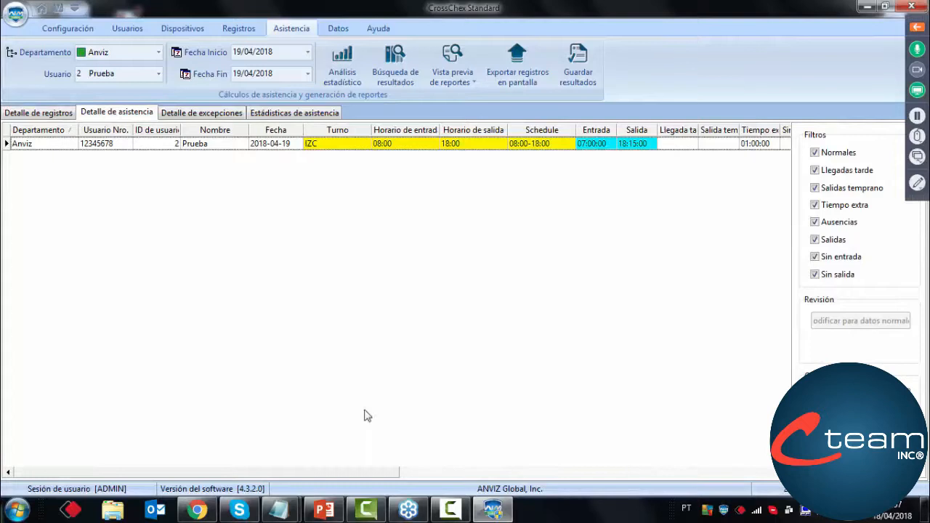
pyautogui.moveTo(344, 473); pyautogui.dragTo(467, 476)
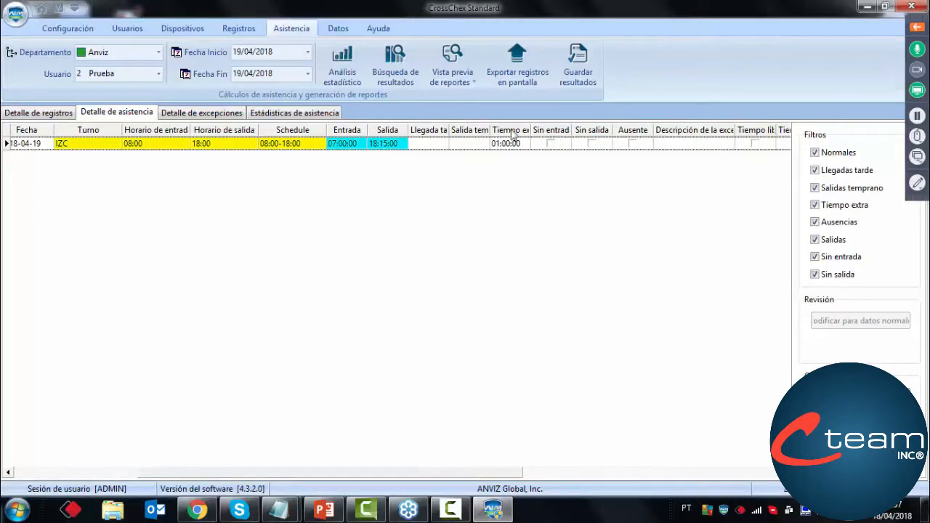
pyautogui.moveTo(532, 135); pyautogui.dragTo(563, 132)
pyautogui.moveTo(426, 474); pyautogui.dragTo(519, 472)
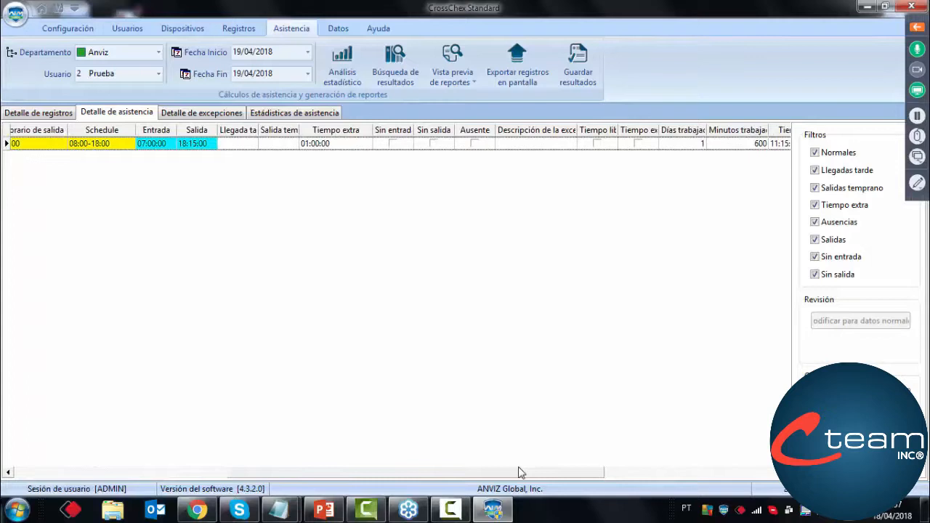
# Check Prueba's break and shift time in the attendance detail, and preview and close the Reporte de asistencia for 19/04/2018
pyautogui.moveTo(519, 472); pyautogui.dragTo(707, 454)
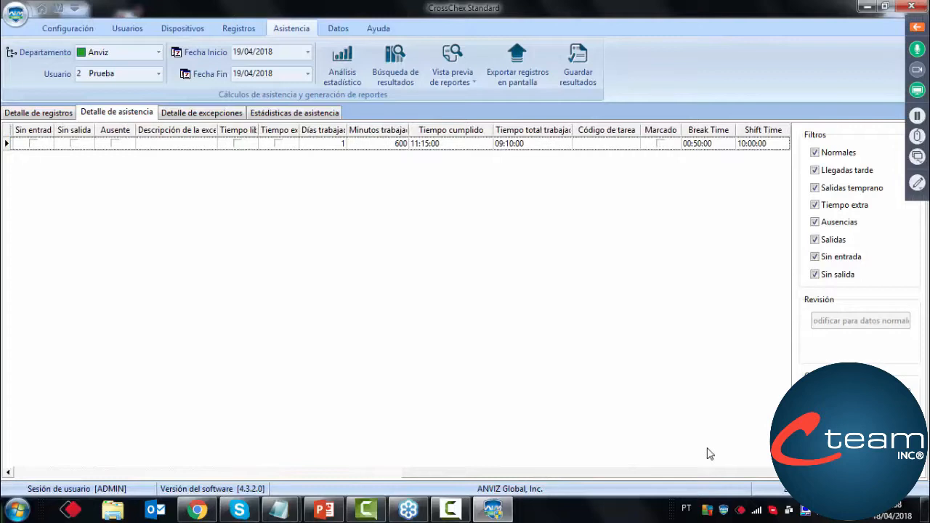
pyautogui.click(688, 145)
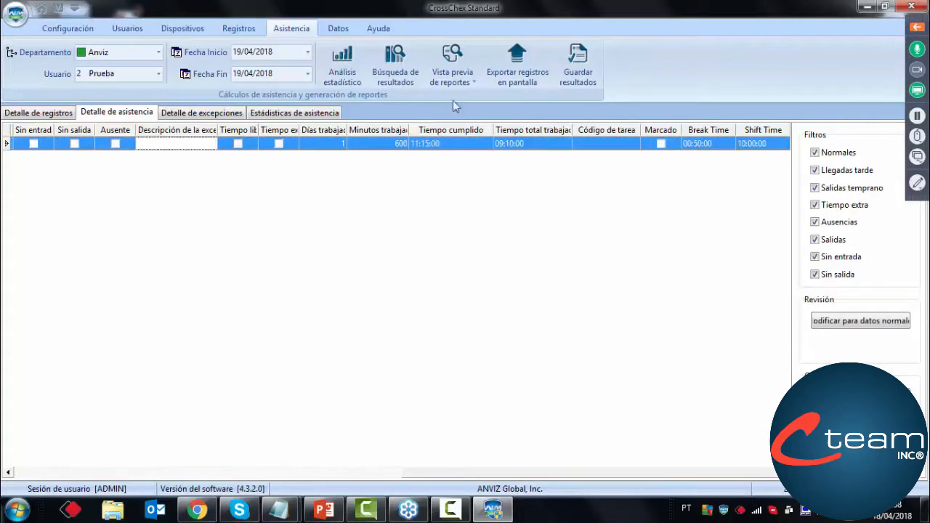
pyautogui.click(452, 76)
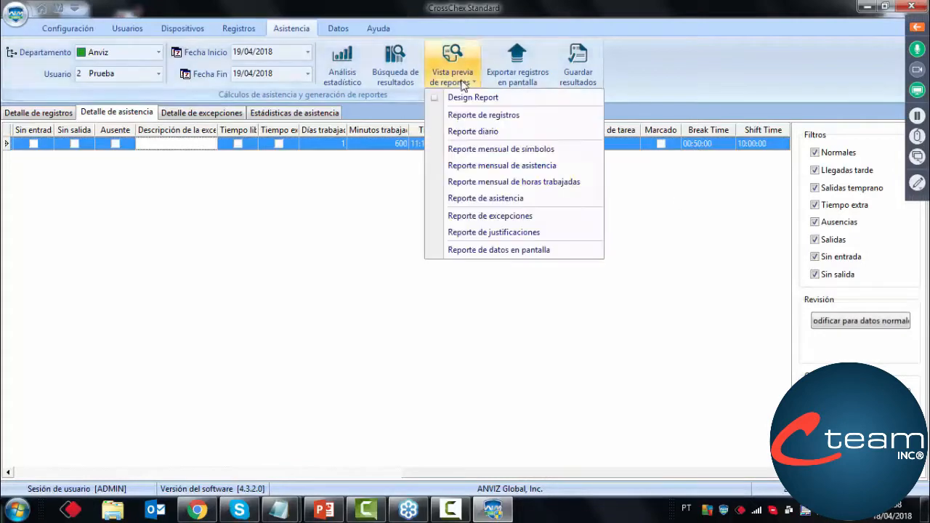
pyautogui.click(462, 199)
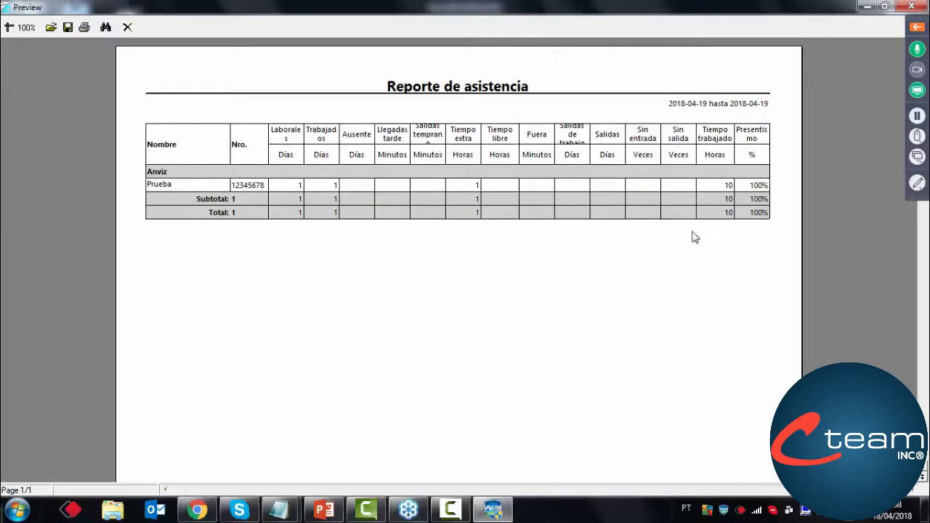
pyautogui.press('Escape')
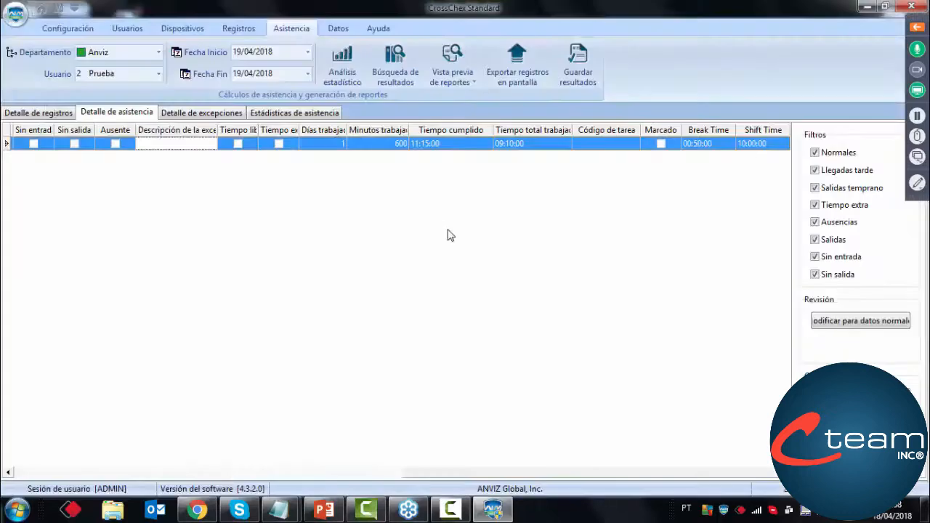
# Review Prueba's two Break records and the Out record for 19/04/2018 in the record details
pyautogui.click(32, 114)
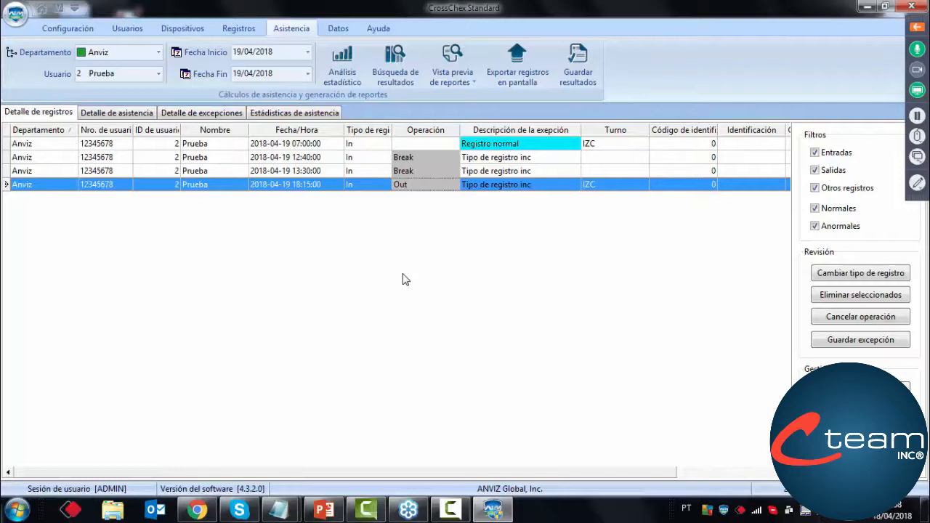
pyautogui.click(414, 158)
pyautogui.click(416, 184)
pyautogui.click(416, 171)
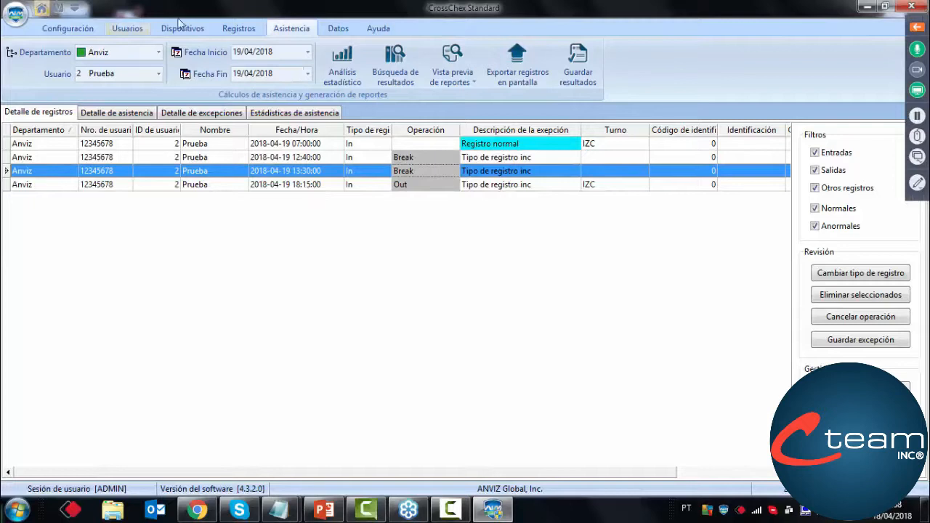
# In the attendance parameters, set the overtime thresholds before entry and after exit to 30 minutes each
pyautogui.click(43, 9)
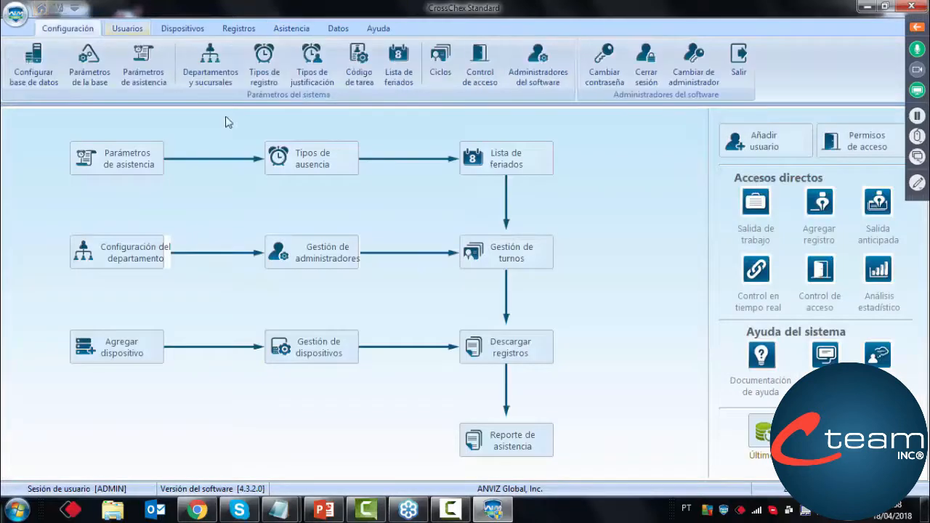
pyautogui.click(143, 82)
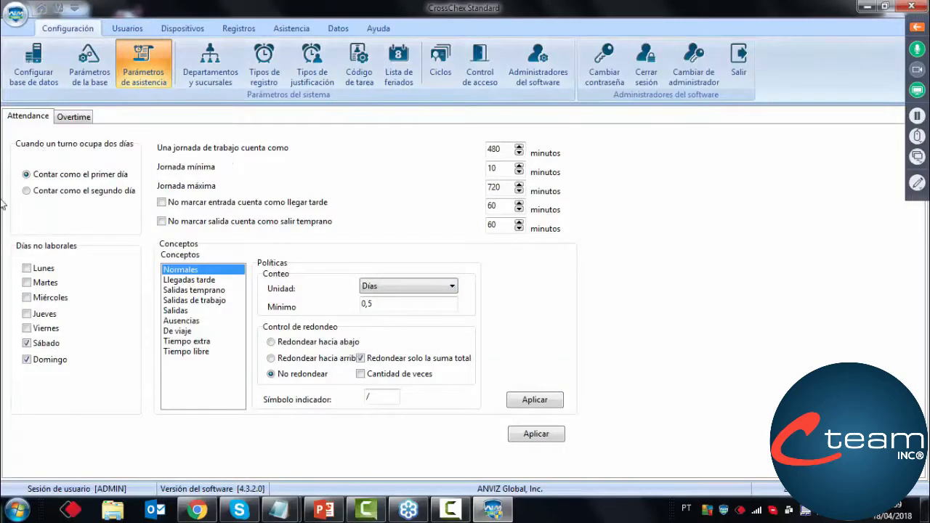
pyautogui.click(74, 118)
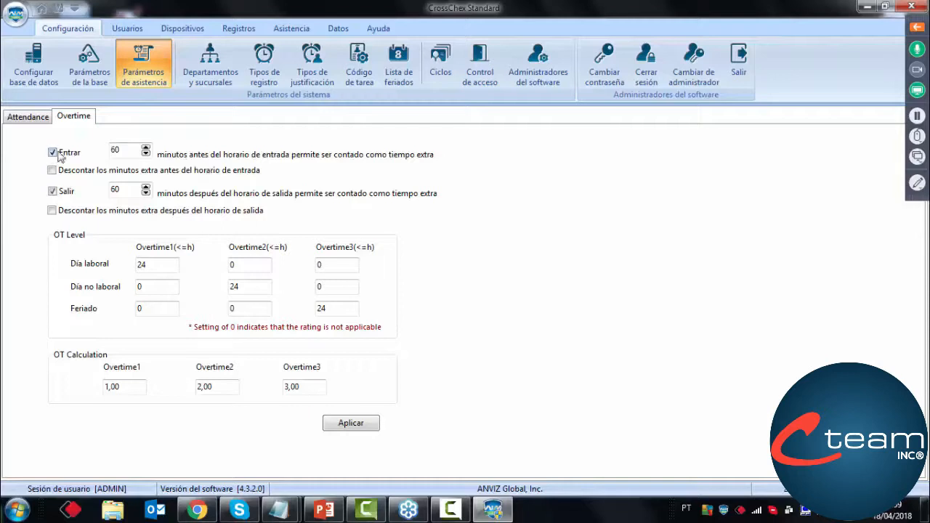
pyautogui.moveTo(128, 148); pyautogui.dragTo(101, 151)
pyautogui.write('30')
pyautogui.moveTo(122, 151); pyautogui.dragTo(101, 160)
pyautogui.click(59, 190)
pyautogui.click(59, 191)
pyautogui.doubleClick(115, 190)
pyautogui.write('30')
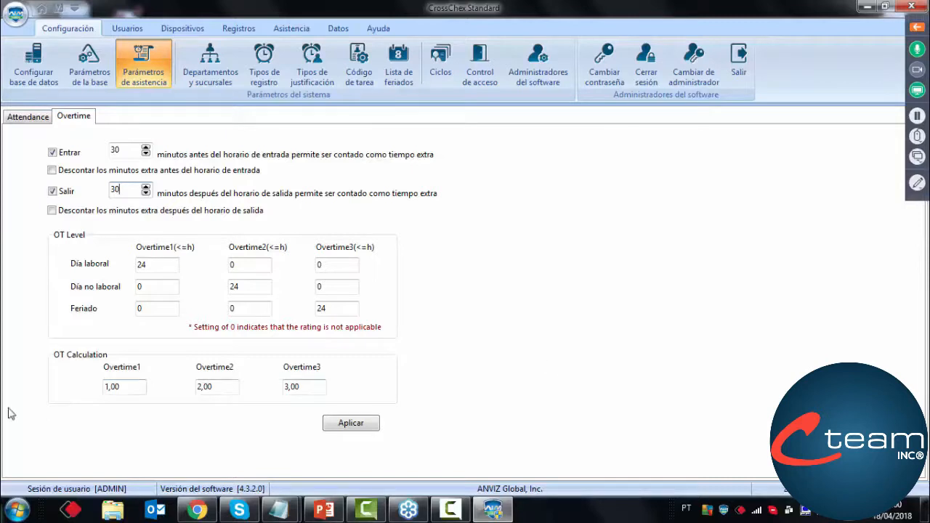
# Review the Overtime1, Overtime2 and Overtime3 calculation factors and apply the overtime settings
pyautogui.moveTo(125, 386); pyautogui.dragTo(92, 385)
pyautogui.click(128, 386)
pyautogui.moveTo(210, 384); pyautogui.dragTo(236, 390)
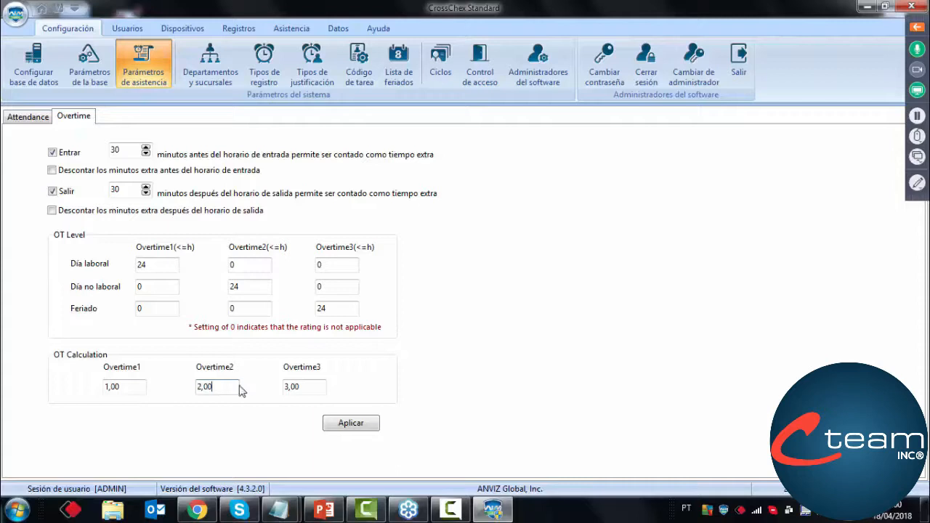
pyautogui.moveTo(241, 385)
pyautogui.mouseDown()
pyautogui.moveTo(176, 395)
pyautogui.moveTo(240, 395)
pyautogui.mouseUp()
pyautogui.doubleClick(307, 387)
pyautogui.click(302, 392)
pyautogui.click(348, 423)
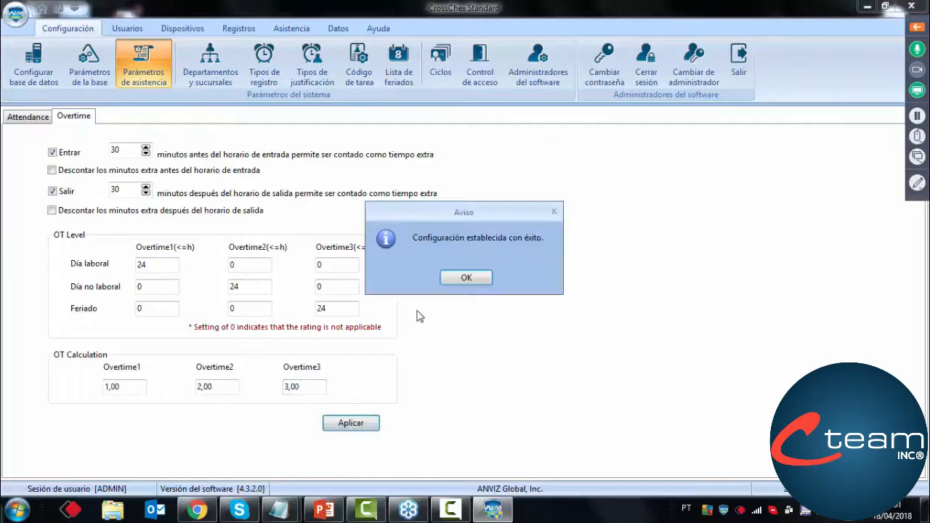
pyautogui.click(454, 282)
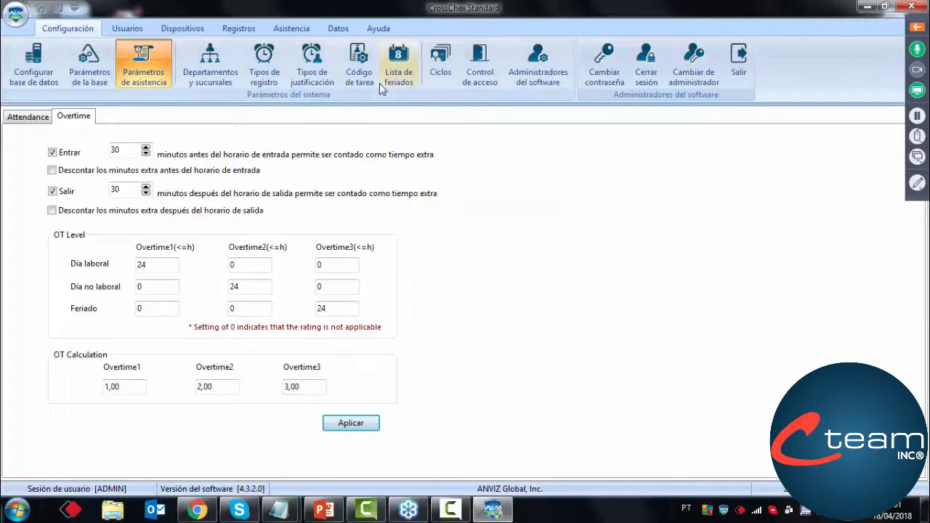
# Rerun the statistical attendance analysis for Prueba on 19/04/2018 with the applied overtime settings and close the progress window
pyautogui.click(440, 72)
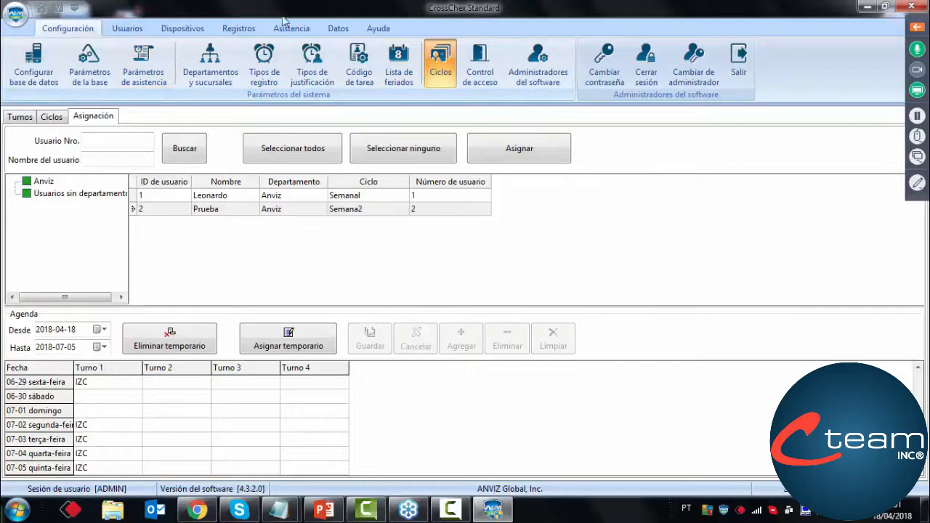
pyautogui.click(291, 29)
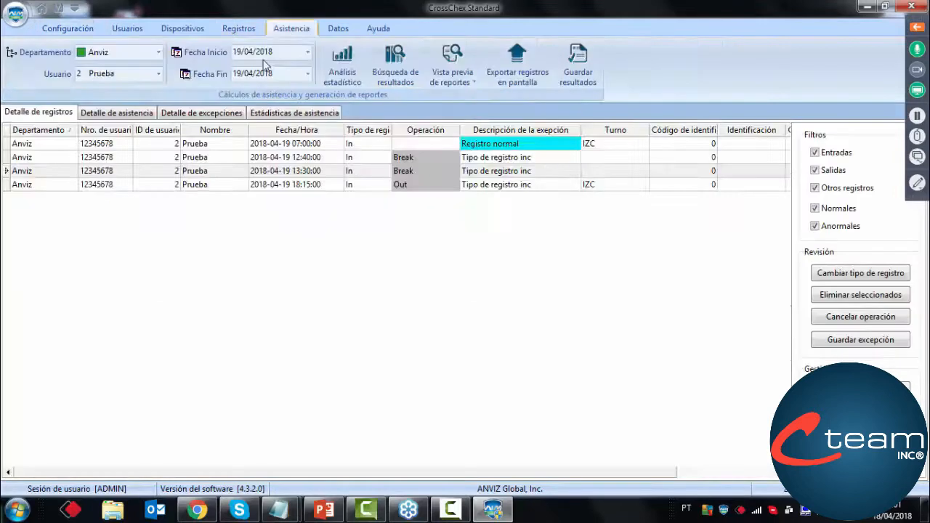
pyautogui.click(342, 65)
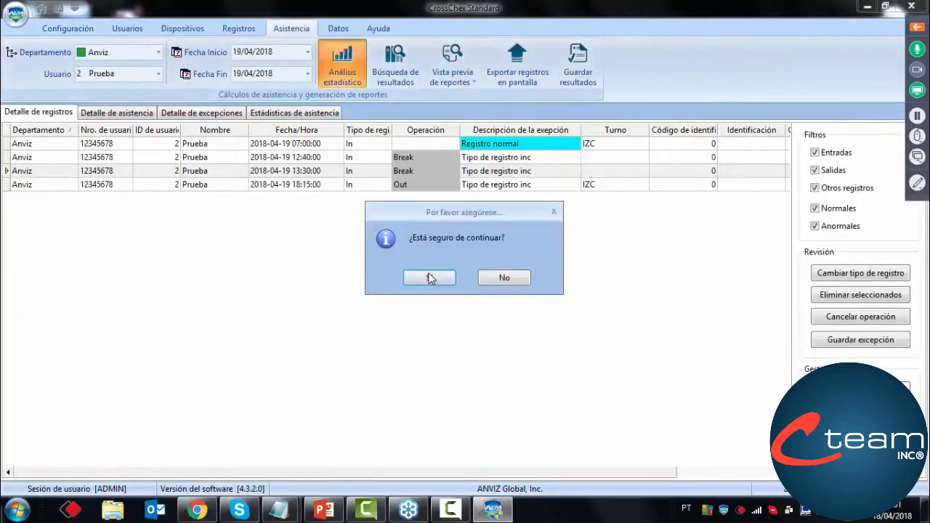
pyautogui.click(429, 277)
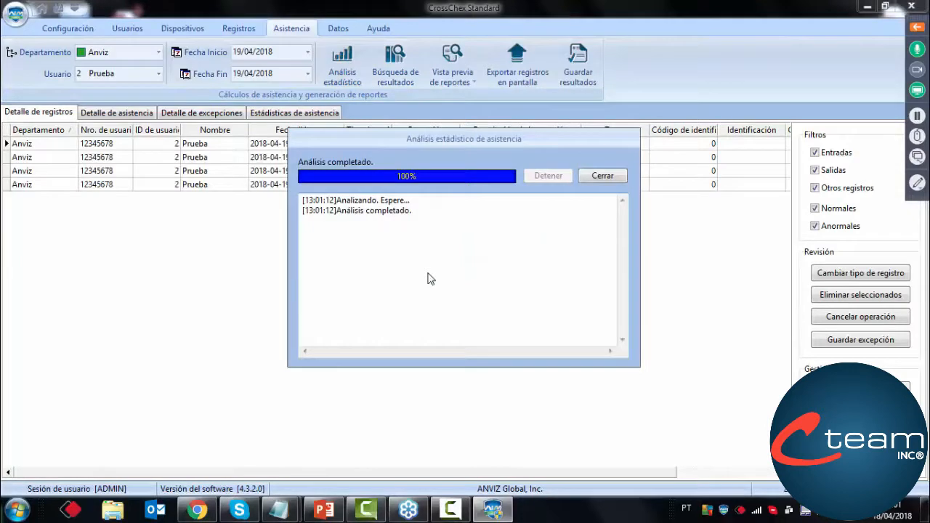
pyautogui.click(602, 176)
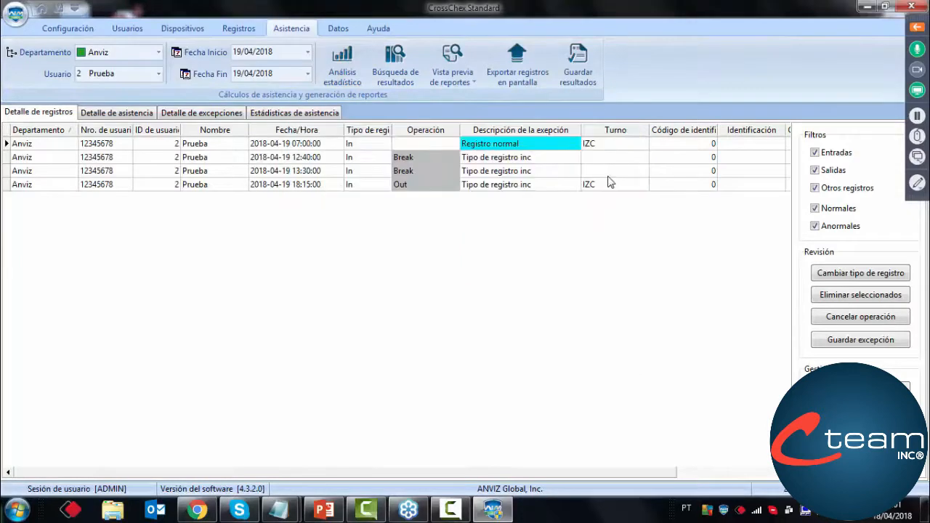
# Examine the entry, exit, overtime and worked time in Prueba's recalculated attendance detail, widening the Tiempo total trabajado column
pyautogui.click(125, 117)
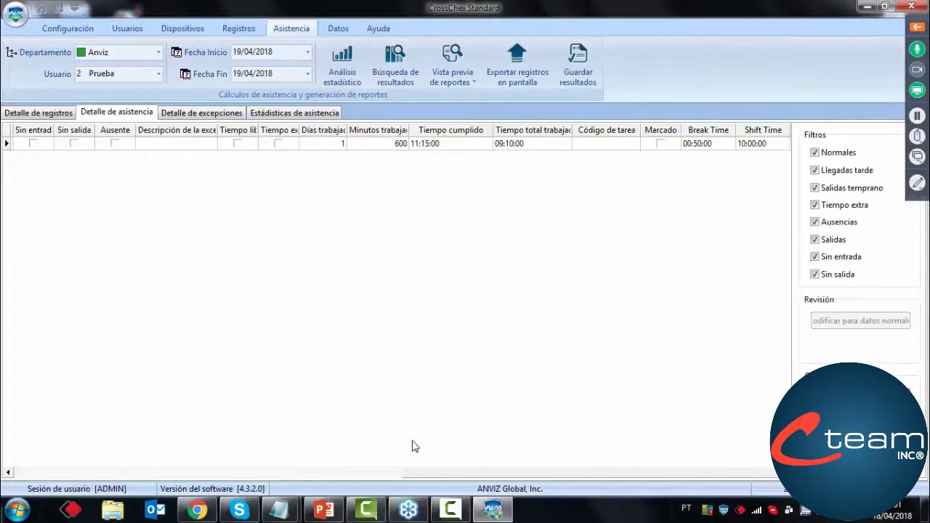
pyautogui.moveTo(429, 473); pyautogui.dragTo(126, 454)
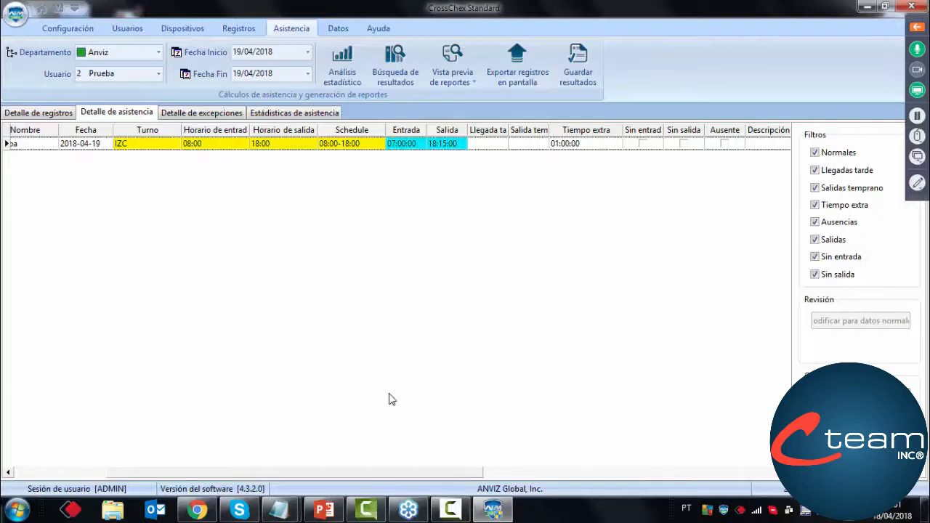
pyautogui.moveTo(410, 476); pyautogui.dragTo(741, 441)
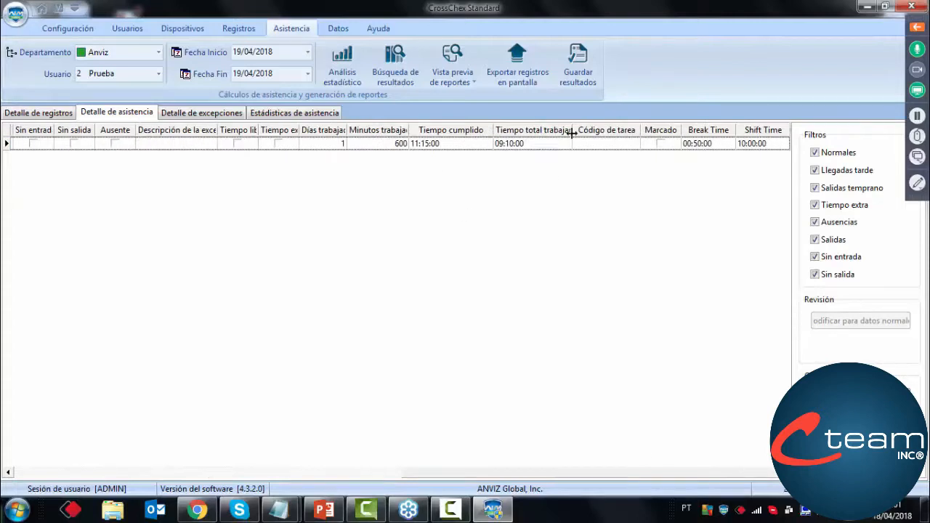
pyautogui.moveTo(574, 131); pyautogui.dragTo(596, 132)
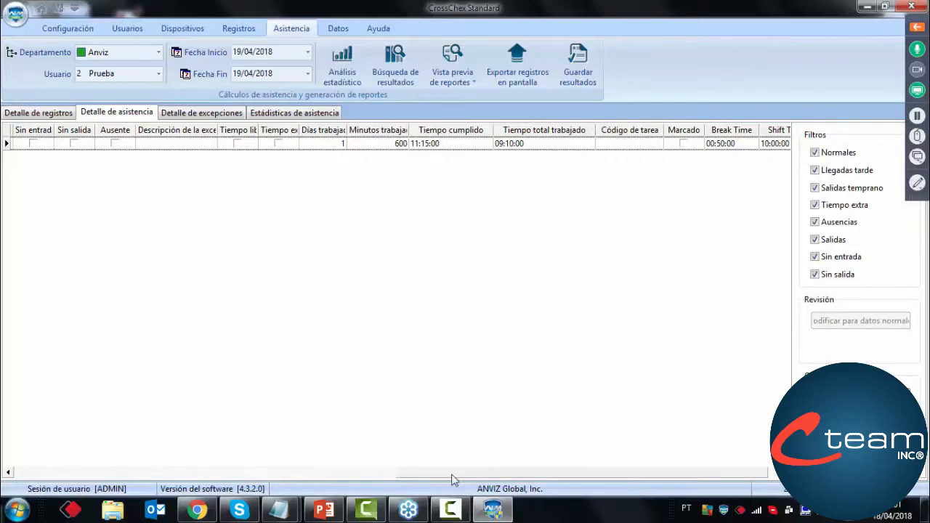
pyautogui.moveTo(447, 473); pyautogui.dragTo(75, 374)
pyautogui.moveTo(423, 480); pyautogui.dragTo(27, 440)
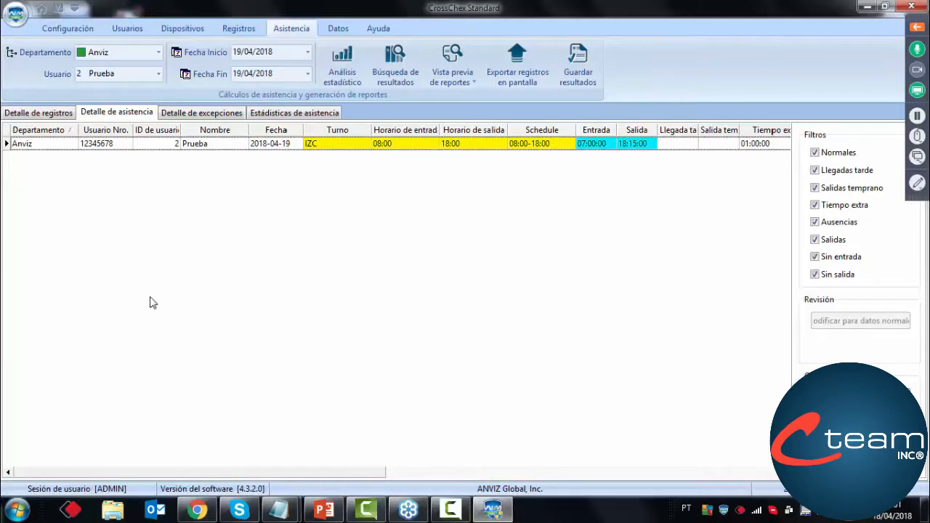
# Preview the Reporte de justificaciones and the Reporte de asistencia for 19/04/2018, closing each preview
pyautogui.click(452, 65)
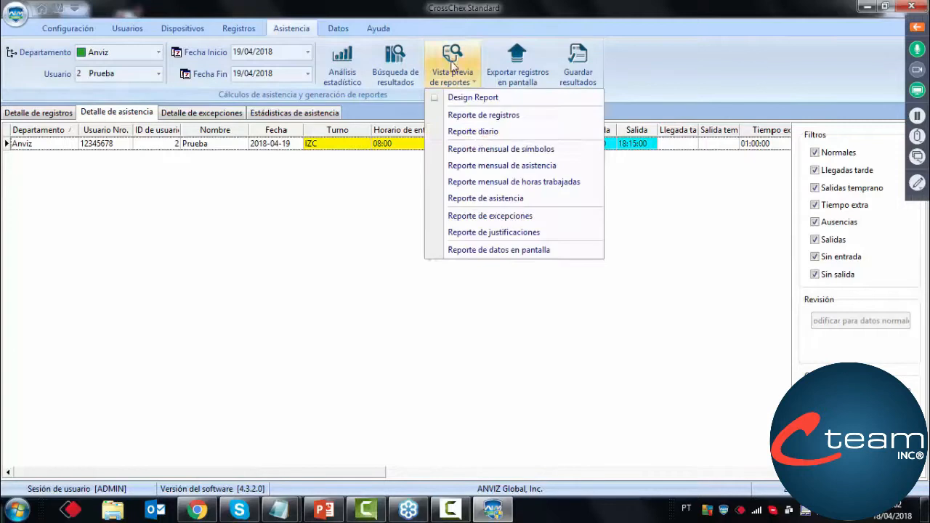
pyautogui.click(476, 232)
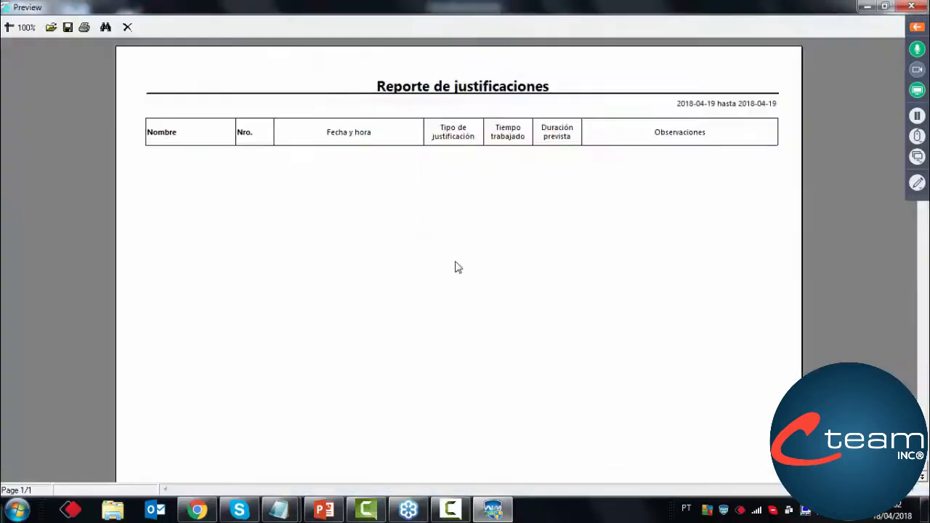
pyautogui.click(128, 29)
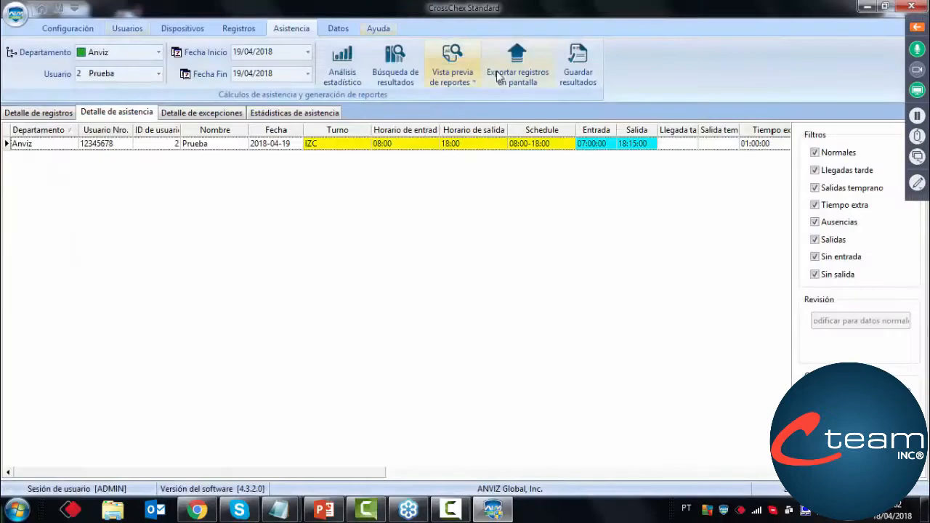
pyautogui.click(451, 69)
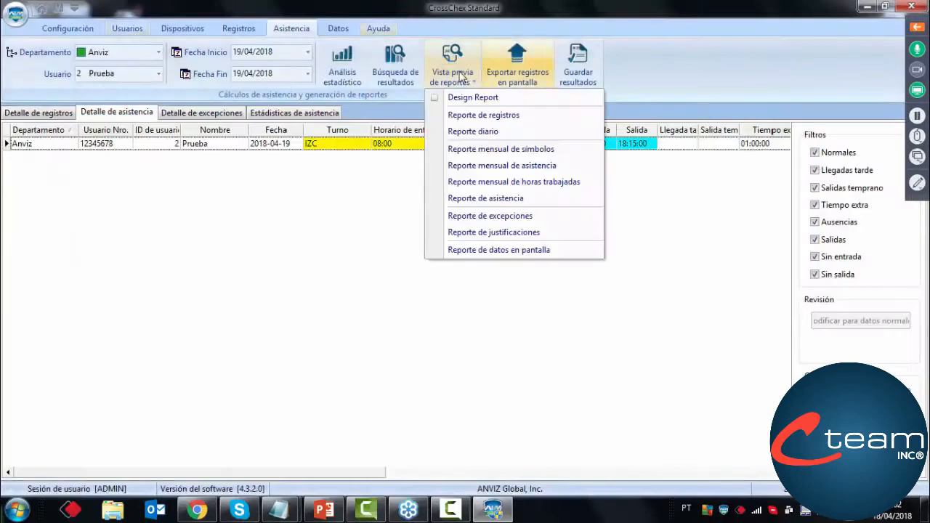
pyautogui.click(475, 199)
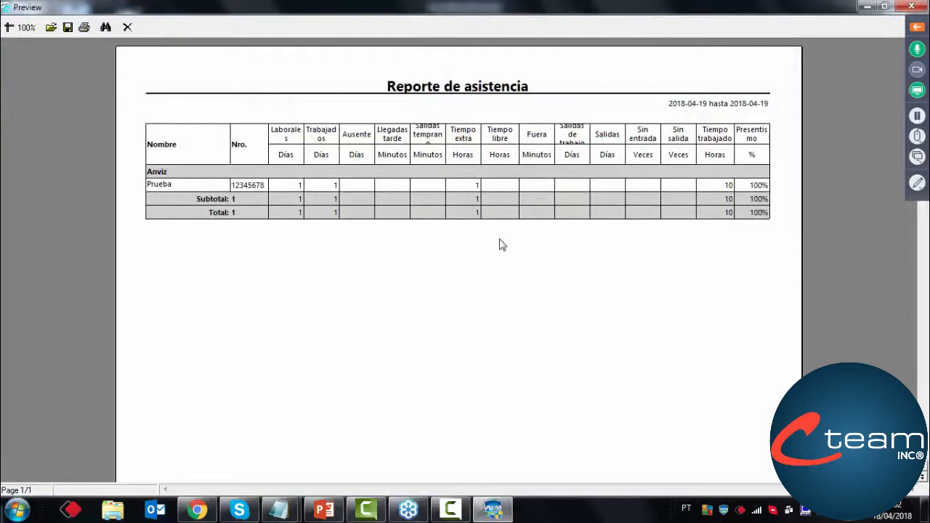
pyautogui.click(128, 29)
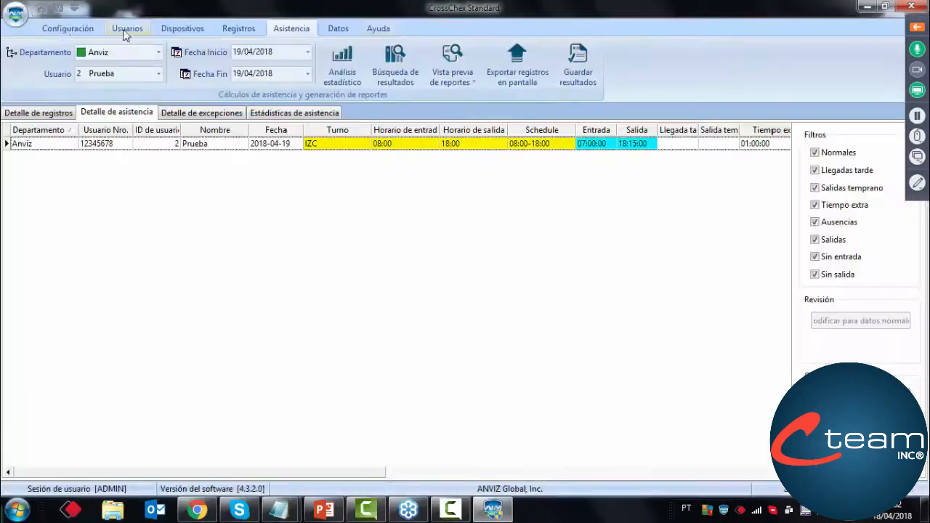
# Set the Tiempo extra concept's counting unit to Minutos with a minimum of 1 and apply it in the attendance parameters
pyautogui.click(51, 29)
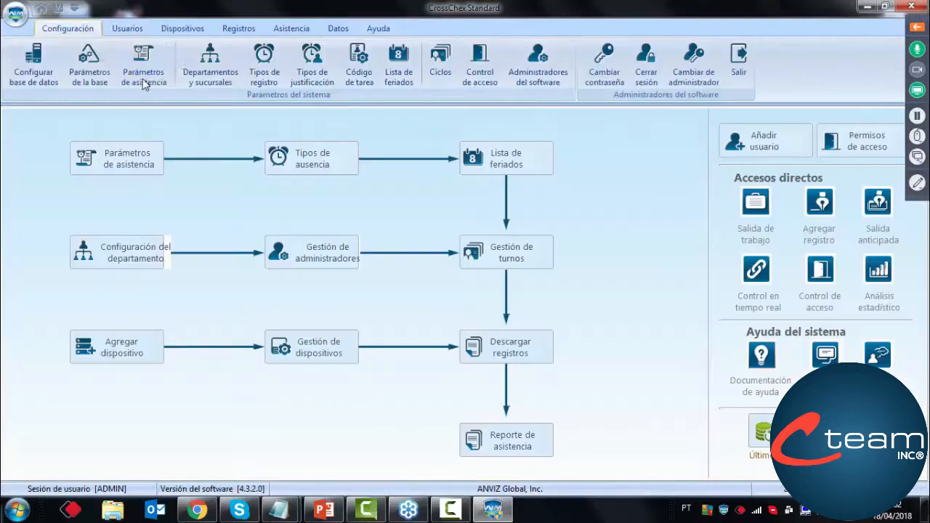
pyautogui.click(142, 79)
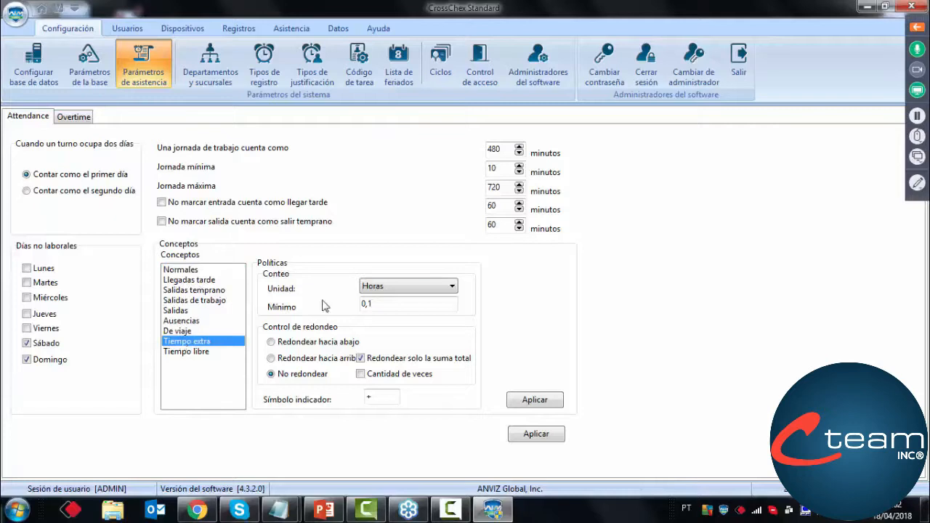
pyautogui.click(429, 285)
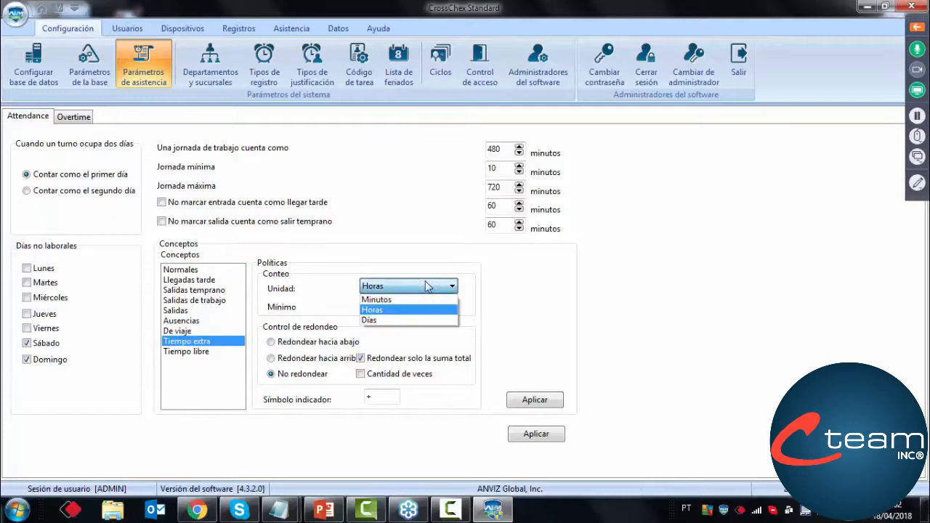
pyautogui.click(400, 300)
pyautogui.doubleClick(376, 307)
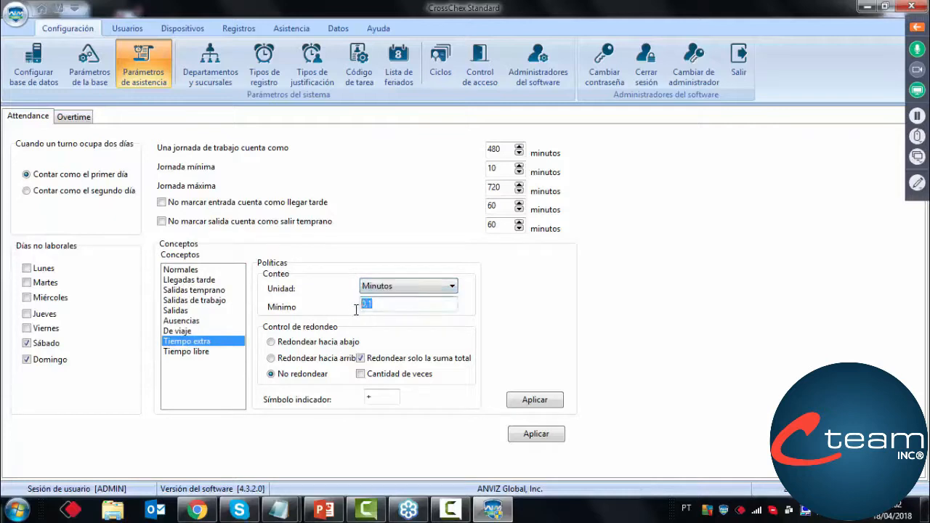
pyautogui.write('1')
pyautogui.click(536, 403)
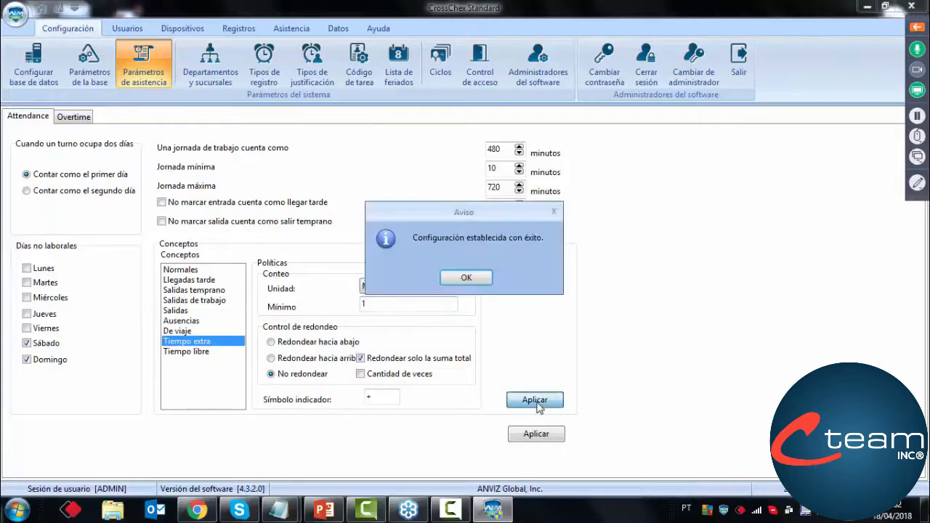
# Dismiss the settings notice, rerun the statistical attendance analysis for Prueba on 19/04/2018 and close its progress window
pyautogui.click(468, 279)
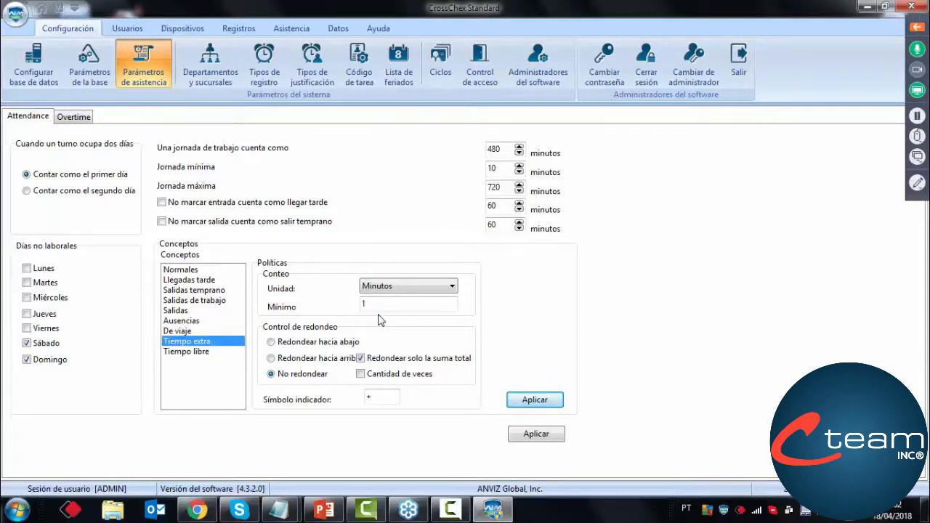
pyautogui.click(289, 30)
pyautogui.click(342, 64)
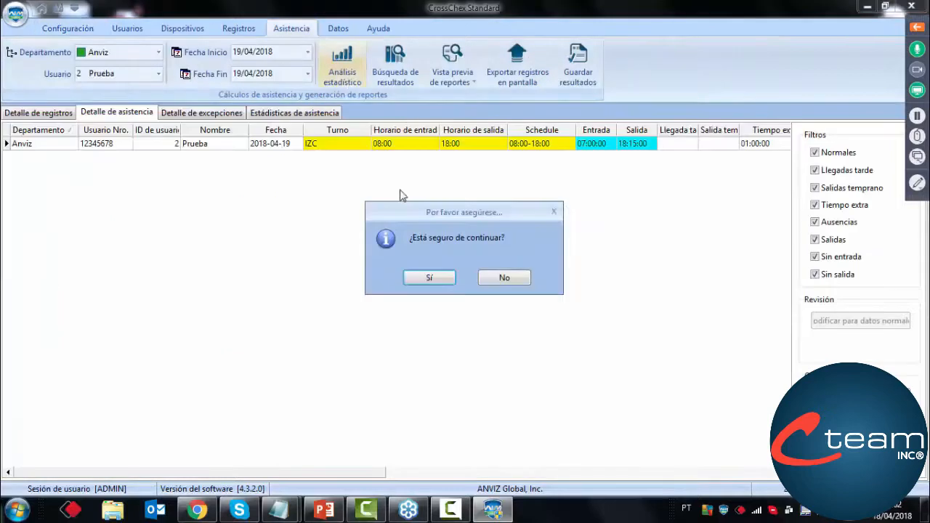
pyautogui.click(405, 270)
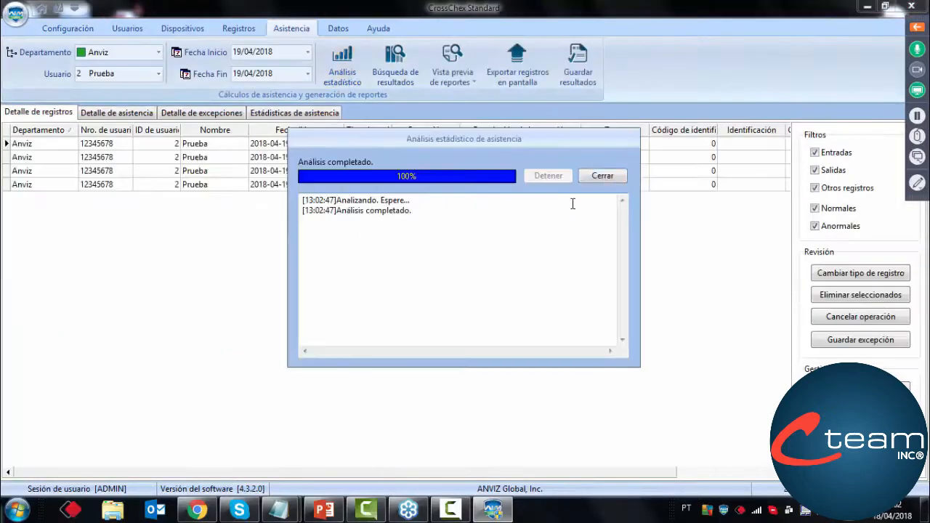
pyautogui.click(607, 176)
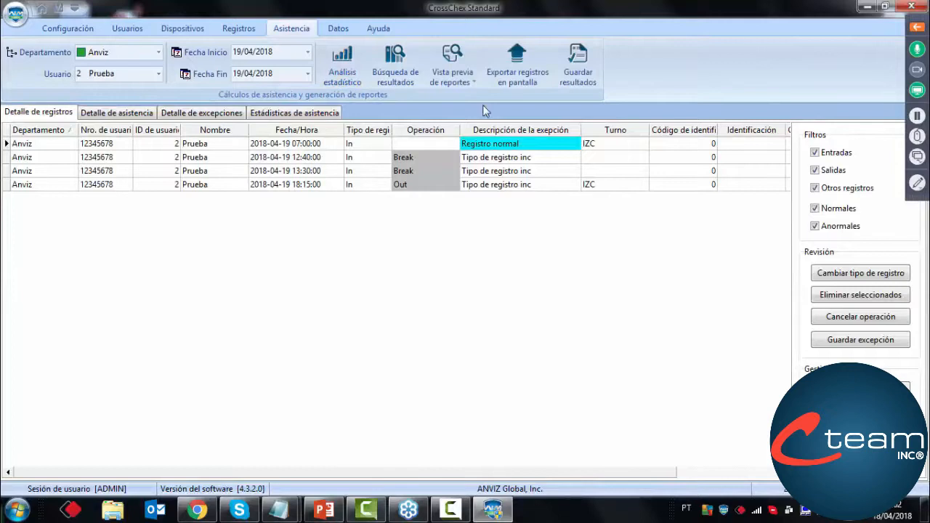
# Preview the recalculated Reporte de asistencia for Prueba on 19/04/2018, check the overtime unit, and close the preview
pyautogui.click(455, 80)
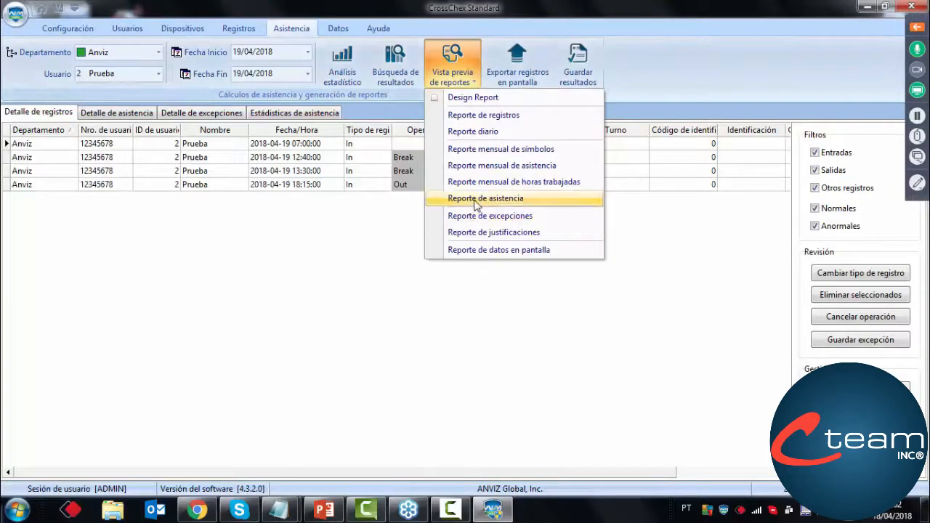
pyautogui.click(473, 198)
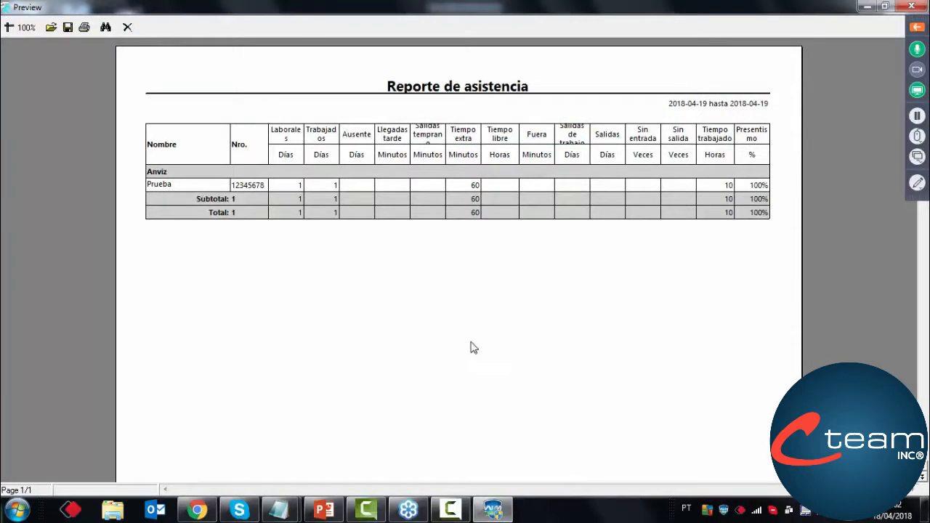
pyautogui.click(127, 29)
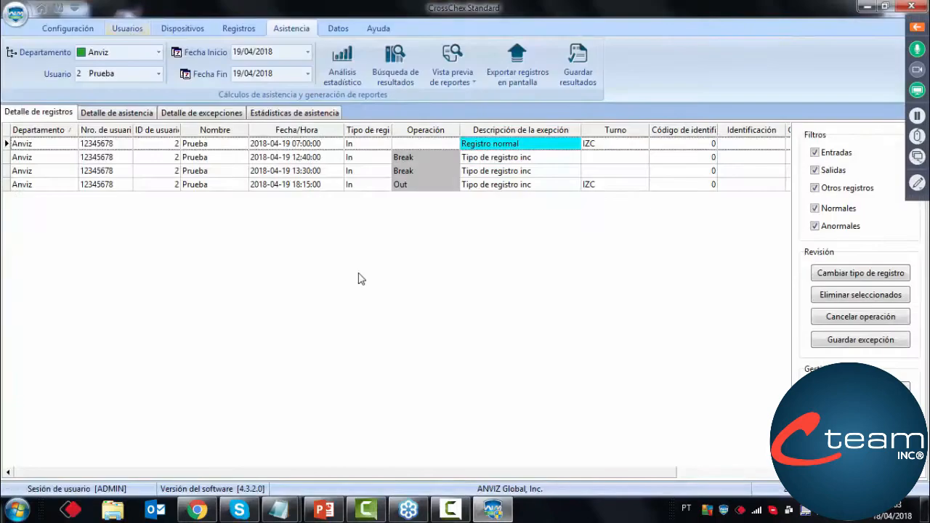
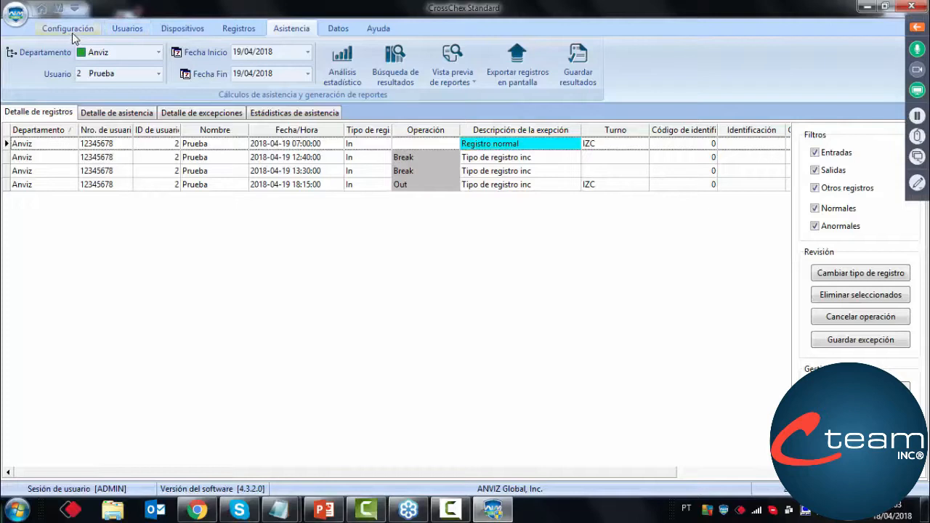
# Add a user named "prueba sin turno" with ID 3 in the Anviz department, save it and decline adding another
pyautogui.click(131, 30)
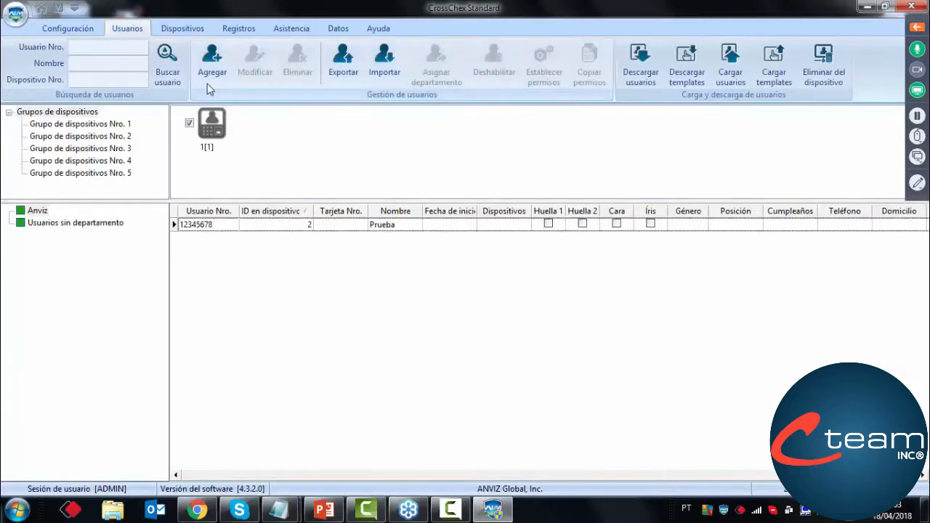
pyautogui.click(208, 80)
pyautogui.click(399, 194)
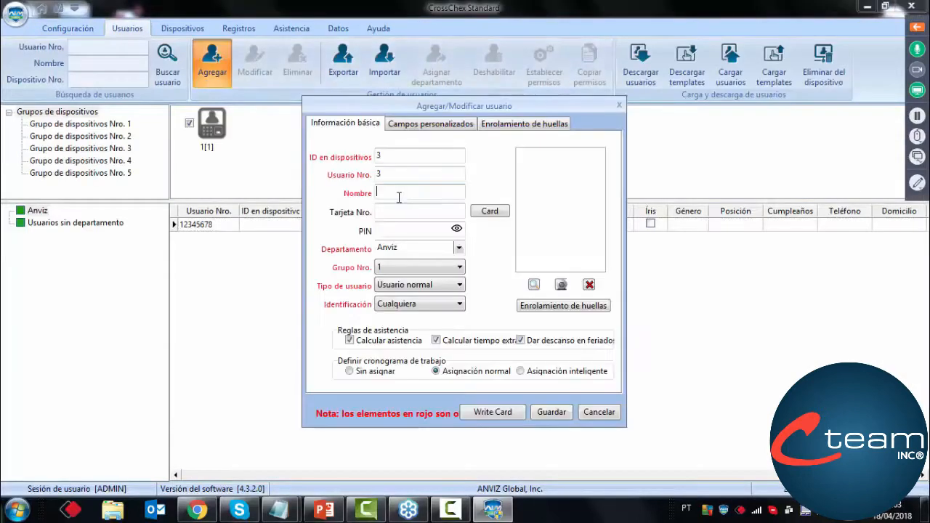
pyautogui.write('prueba sin turno')
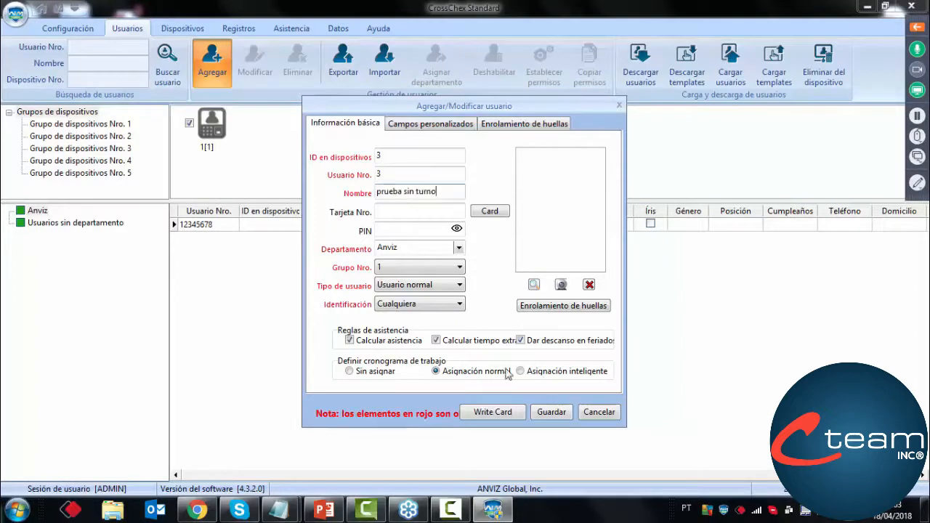
pyautogui.click(550, 411)
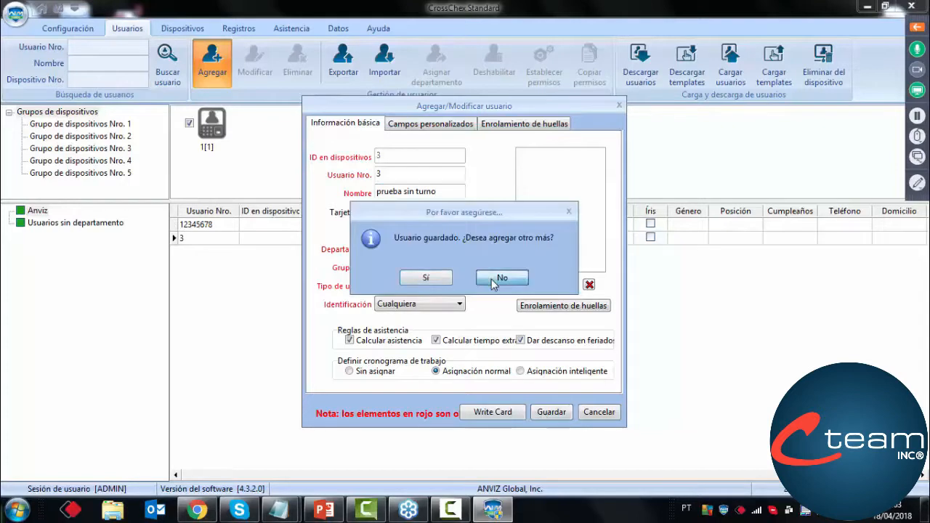
pyautogui.click(499, 279)
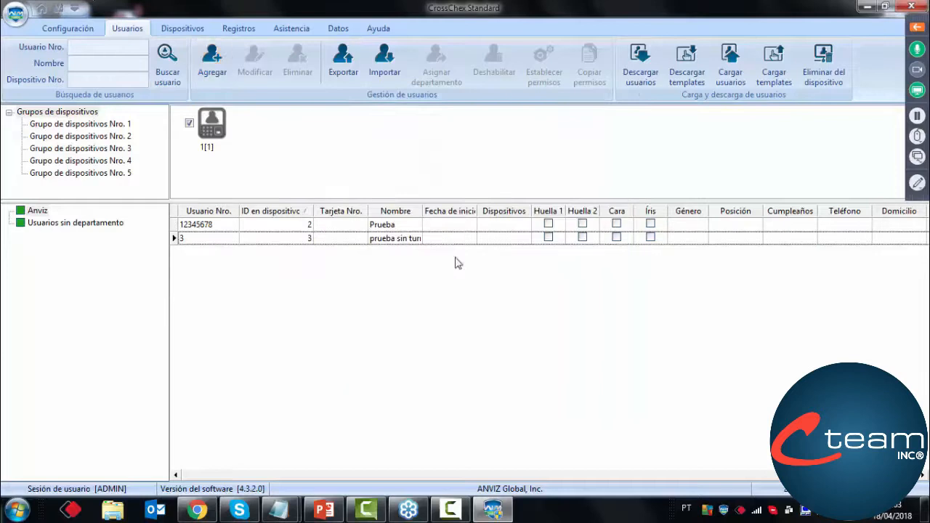
# Examine the user record of Prueba for its work-schedule assignment and close it without saving
pyautogui.click(292, 28)
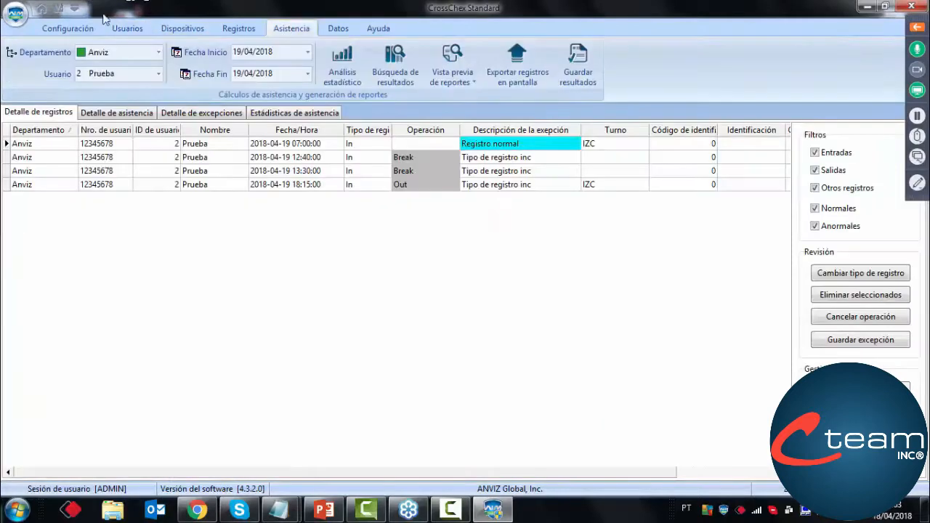
pyautogui.click(129, 29)
pyautogui.doubleClick(391, 230)
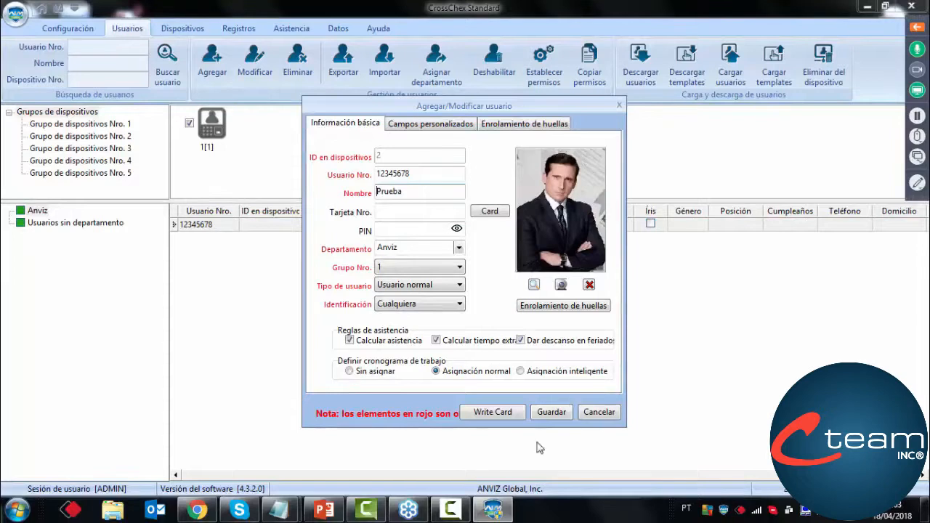
pyautogui.click(600, 413)
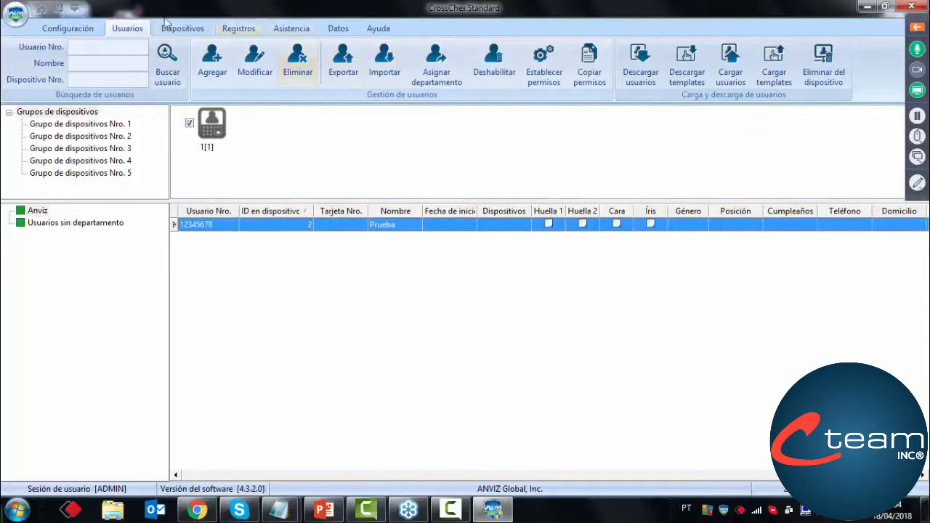
# List the Anviz department's users, check the schedule assignment of prueba sin turno, and close the record without saving
pyautogui.click(37, 211)
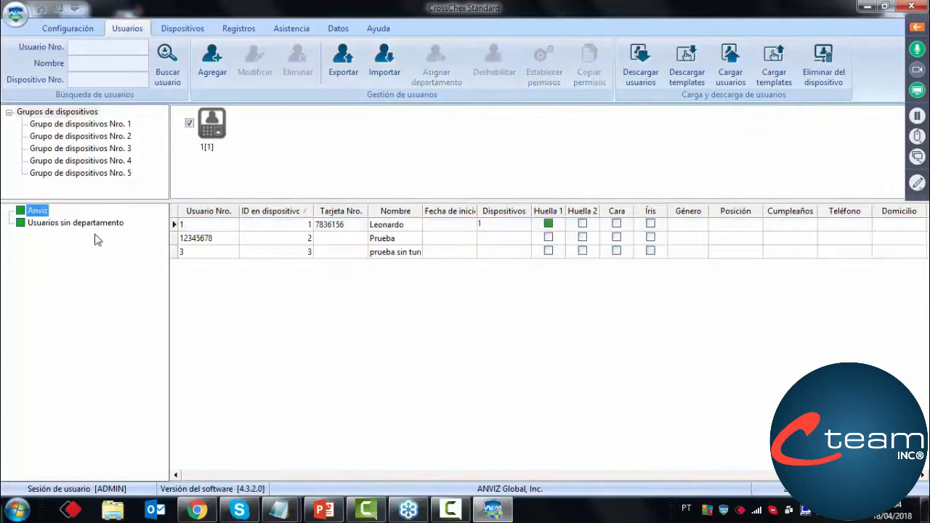
pyautogui.doubleClick(353, 255)
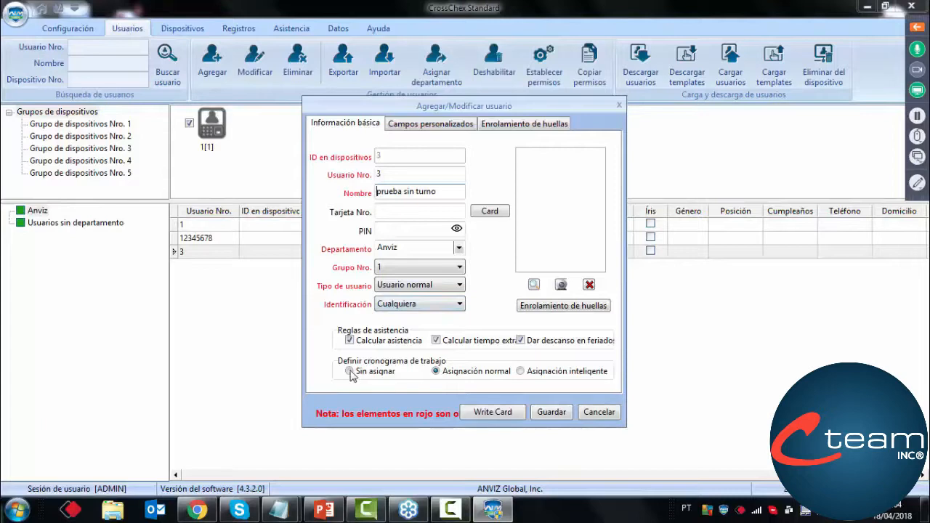
pyautogui.click(597, 412)
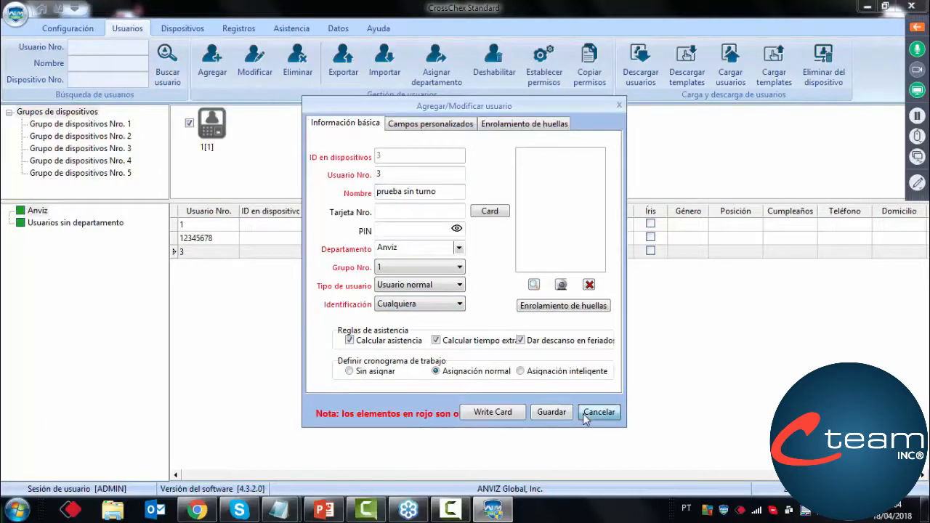
# Delete the user prueba sin turno, including from the selected device
pyautogui.click(284, 71)
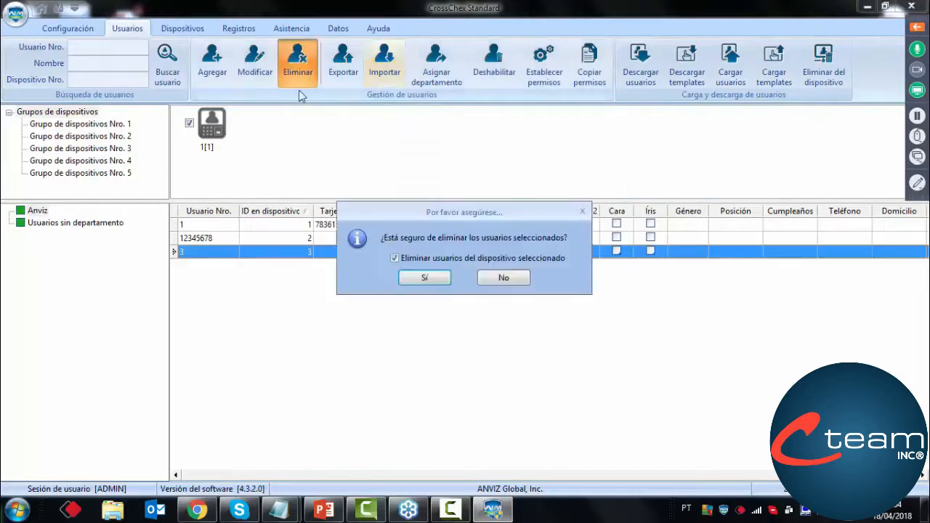
pyautogui.click(422, 278)
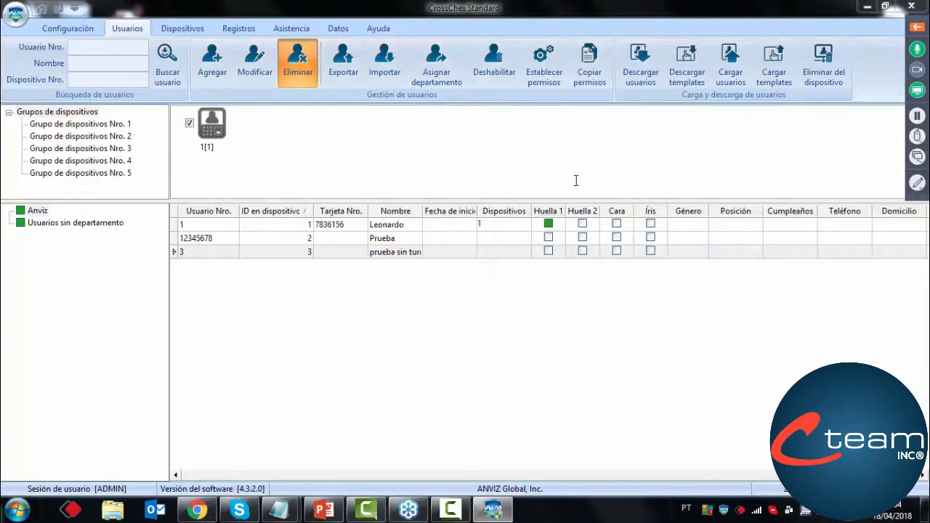
pyautogui.click(601, 176)
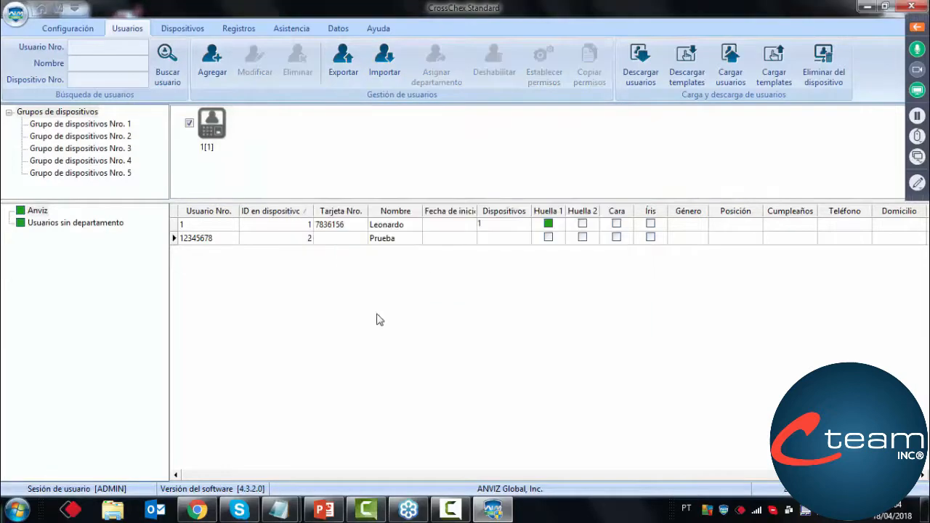
# Add user 3 named "prueba sin asignar" with the work schedule set to Sin asignar, save it and decline adding another
pyautogui.click(223, 66)
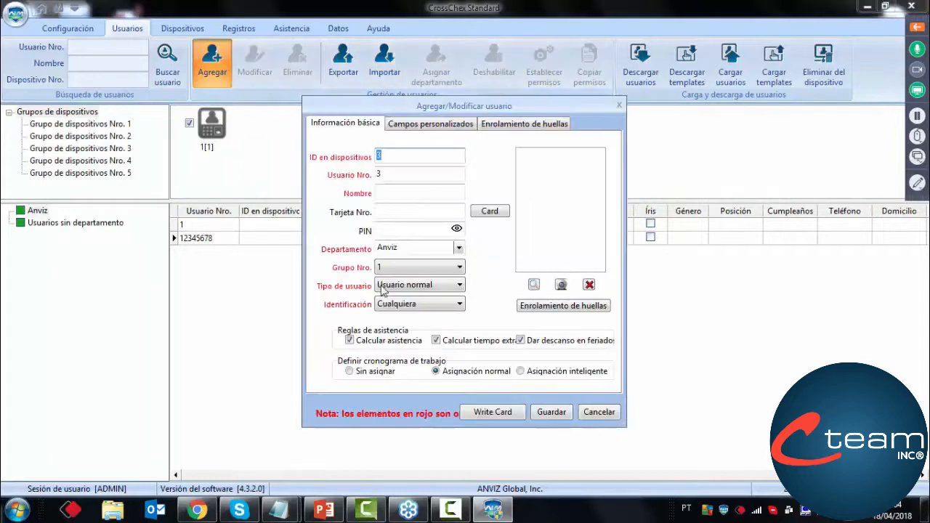
pyautogui.click(348, 372)
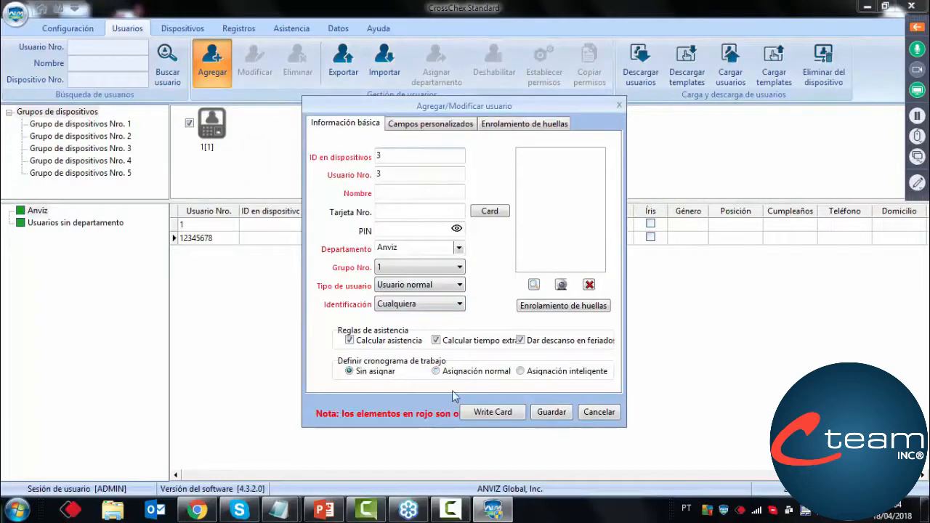
pyautogui.click(386, 193)
pyautogui.write('prueba sin')
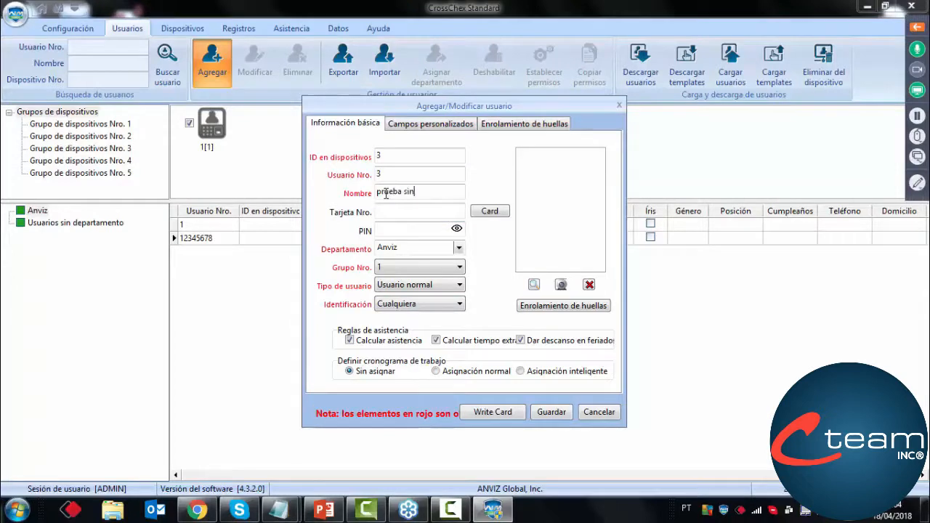
pyautogui.write(' asignar')
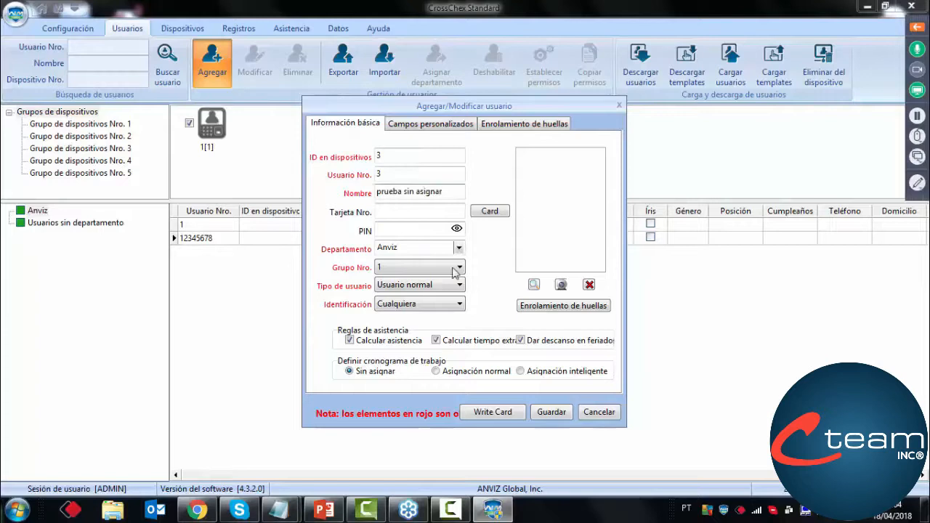
pyautogui.click(551, 412)
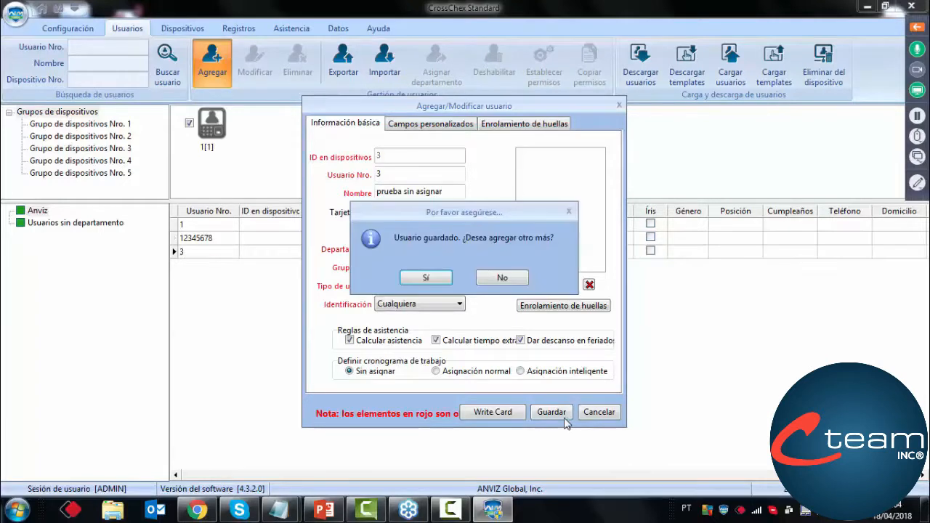
pyautogui.click(490, 276)
# Review the saved record of prueba sin asignar, close it without saving, and widen the Nombre column in the user list
pyautogui.doubleClick(339, 252)
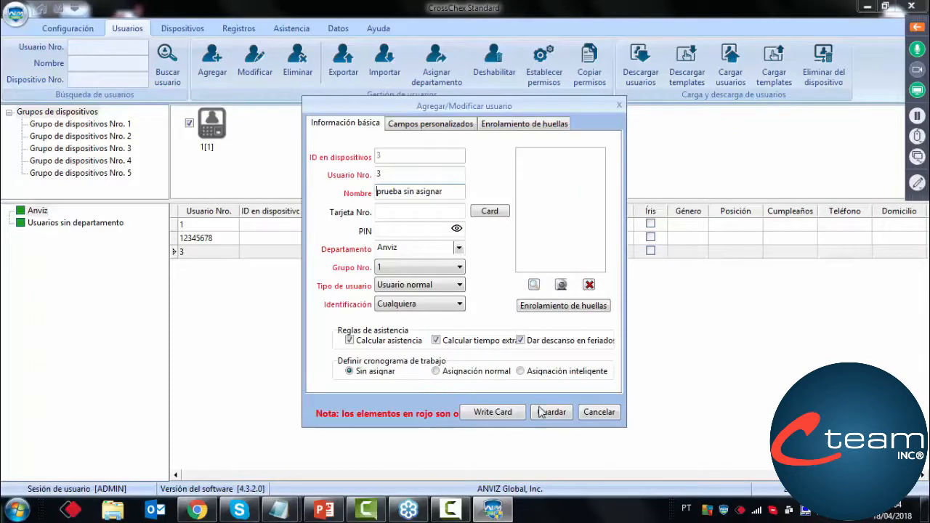
pyautogui.click(588, 412)
pyautogui.moveTo(422, 212); pyautogui.dragTo(466, 213)
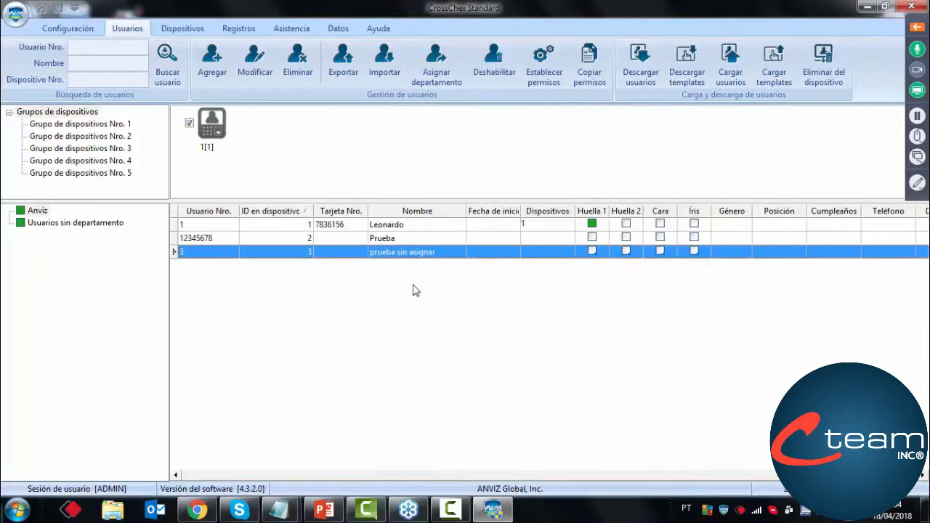
# Look for the new user in the manual record form by reselecting the Anviz department and choosing <TODOS> as the user
pyautogui.click(41, 9)
pyautogui.click(820, 211)
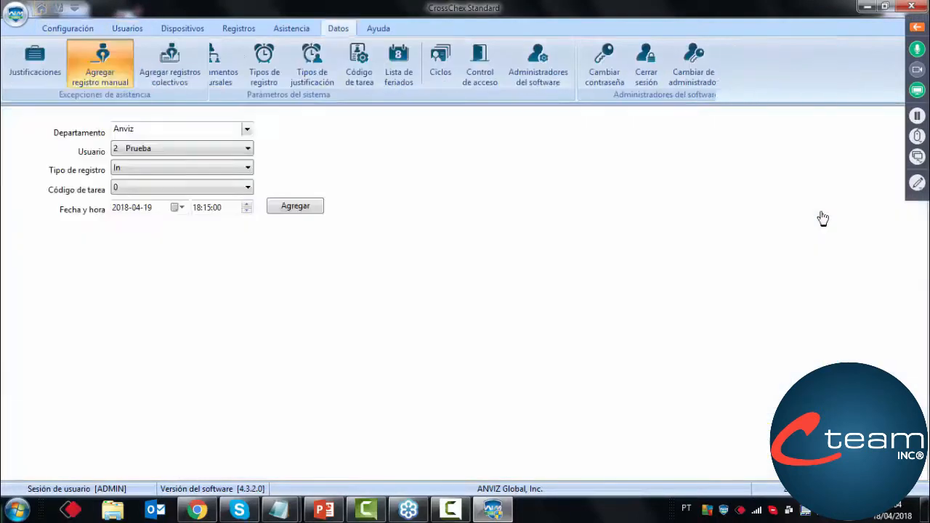
pyautogui.click(200, 160)
pyautogui.click(197, 129)
pyautogui.click(189, 131)
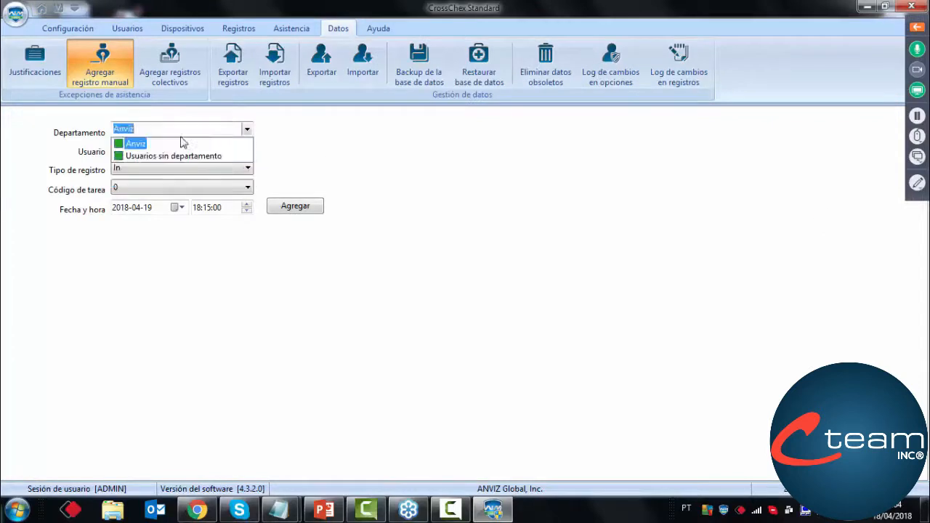
pyautogui.click(148, 145)
pyautogui.click(150, 150)
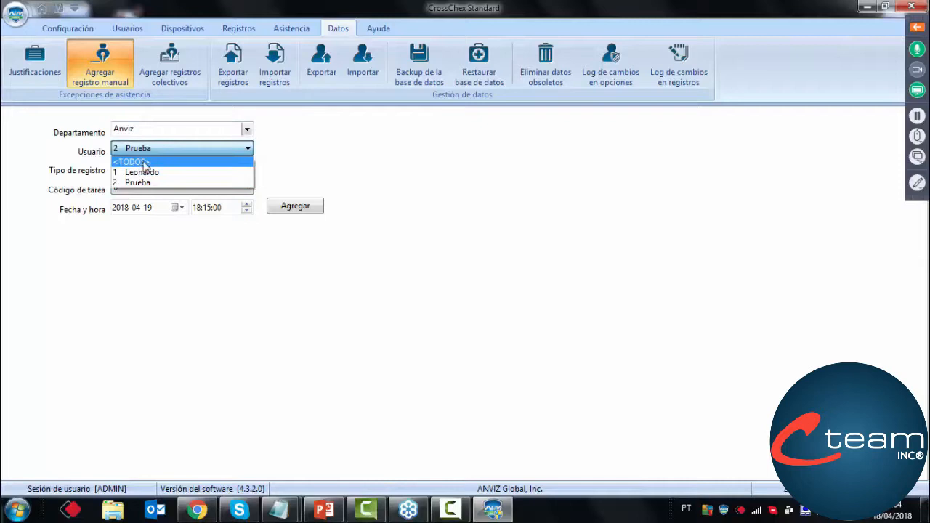
pyautogui.click(145, 162)
pyautogui.click(146, 149)
pyautogui.click(146, 149)
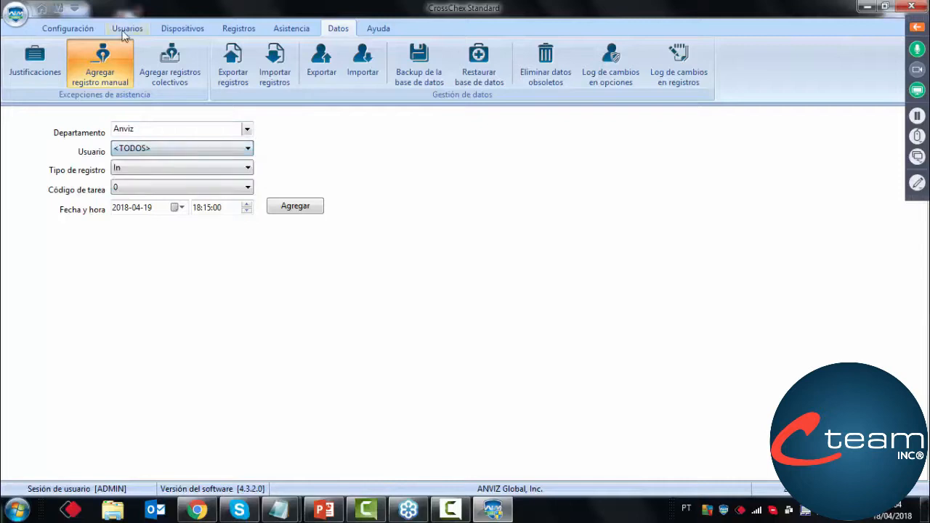
# Reopen the record of prueba sin asignar, reselect the Anviz department and save the user
pyautogui.click(124, 32)
pyautogui.click(288, 256)
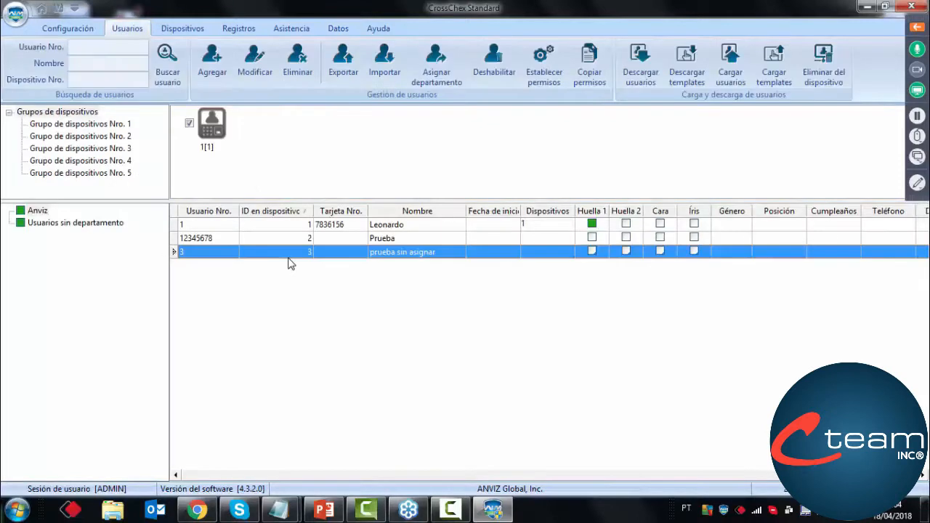
pyautogui.doubleClick(288, 263)
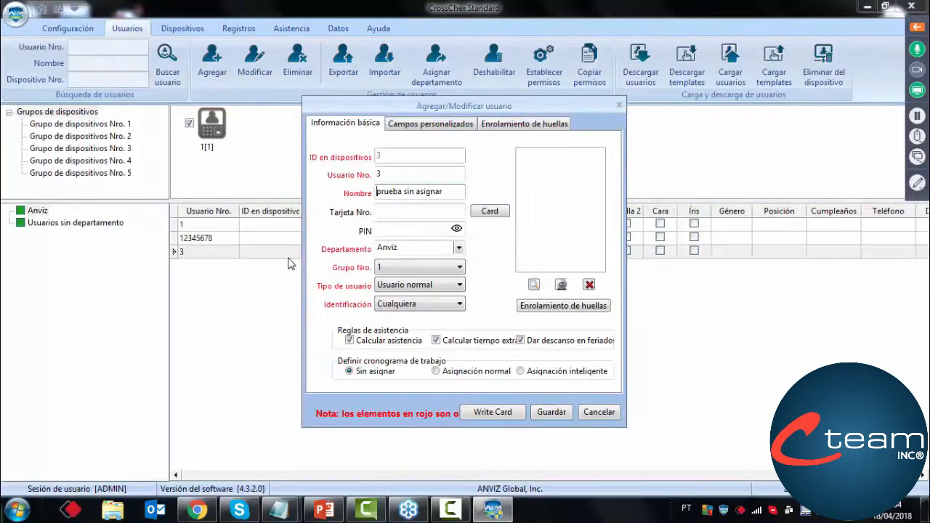
pyautogui.click(460, 249)
pyautogui.click(436, 261)
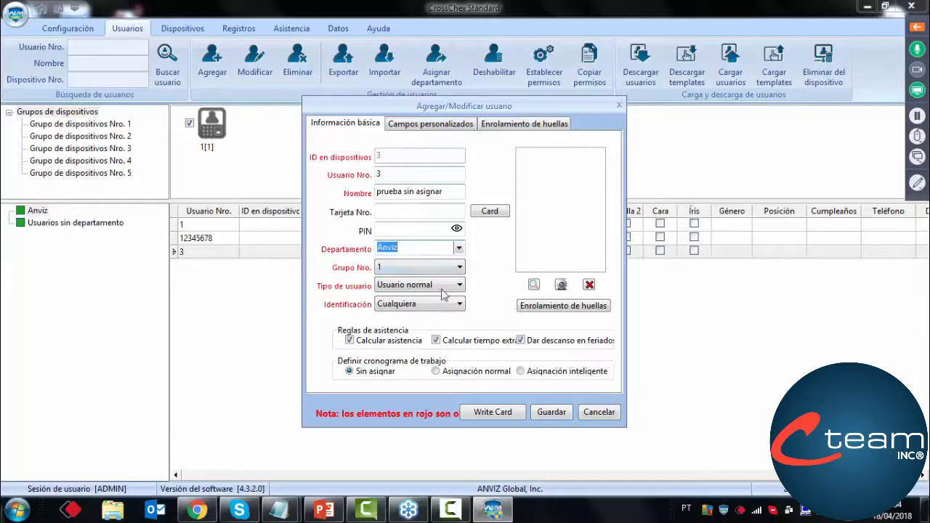
pyautogui.click(551, 411)
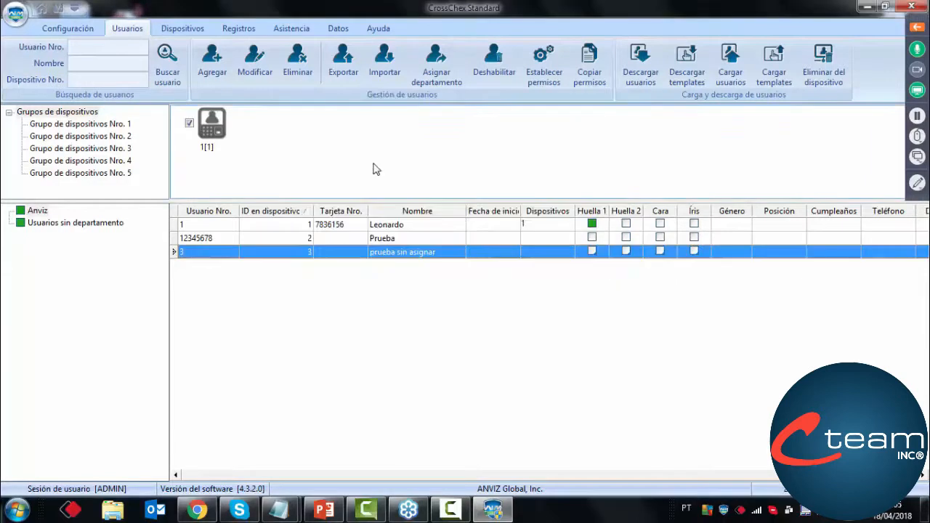
# Recheck the Anviz department's user list in the manual record form for prueba sin asignar
pyautogui.click(42, 11)
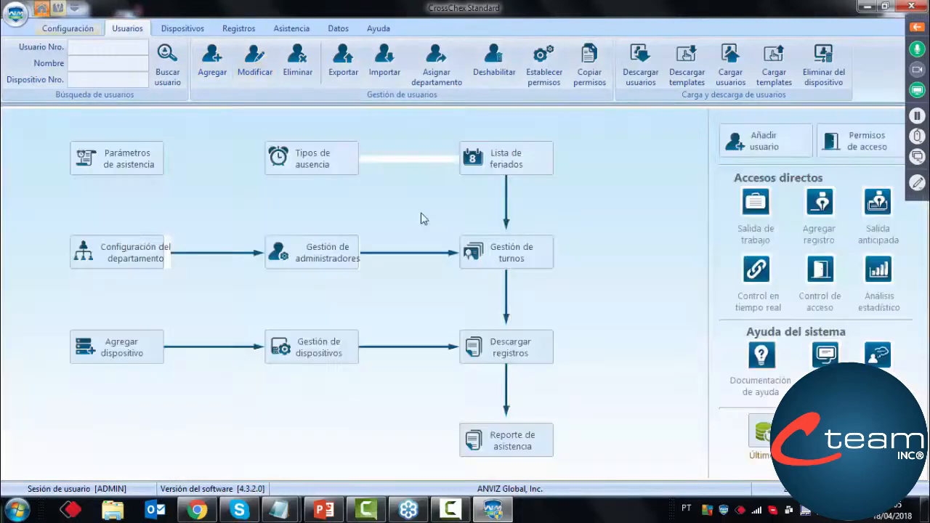
pyautogui.click(818, 211)
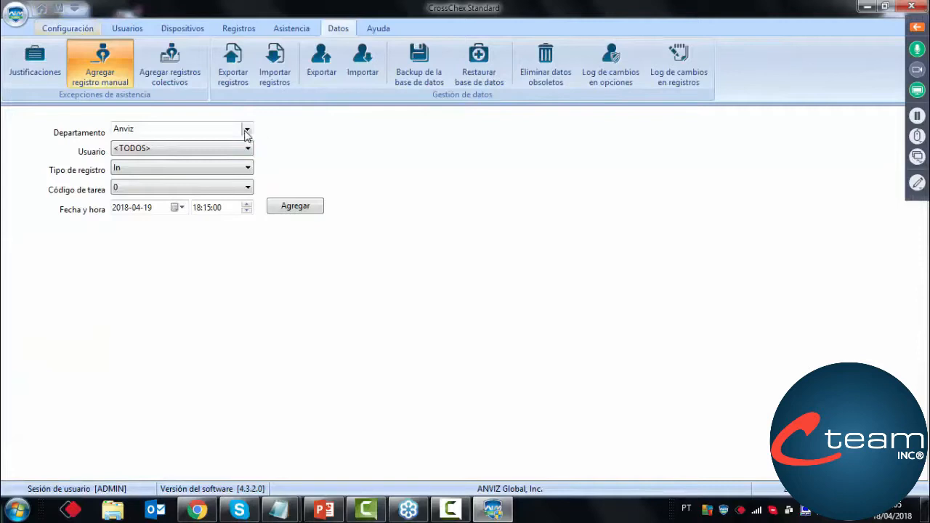
pyautogui.click(246, 131)
pyautogui.click(138, 144)
pyautogui.click(142, 148)
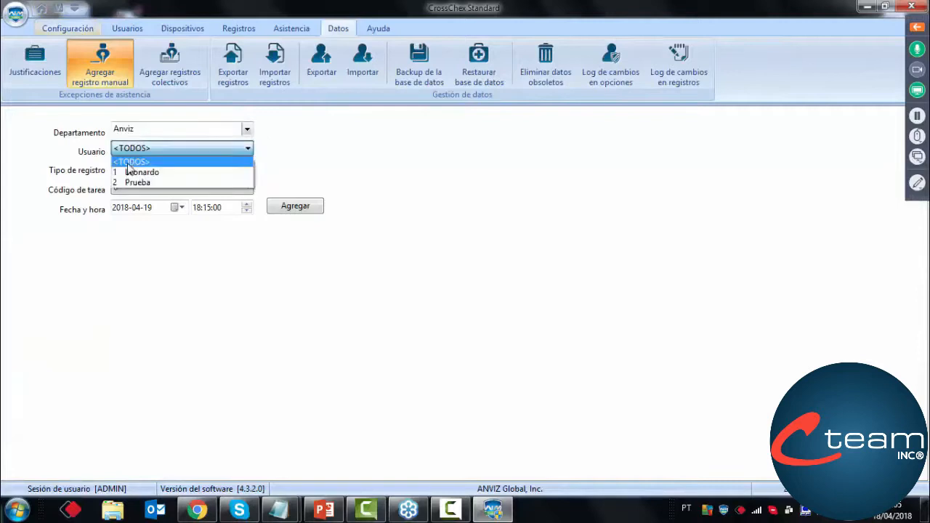
pyautogui.click(128, 164)
pyautogui.click(128, 165)
pyautogui.click(132, 154)
pyautogui.click(130, 151)
pyautogui.click(132, 155)
# Exit CrossChex Standard, confirm the exit, and launch the program again from the desktop
pyautogui.click(911, 6)
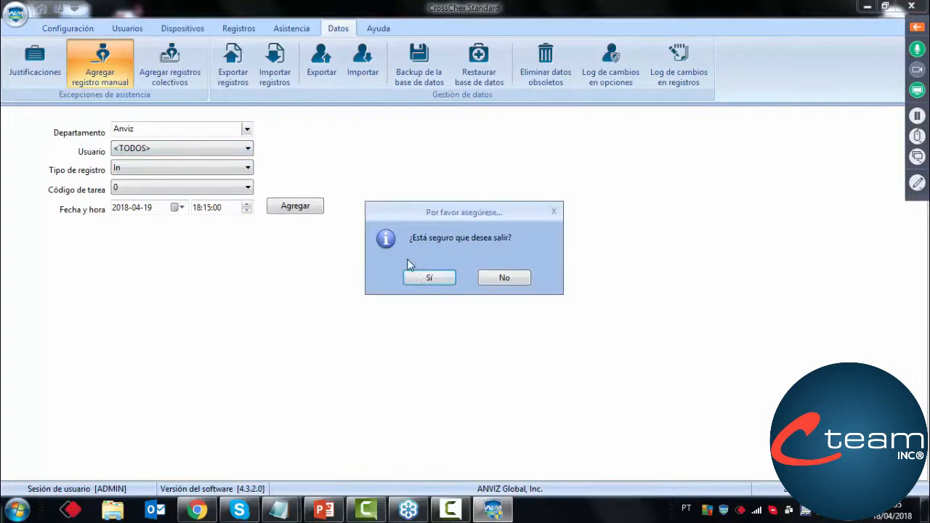
pyautogui.click(417, 276)
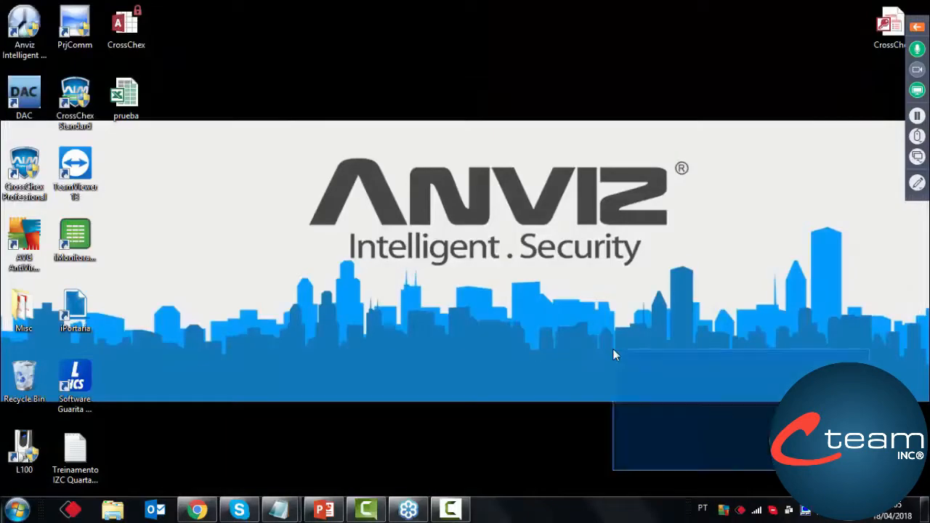
pyautogui.doubleClick(89, 114)
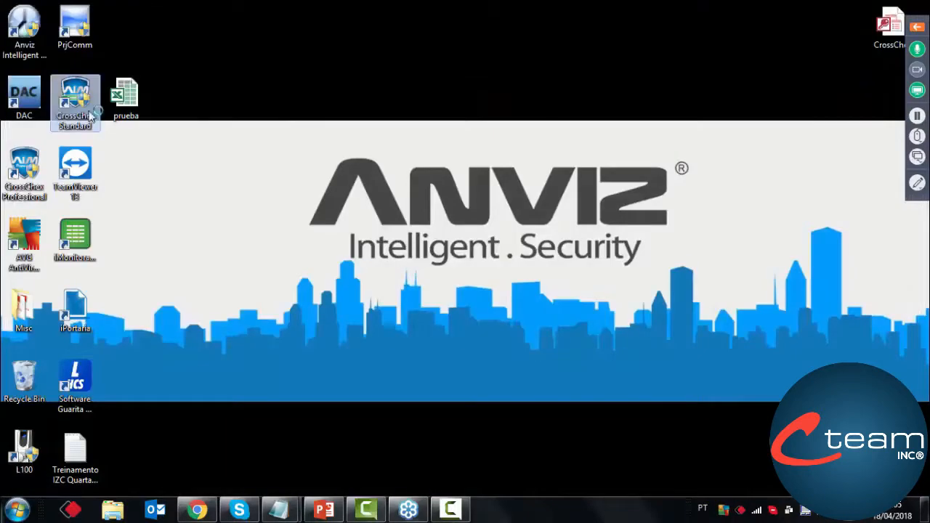
# Allow the program to start and log in as ADMIN
pyautogui.click(531, 253)
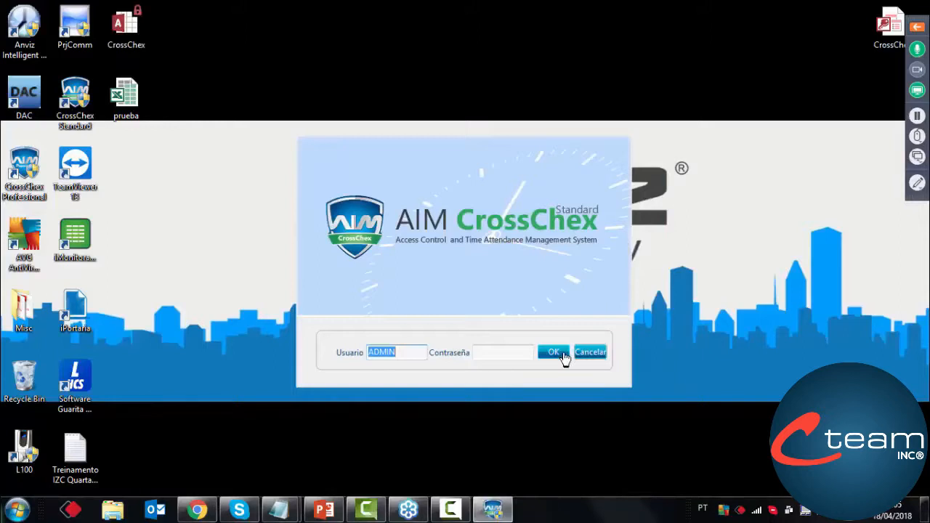
pyautogui.click(563, 354)
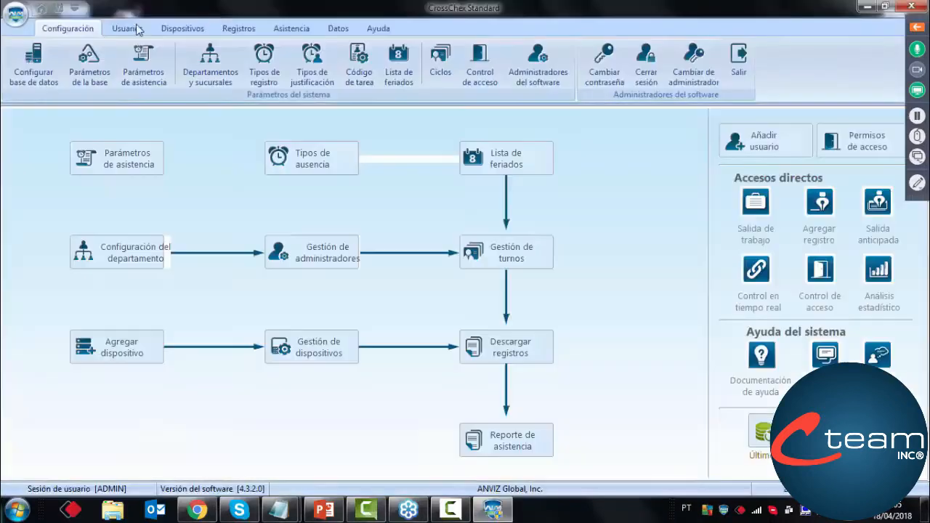
# Check the record of prueba sin asignar in the user list and close it
pyautogui.click(128, 30)
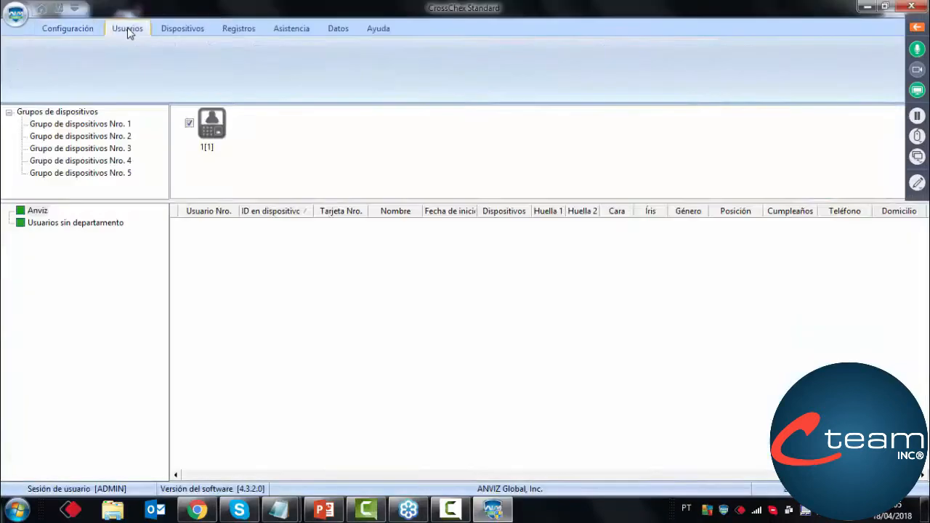
pyautogui.click(259, 253)
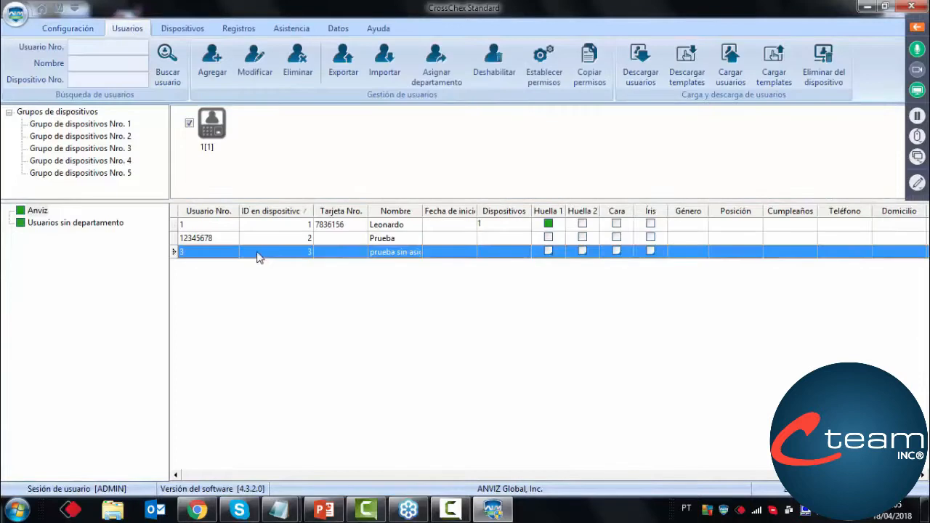
pyautogui.doubleClick(259, 255)
pyautogui.click(589, 411)
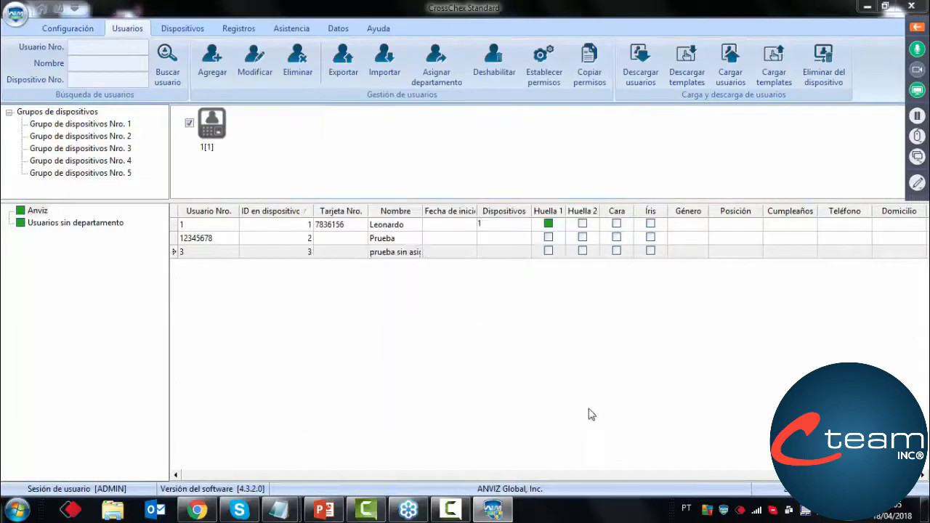
# Add a manual In record for prueba sin asignar of the Anviz department on 2018-04-18 at 08:00:00
pyautogui.click(67, 29)
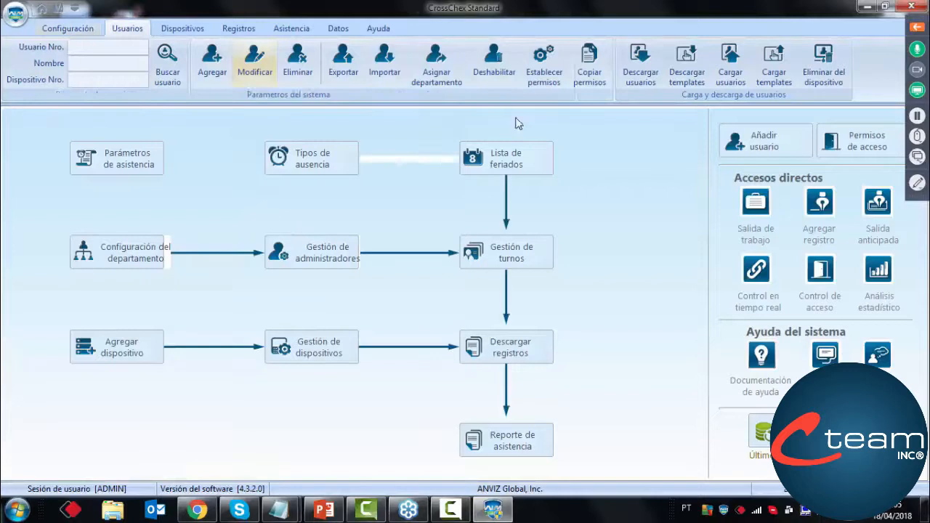
pyautogui.click(819, 203)
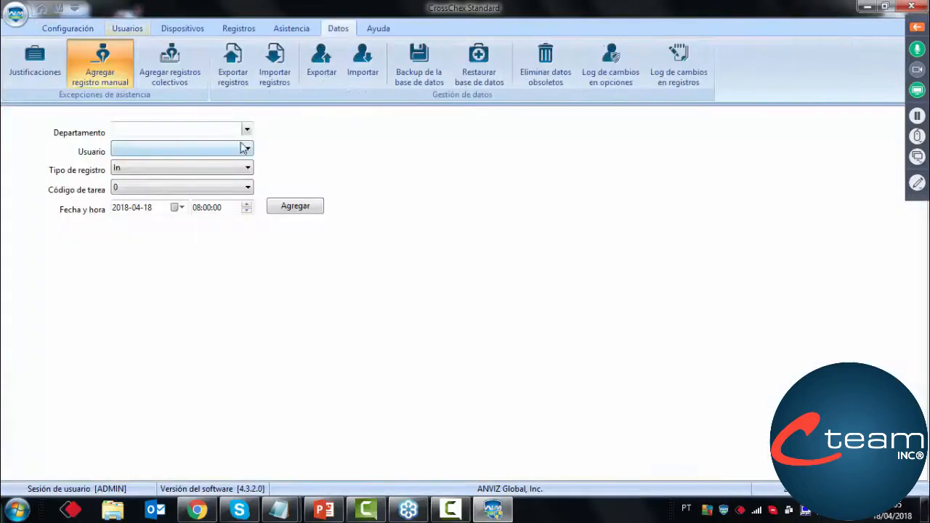
pyautogui.click(246, 128)
pyautogui.click(129, 143)
pyautogui.click(129, 148)
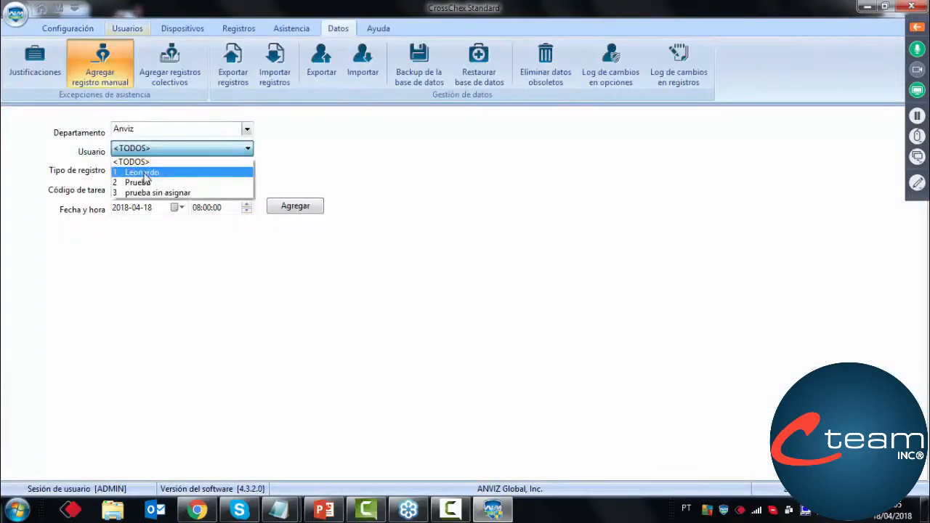
pyautogui.click(154, 192)
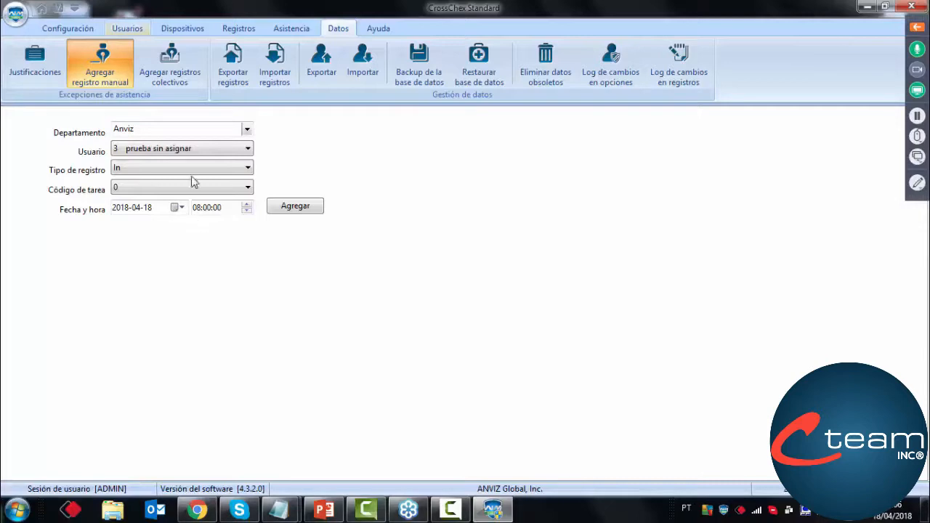
pyautogui.click(290, 209)
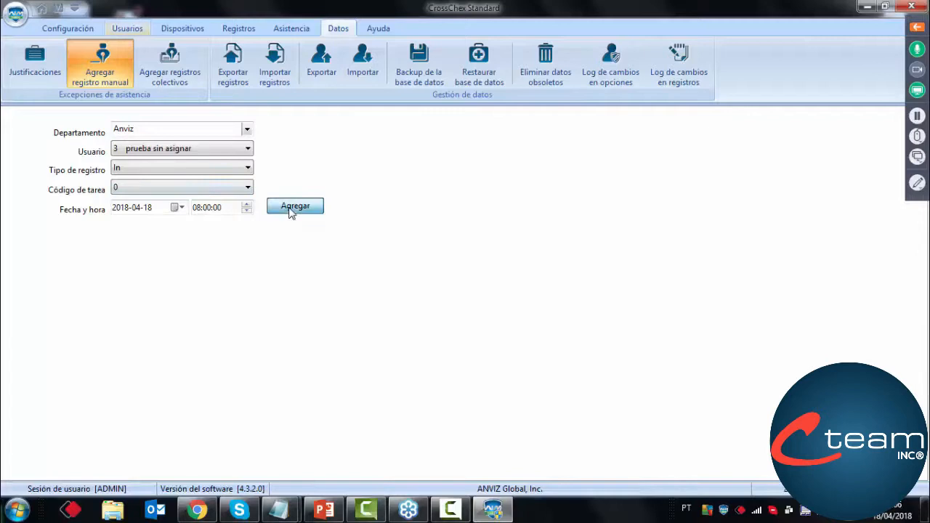
pyautogui.click(468, 282)
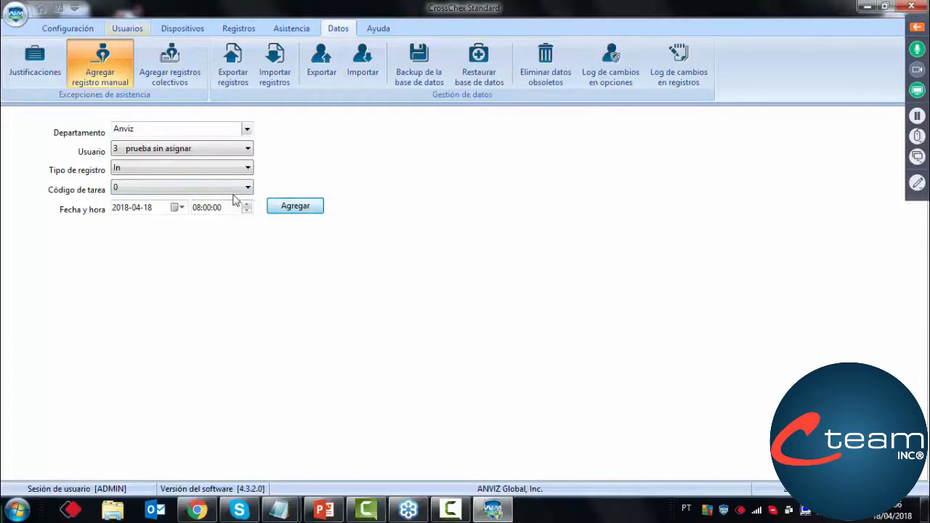
# Add a manual Out record for prueba sin asignar on 2018-04-18 at 11:00:00
pyautogui.click(198, 208)
pyautogui.write('11')
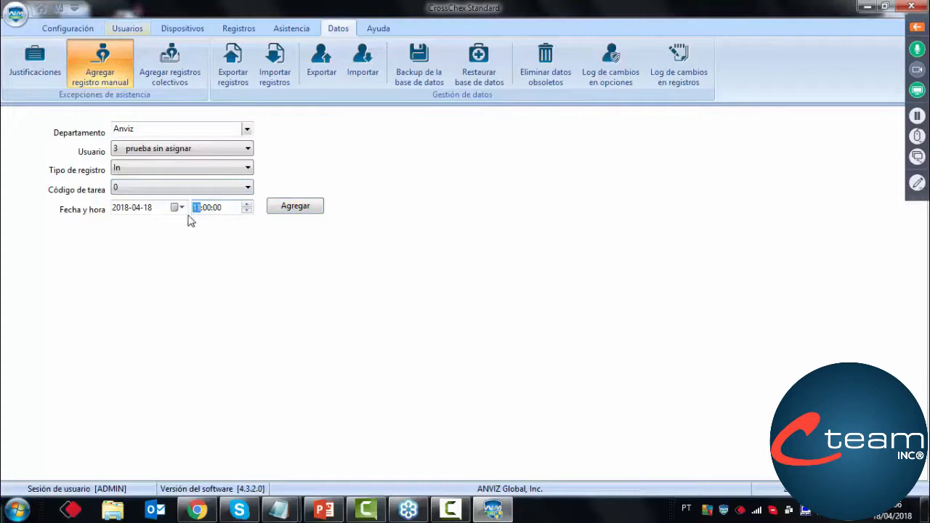
pyautogui.click(187, 172)
pyautogui.click(162, 192)
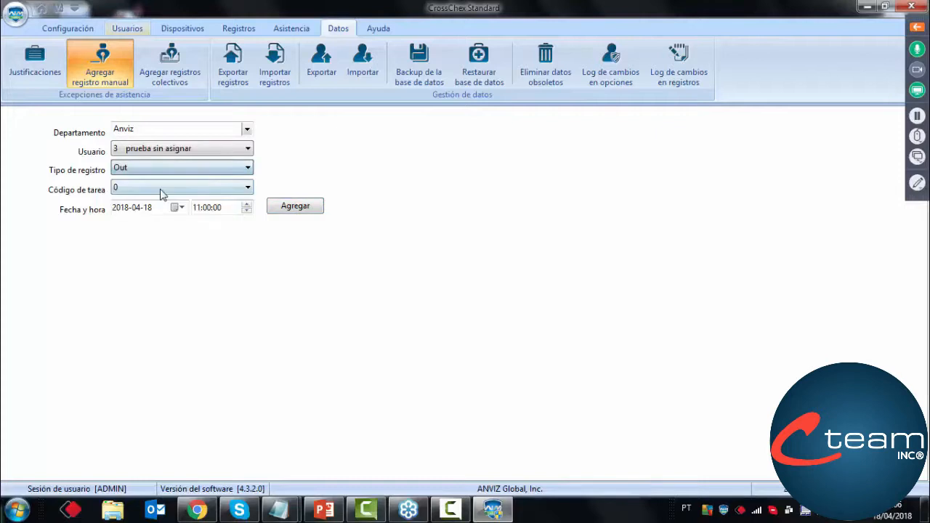
pyautogui.click(287, 211)
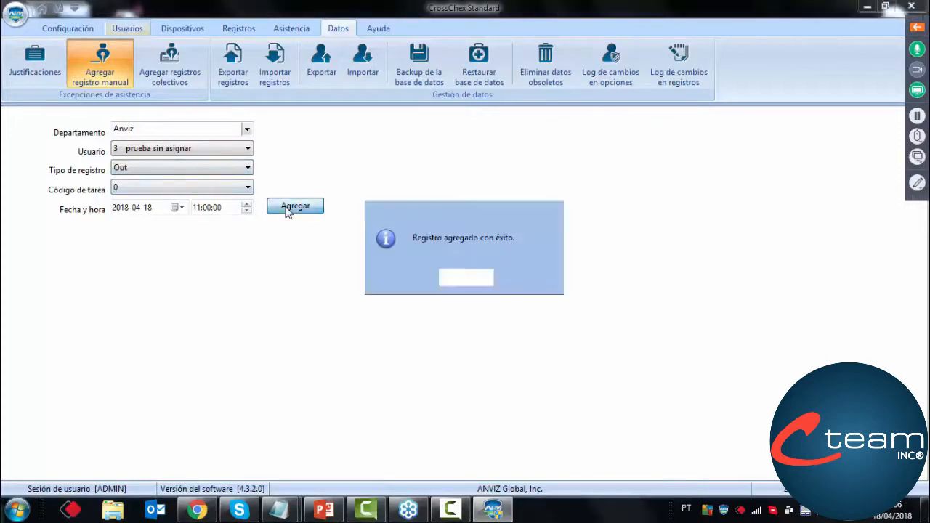
pyautogui.click(477, 279)
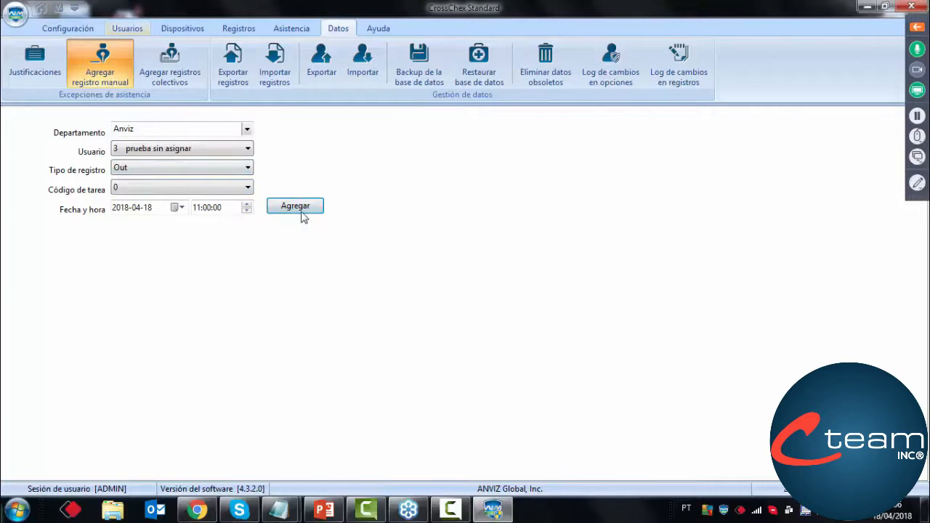
# Add a manual In record for prueba sin asignar on 2018-04-18 at 12:15:00
pyautogui.click(222, 172)
pyautogui.click(197, 181)
pyautogui.click(202, 209)
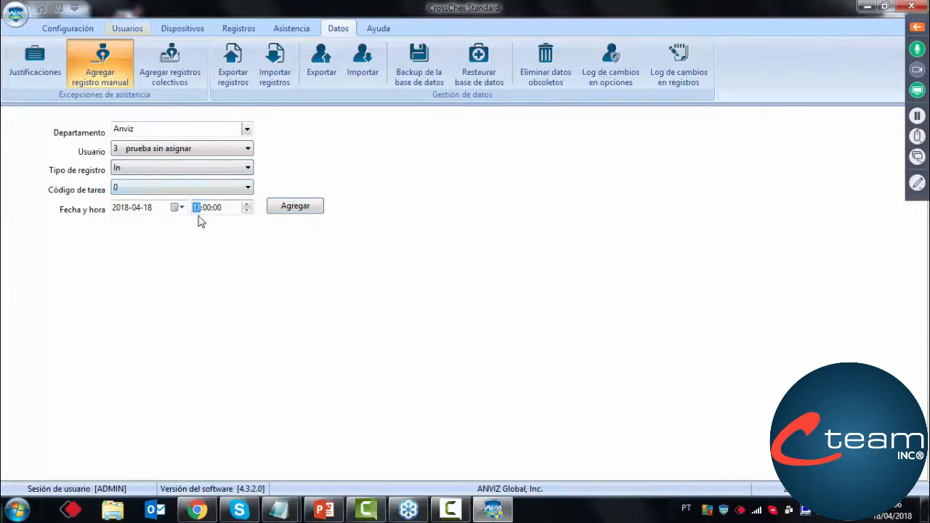
pyautogui.click(206, 210)
pyautogui.write('15')
pyautogui.click(285, 209)
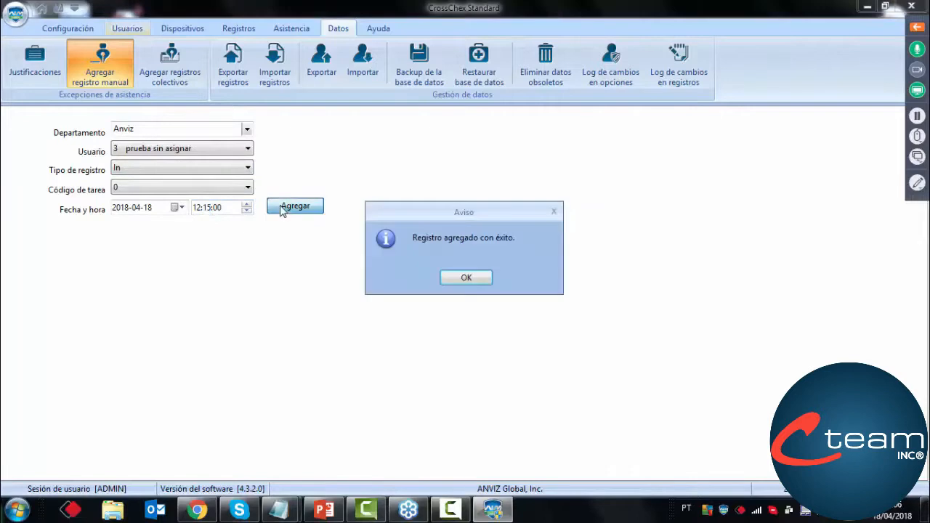
pyautogui.click(465, 278)
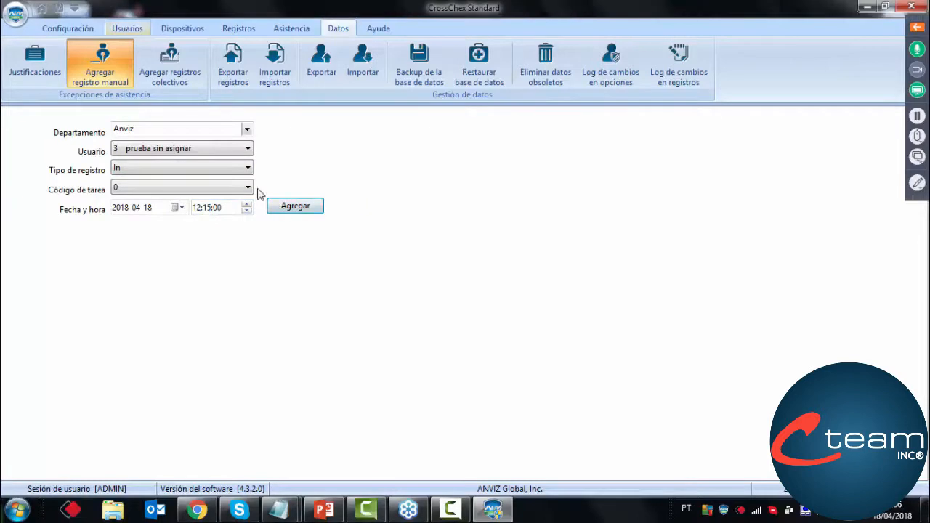
# Add a manual Out record for prueba sin asignar on 2018-04-18 at 16:19:00
pyautogui.click(225, 168)
pyautogui.click(194, 197)
pyautogui.click(197, 208)
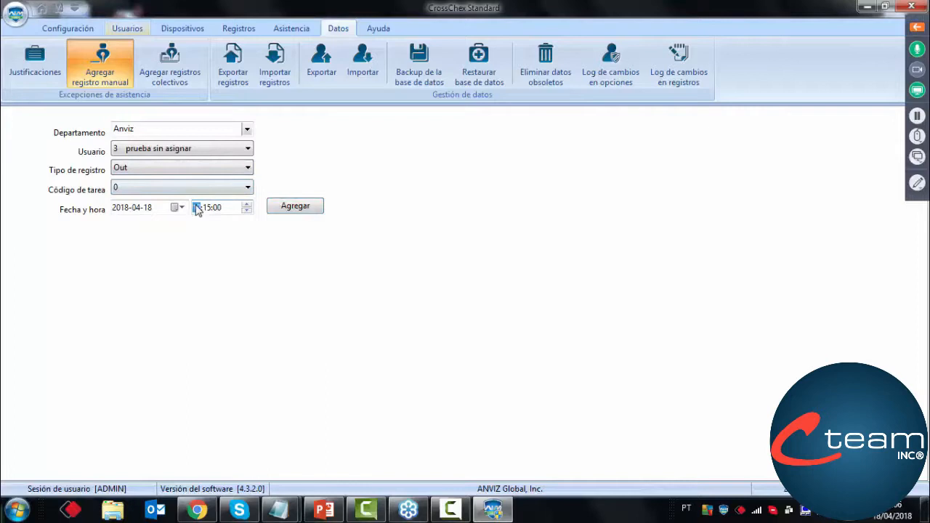
pyautogui.click(207, 209)
pyautogui.write('19')
pyautogui.click(290, 207)
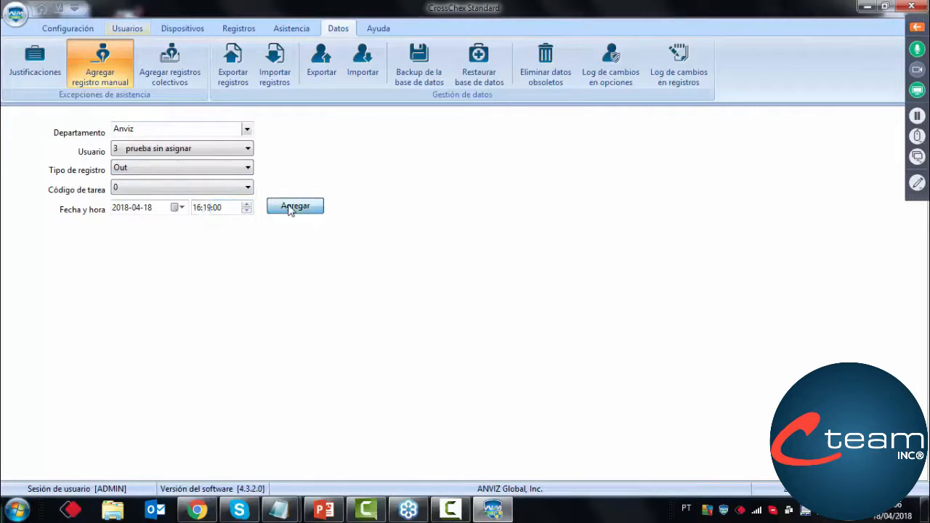
pyautogui.click(451, 279)
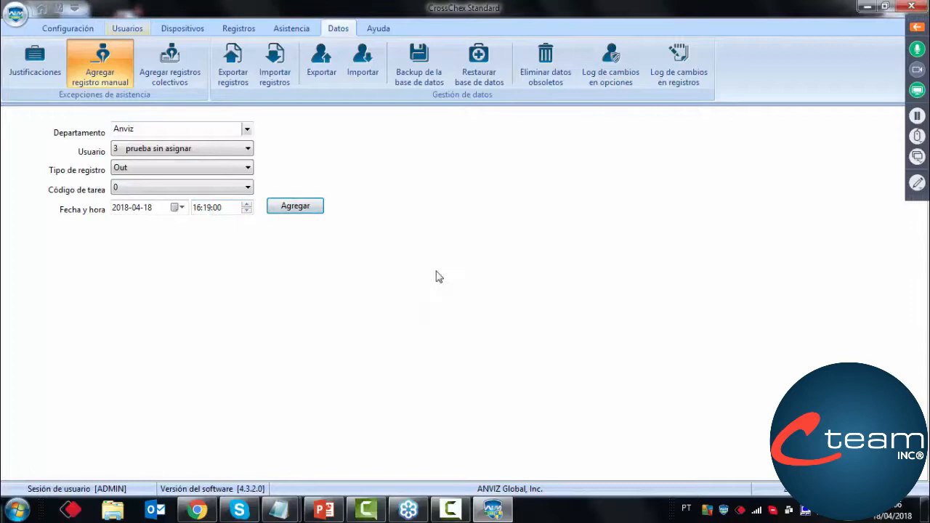
# Add a manual In record for prueba sin asignar on 2018-04-18 at 17:00:00
pyautogui.click(218, 167)
pyautogui.click(205, 182)
pyautogui.click(197, 208)
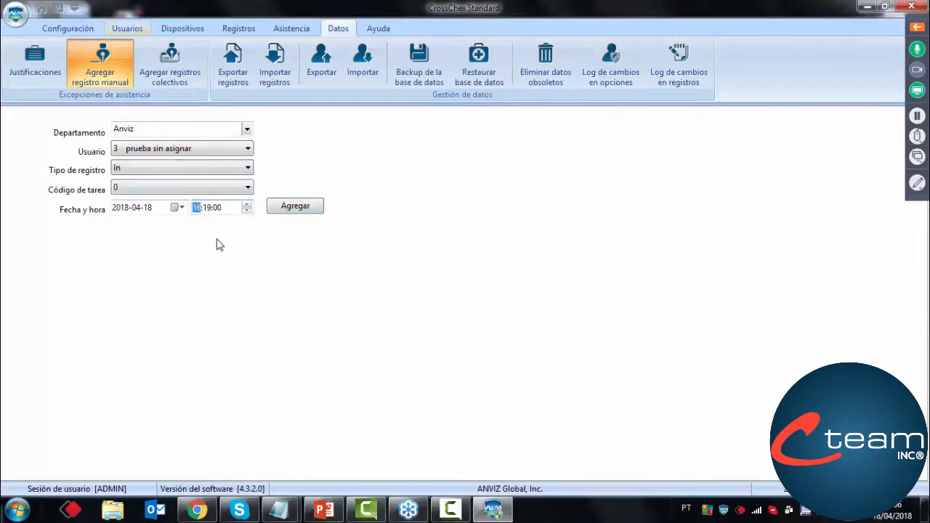
pyautogui.click(206, 209)
pyautogui.write('00')
pyautogui.click(283, 210)
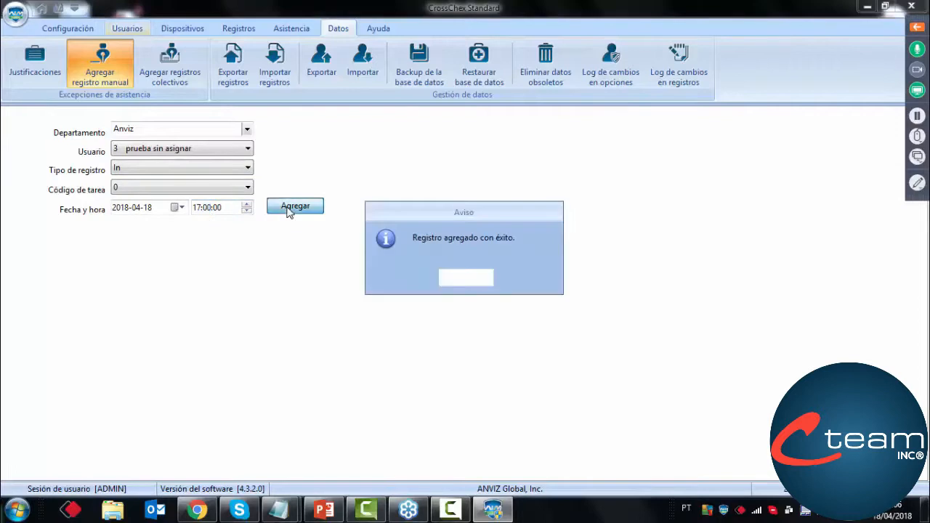
pyautogui.click(483, 280)
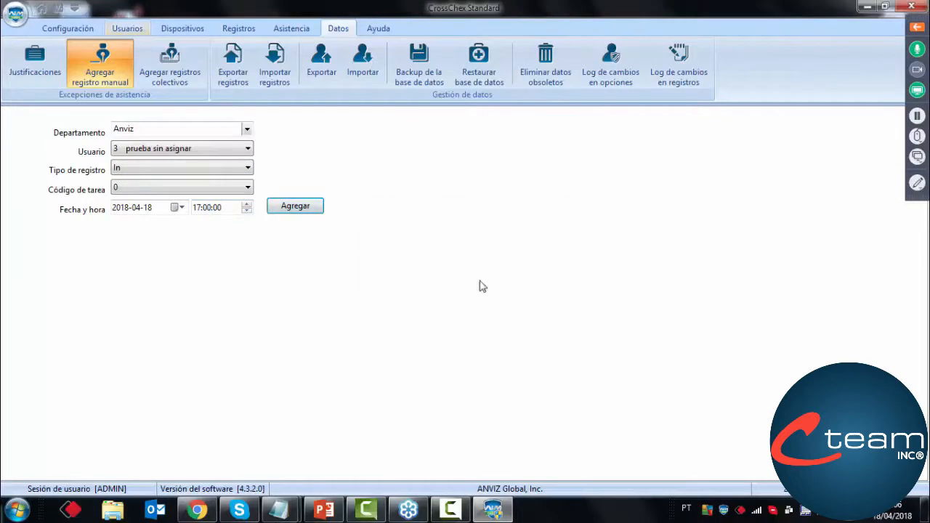
# Add a manual Out record for prueba sin asignar on 2018-04-18 at 18:20:00
pyautogui.click(204, 169)
pyautogui.click(168, 191)
pyautogui.click(197, 208)
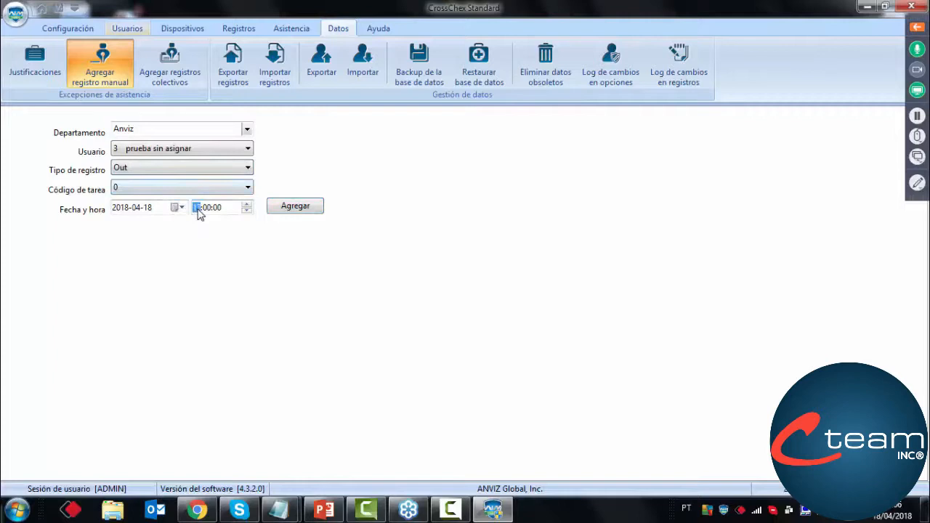
pyautogui.write('18:20')
pyautogui.click(290, 207)
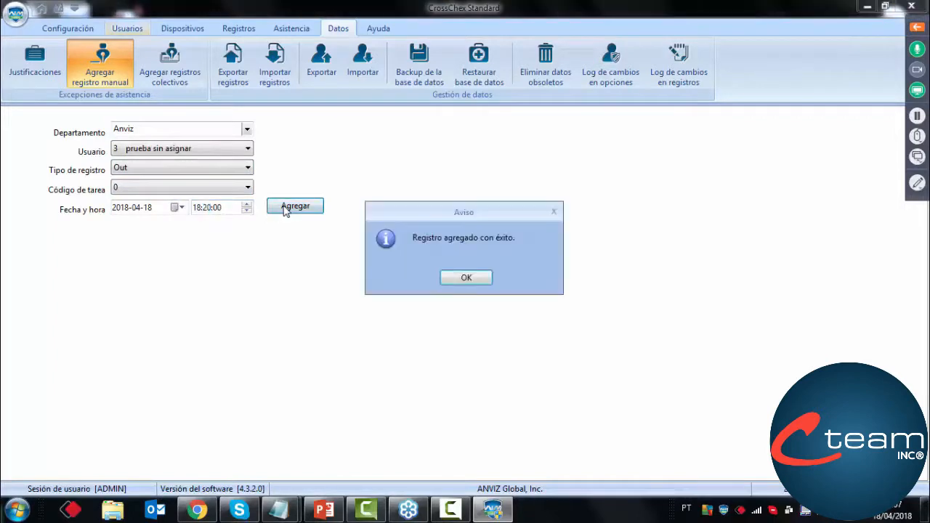
pyautogui.click(458, 277)
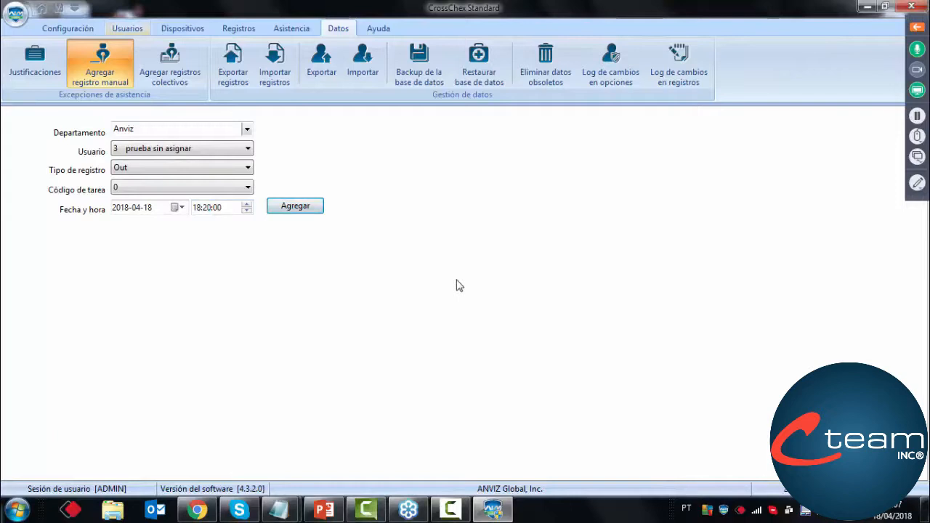
# Search the attendance records of prueba sin asignar in the Anviz department with 18/04/2018 as the start date
pyautogui.click(242, 29)
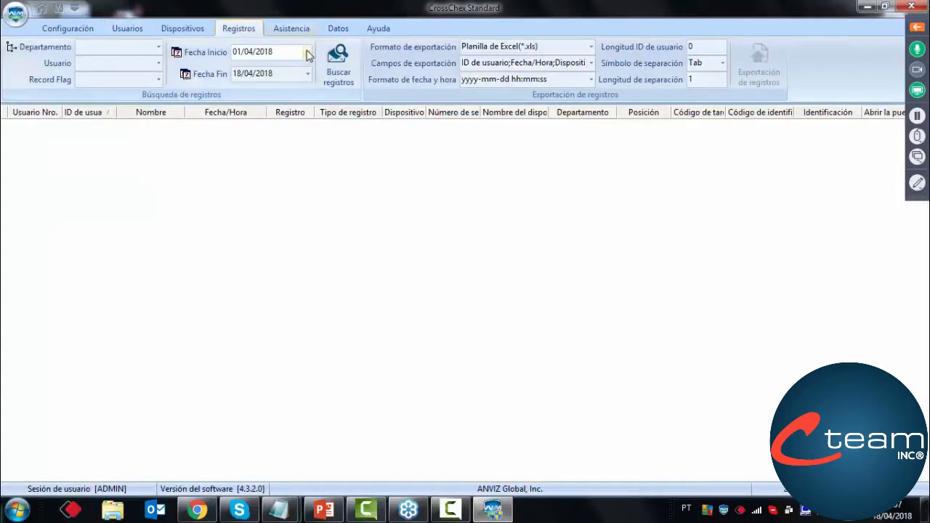
pyautogui.click(308, 53)
pyautogui.click(281, 127)
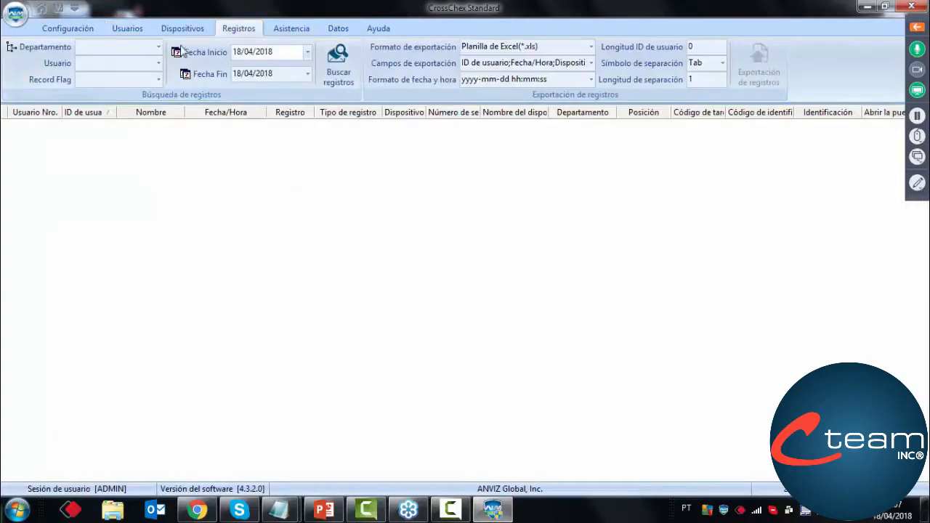
pyautogui.click(158, 47)
pyautogui.click(112, 62)
pyautogui.click(158, 63)
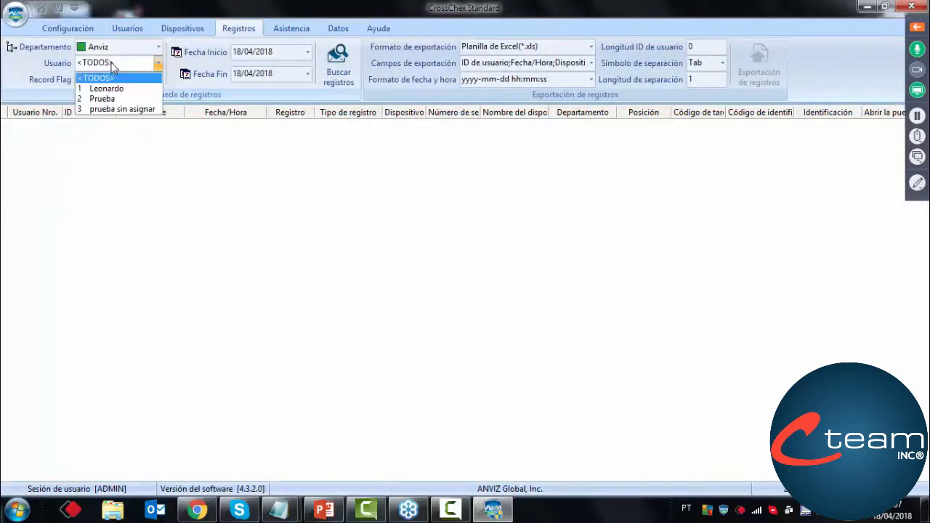
pyautogui.click(103, 109)
pyautogui.click(338, 69)
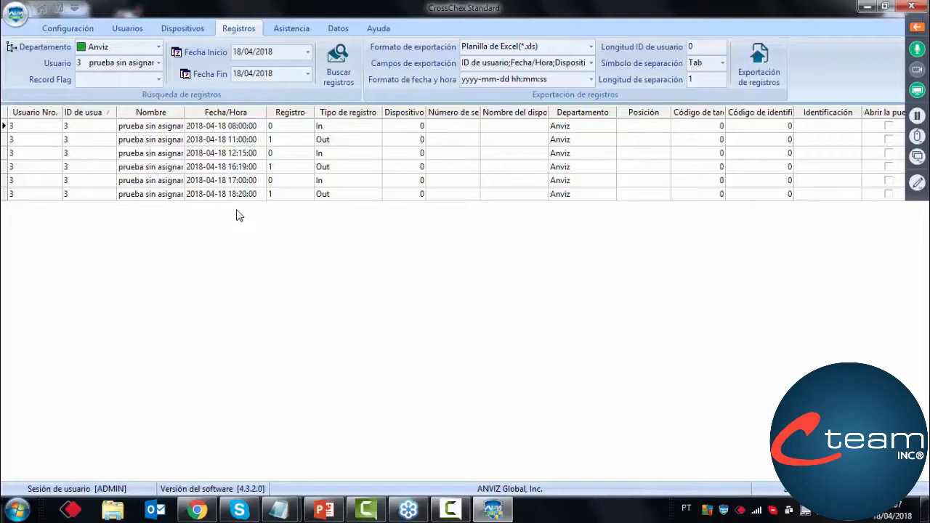
# Run the statistical attendance analysis for prueba sin asignar in the Anviz department with 18/04/2018 as the start date
pyautogui.click(290, 29)
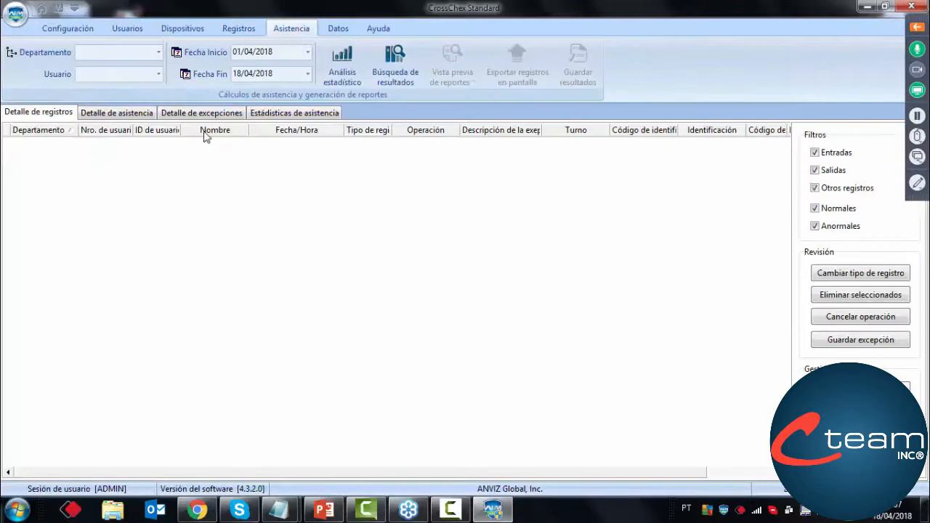
pyautogui.click(158, 52)
pyautogui.click(122, 68)
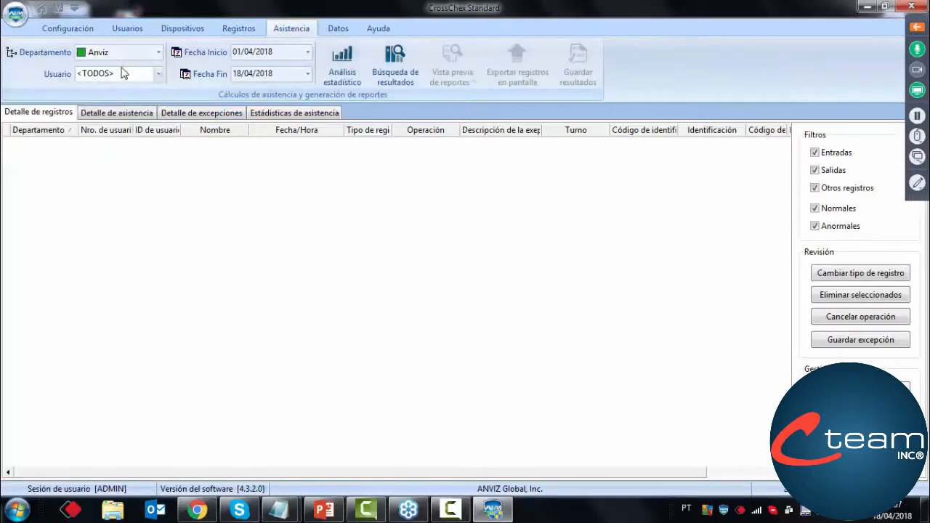
pyautogui.click(157, 73)
pyautogui.click(109, 120)
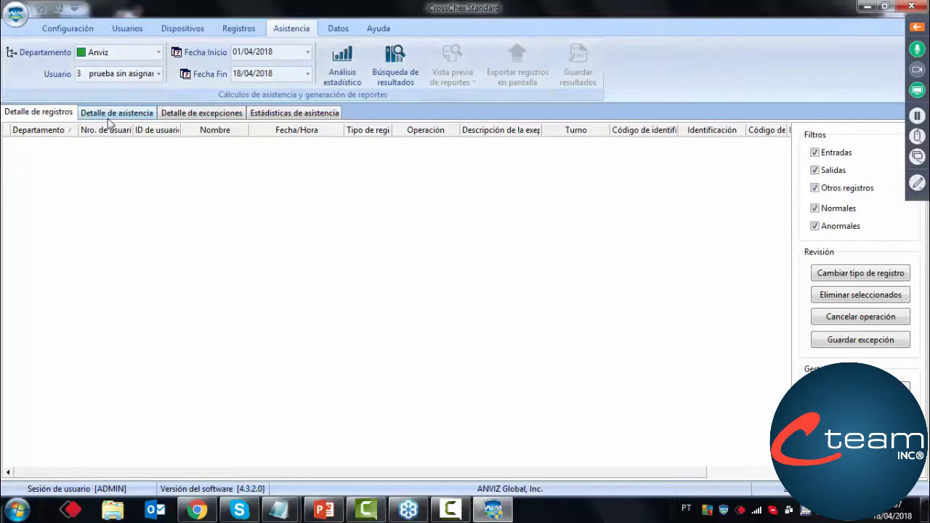
pyautogui.click(307, 53)
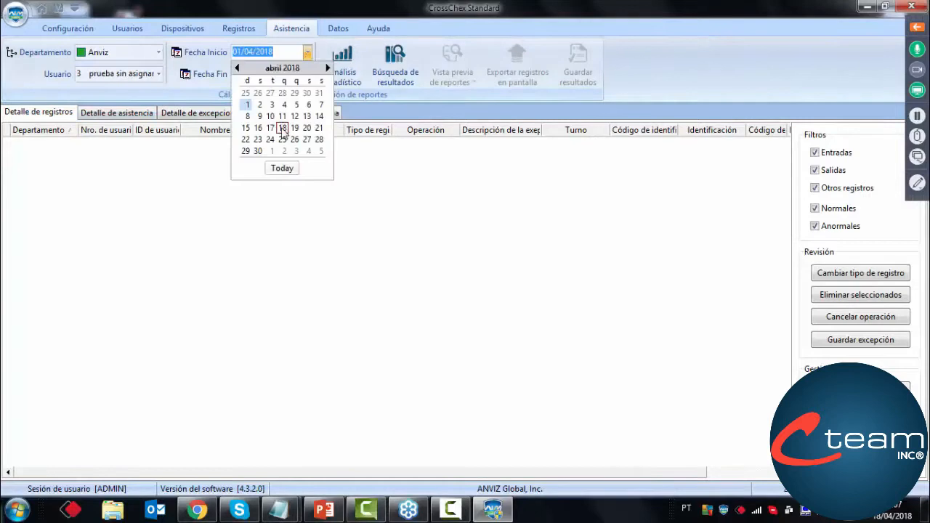
pyautogui.click(282, 128)
pyautogui.click(343, 69)
pyautogui.click(411, 278)
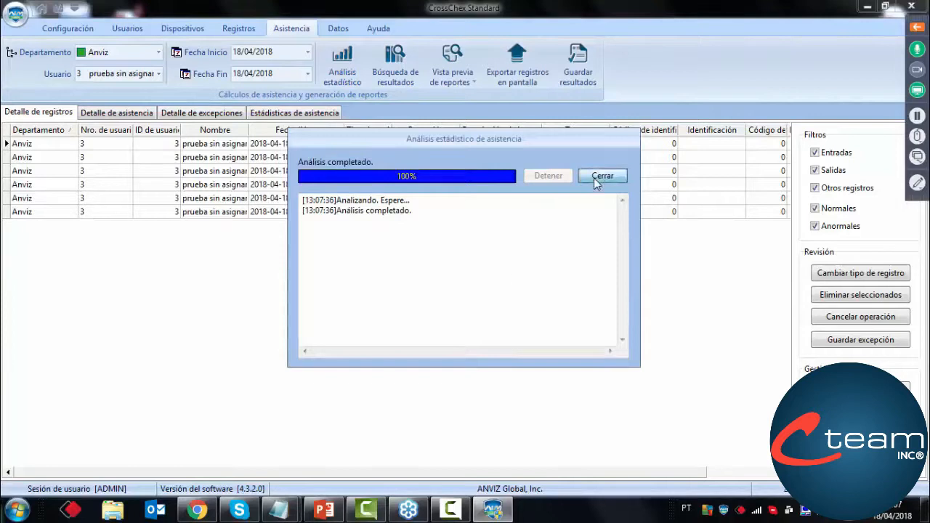
pyautogui.click(593, 178)
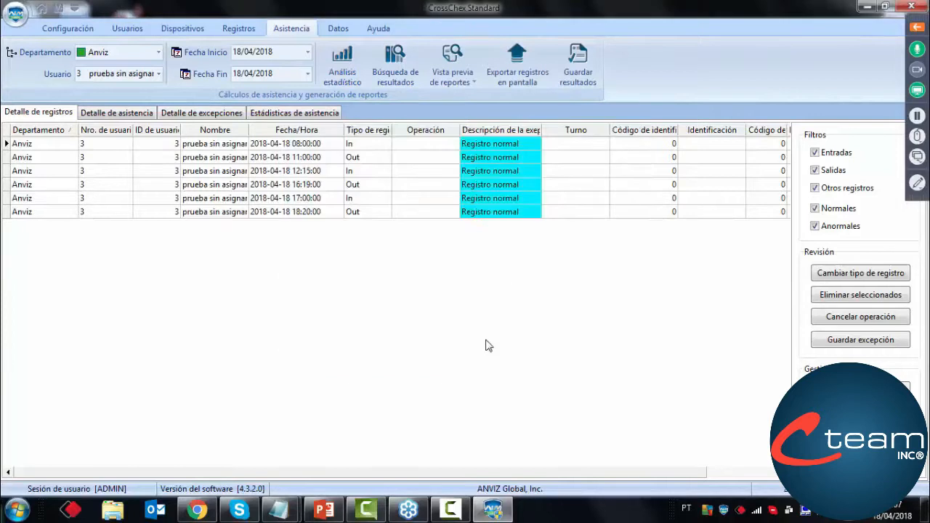
# Review the attendance details and the worked time of each entry in the exception details for prueba sin asignar
pyautogui.click(134, 114)
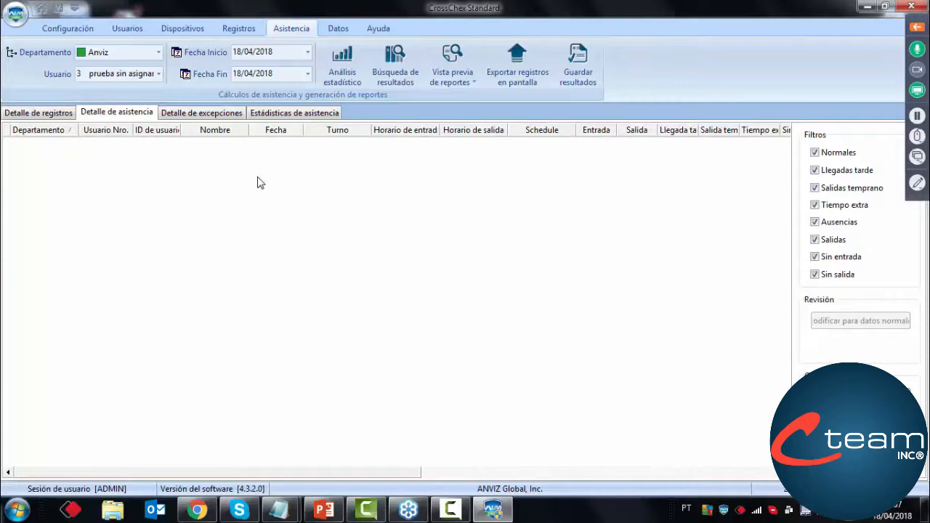
pyautogui.click(203, 114)
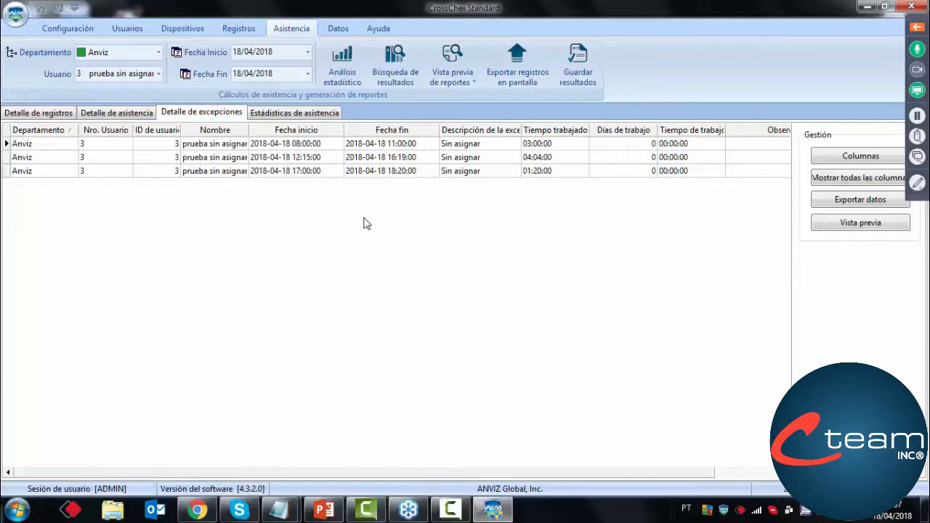
pyautogui.click(320, 145)
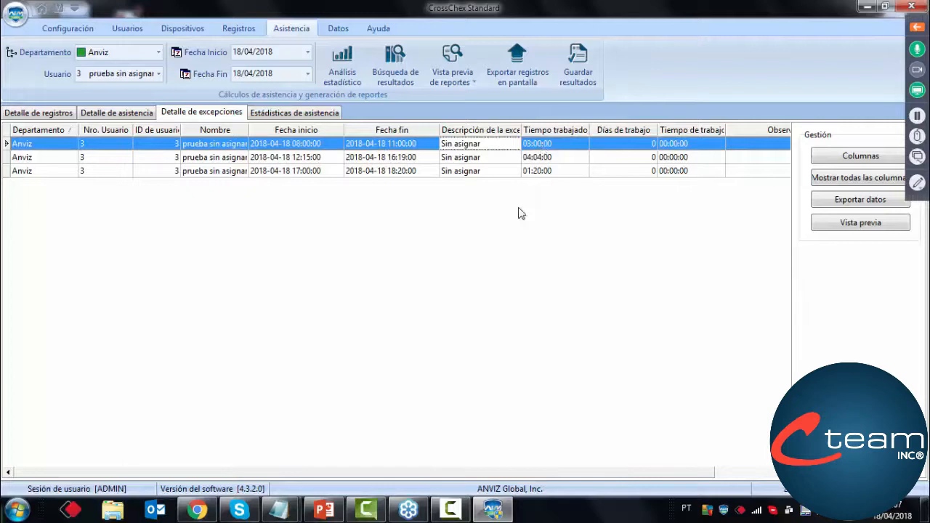
pyautogui.click(329, 159)
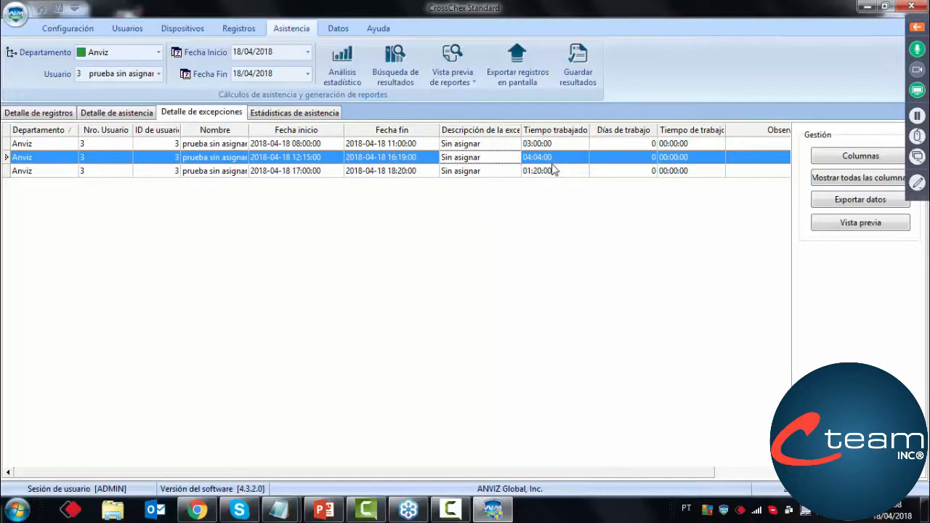
pyautogui.click(323, 174)
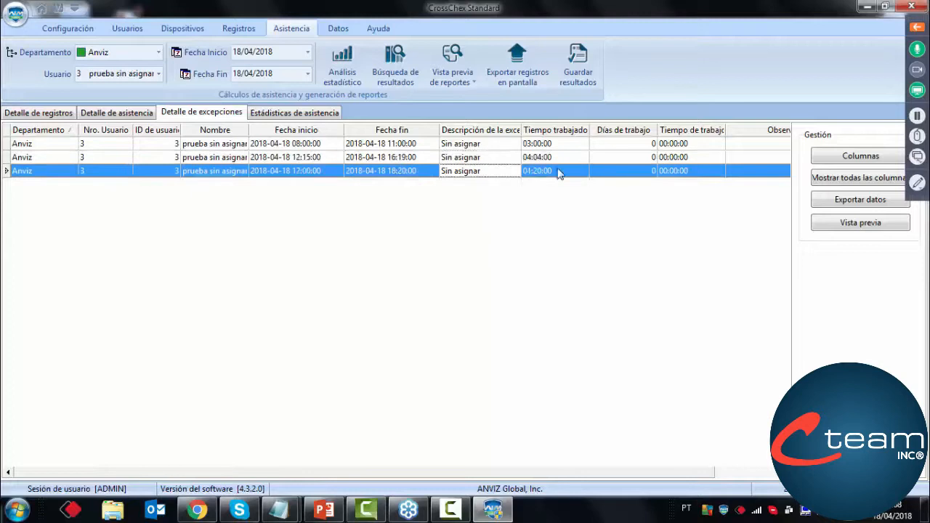
# Widen the Tiempo trabajado [Horas] and Nombre columns in the attendance statistics and select the row of prueba sin asignar
pyautogui.click(257, 118)
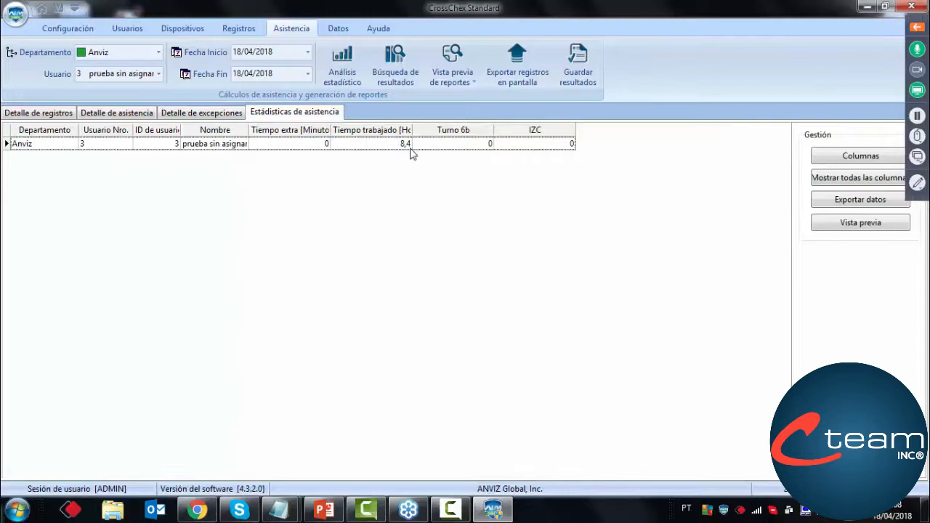
pyautogui.moveTo(412, 130); pyautogui.dragTo(449, 129)
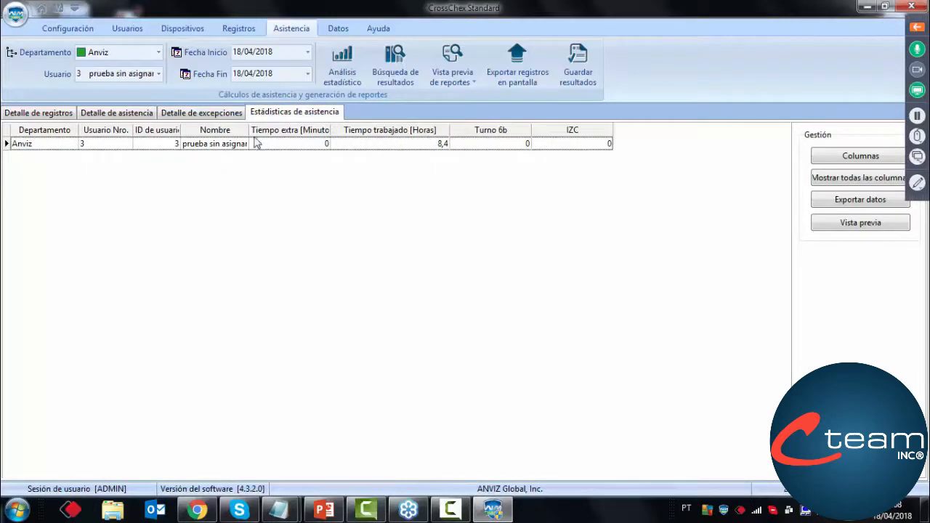
pyautogui.moveTo(248, 129); pyautogui.dragTo(276, 130)
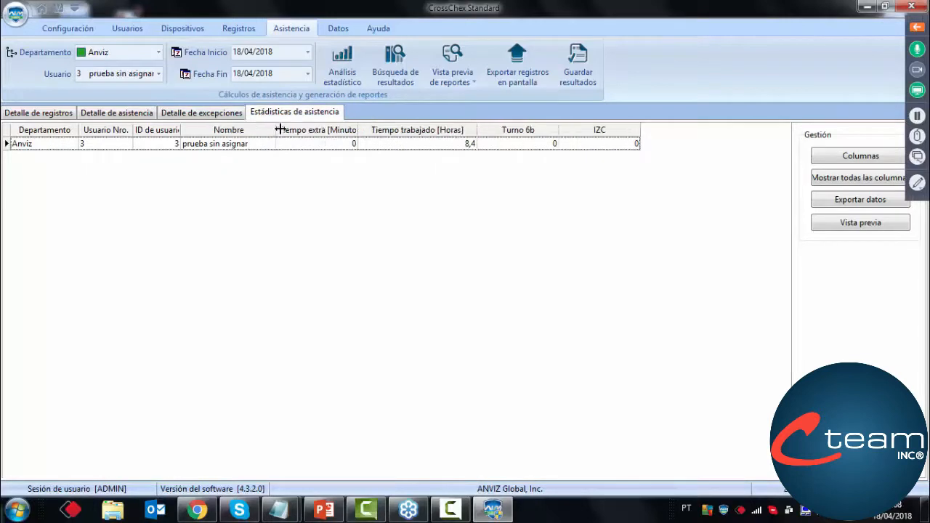
pyautogui.click(445, 144)
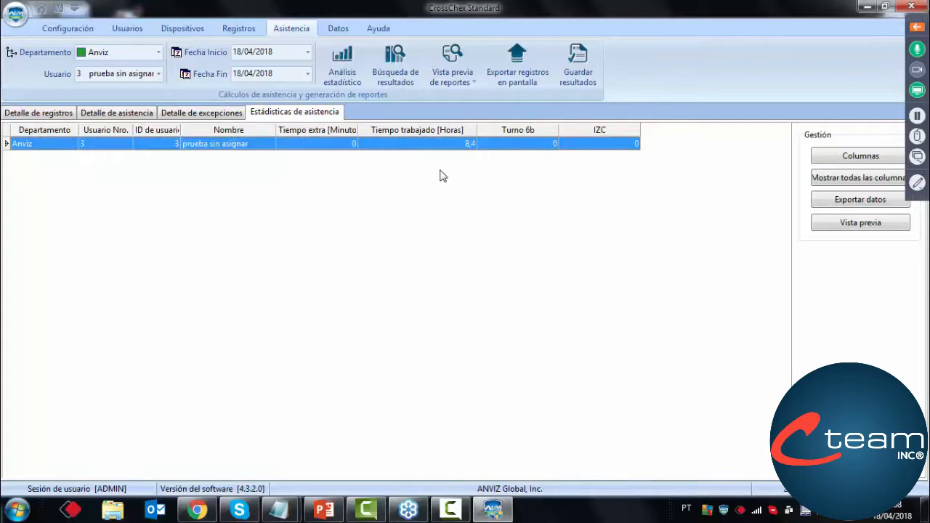
# Return to the exception details, preview the Reporte de excepciones and close the preview
pyautogui.click(207, 113)
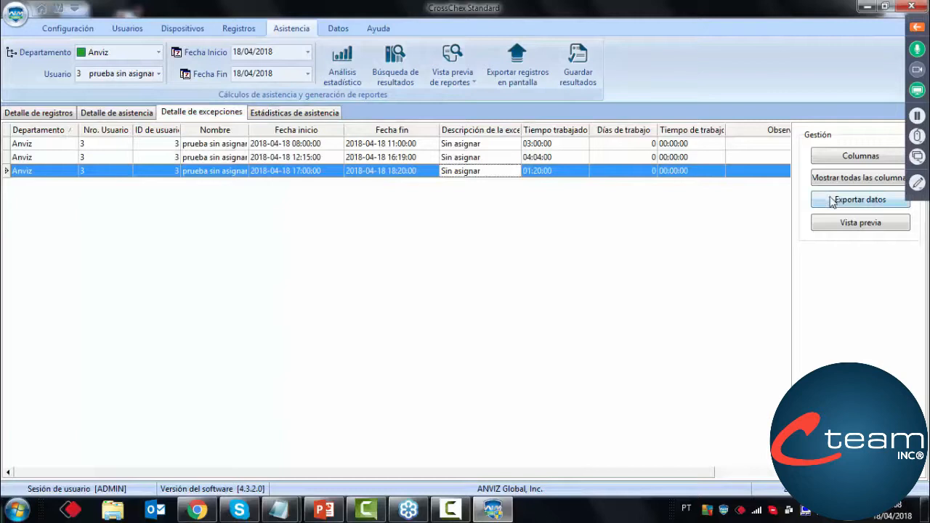
pyautogui.click(468, 86)
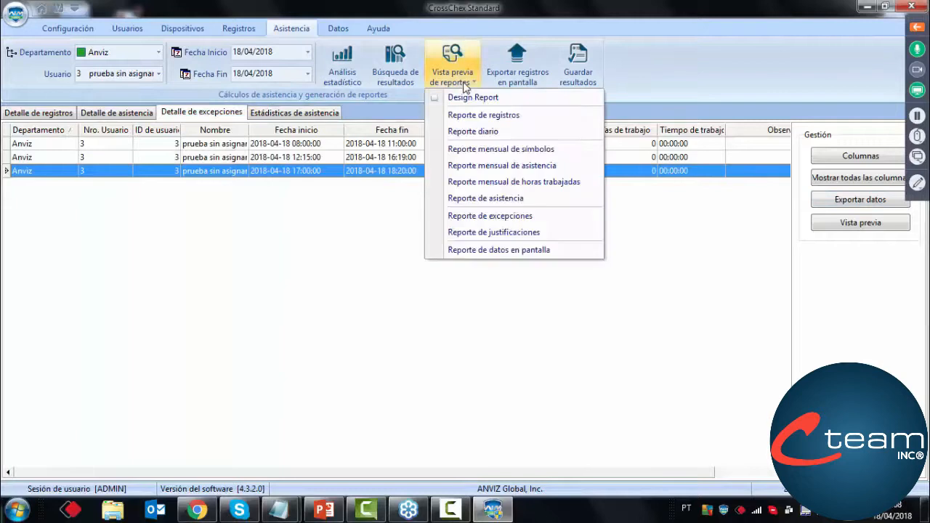
pyautogui.click(486, 216)
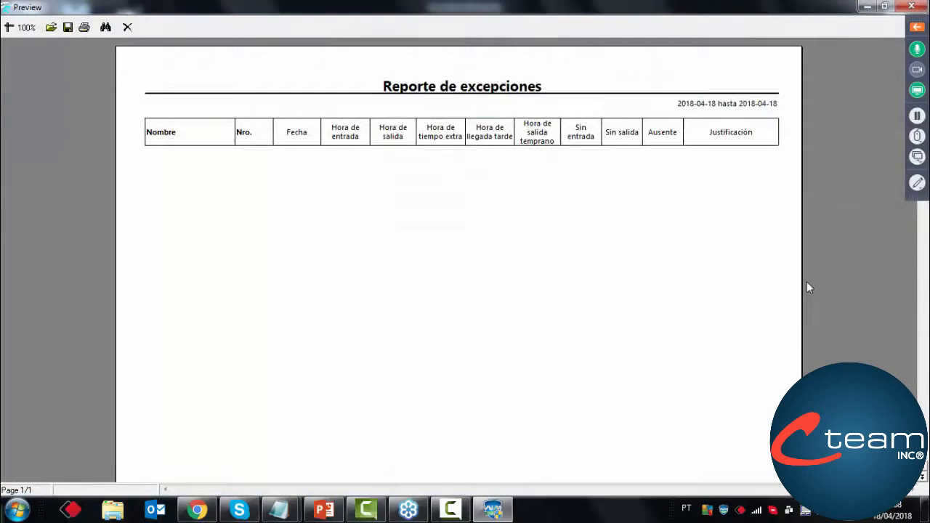
pyautogui.scroll(-3, 806, 283)
pyautogui.scroll(3, 806, 283)
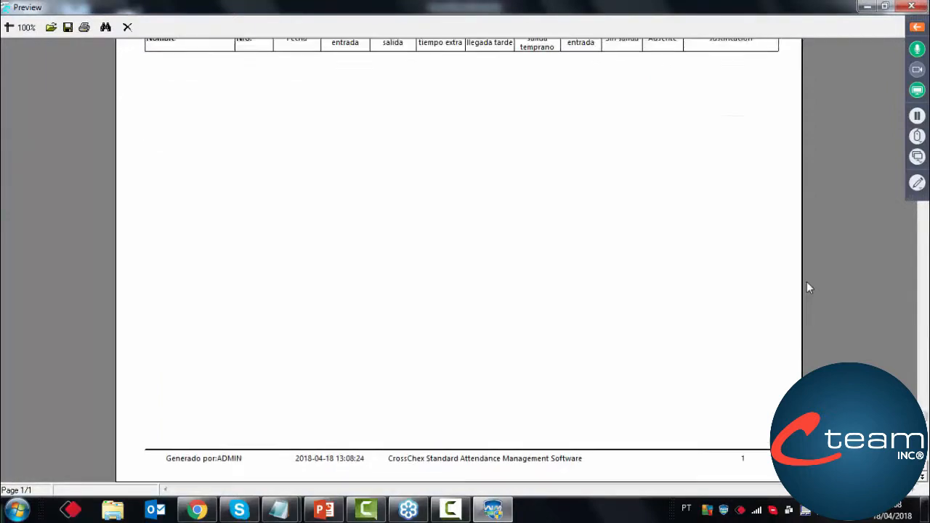
pyautogui.click(127, 27)
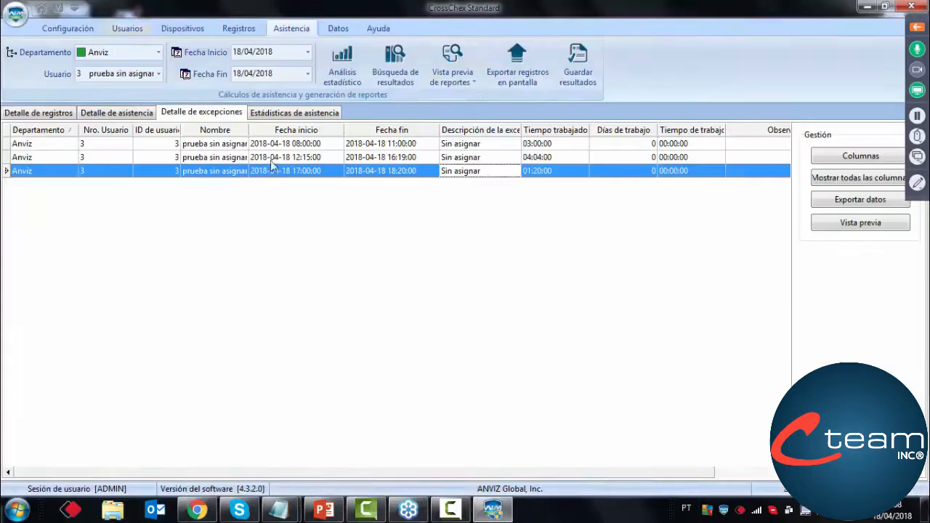
# Check the available report types and the column selection of the exception details without changing anything
pyautogui.click(475, 82)
pyautogui.click(331, 245)
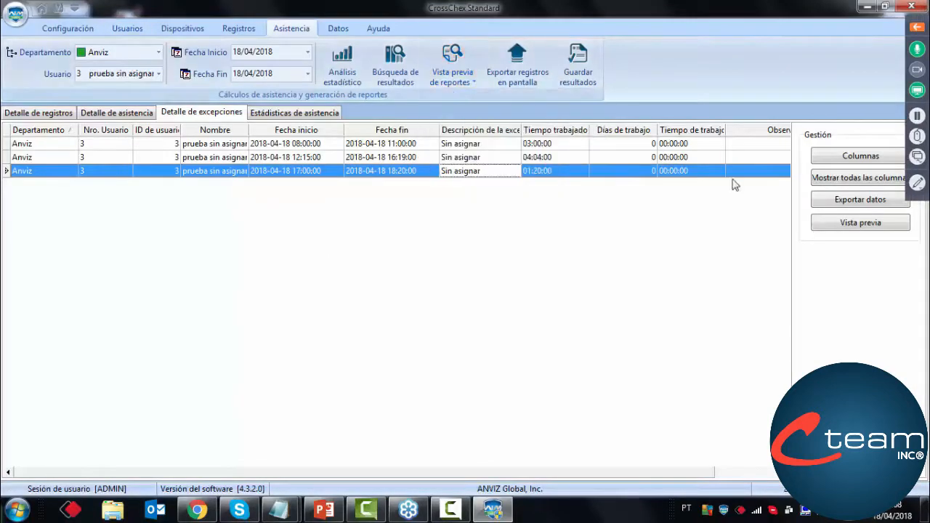
pyautogui.click(841, 161)
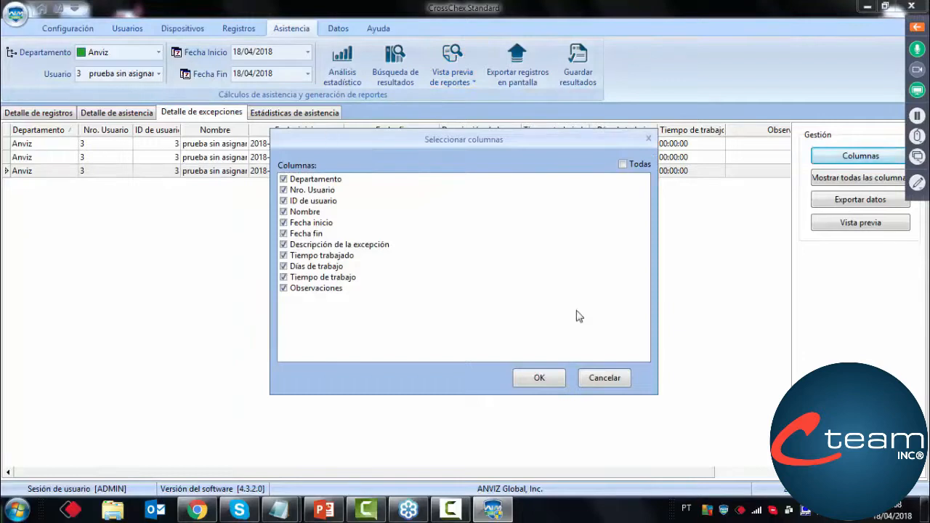
pyautogui.click(590, 378)
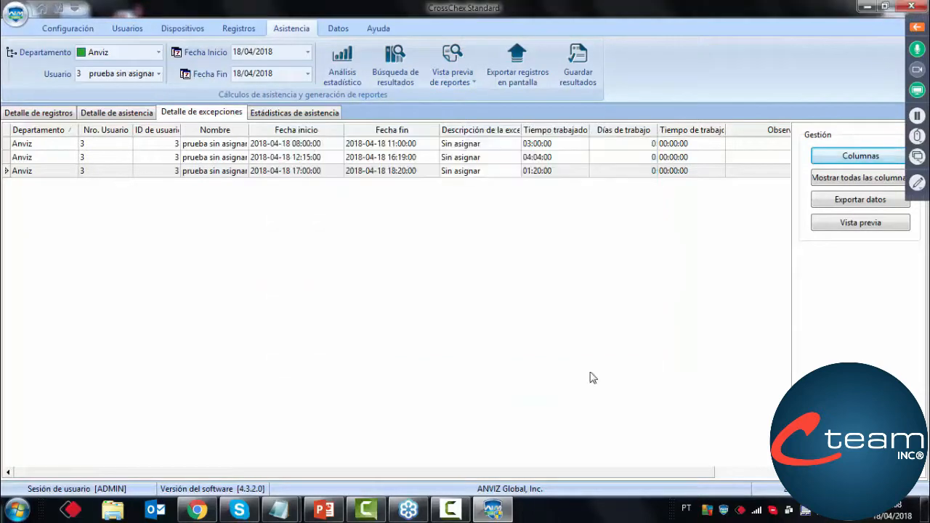
# Preview the Reporte de excepciones from the attendance statistics and close it again
pyautogui.click(298, 114)
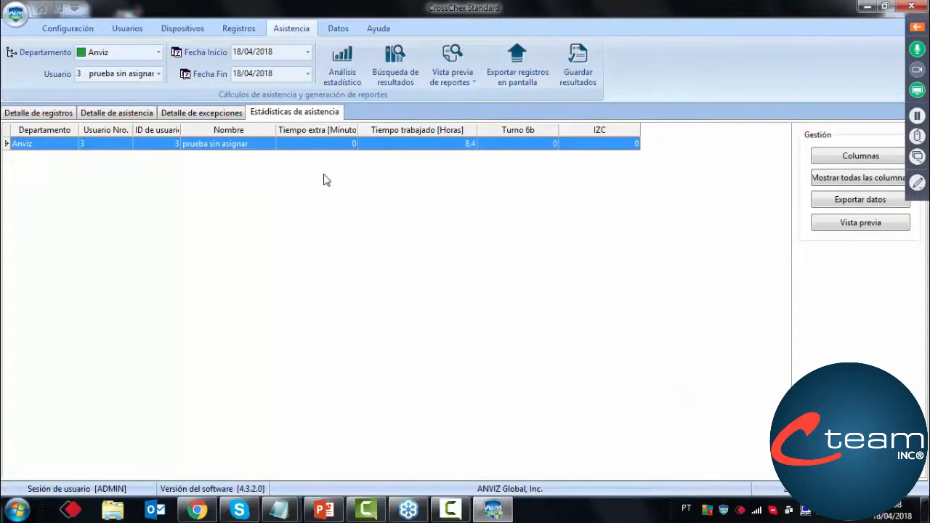
pyautogui.click(452, 73)
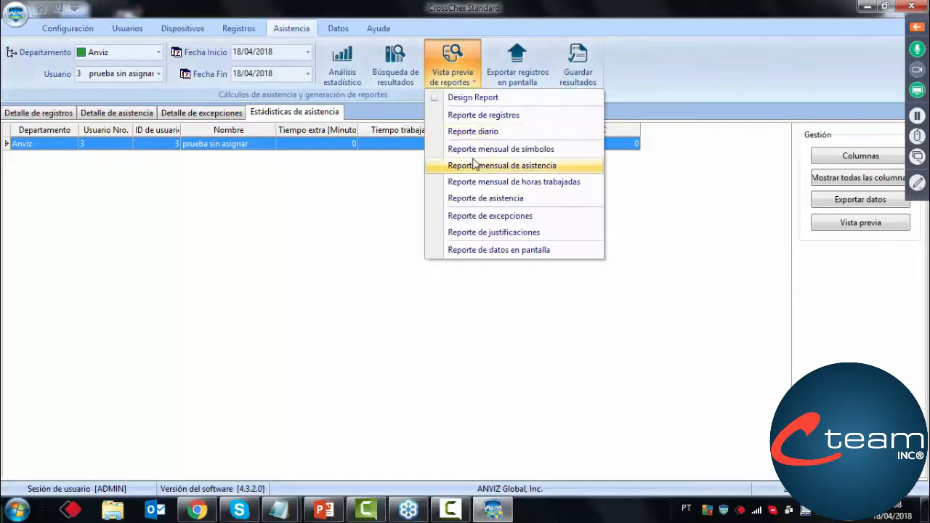
pyautogui.click(467, 215)
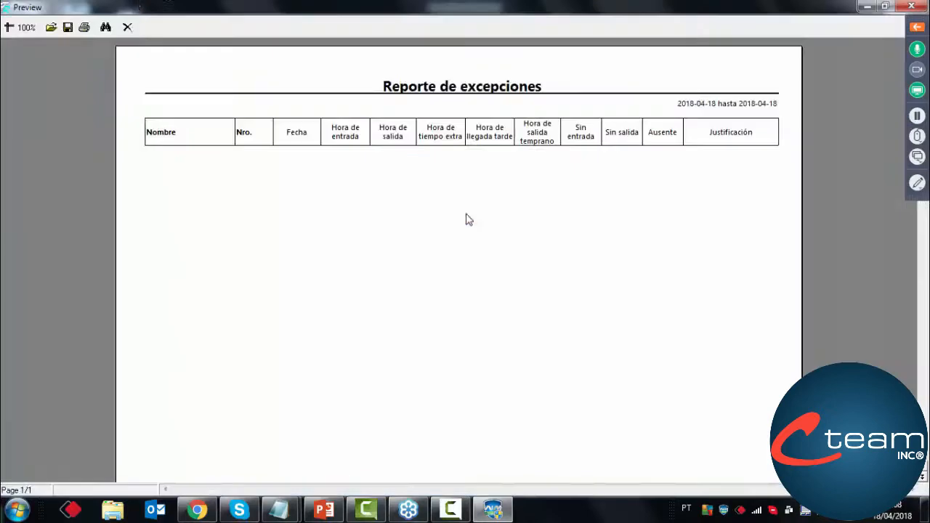
pyautogui.click(127, 27)
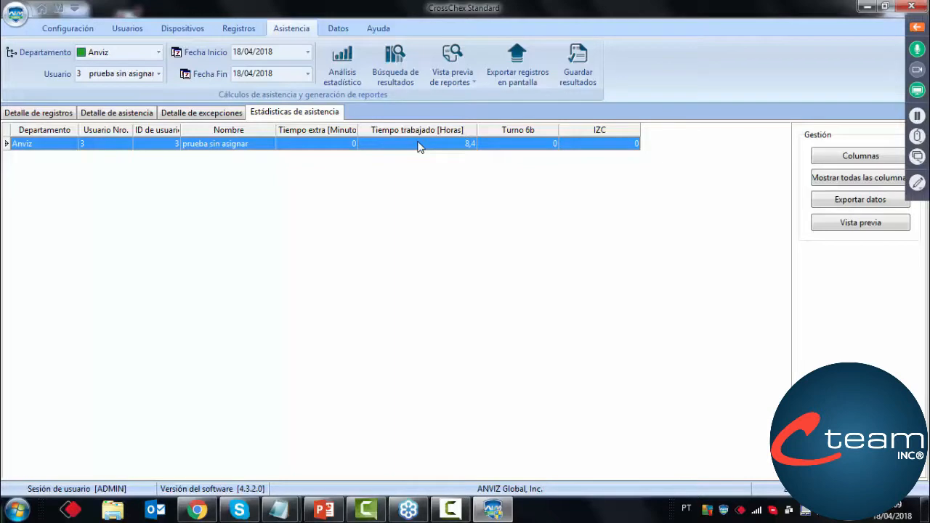
# Expand the webinar controls, read through the attendees' questions and show the webinar chat
pyautogui.click(917, 27)
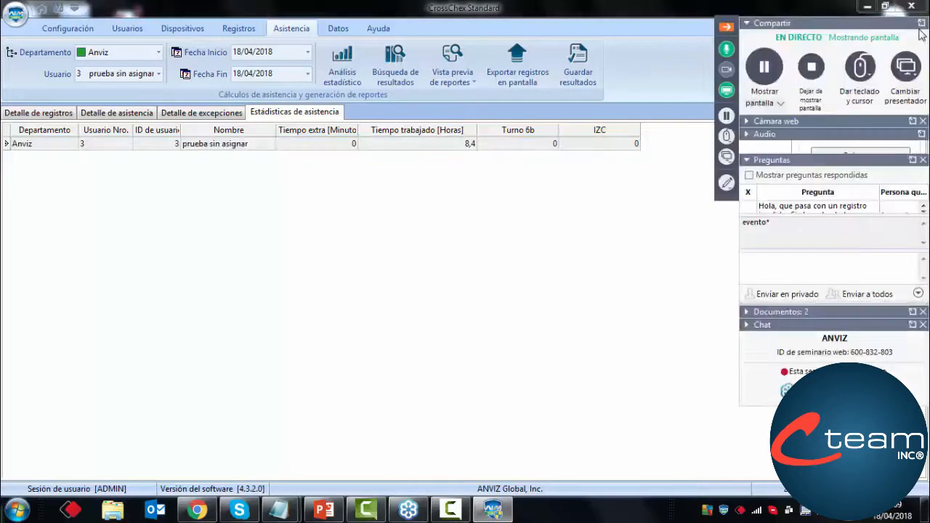
pyautogui.click(924, 213)
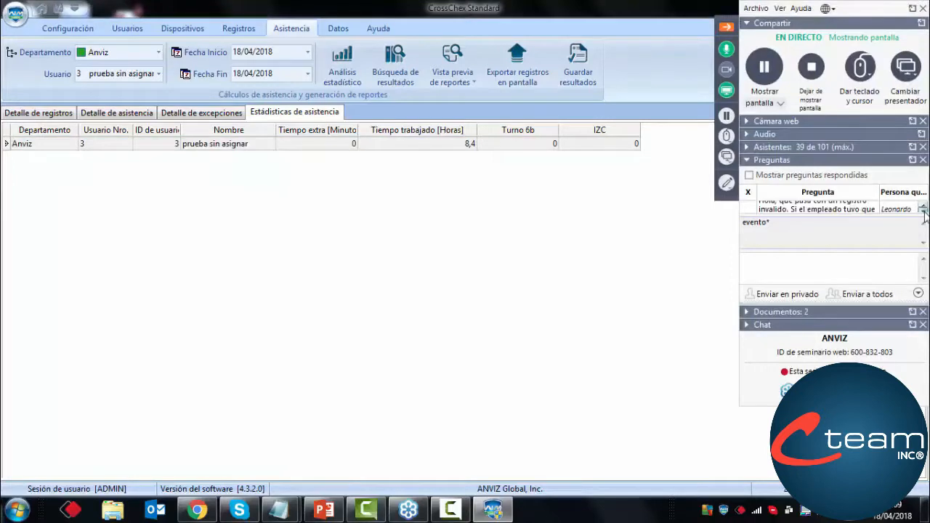
pyautogui.click(923, 213)
pyautogui.click(924, 213)
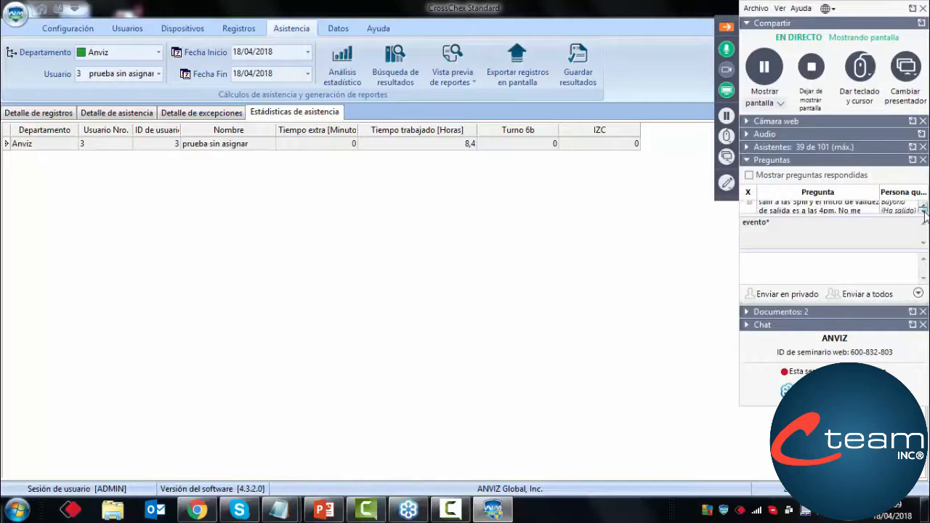
pyautogui.click(923, 212)
pyautogui.click(923, 211)
pyautogui.click(924, 212)
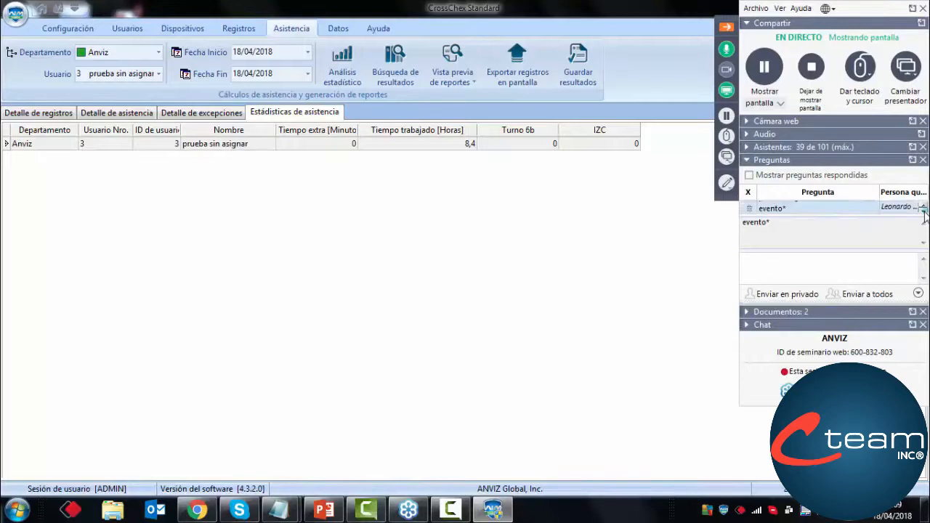
pyautogui.click(923, 211)
pyautogui.click(923, 211)
pyautogui.click(924, 211)
pyautogui.click(923, 211)
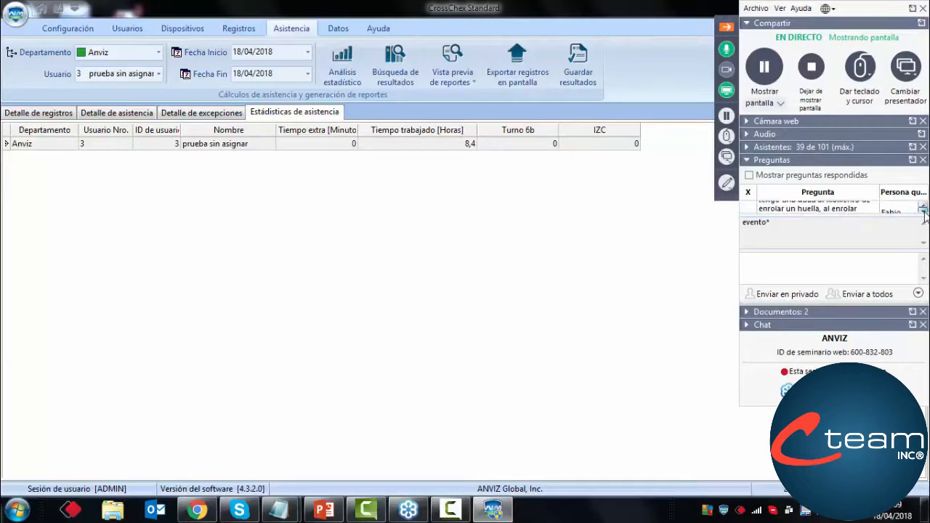
pyautogui.click(924, 211)
pyautogui.click(923, 212)
pyautogui.click(923, 212)
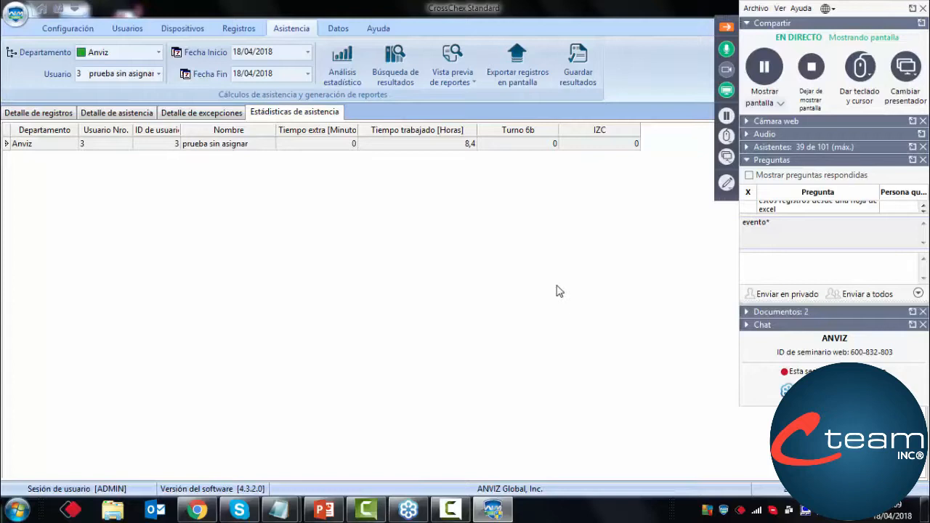
pyautogui.click(746, 327)
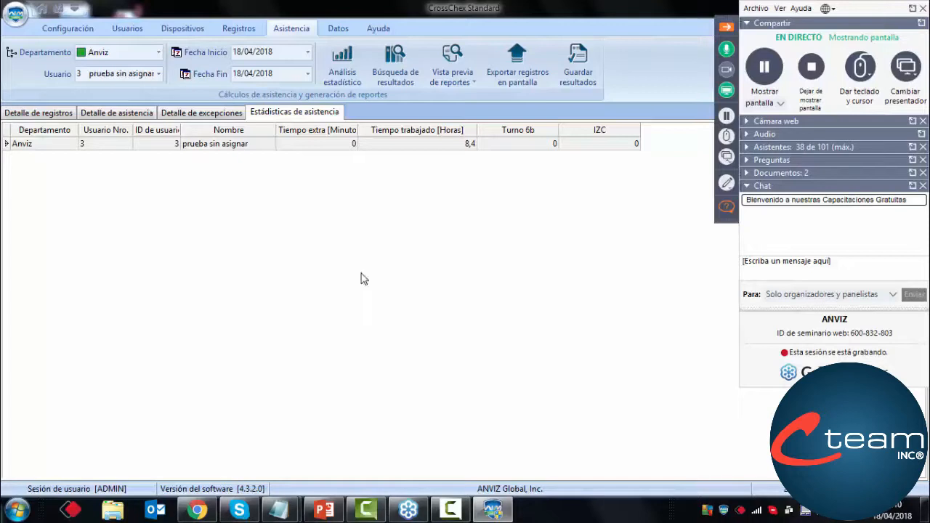
# Inspect the Tipo de registro options in the existing device's settings and leave them without saving
pyautogui.click(182, 30)
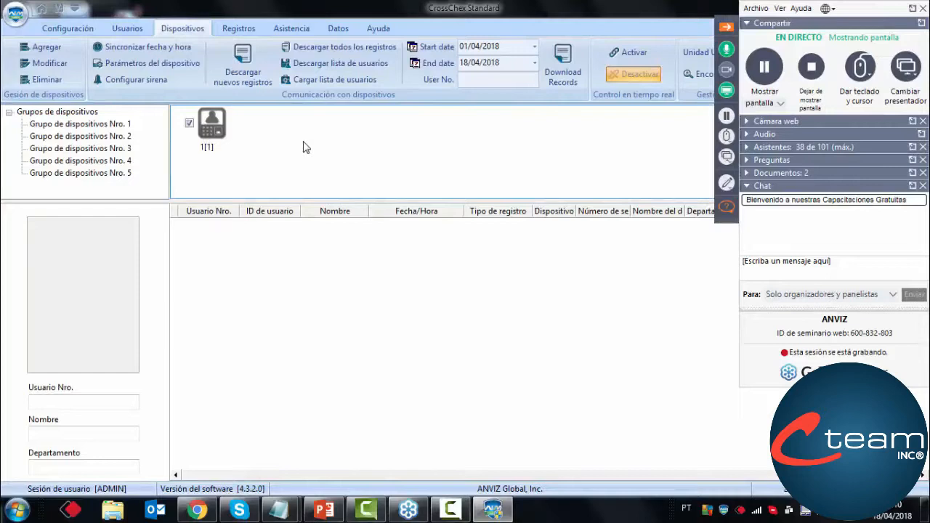
pyautogui.click(64, 72)
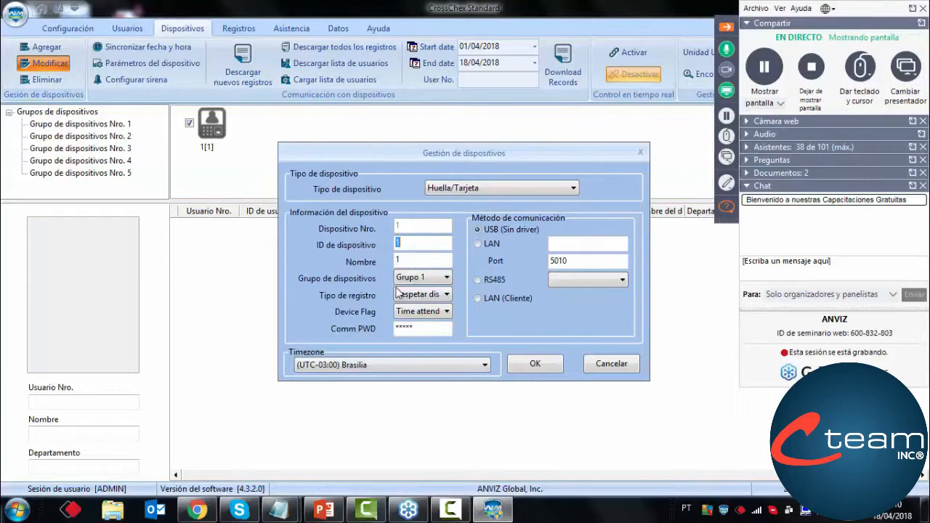
pyautogui.click(410, 295)
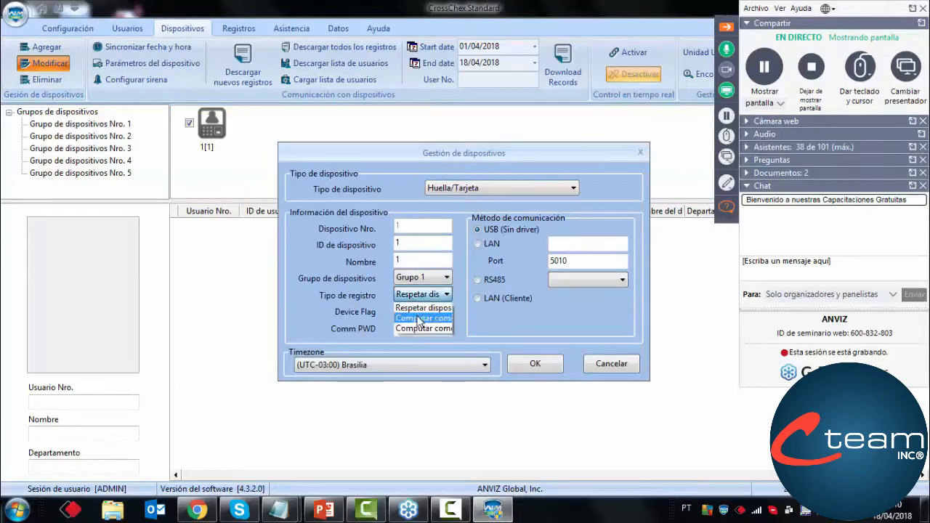
pyautogui.click(608, 366)
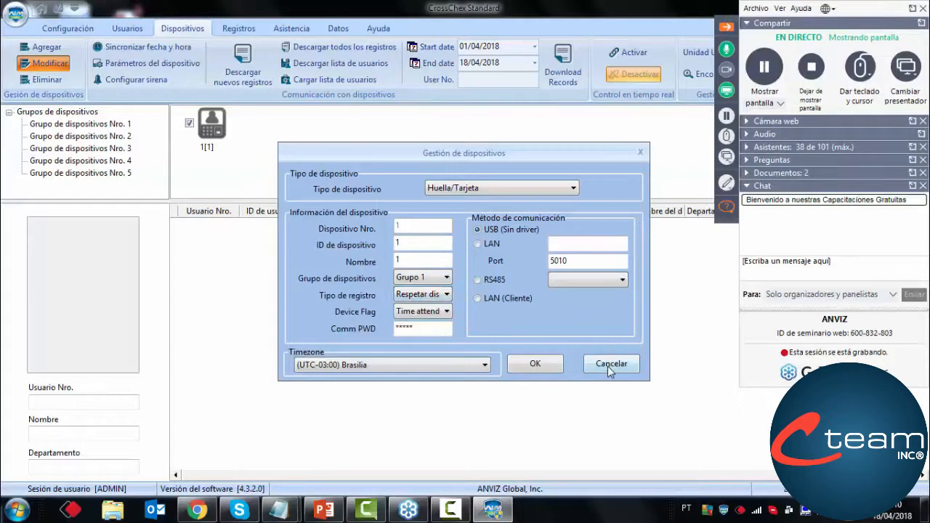
pyautogui.click(610, 369)
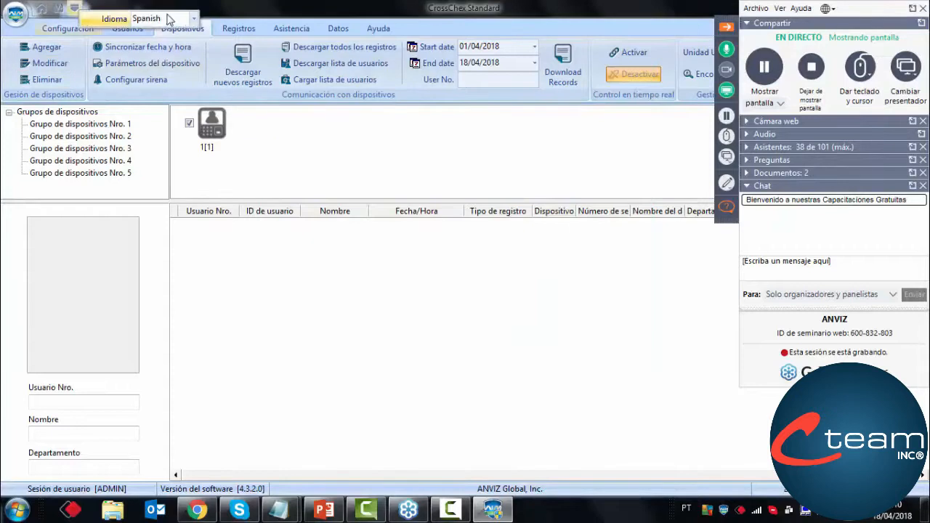
# Switch the interface language to English and inspect the device's T&A status options without saving
pyautogui.click(193, 18)
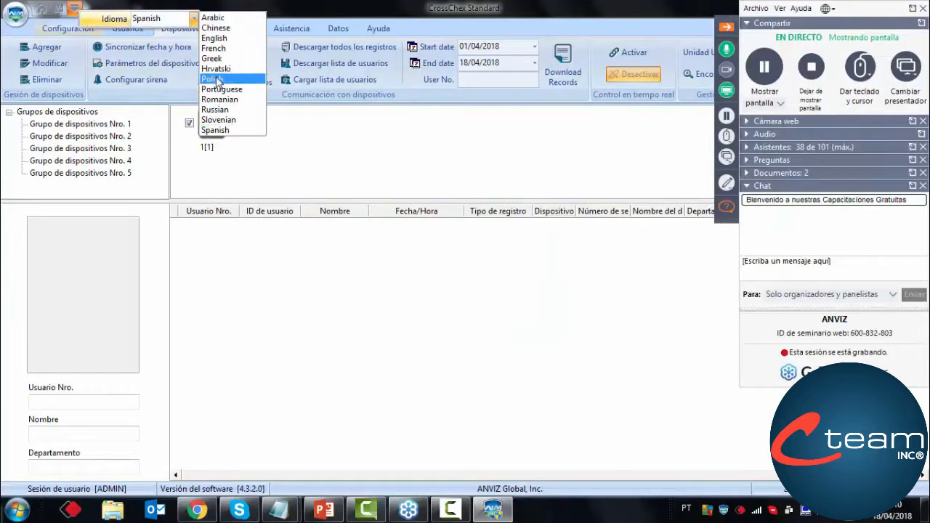
pyautogui.click(218, 38)
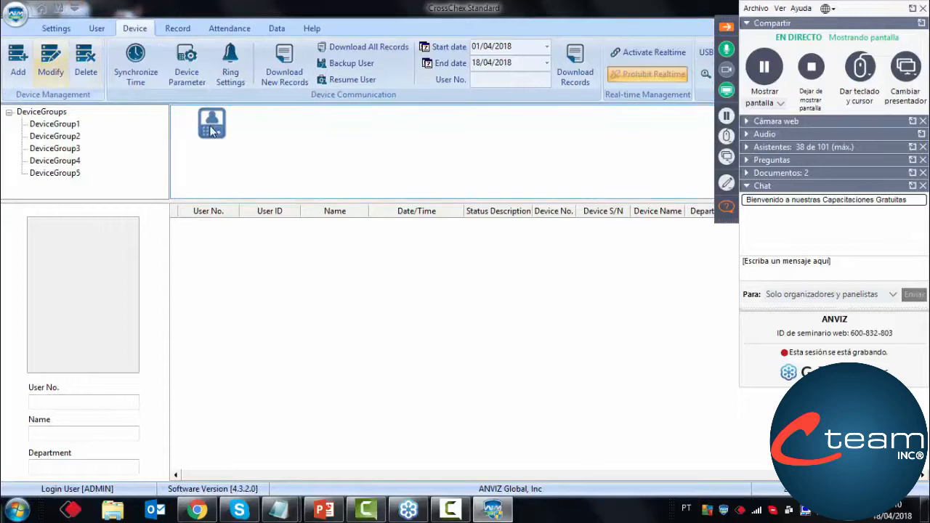
pyautogui.click(212, 123)
pyautogui.click(62, 72)
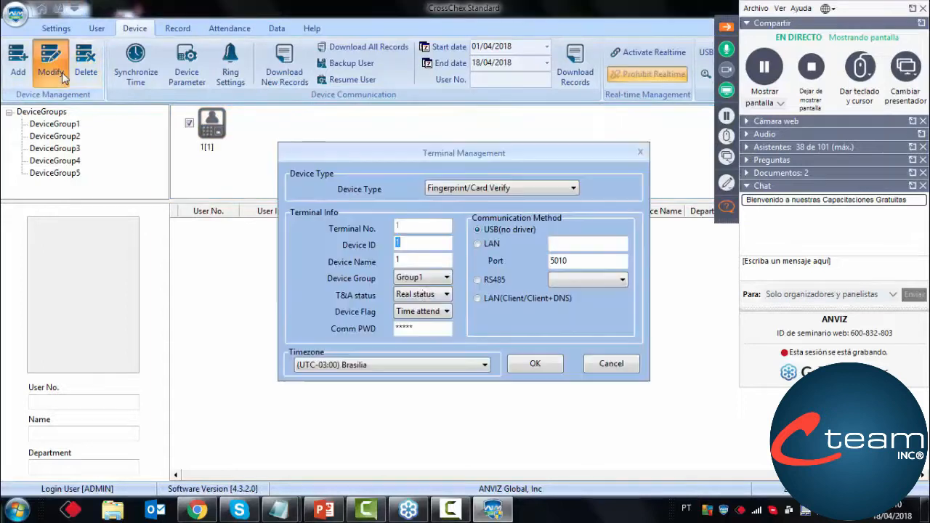
pyautogui.click(425, 294)
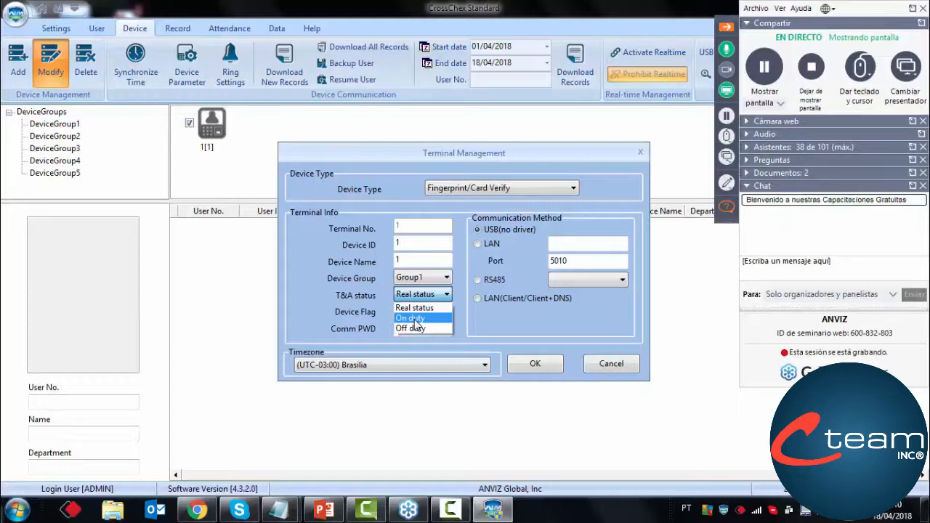
pyautogui.click(597, 367)
pyautogui.click(611, 364)
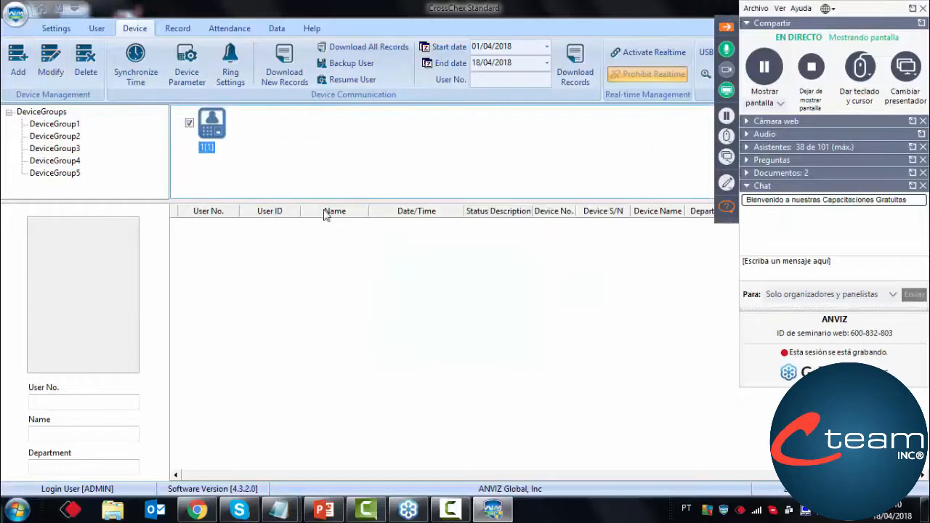
# Reopen the device's Terminal Management settings, review the On duty and Off duty choices for T&A status, and cancel
pyautogui.click(48, 64)
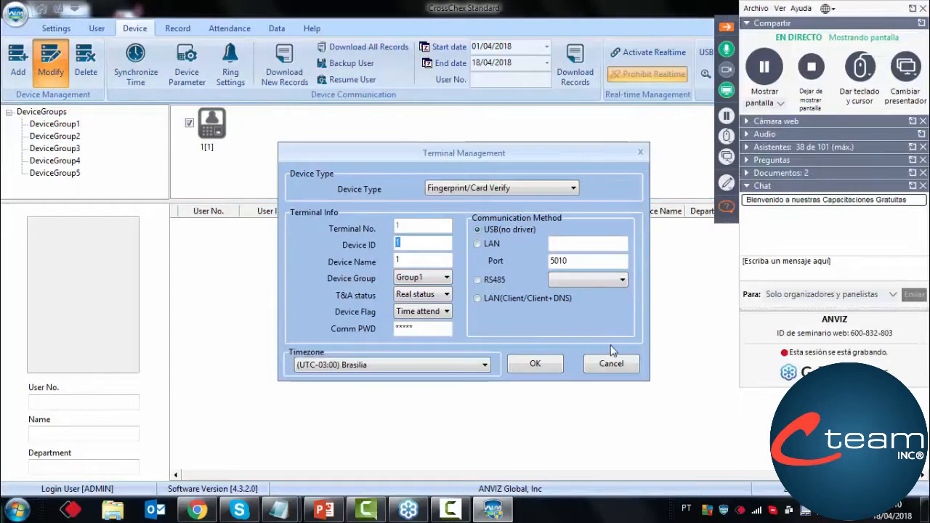
pyautogui.click(421, 295)
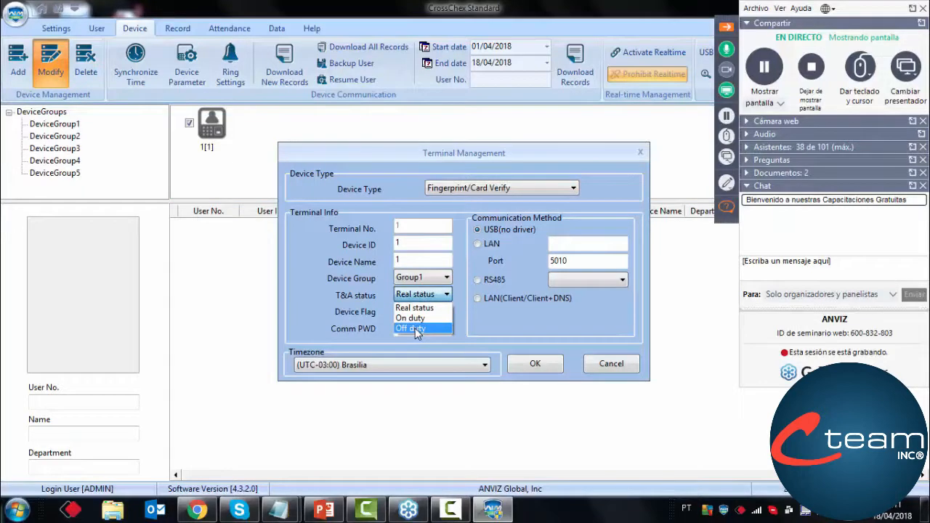
pyautogui.click(408, 200)
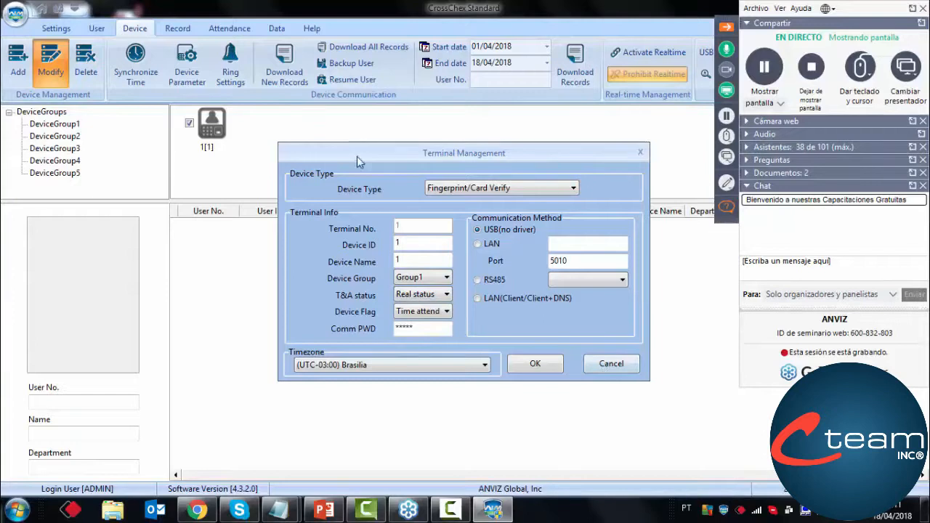
pyautogui.click(607, 364)
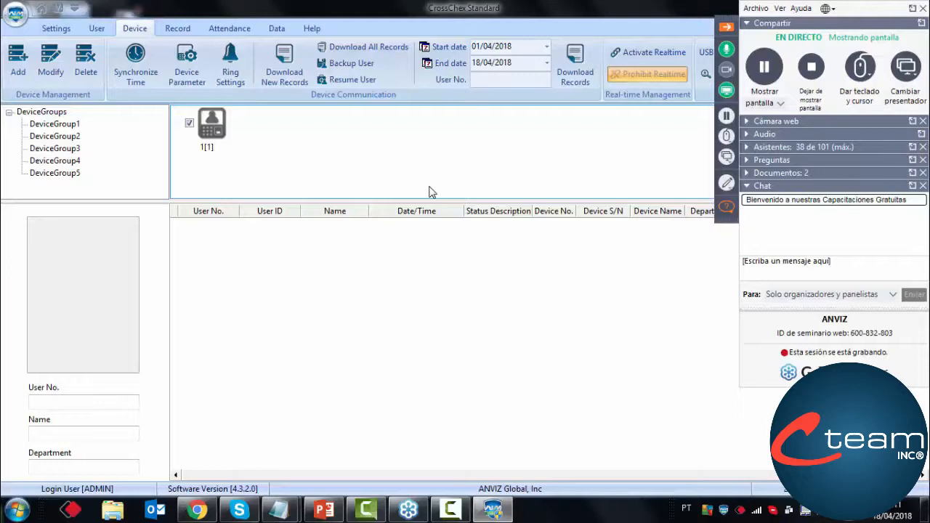
# Show the attendance analysis of away / leave and highlight the last record of the user without a shift
pyautogui.click(231, 28)
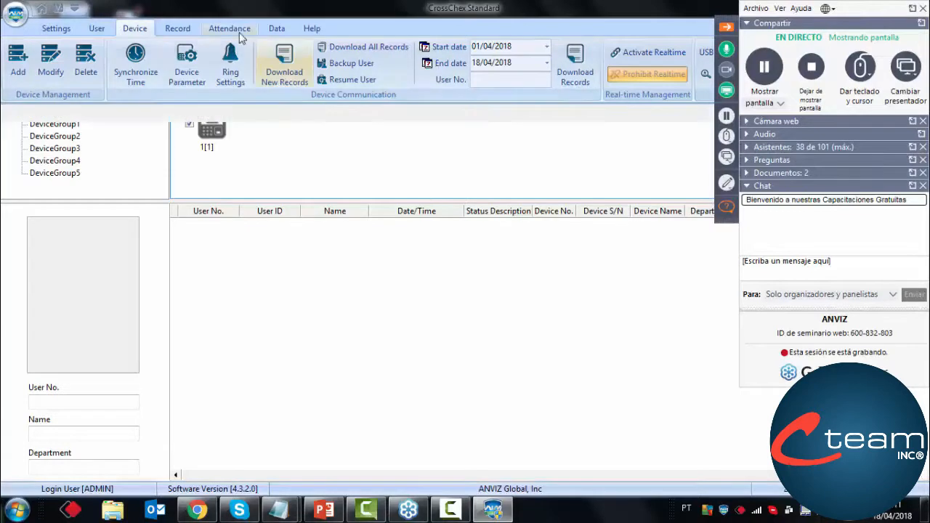
pyautogui.click(251, 114)
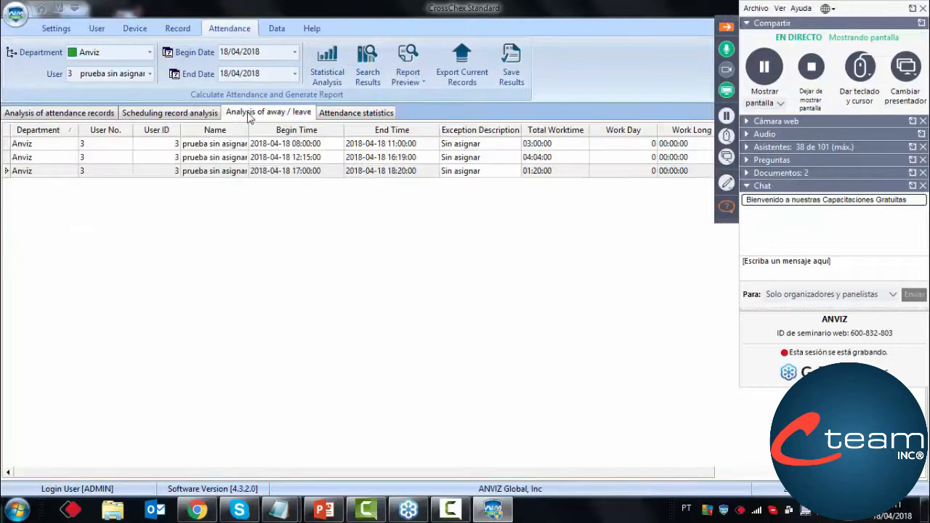
pyautogui.click(359, 170)
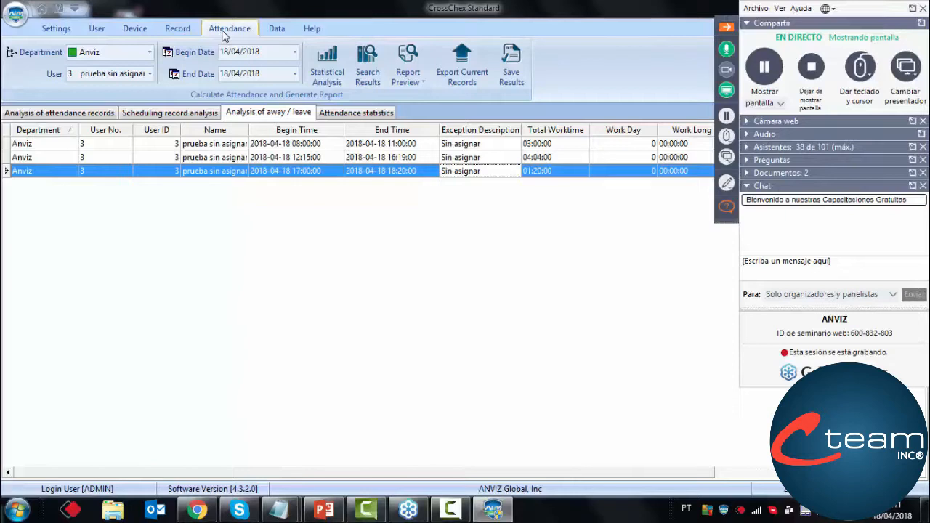
# Return to the start page and set the interface language to Spanish
pyautogui.click(56, 9)
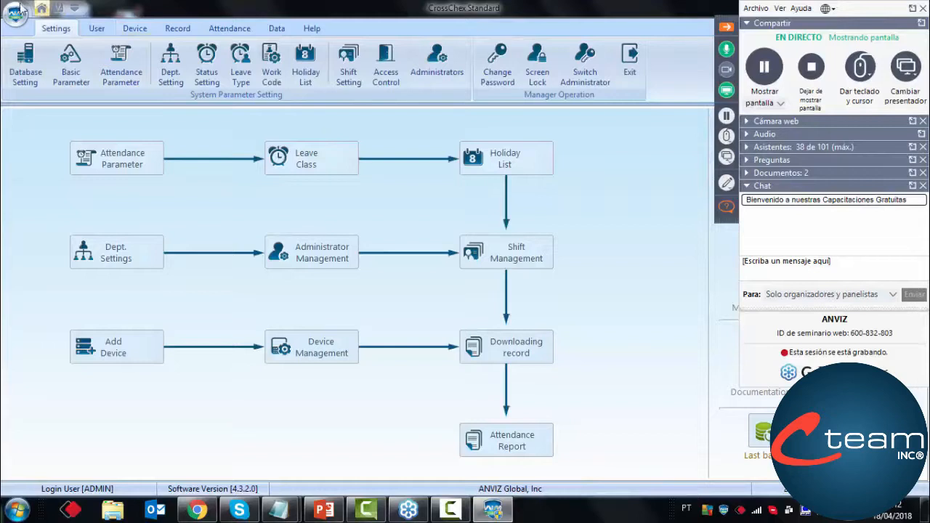
pyautogui.click(74, 11)
pyautogui.click(206, 17)
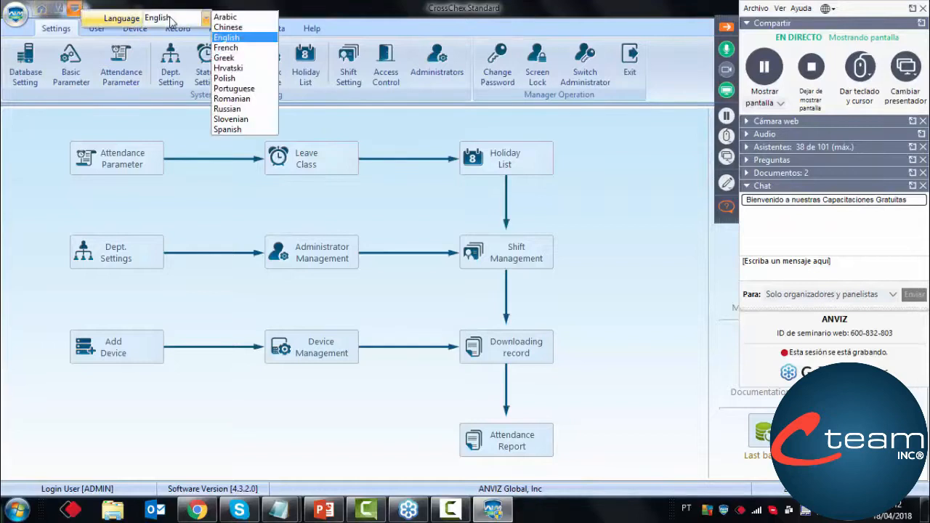
pyautogui.click(209, 136)
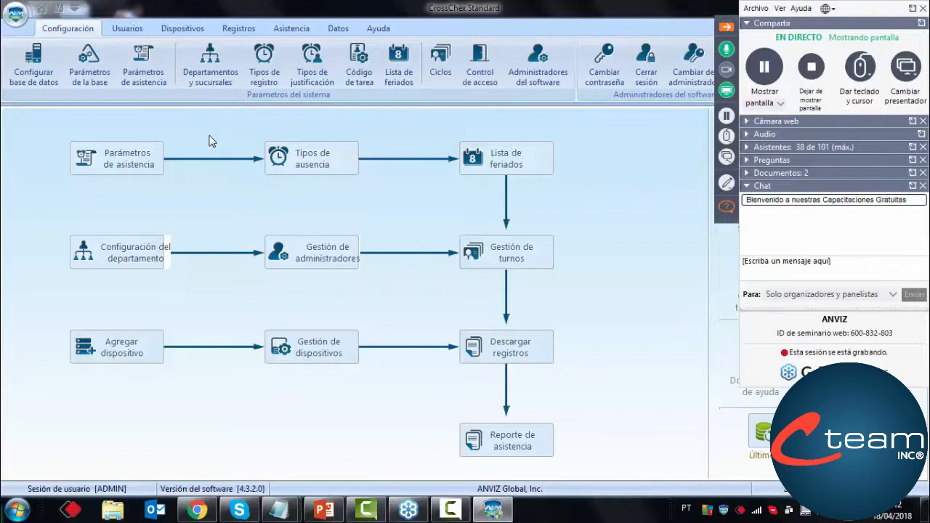
# Collapse the webinar control panel and open the Salida de trabajo shortcut for entering justifications
pyautogui.click(727, 28)
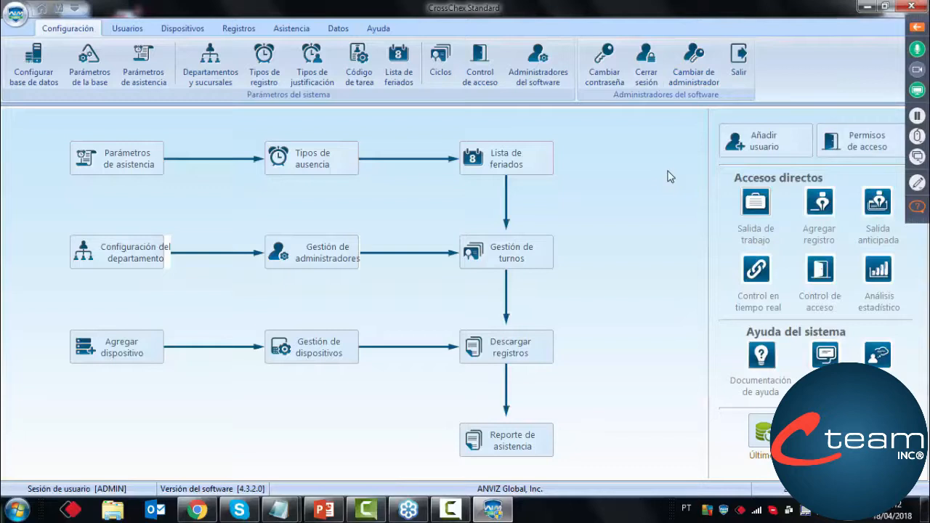
pyautogui.click(743, 204)
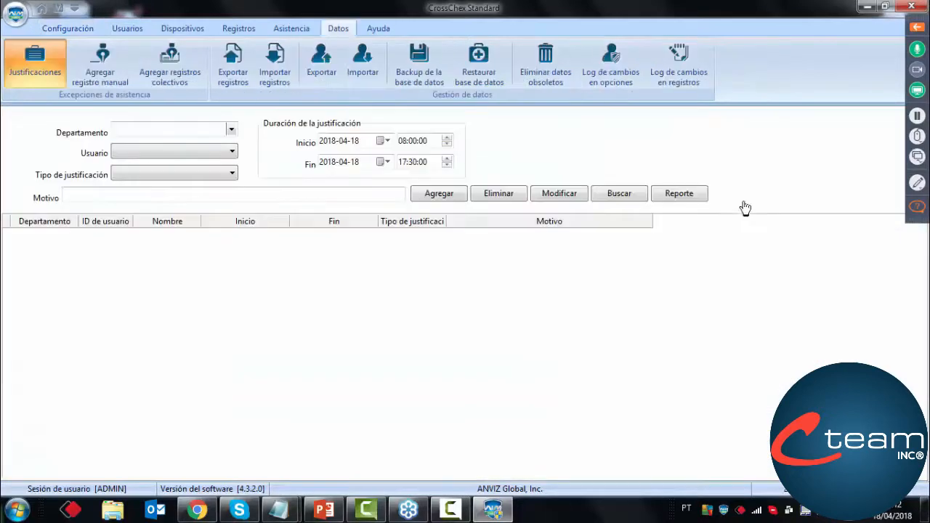
# Check the department and justification type choices available for a new justification
pyautogui.click(231, 130)
pyautogui.click(232, 135)
pyautogui.click(231, 175)
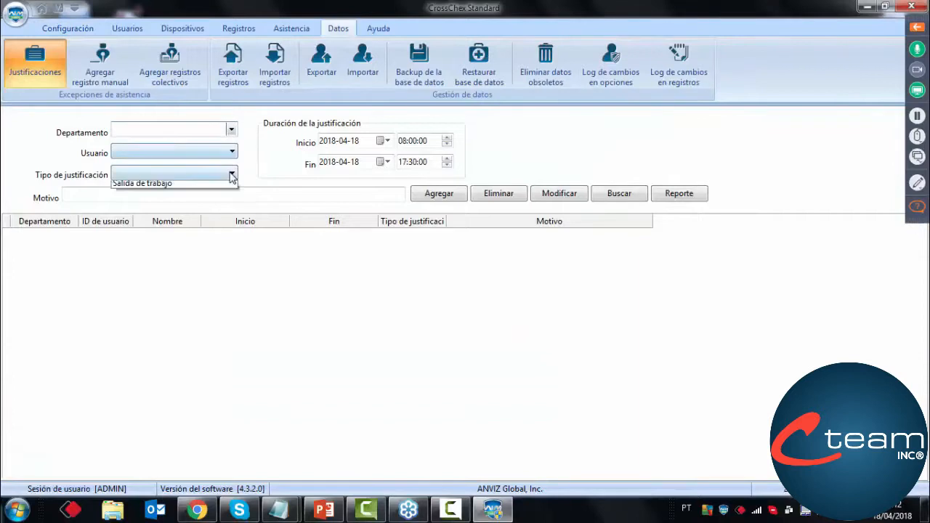
pyautogui.click(228, 178)
pyautogui.click(228, 179)
pyautogui.click(192, 197)
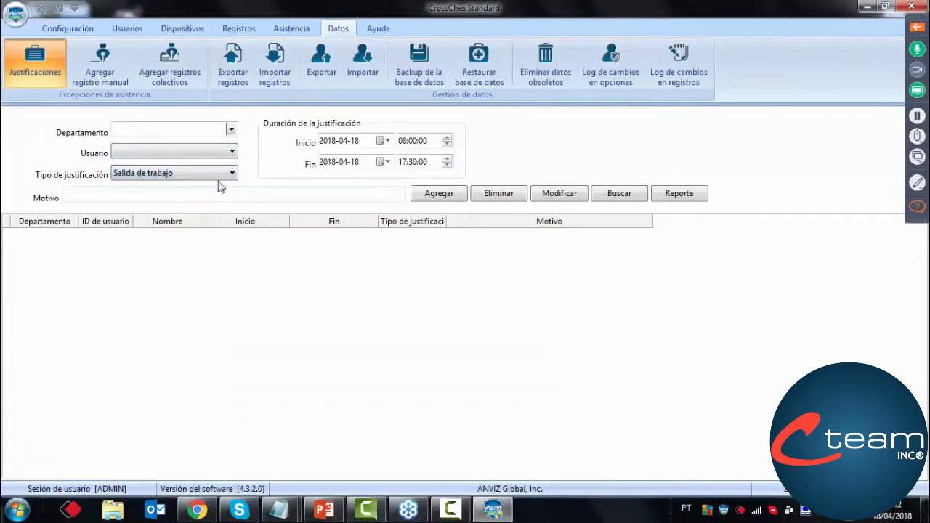
pyautogui.click(231, 174)
pyautogui.click(215, 189)
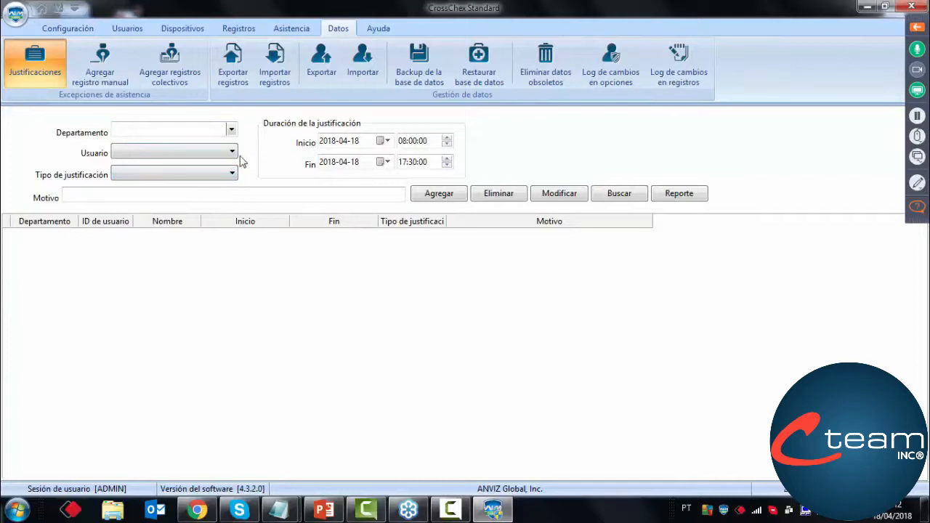
# Select the Anviz department and user 2 Prueba for the justification
pyautogui.click(230, 131)
pyautogui.click(164, 144)
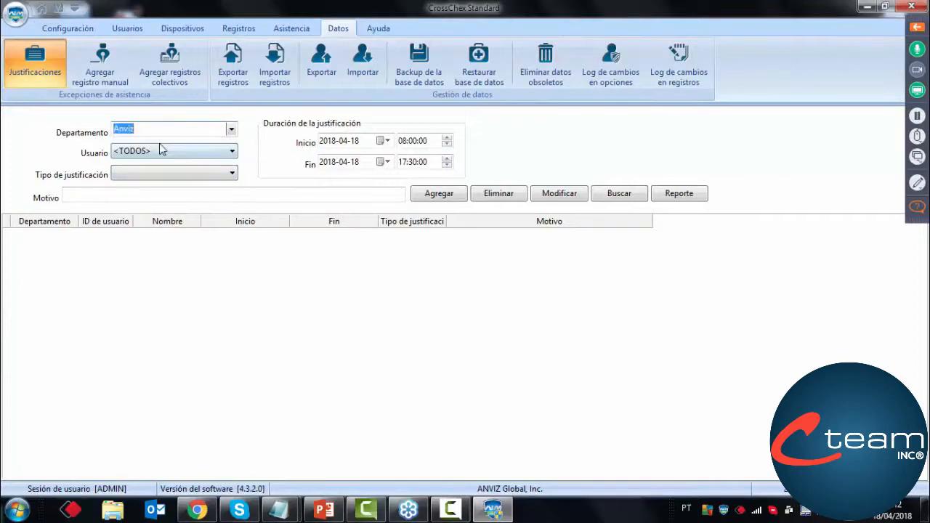
pyautogui.click(162, 151)
pyautogui.click(140, 185)
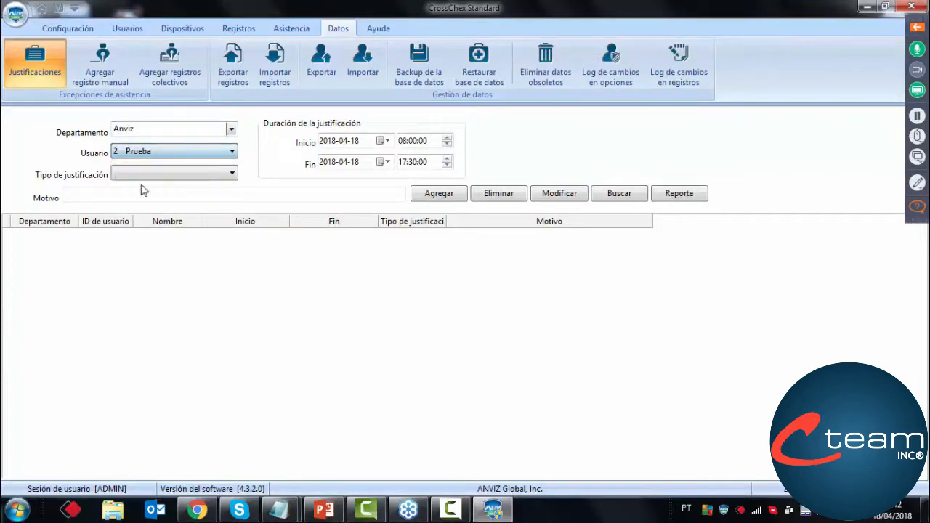
# Set the justification's duration to 2018-04-20, from 08:00:00 to 18:00:00
pyautogui.click(386, 141)
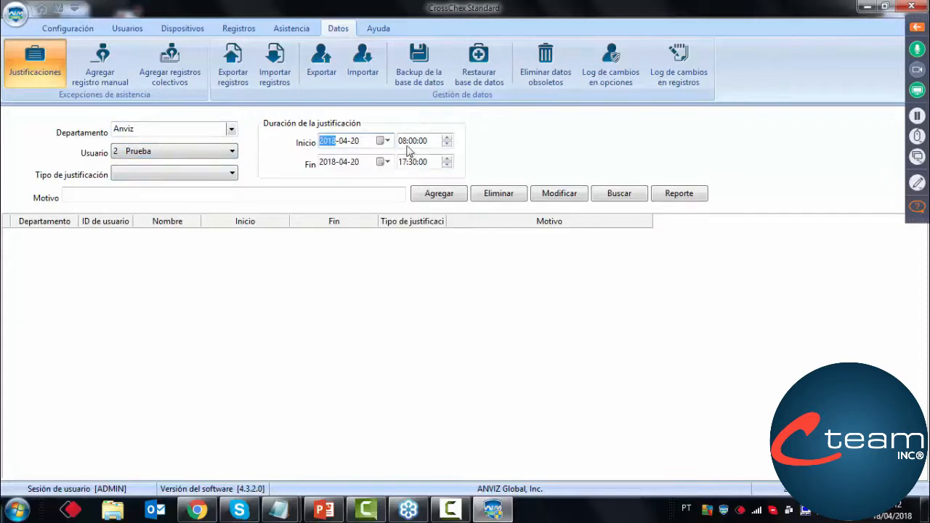
pyautogui.click(401, 162)
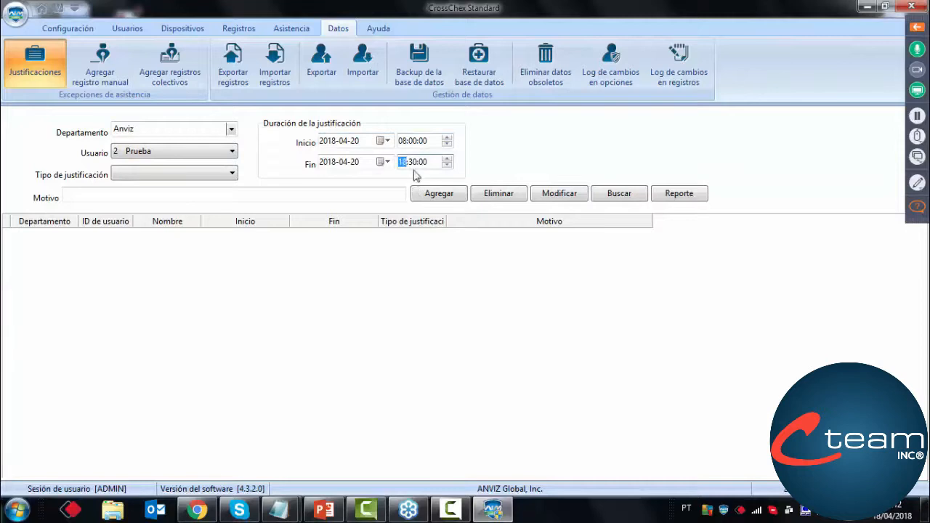
pyautogui.click(413, 162)
# Choose Salida de trabajo as the justification type, enter "En viaje" as the reason and add the justification
pyautogui.click(201, 174)
pyautogui.click(171, 192)
pyautogui.click(161, 196)
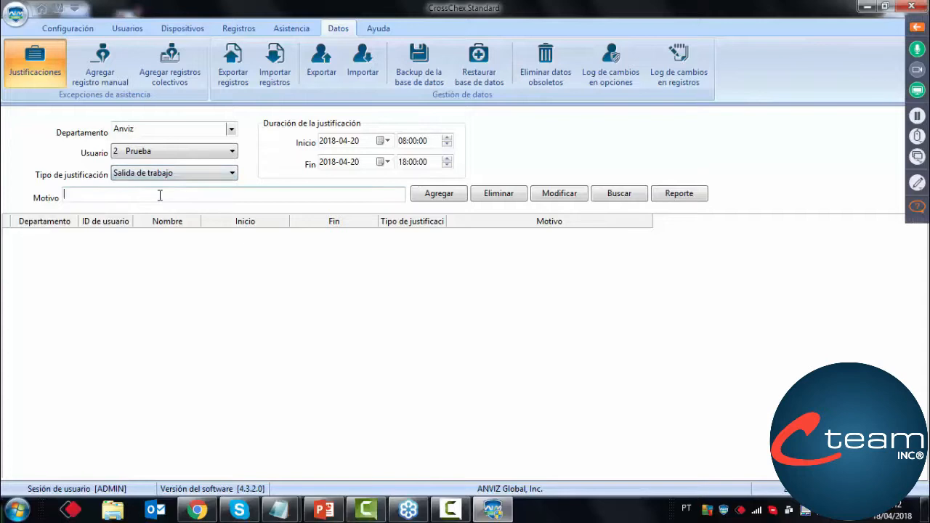
pyautogui.write('En viaje')
pyautogui.click(433, 194)
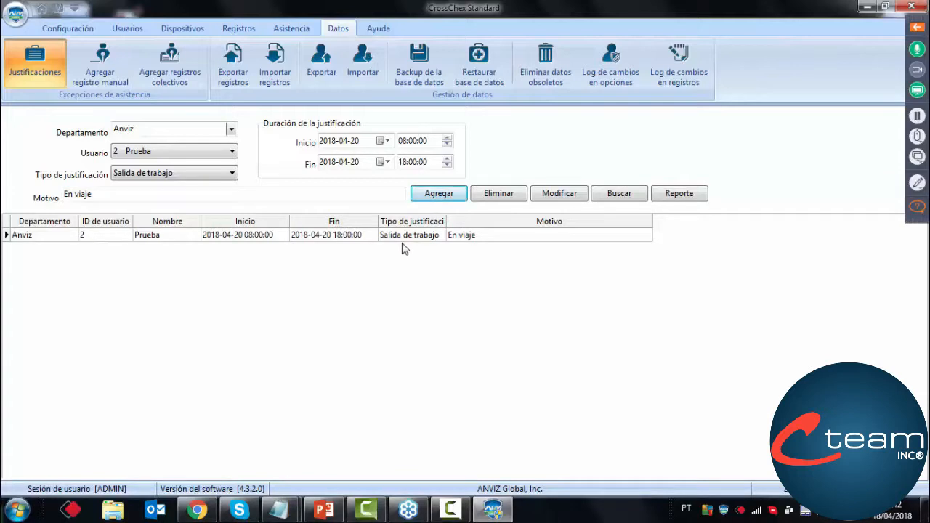
# Try to add the same En viaje justification a second time and dismiss the notice
pyautogui.click(403, 240)
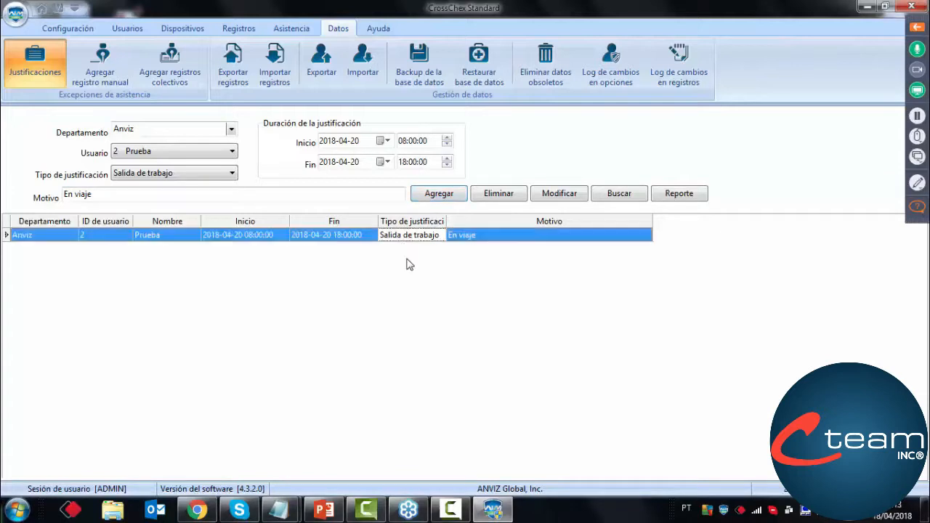
pyautogui.click(435, 193)
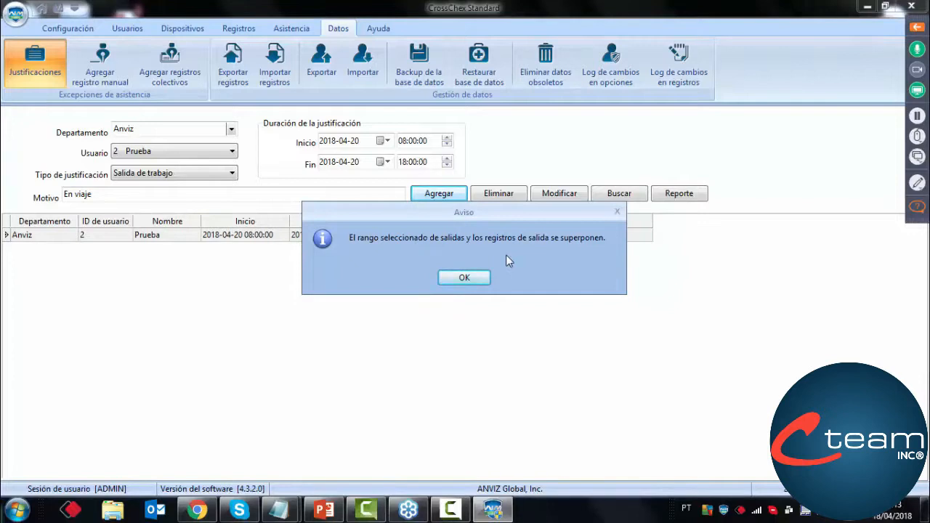
pyautogui.click(462, 280)
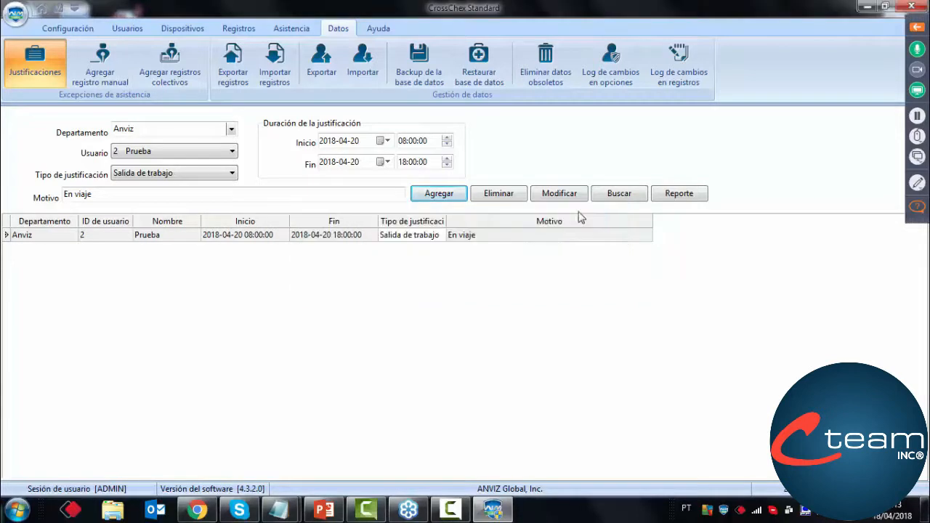
# Search the existing justifications and reopen the justification form through the Salida de trabajo shortcut
pyautogui.click(620, 195)
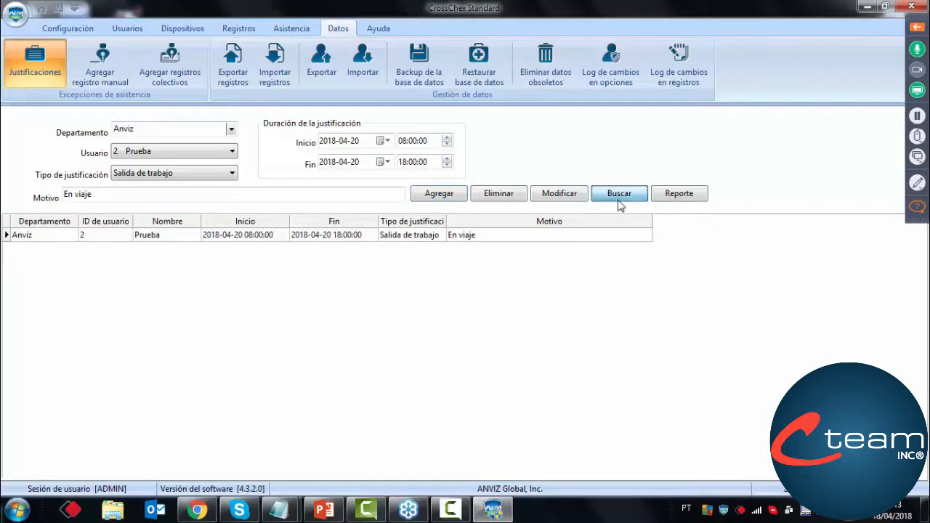
pyautogui.click(70, 32)
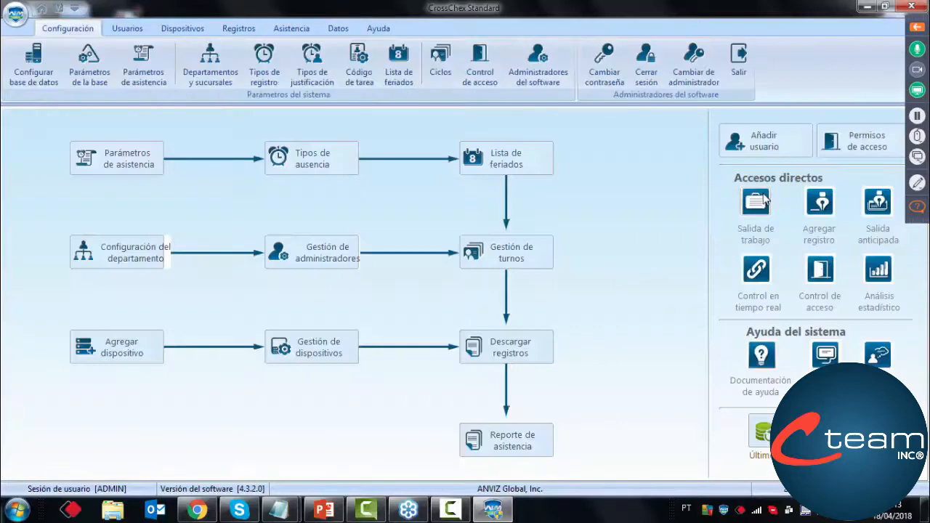
pyautogui.click(758, 206)
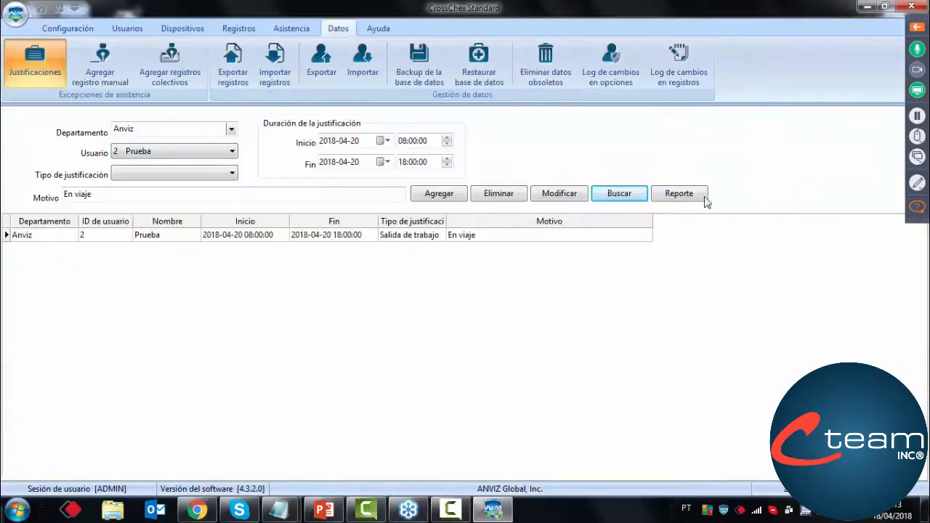
# Try to add the En viaje justification for <TODOS> with type Salida de trabajo, dismiss the notice and search the justifications
pyautogui.click(190, 151)
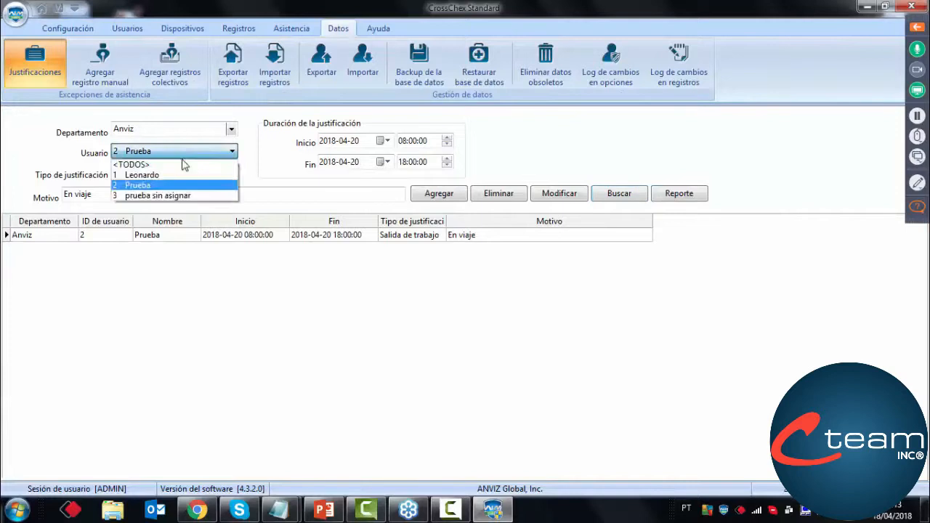
pyautogui.click(177, 158)
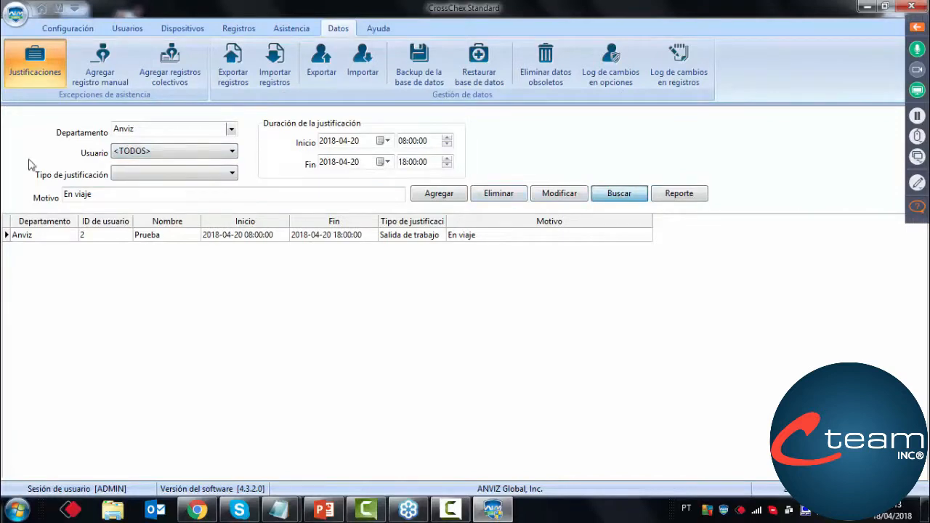
pyautogui.click(164, 174)
pyautogui.click(152, 187)
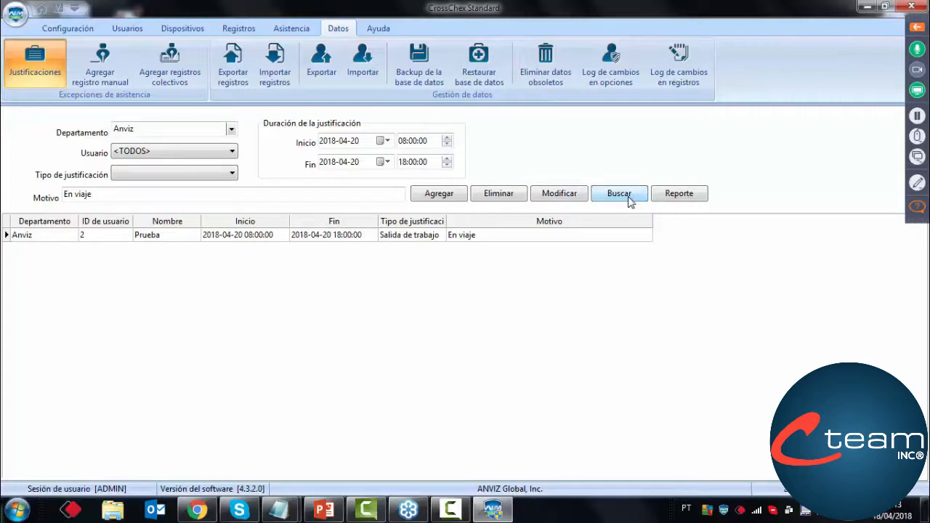
pyautogui.click(192, 178)
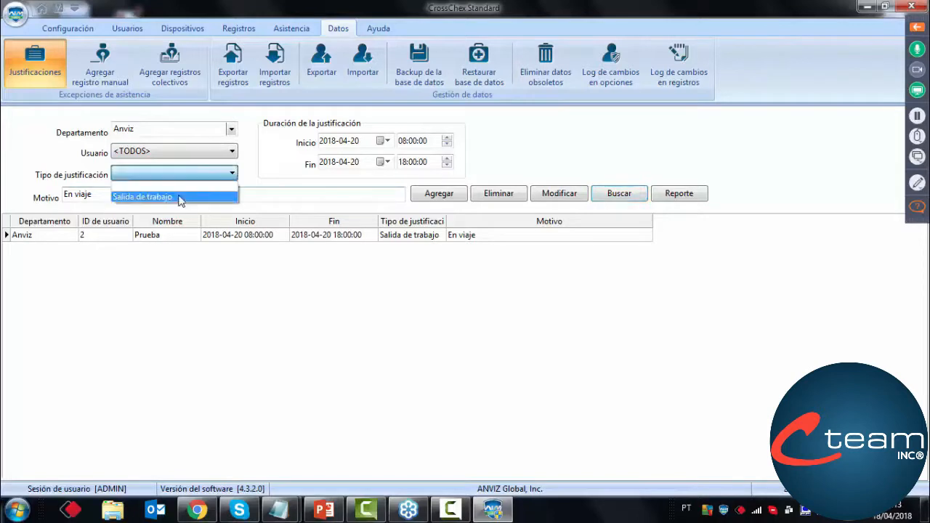
pyautogui.click(180, 199)
pyautogui.click(442, 197)
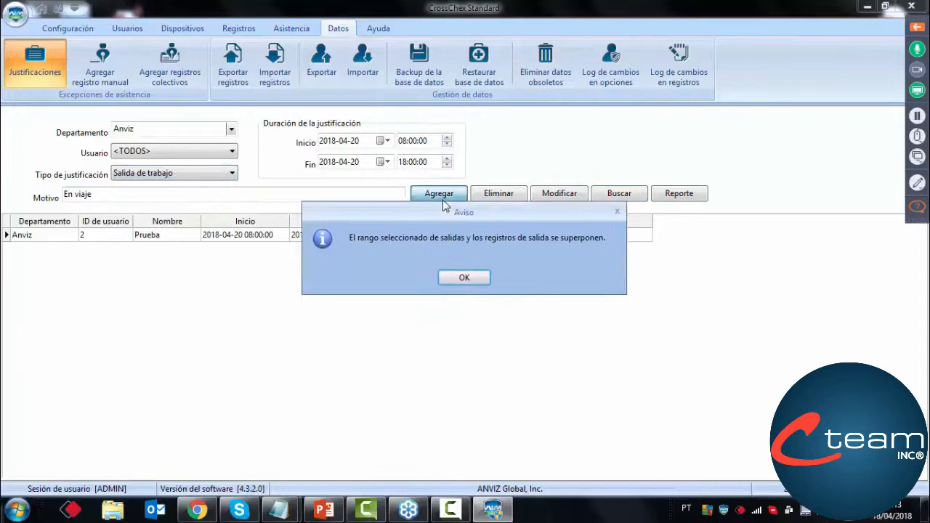
pyautogui.moveTo(465, 213); pyautogui.dragTo(440, 278)
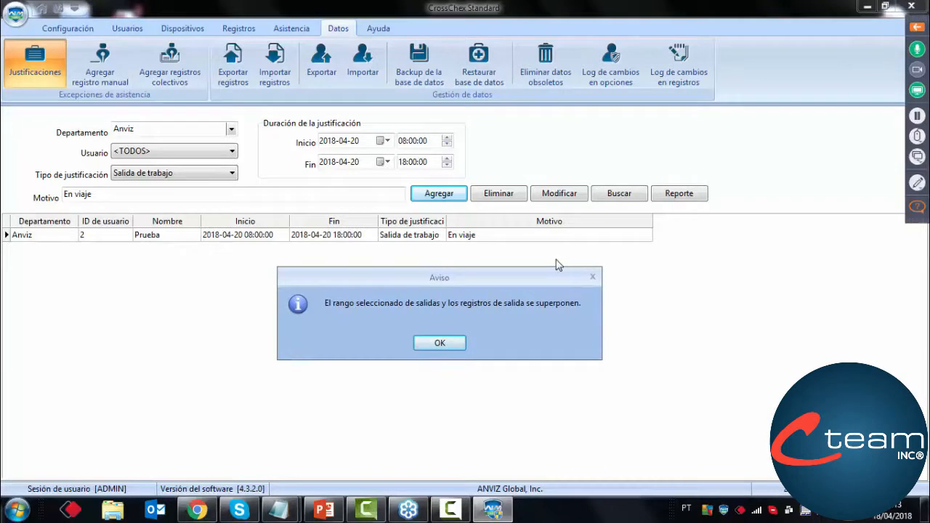
pyautogui.click(440, 345)
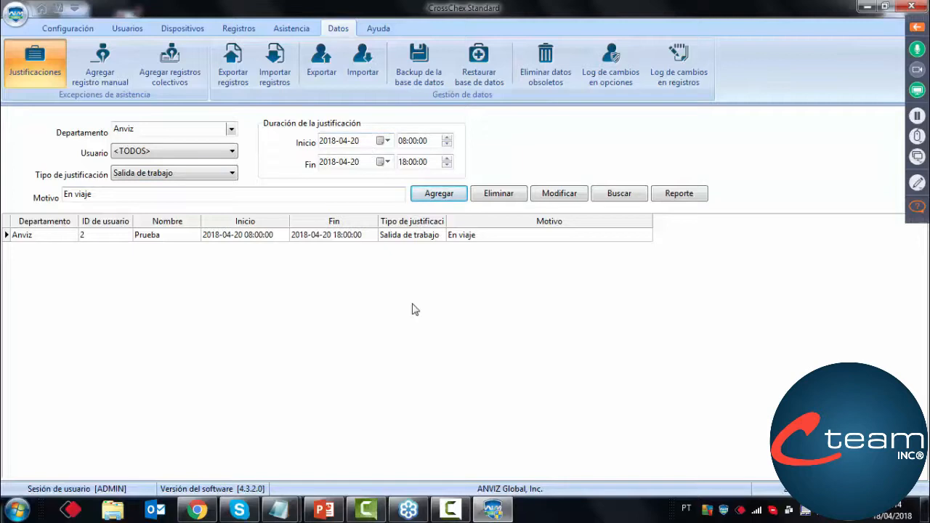
pyautogui.click(609, 197)
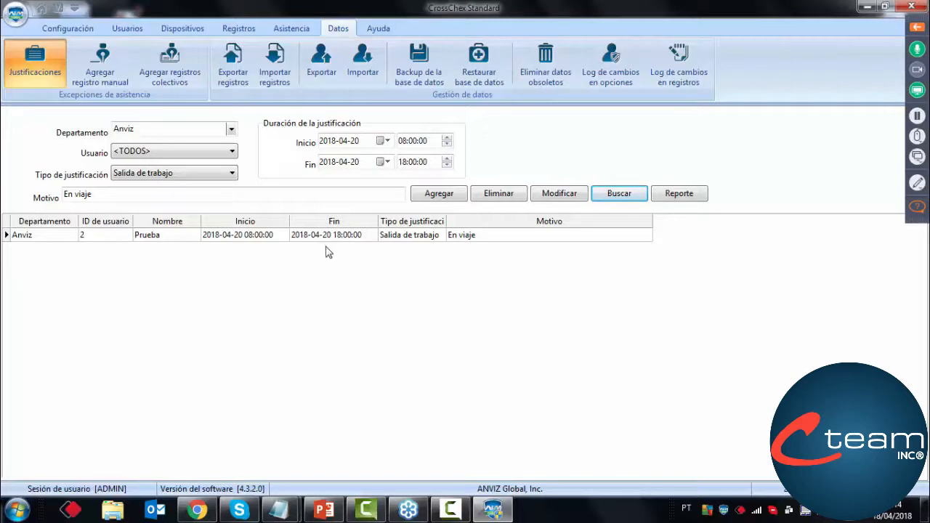
# Open the manual record form and select user 2 Prueba with the date 2018-04-23
pyautogui.click(277, 32)
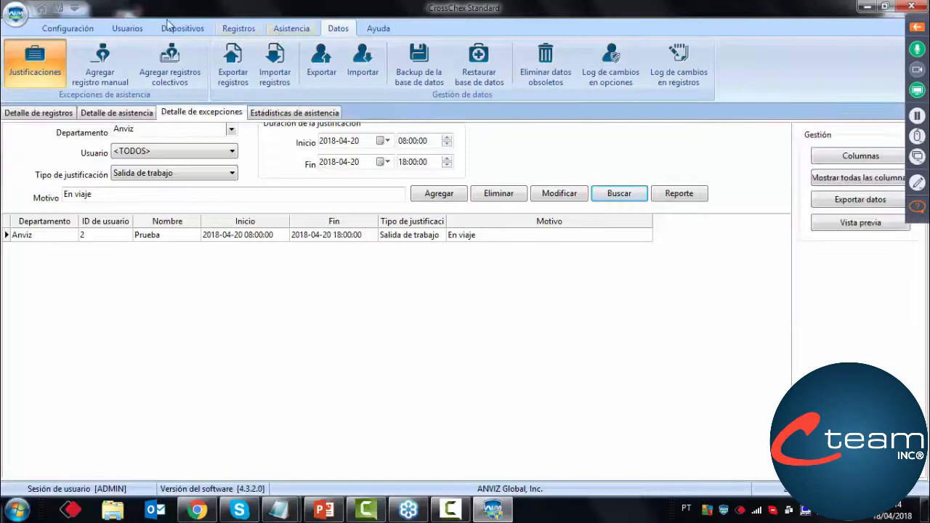
pyautogui.click(42, 12)
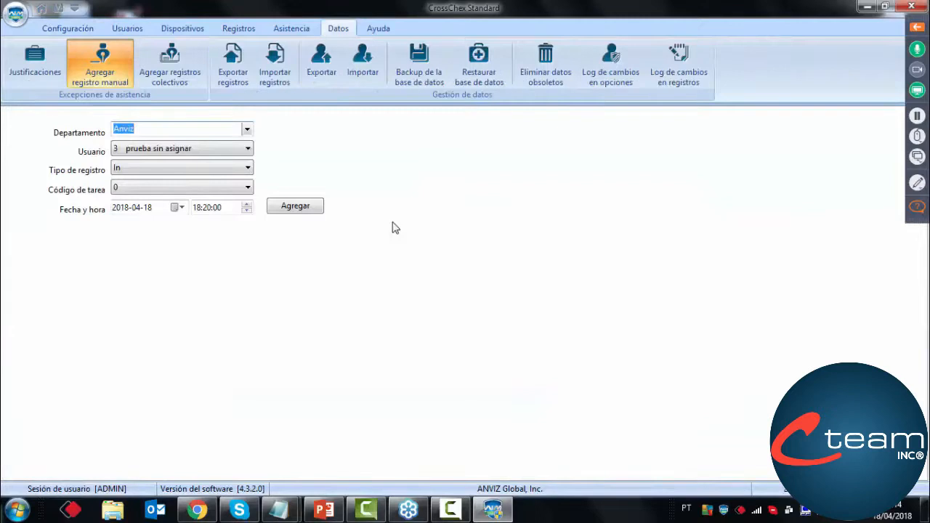
pyautogui.click(216, 150)
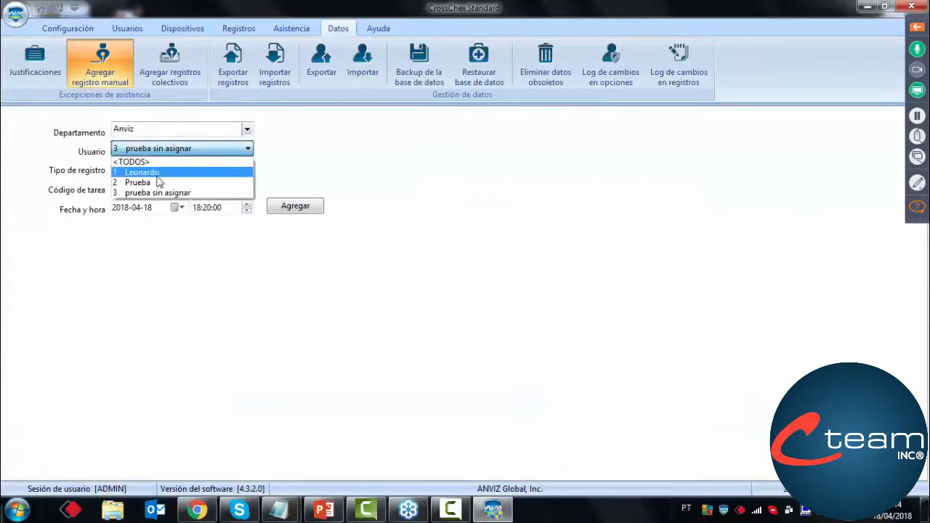
pyautogui.click(155, 182)
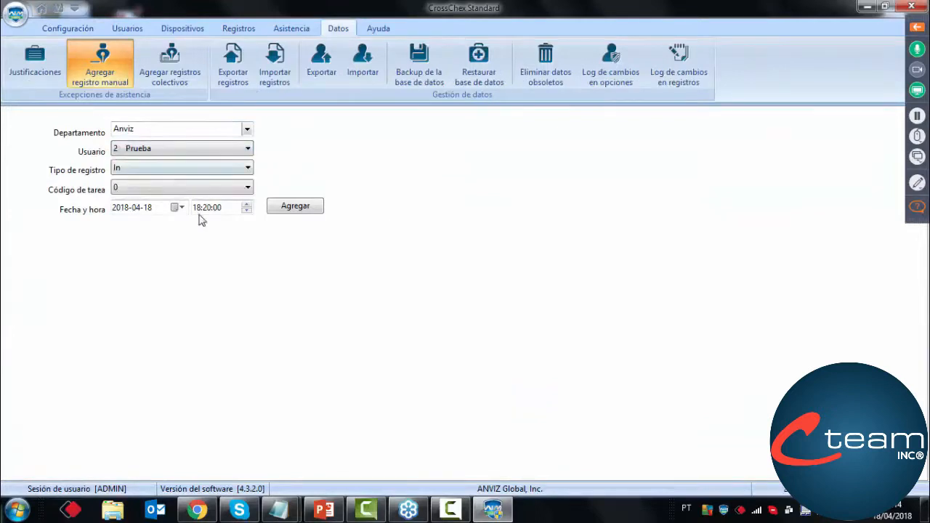
pyautogui.click(178, 207)
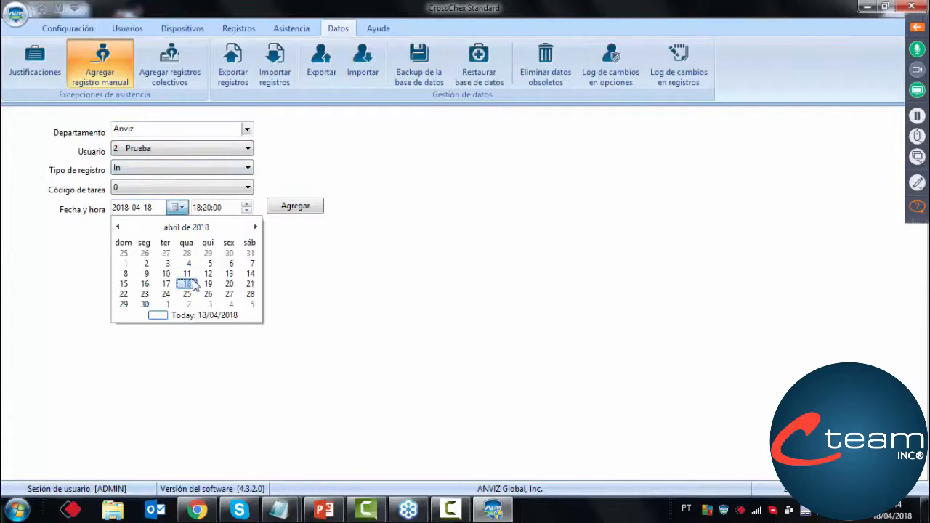
pyautogui.click(145, 294)
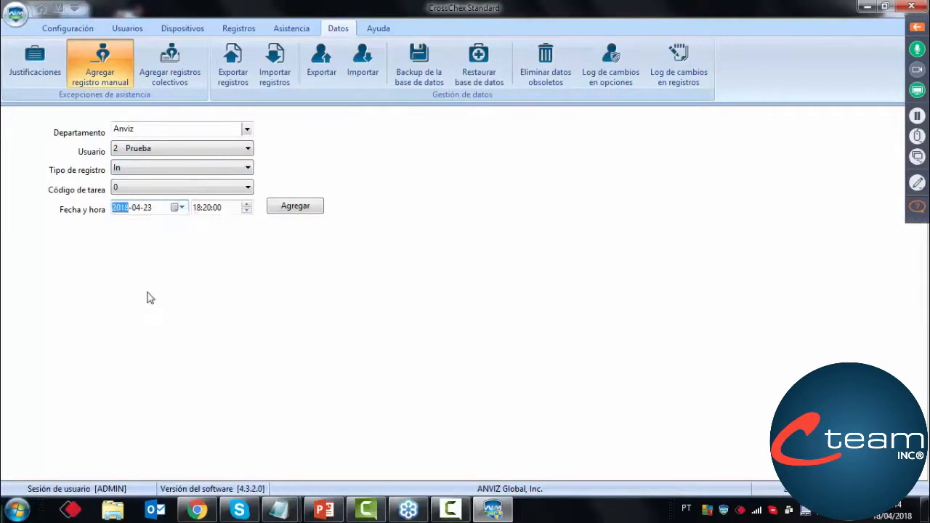
# Set the record time to 09:00:00 and add the In record for user 2 Prueba
pyautogui.click(197, 210)
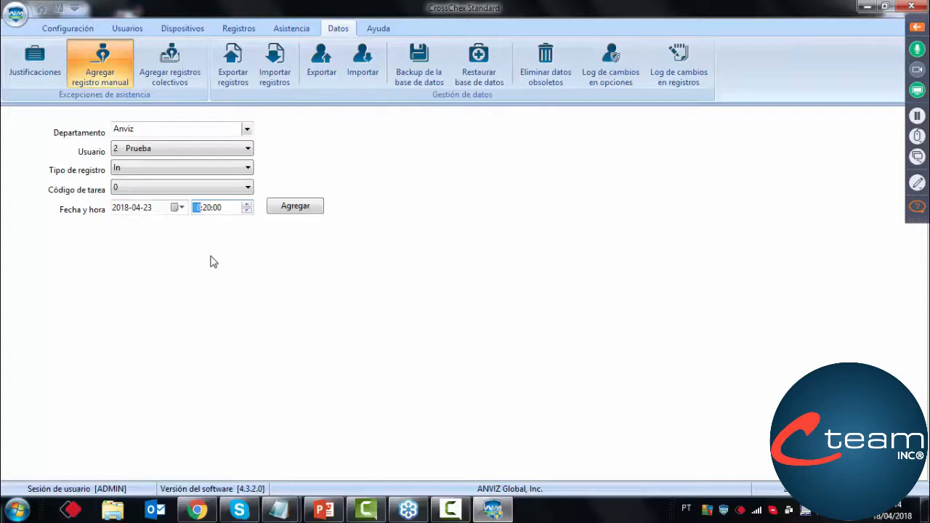
pyautogui.click(207, 208)
pyautogui.click(305, 207)
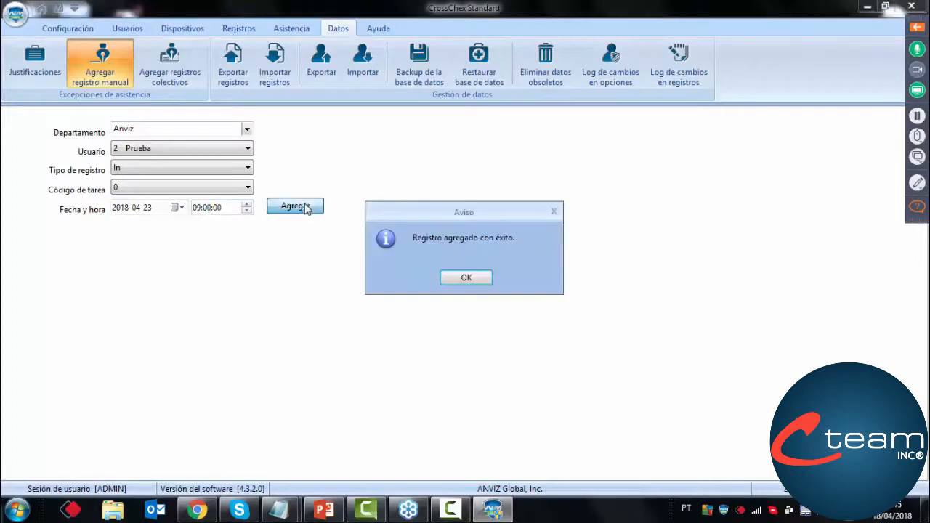
pyautogui.click(458, 278)
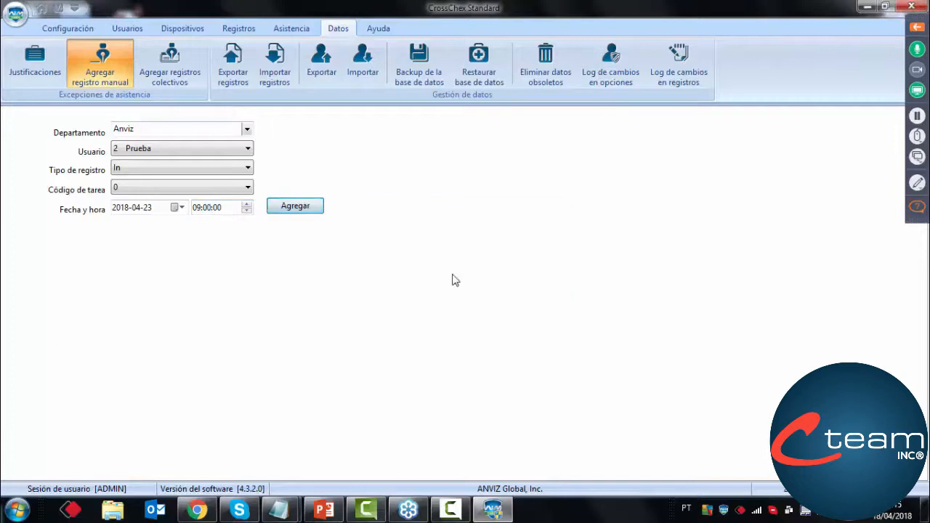
# Add a Break record at 12:00:00 on 2018-04-23 for user 2 Prueba
pyautogui.click(206, 167)
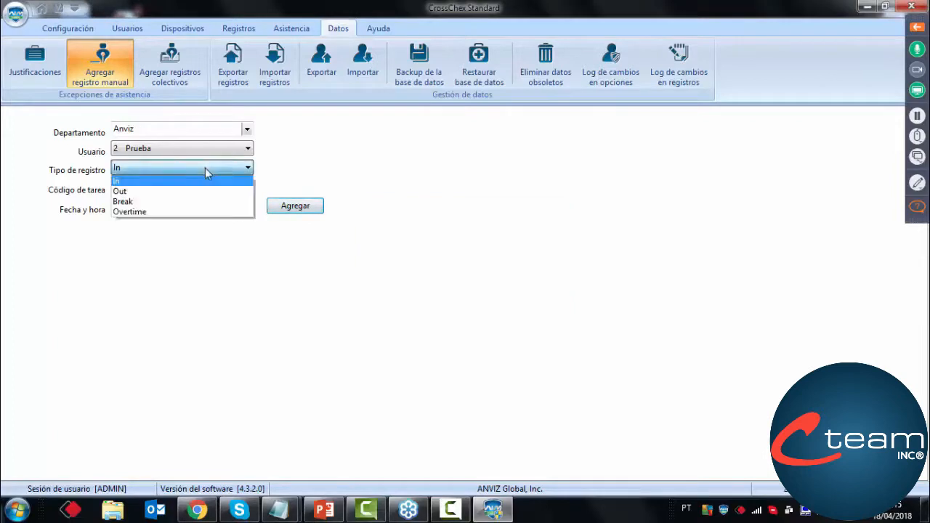
pyautogui.click(182, 201)
pyautogui.click(196, 207)
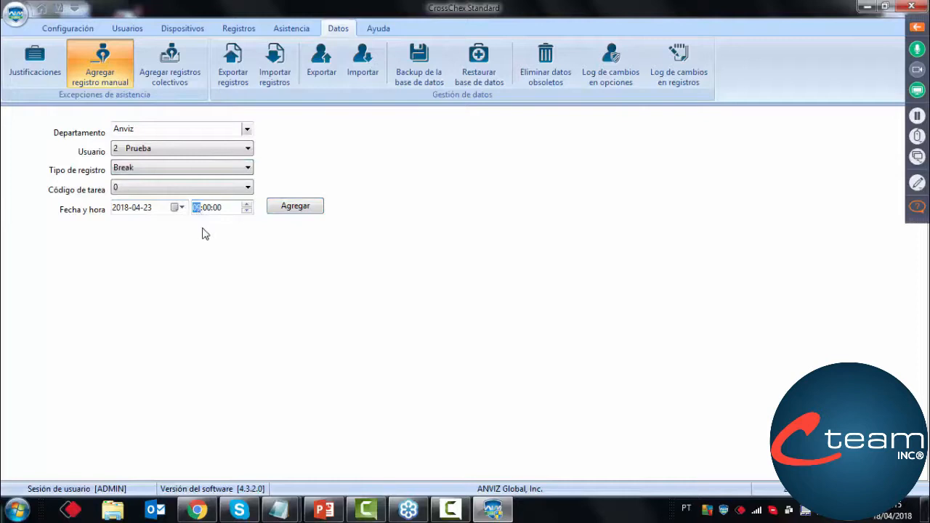
pyautogui.write('12')
pyautogui.click(296, 209)
pyautogui.click(465, 279)
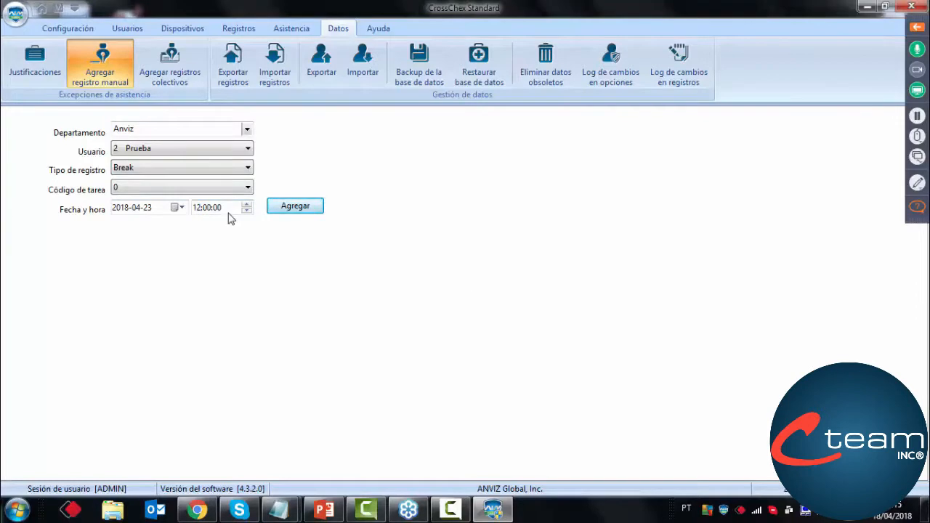
# Add a second Break record at 13:00:00 for the same user and date
pyautogui.click(199, 208)
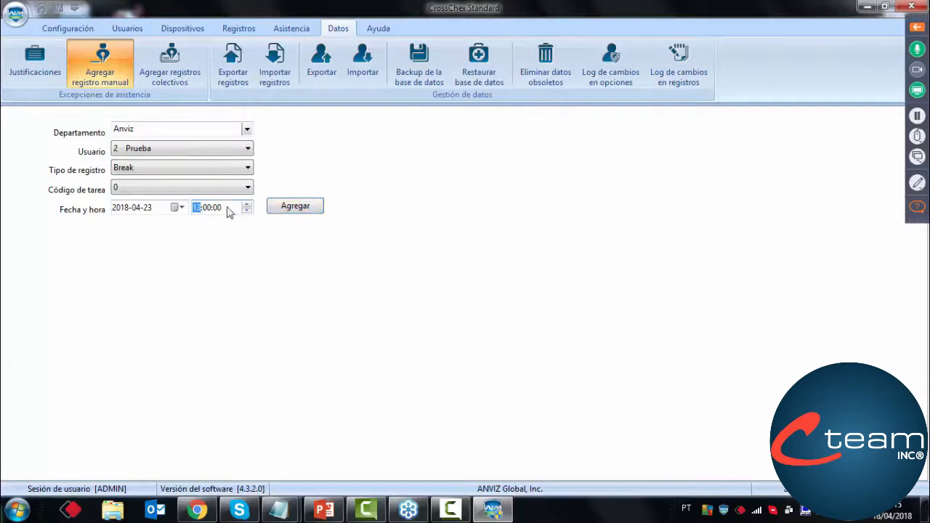
pyautogui.click(285, 209)
pyautogui.click(466, 282)
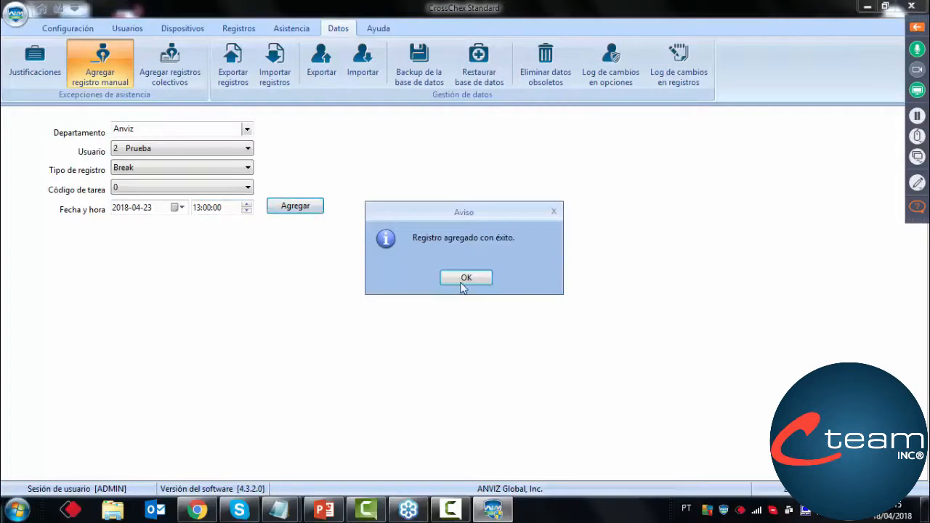
# Add an Out record at 17:10:00 on 2018-04-23 for user 2 Prueba
pyautogui.click(246, 170)
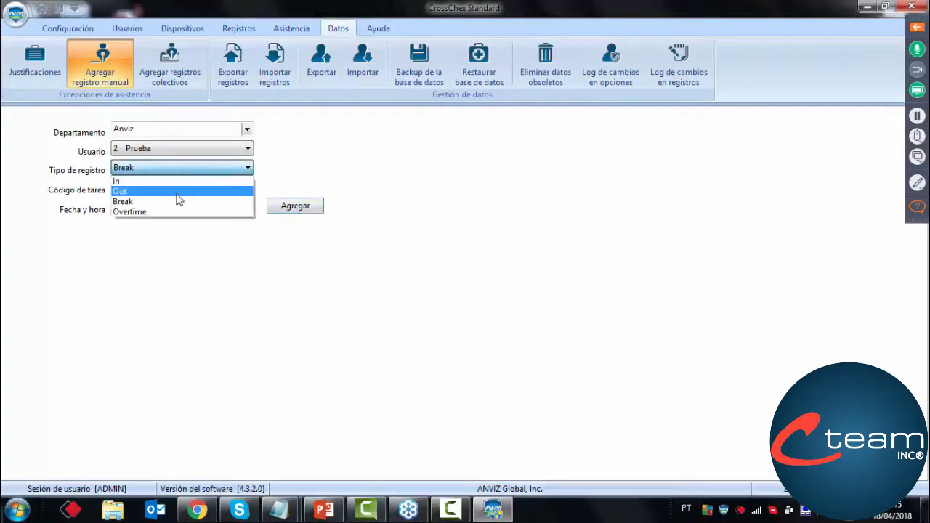
pyautogui.click(181, 202)
pyautogui.click(198, 209)
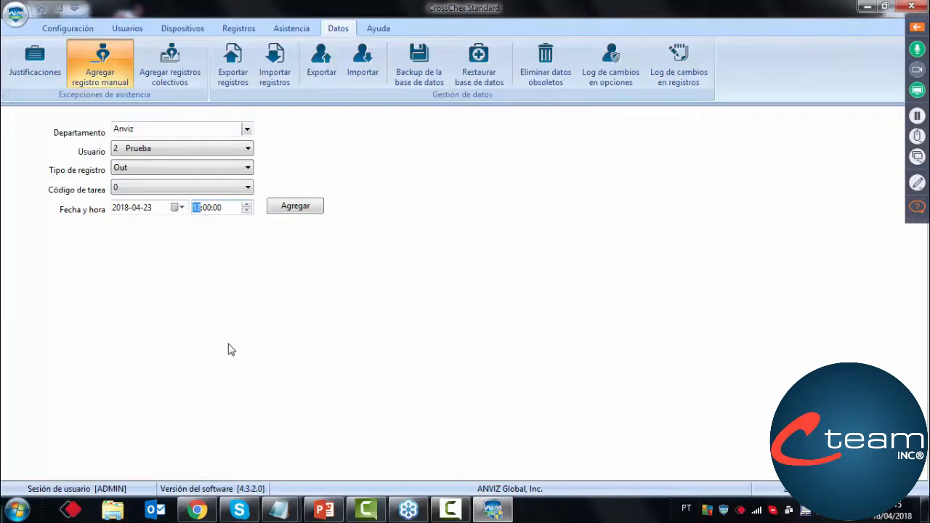
pyautogui.write('17')
pyautogui.click(206, 213)
pyautogui.write('10')
pyautogui.click(311, 207)
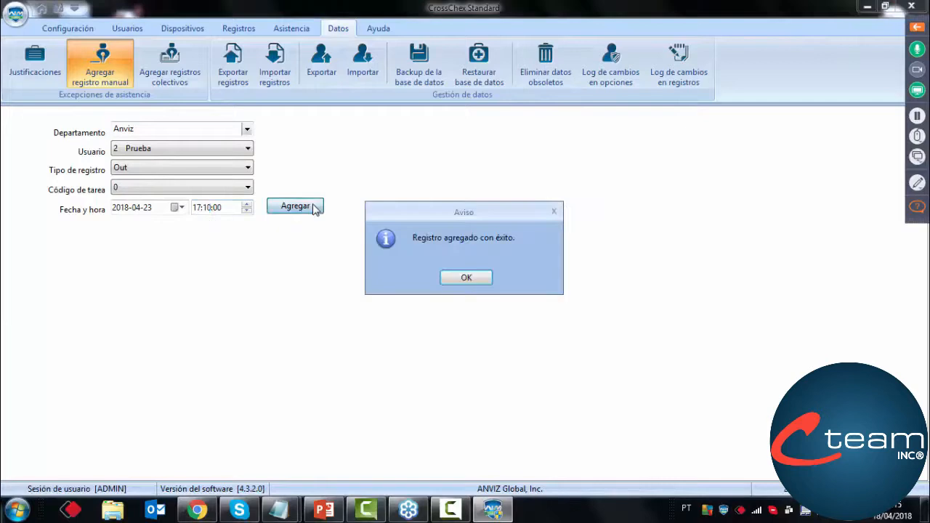
pyautogui.click(464, 280)
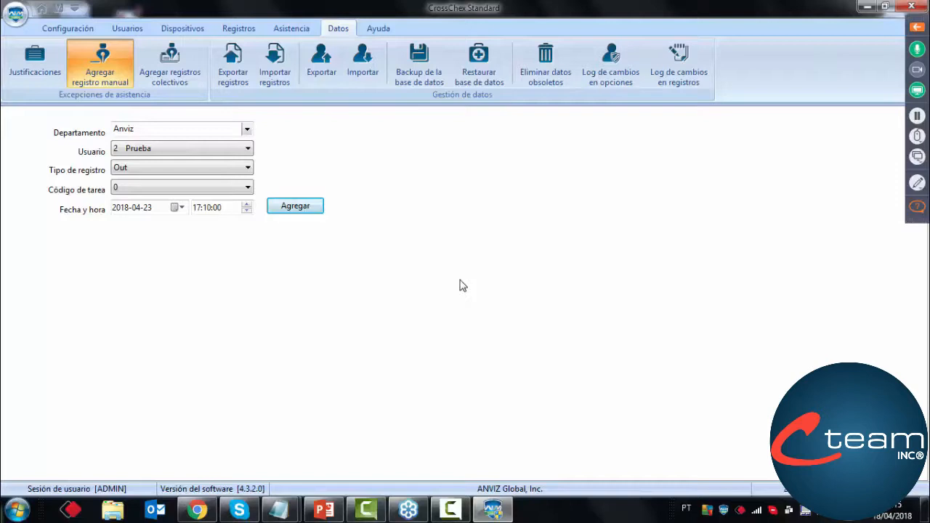
pyautogui.click(291, 33)
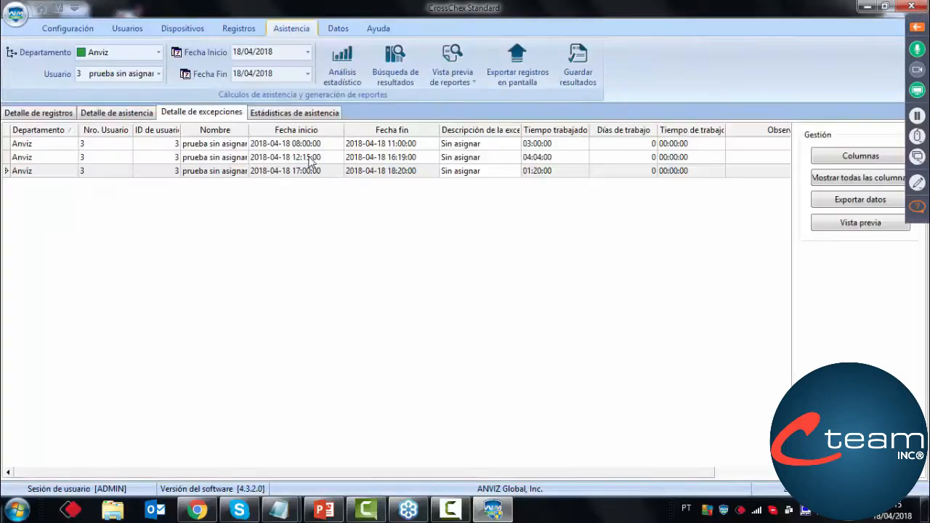
pyautogui.click(331, 67)
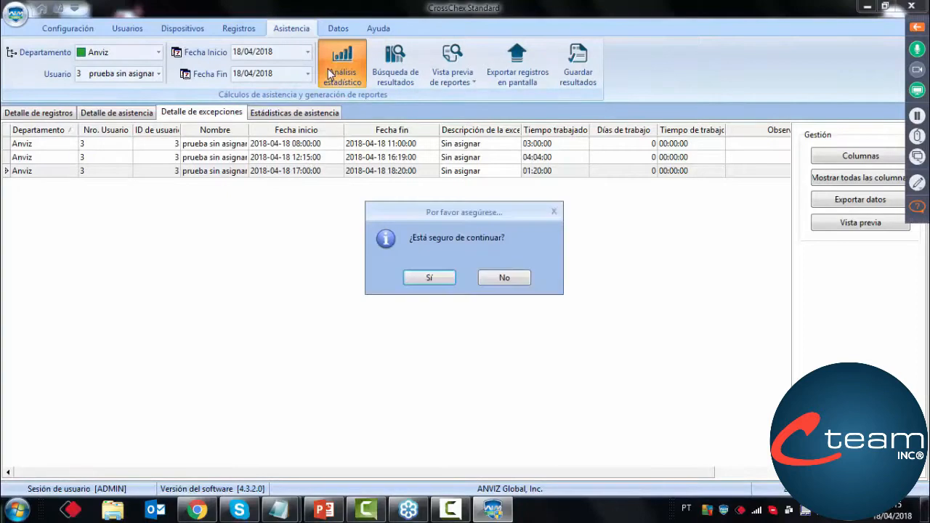
pyautogui.click(527, 282)
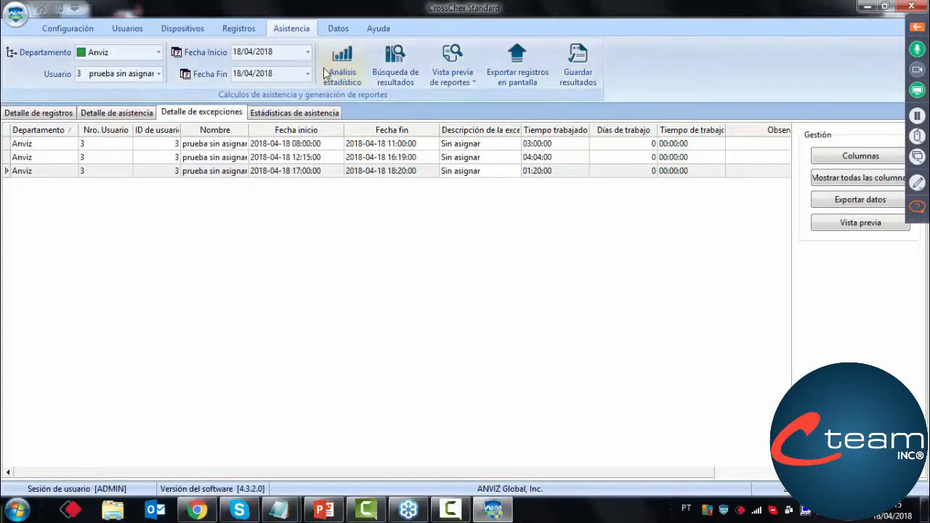
# Search the attendance records of user 2 Prueba with start and end dates of 23/04/2018
pyautogui.click(245, 29)
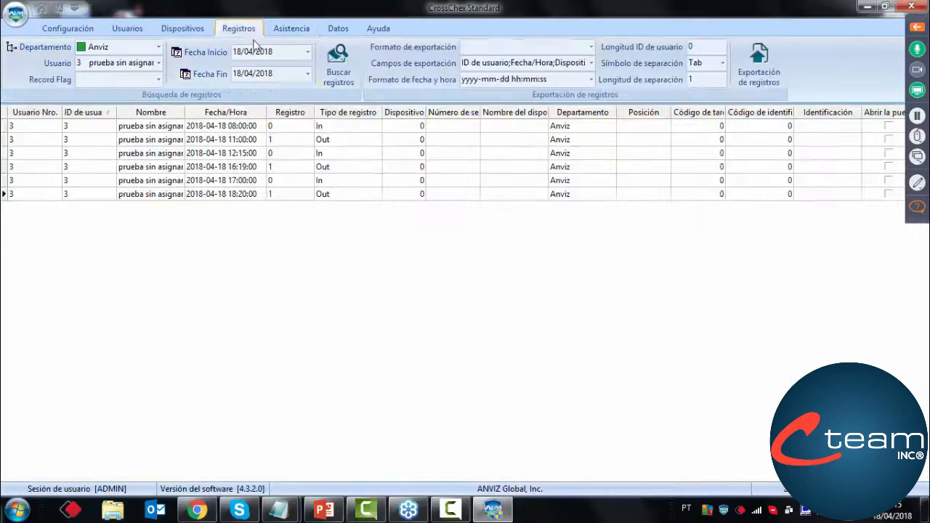
pyautogui.click(308, 52)
pyautogui.click(255, 139)
pyautogui.click(306, 75)
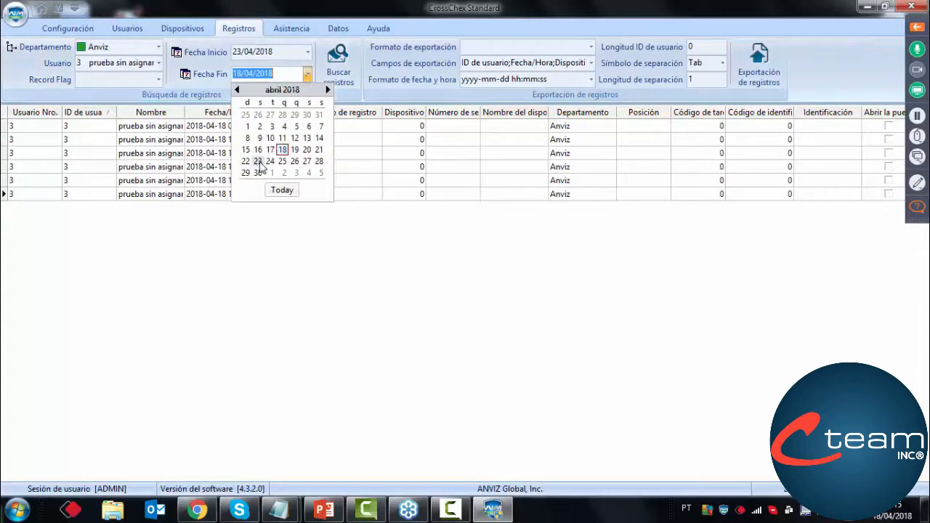
pyautogui.click(257, 163)
pyautogui.click(159, 63)
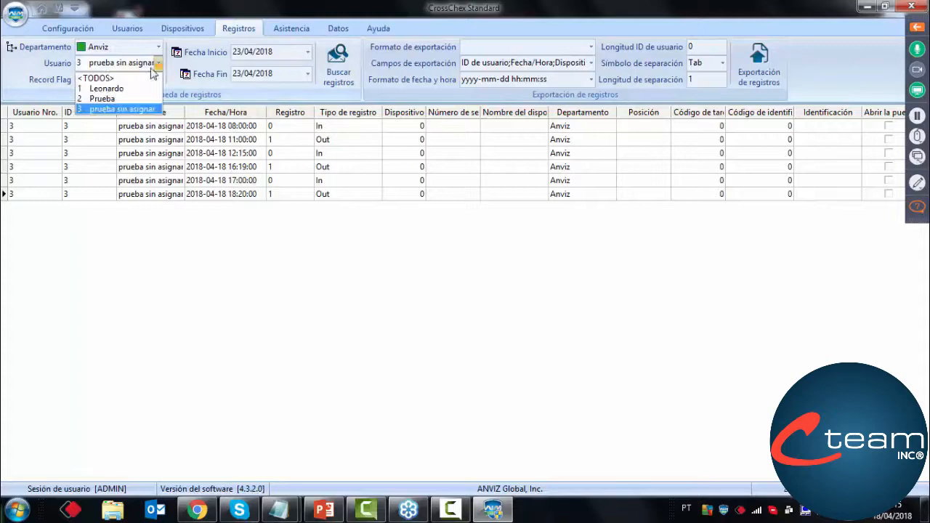
pyautogui.click(122, 99)
pyautogui.click(338, 69)
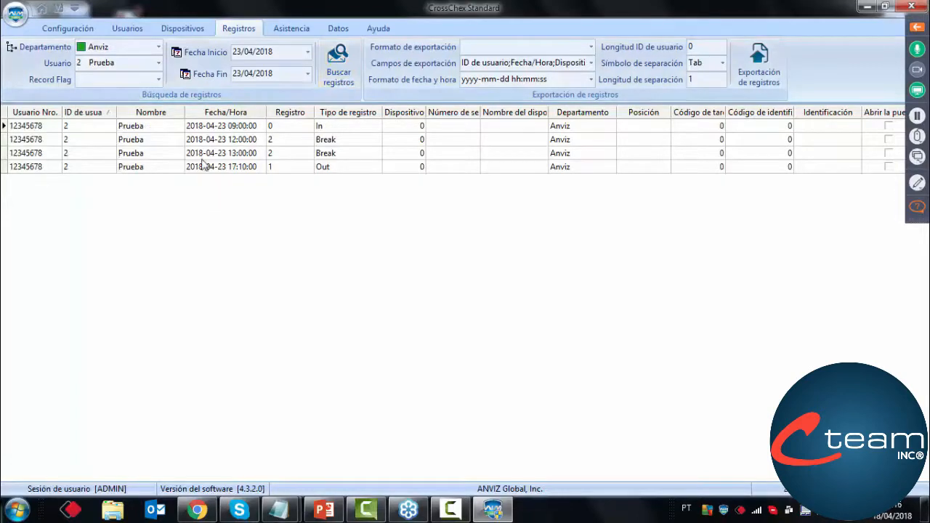
# Set both the start and end dates of the attendance calculation to 23/04/2018
pyautogui.click(291, 29)
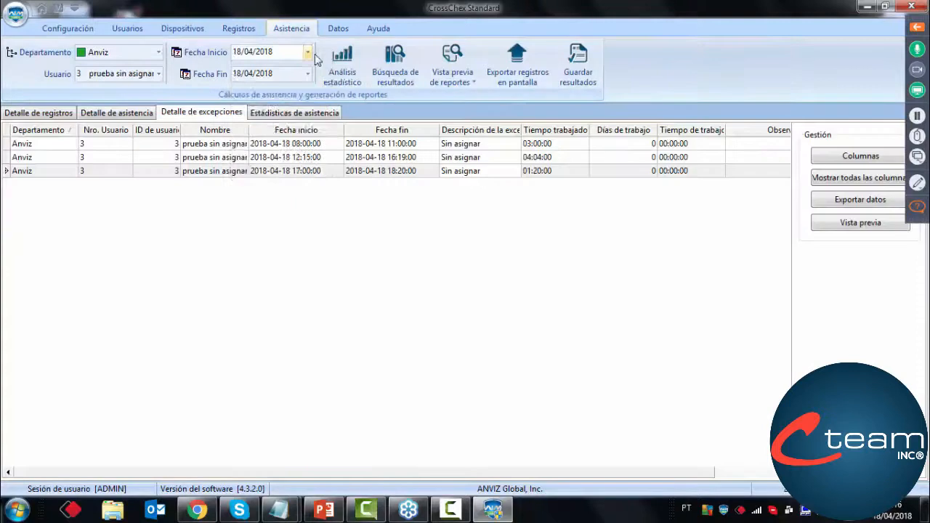
pyautogui.click(308, 53)
pyautogui.click(258, 139)
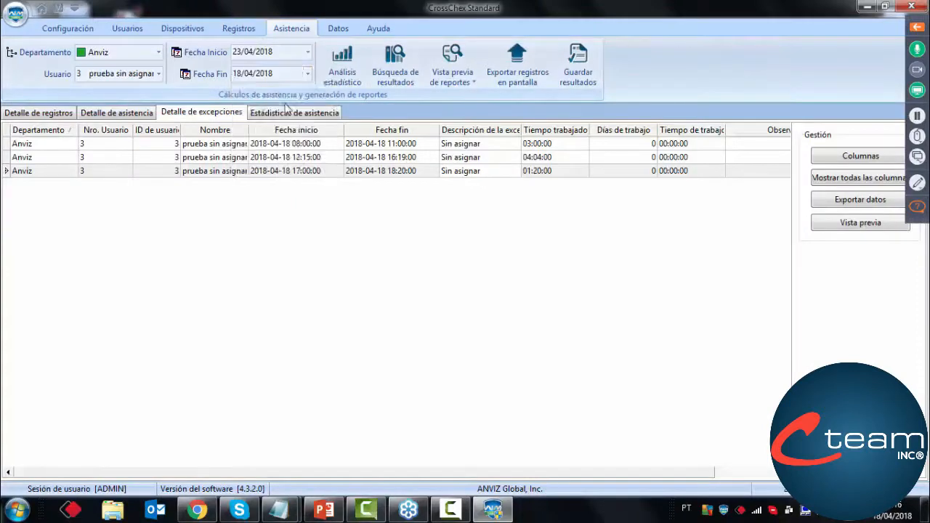
pyautogui.click(308, 73)
pyautogui.click(263, 165)
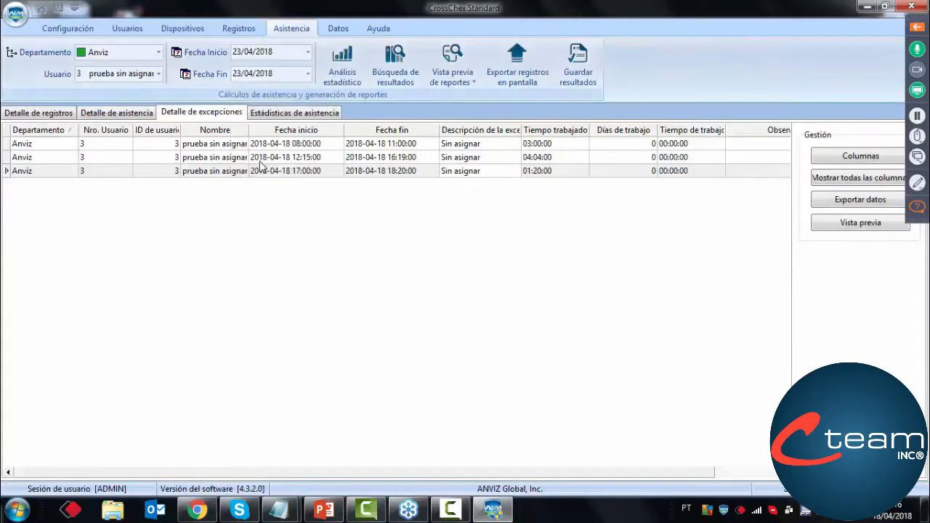
# Run the statistical attendance analysis for user 2 Prueba
pyautogui.click(332, 78)
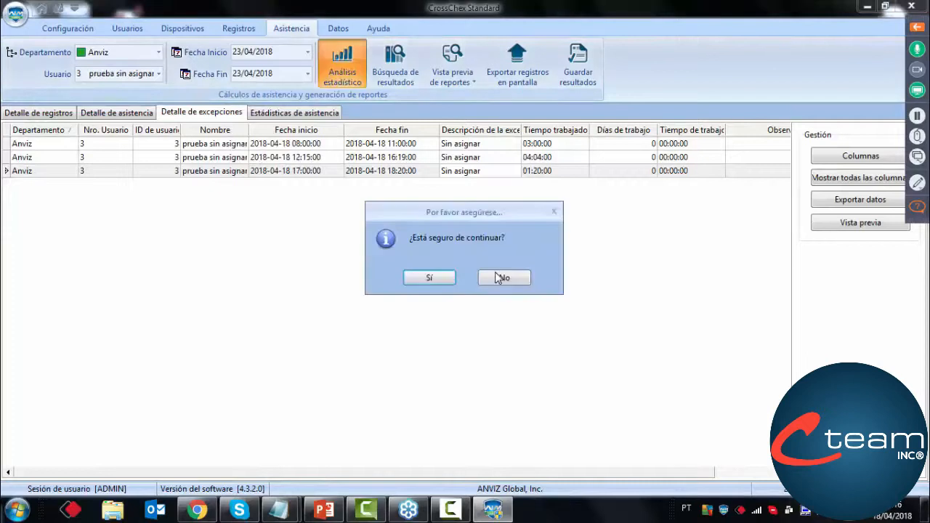
pyautogui.click(498, 274)
pyautogui.click(154, 75)
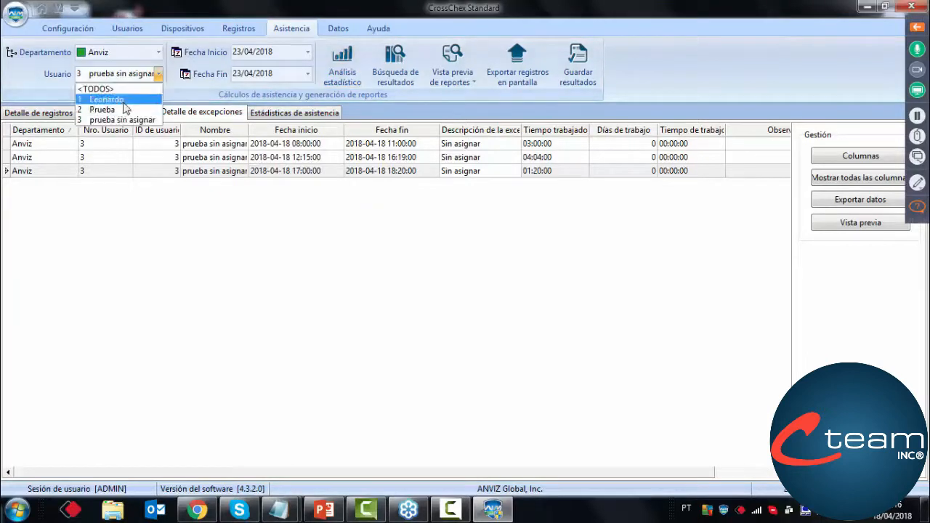
pyautogui.click(122, 110)
pyautogui.click(340, 68)
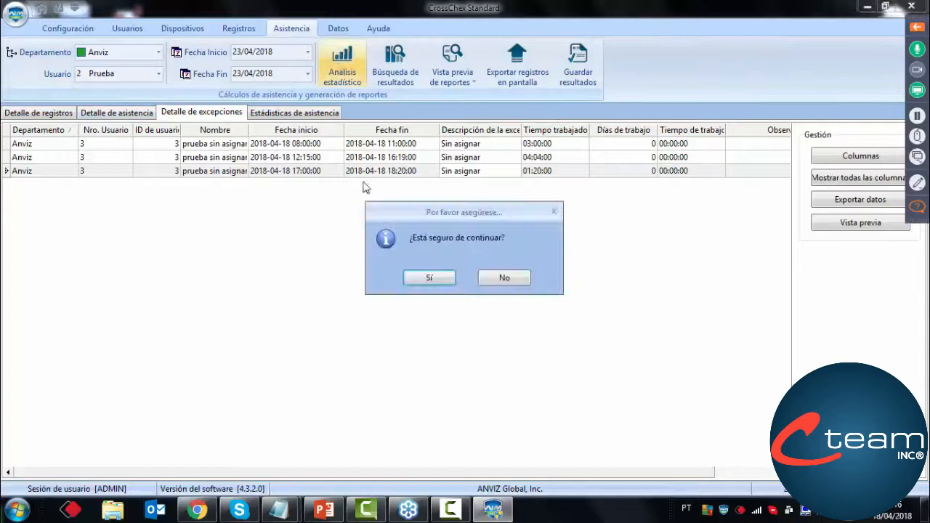
pyautogui.click(418, 276)
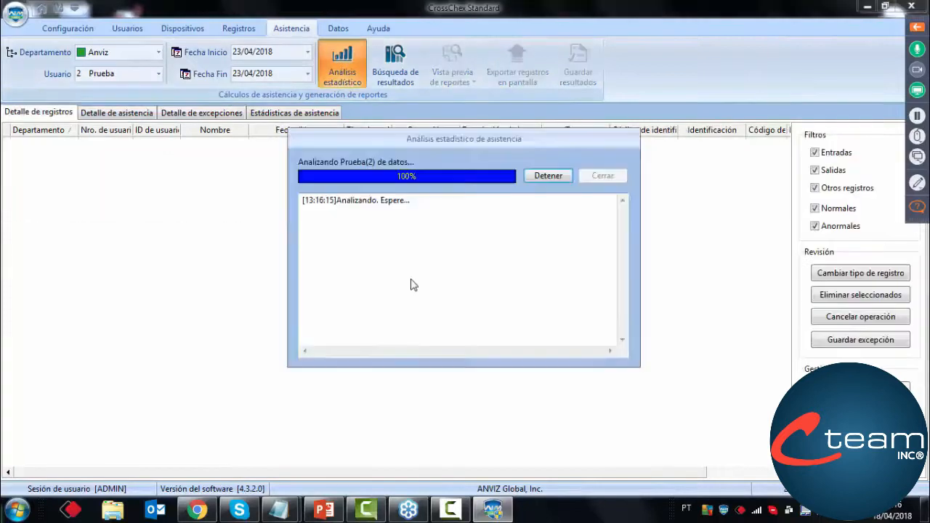
pyautogui.click(602, 176)
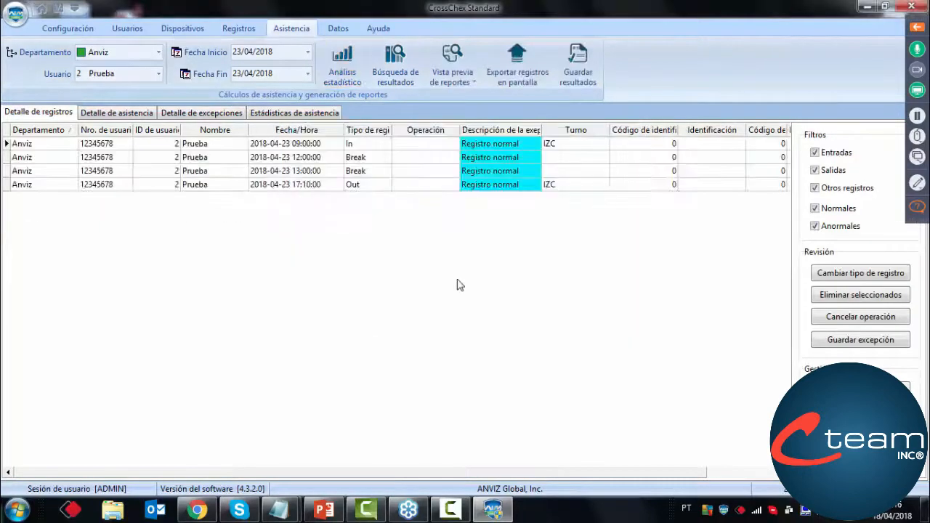
# Show the attendance detail and widen the early-departure and late-arrival columns so their headings are fully readable
pyautogui.click(145, 114)
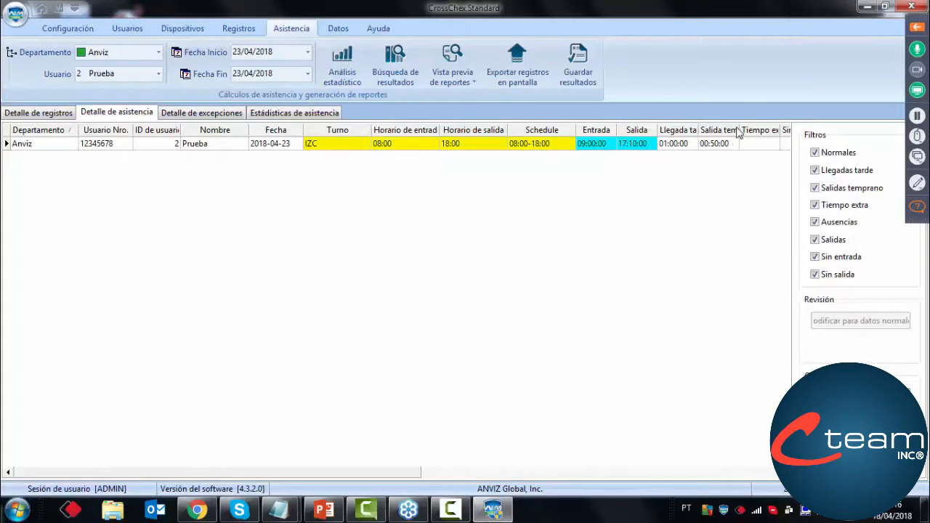
pyautogui.moveTo(739, 130); pyautogui.dragTo(774, 130)
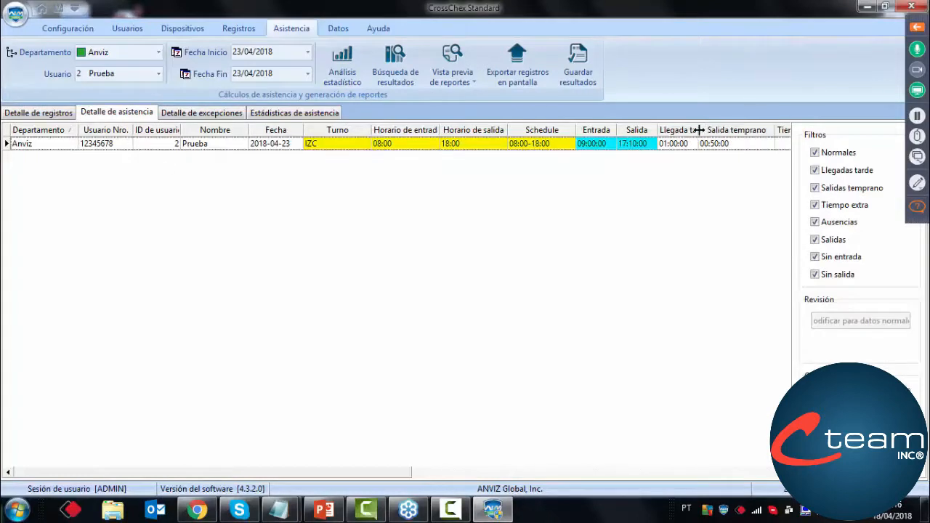
pyautogui.moveTo(697, 130); pyautogui.dragTo(725, 130)
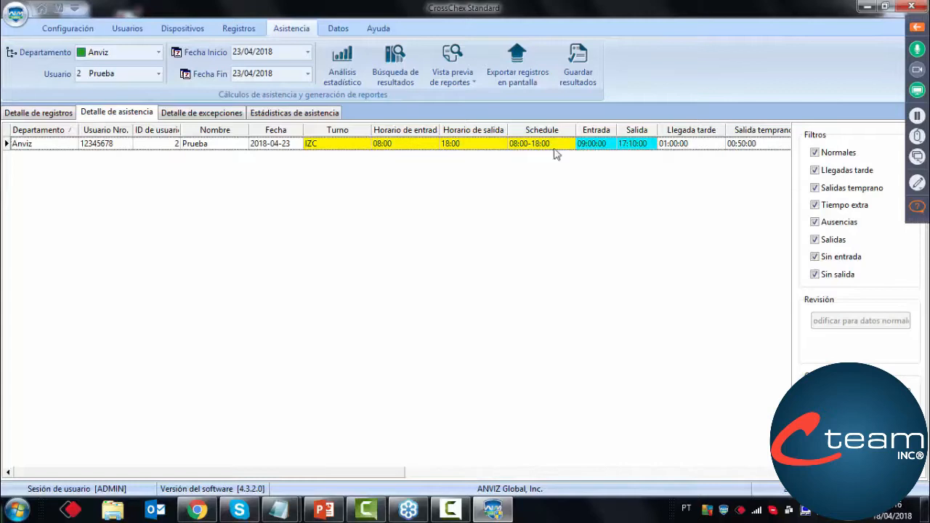
pyautogui.moveTo(407, 473); pyautogui.dragTo(473, 473)
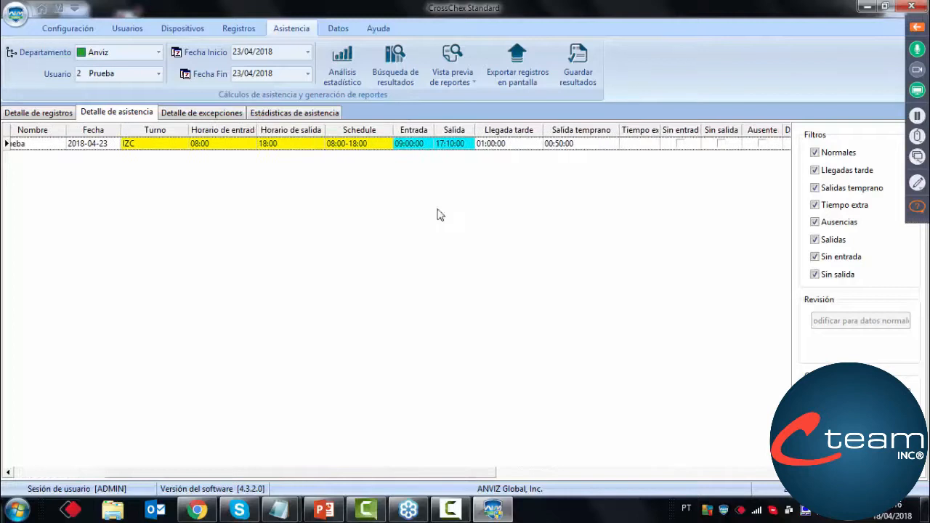
# Preview the attendance report (Reporte de asistencia) for the analysed user, then close the preview
pyautogui.click(447, 84)
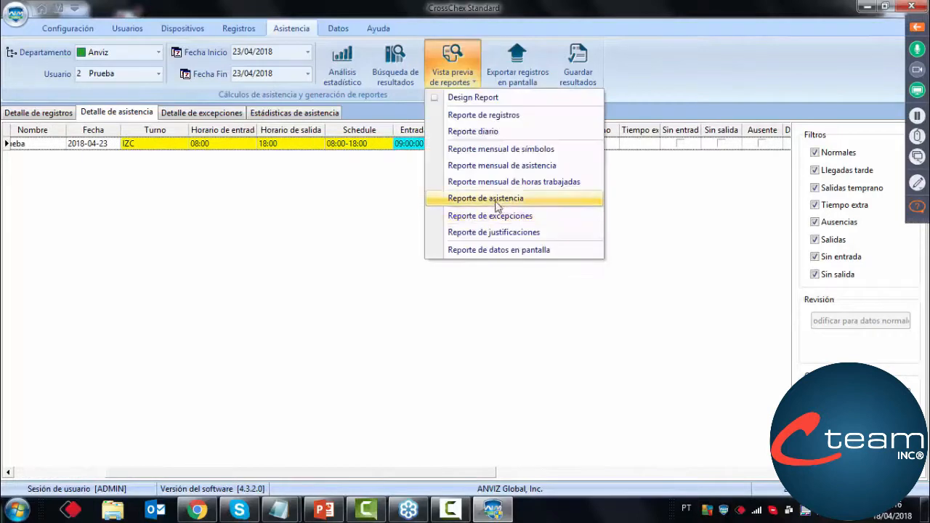
pyautogui.click(451, 198)
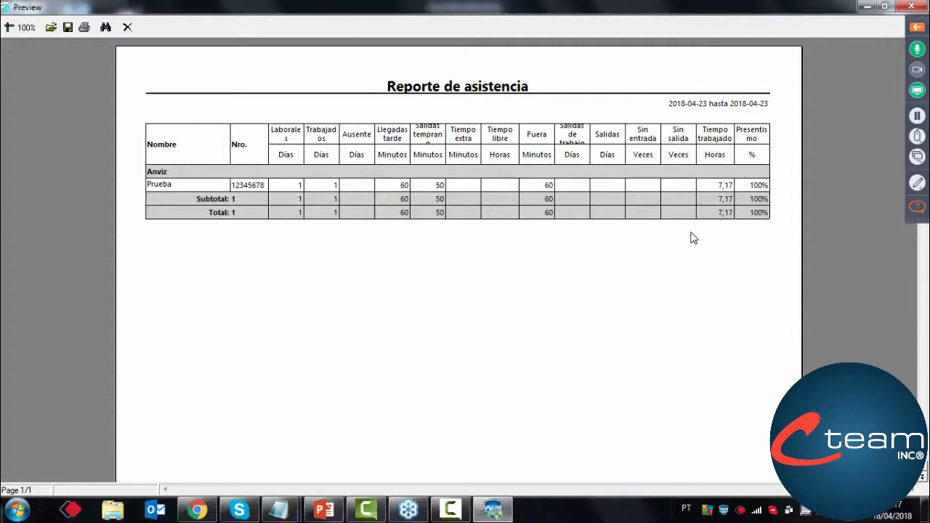
pyautogui.click(128, 28)
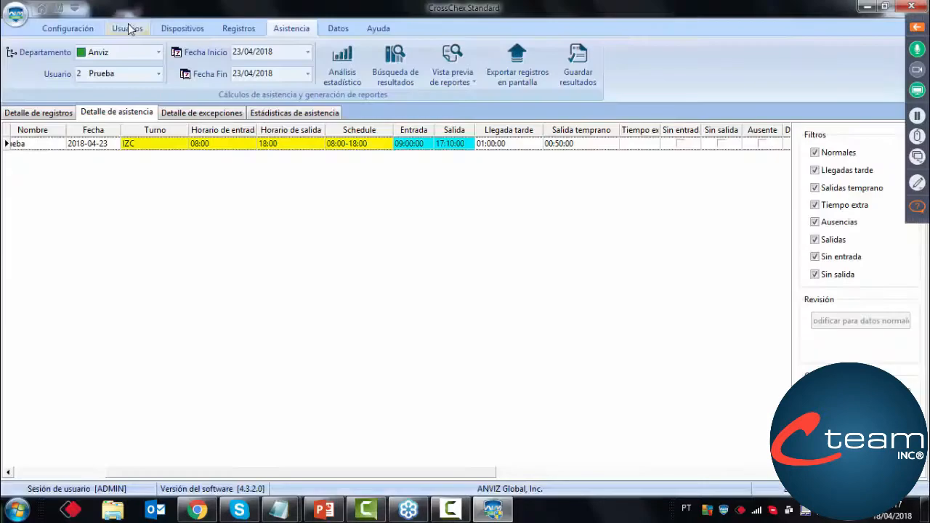
# Review the available interface languages and choose Spanish
pyautogui.click(75, 9)
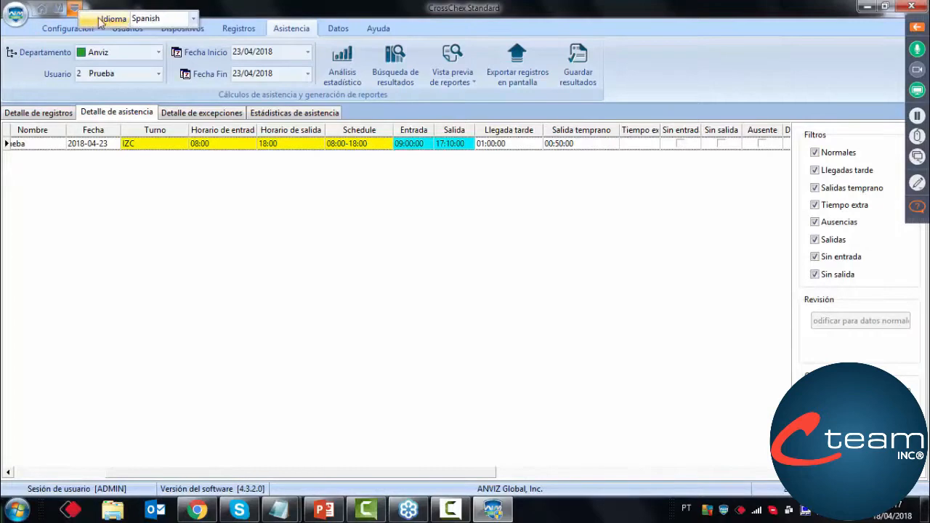
pyautogui.click(77, 9)
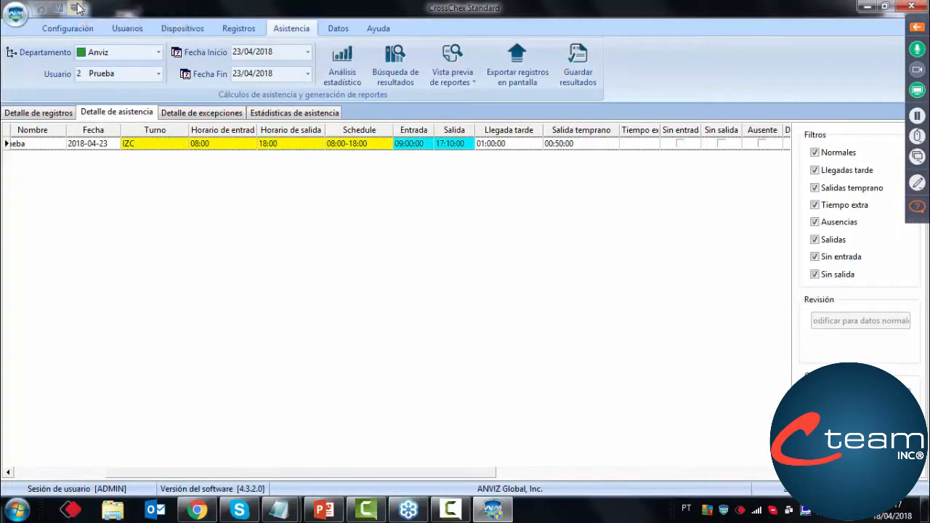
pyautogui.click(77, 9)
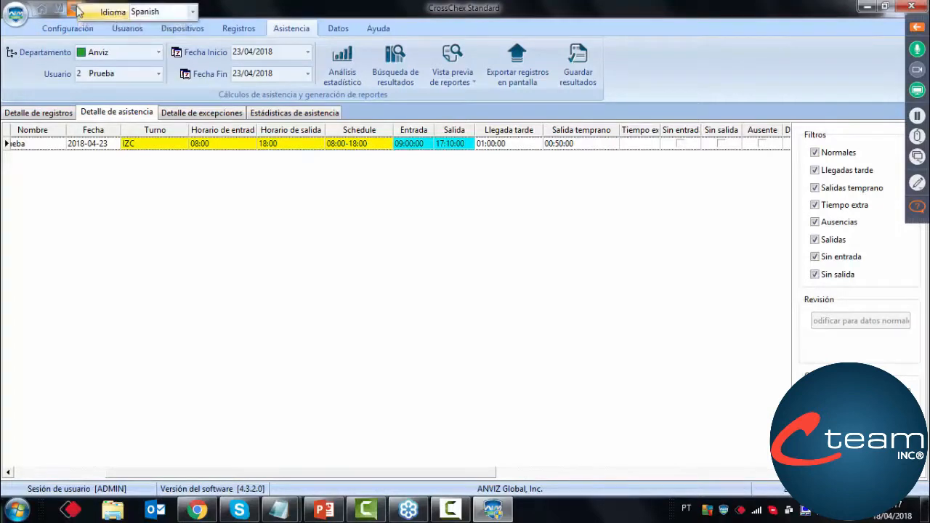
pyautogui.click(191, 12)
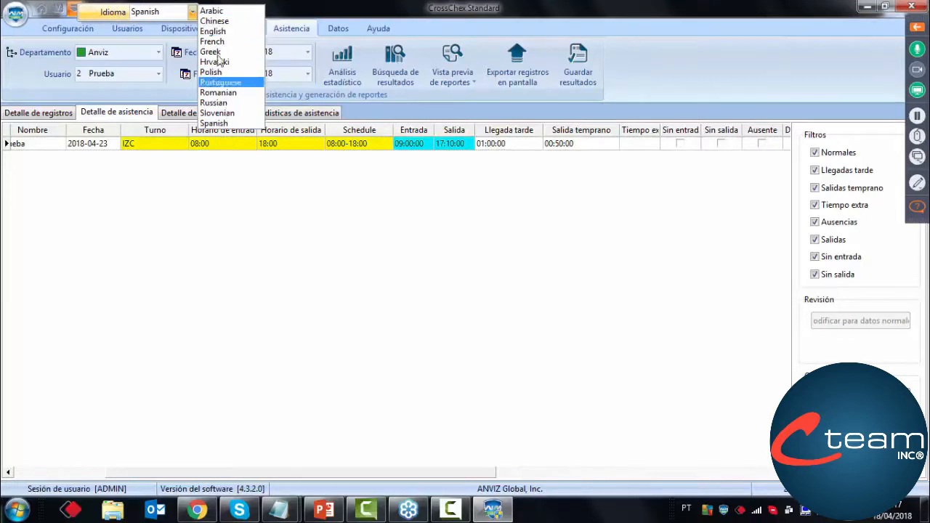
pyautogui.click(216, 124)
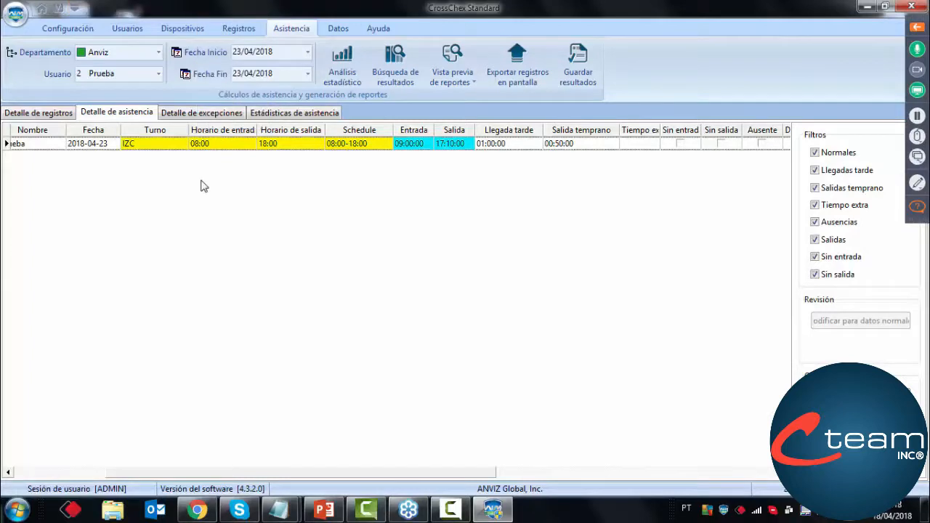
# Return to the home overview, look over the configuration options and open the device management section
pyautogui.click(43, 10)
pyautogui.click(80, 29)
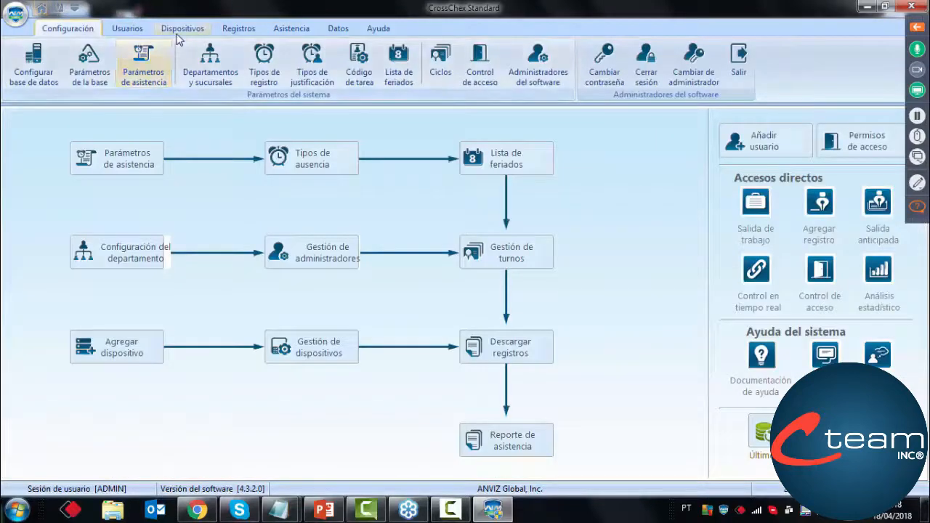
pyautogui.click(180, 30)
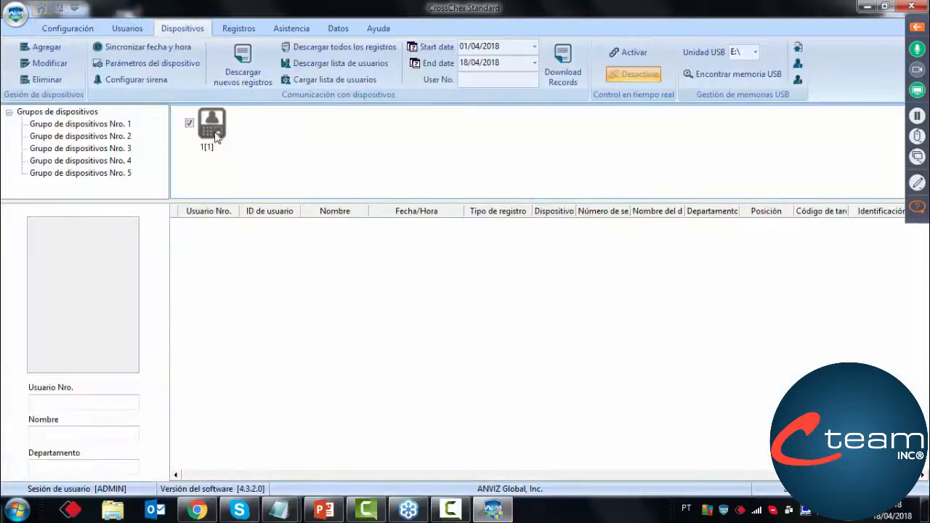